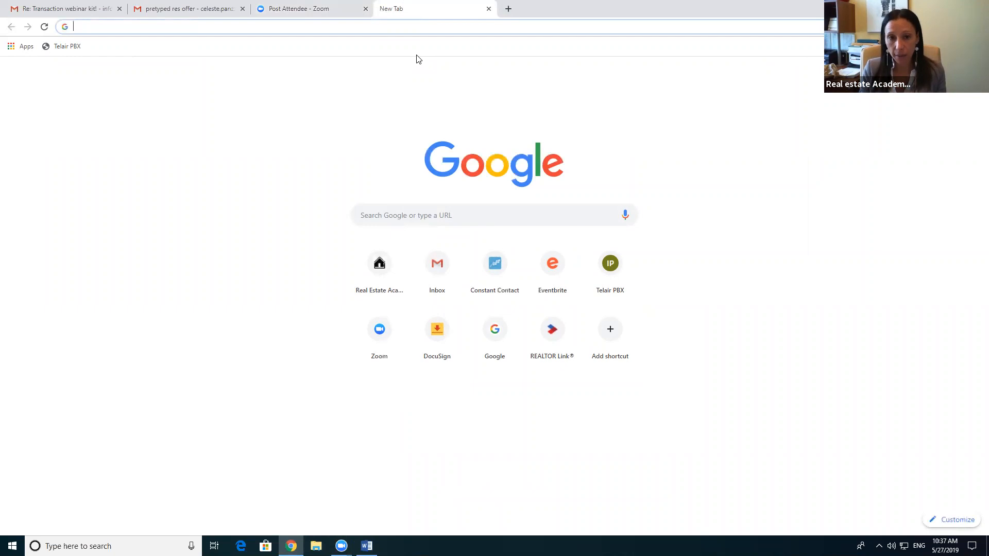
# Step: Search Google for 'mls login' to find the Stratus login page
pyautogui.click(423, 217)
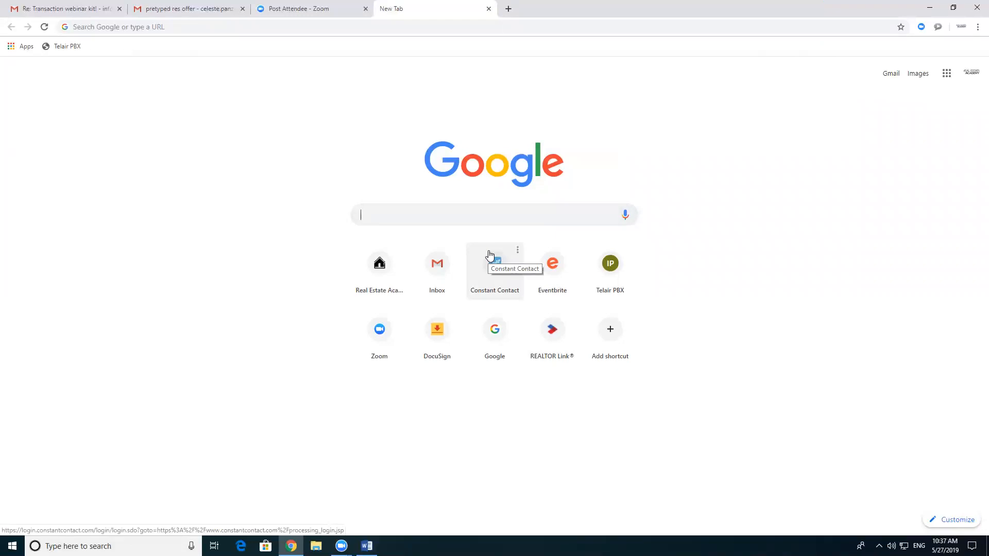
pyautogui.write('mls login')
pyautogui.press('Return')
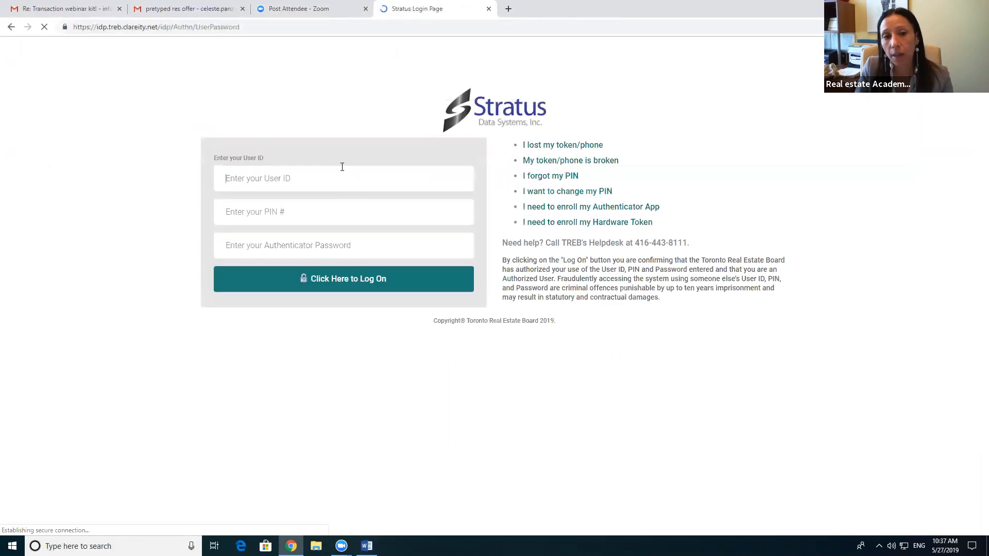
# Step: Log on to Stratus with the user ID, PIN and authenticator password
pyautogui.click(320, 184)
pyautogui.write('•••••••')
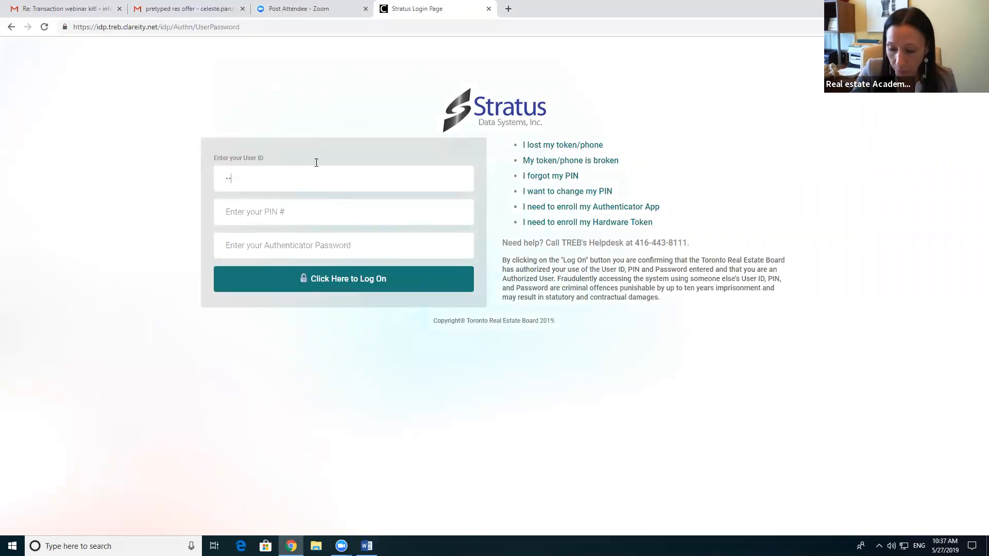
pyautogui.press('Tab')
pyautogui.write('•••••')
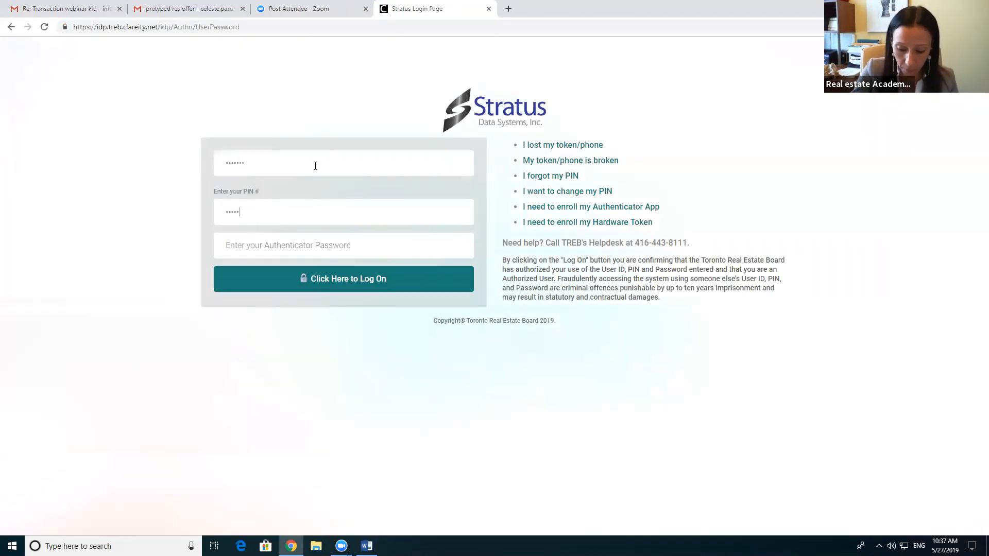
pyautogui.press('BackSpace')
pyautogui.write('••••')
pyautogui.press('Tab')
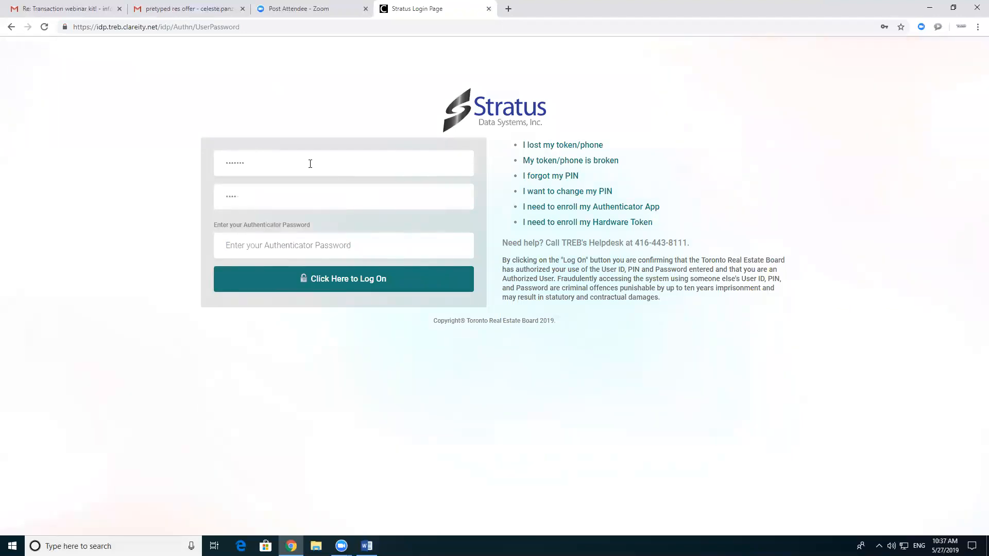
pyautogui.write('••')
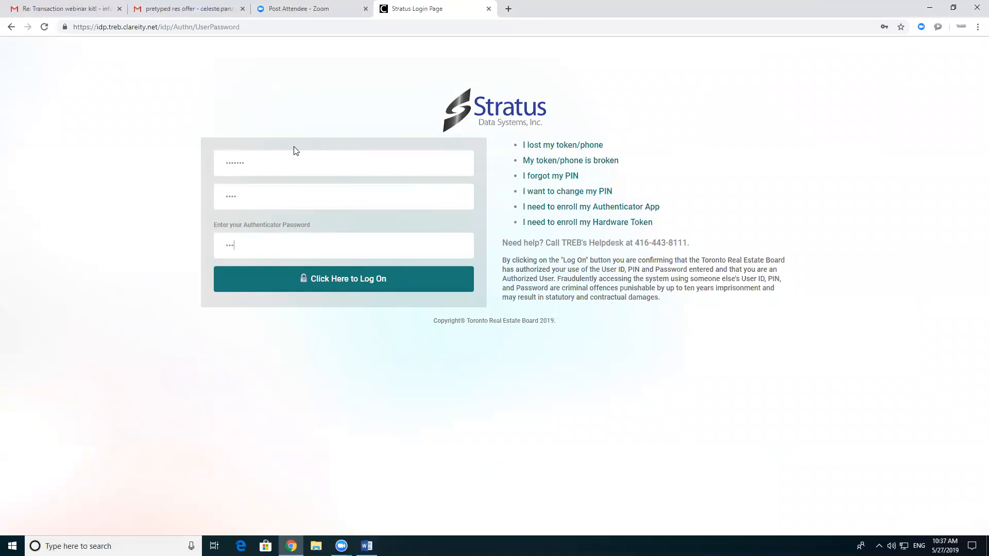
pyautogui.write('•••')
pyautogui.press('Return')
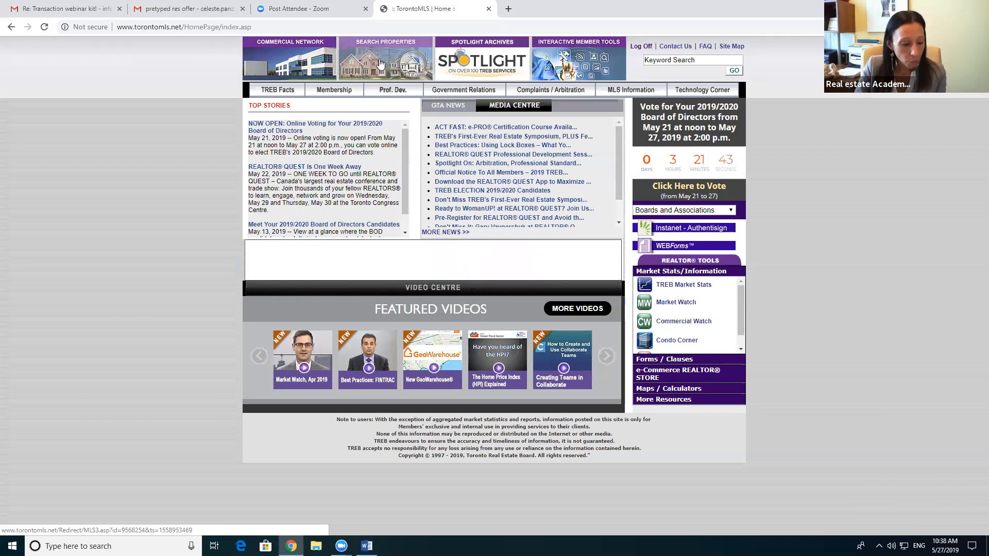
# Step: Start a new listings search, continuing past the multiple sessions warning
pyautogui.click(380, 63)
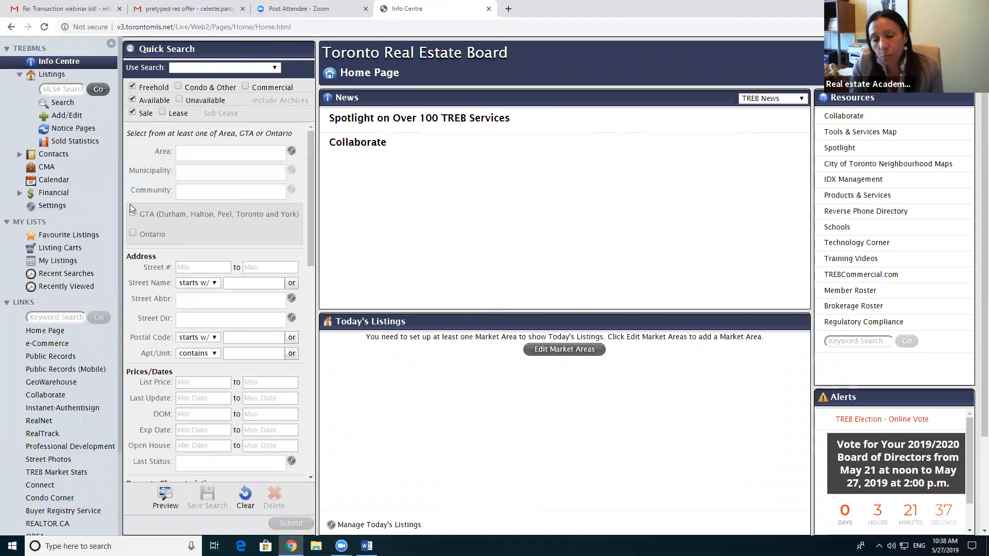
pyautogui.click(65, 104)
pyautogui.click(478, 230)
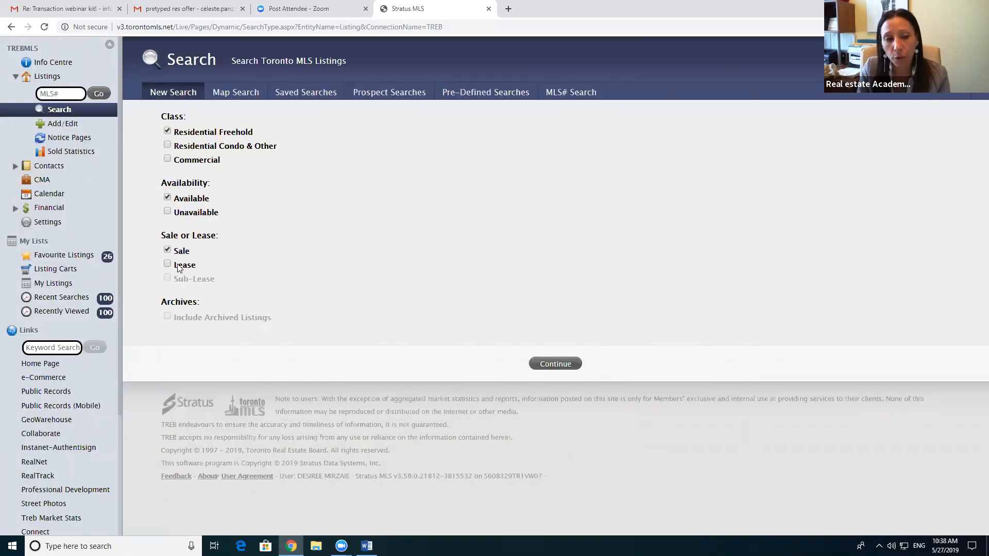
pyautogui.click(563, 364)
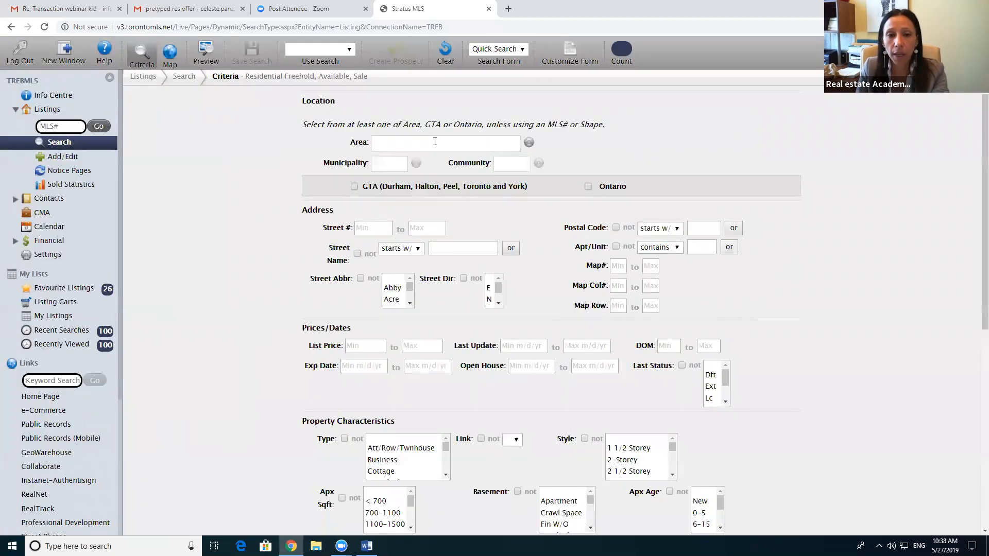
# Step: Set Area to York, Municipality to Richmond Hill and Type to Detached, then preview the results
pyautogui.click(433, 142)
pyautogui.write('y')
pyautogui.click(391, 177)
pyautogui.click(403, 168)
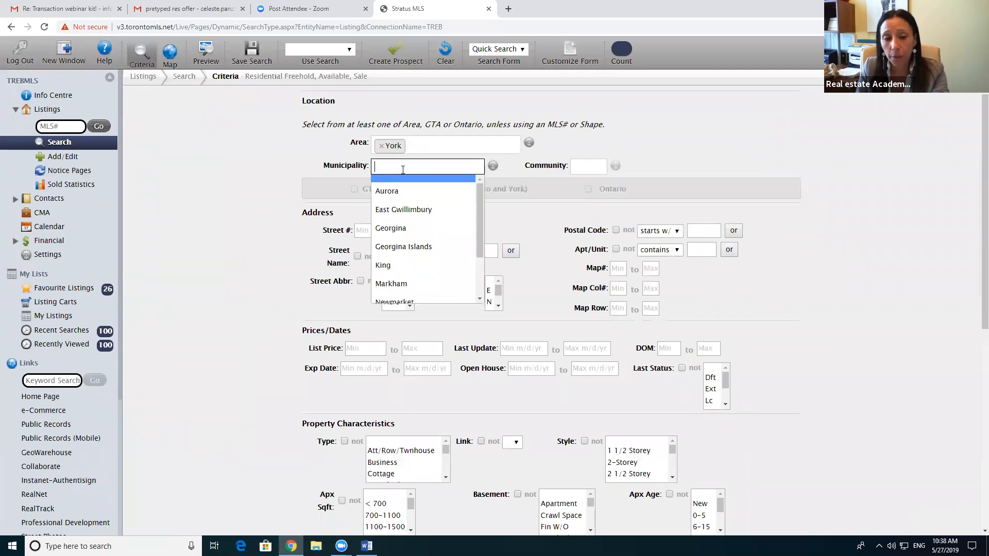
pyautogui.click(397, 295)
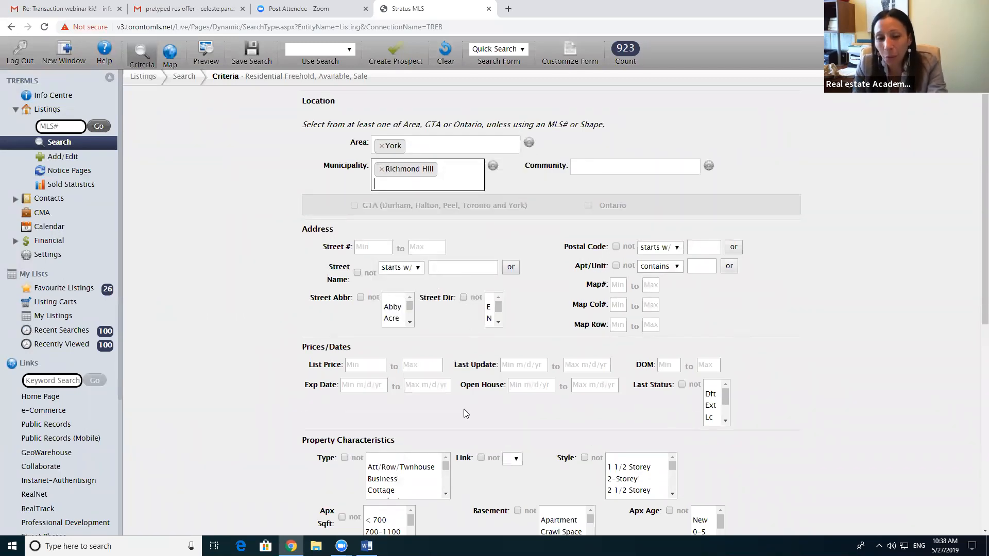
pyautogui.scroll(-1, 402, 476)
pyautogui.click(392, 481)
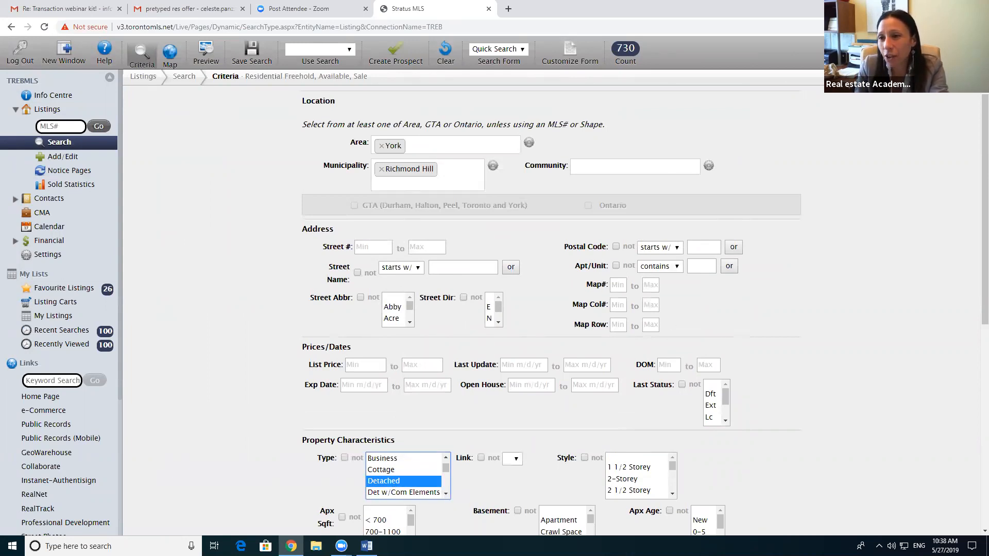
pyautogui.click(206, 52)
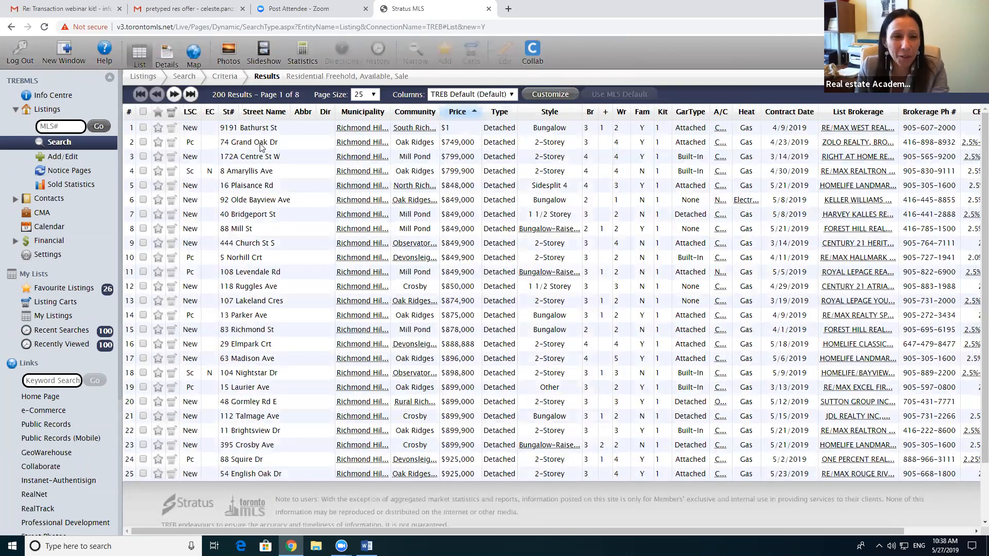
pyautogui.doubleClick(251, 142)
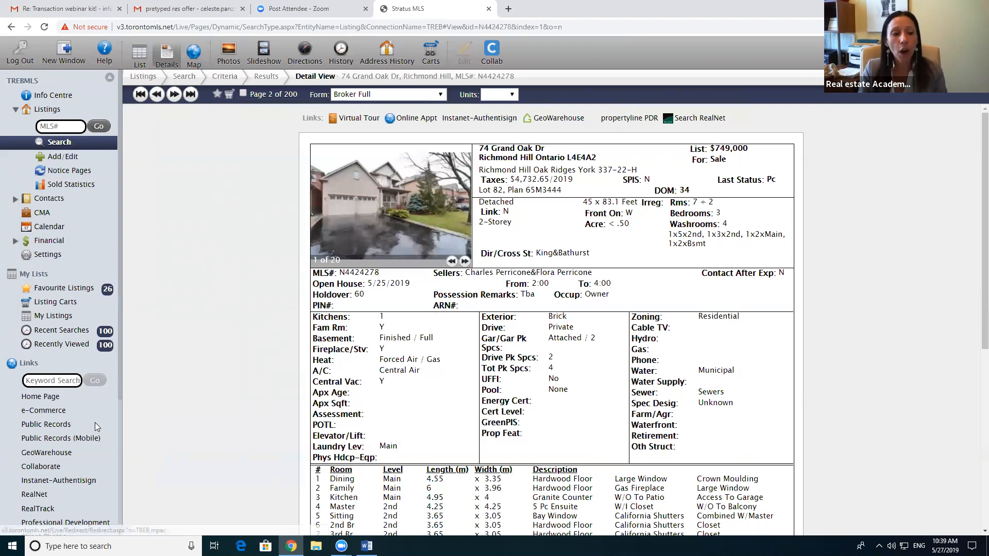
pyautogui.scroll(-1, 95, 415)
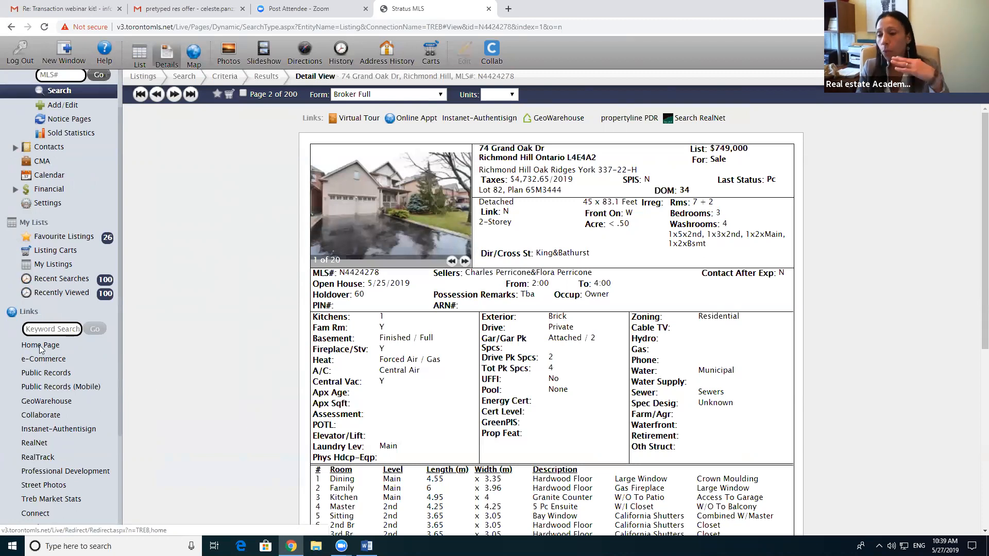
pyautogui.click(41, 346)
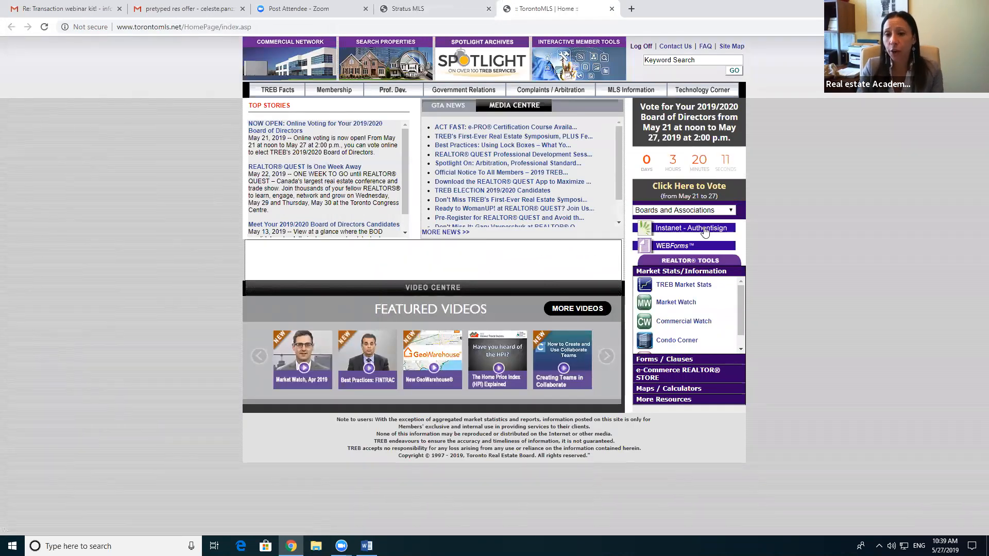
# Step: Launch WEBForms from the TorontoMLS home page and hide the network maintenance alert
pyautogui.click(669, 246)
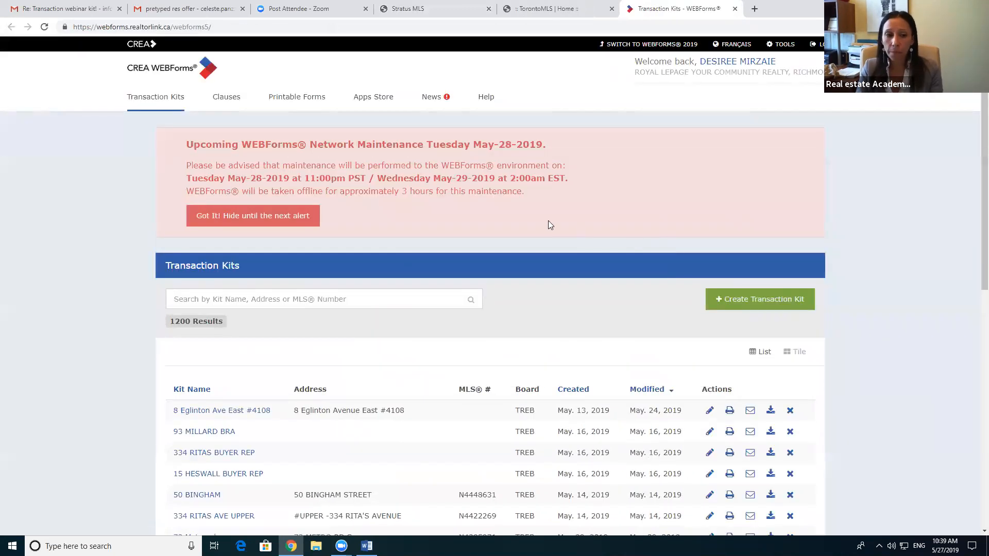
pyautogui.click(268, 216)
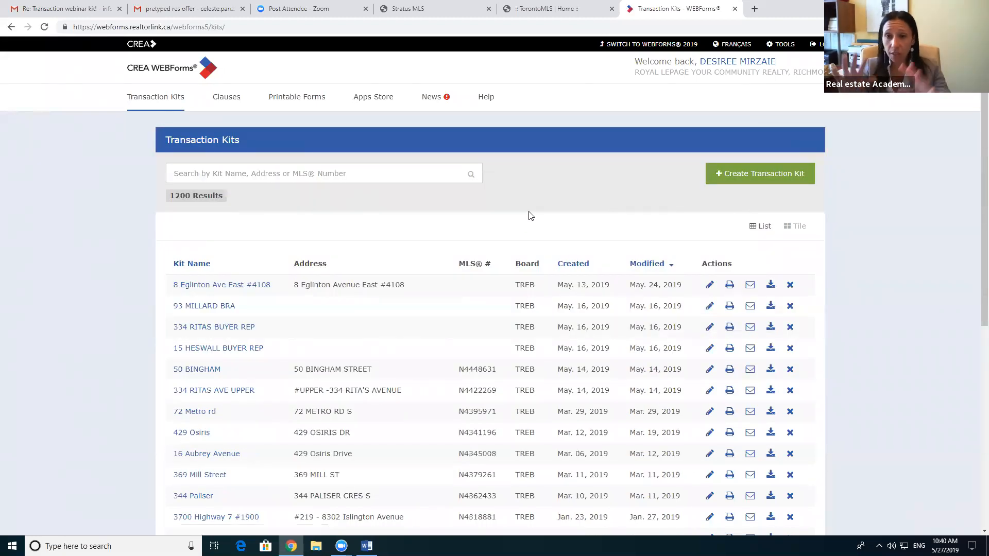
pyautogui.click(528, 16)
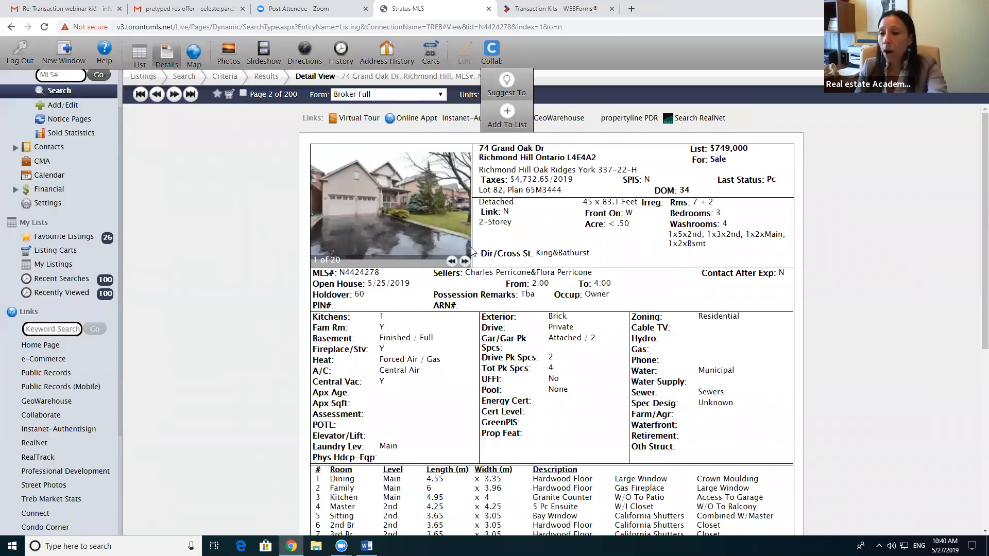
pyautogui.click(536, 8)
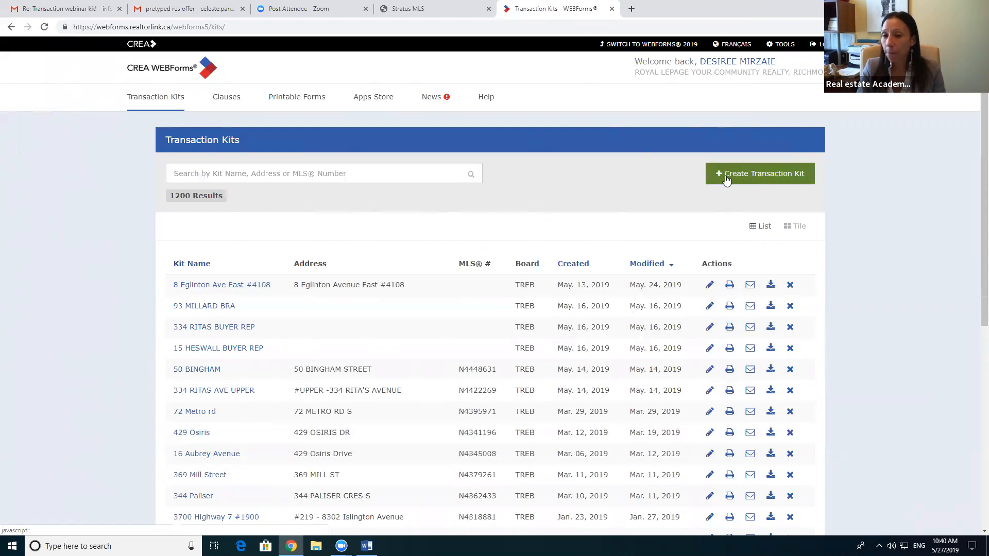
pyautogui.click(767, 172)
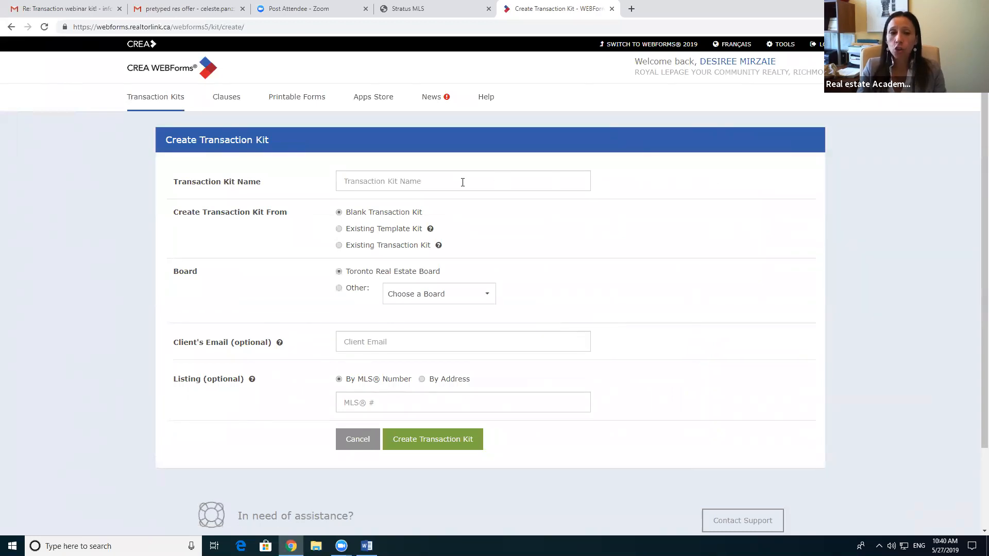
pyautogui.click(408, 178)
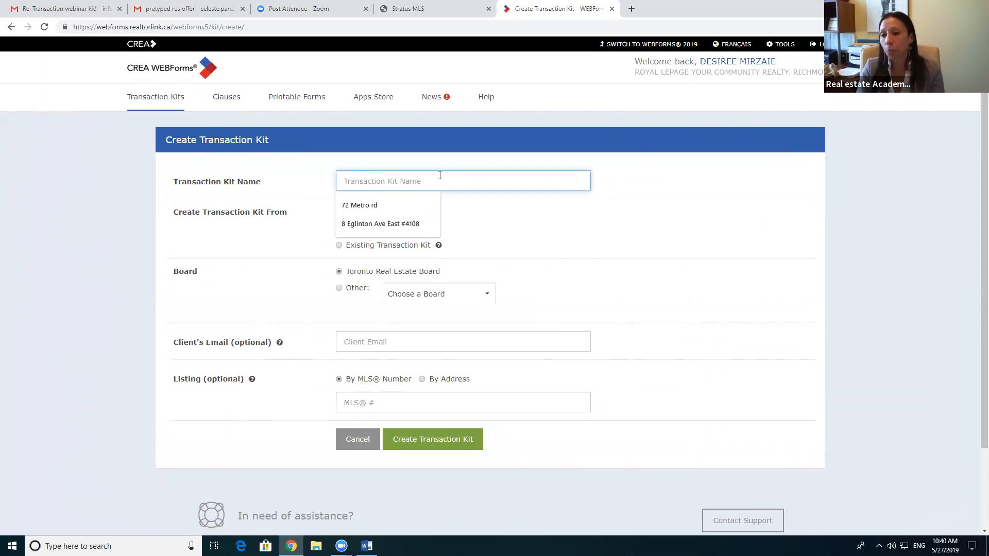
pyautogui.click(417, 9)
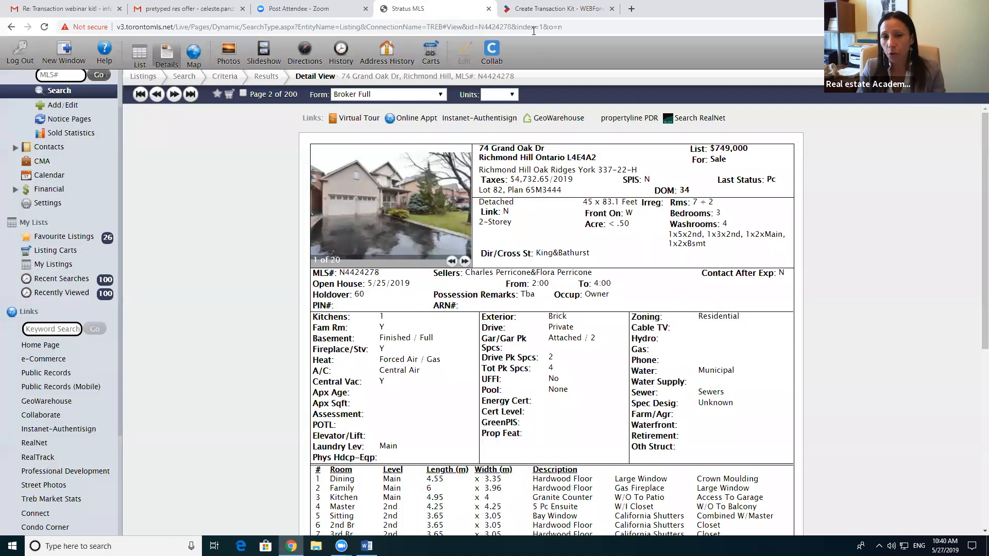
pyautogui.click(553, 9)
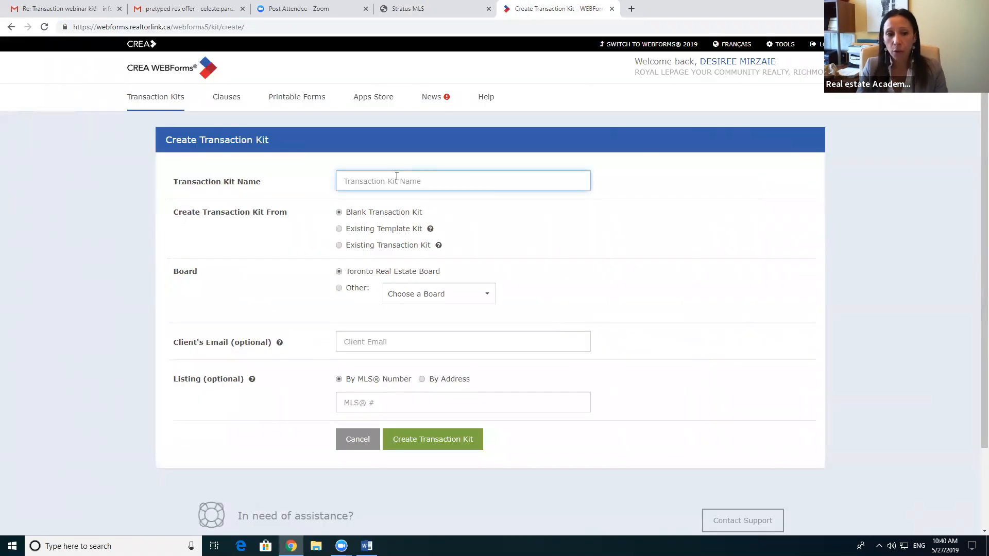
pyautogui.click(396, 176)
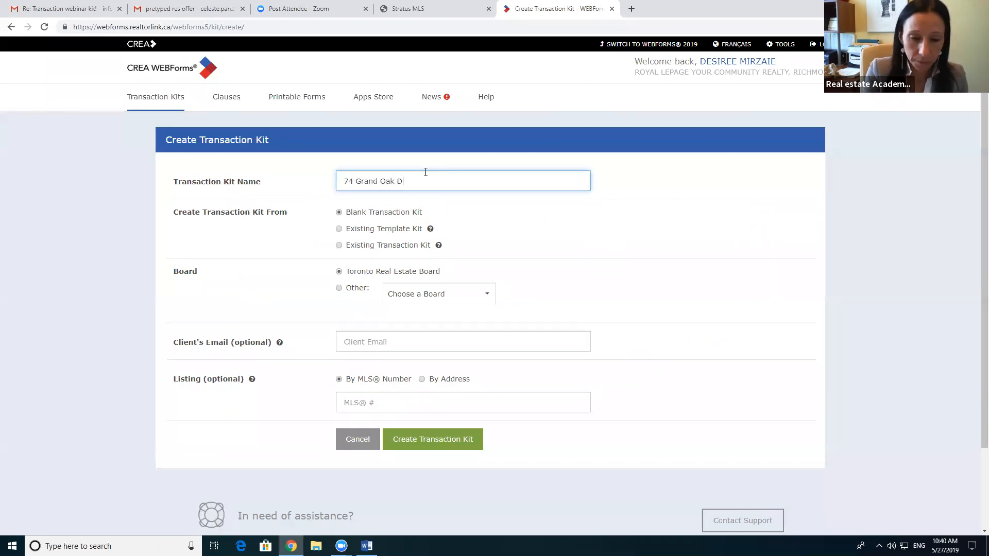
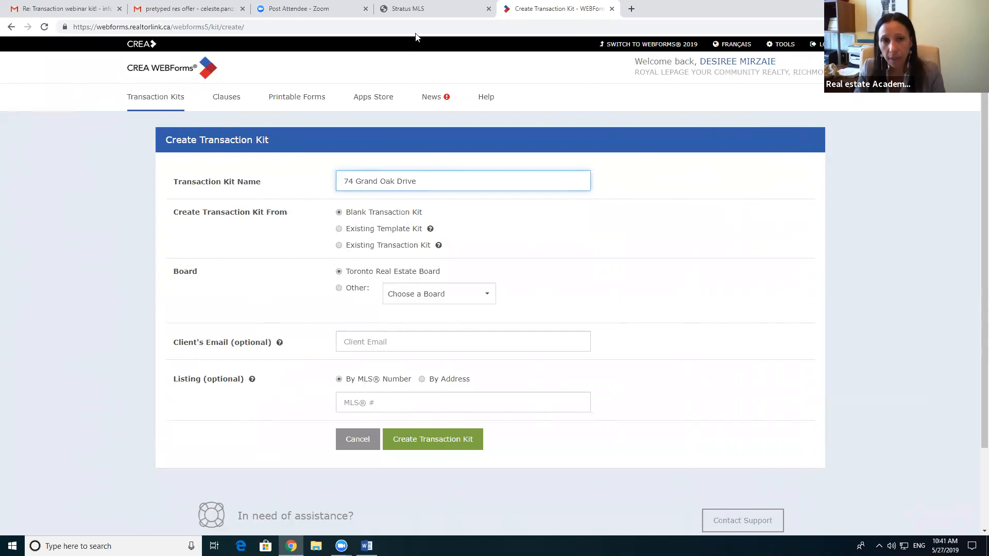
# Step: Copy MLS number N4424278 from the listing and paste it into the kit's MLS # field
pyautogui.click(418, 9)
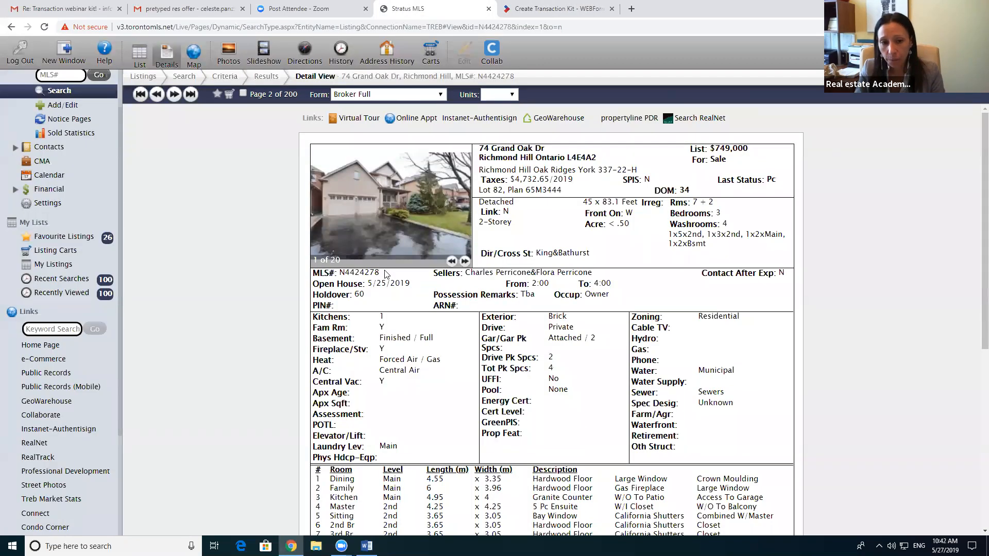
pyautogui.moveTo(384, 273); pyautogui.dragTo(337, 274)
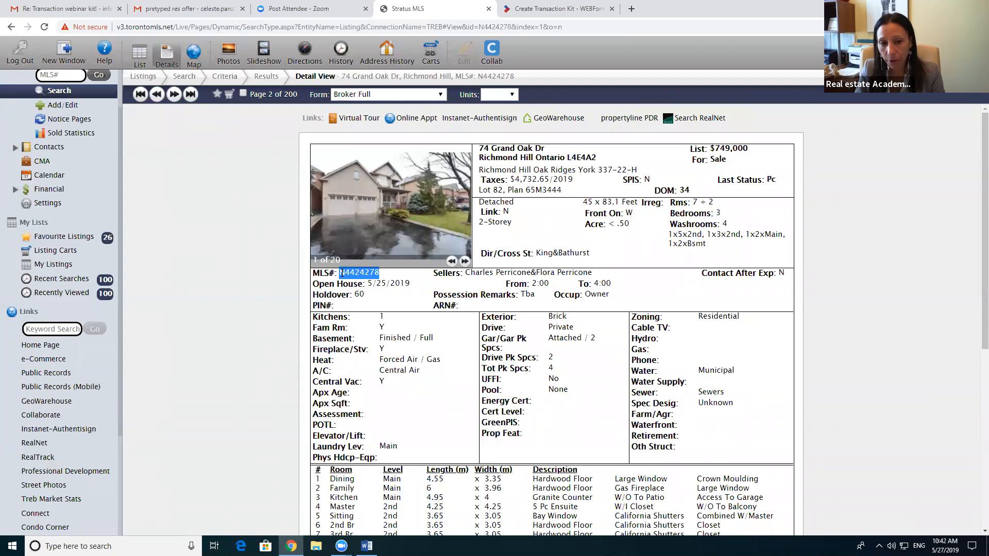
pyautogui.rightClick(348, 277)
pyautogui.click(373, 283)
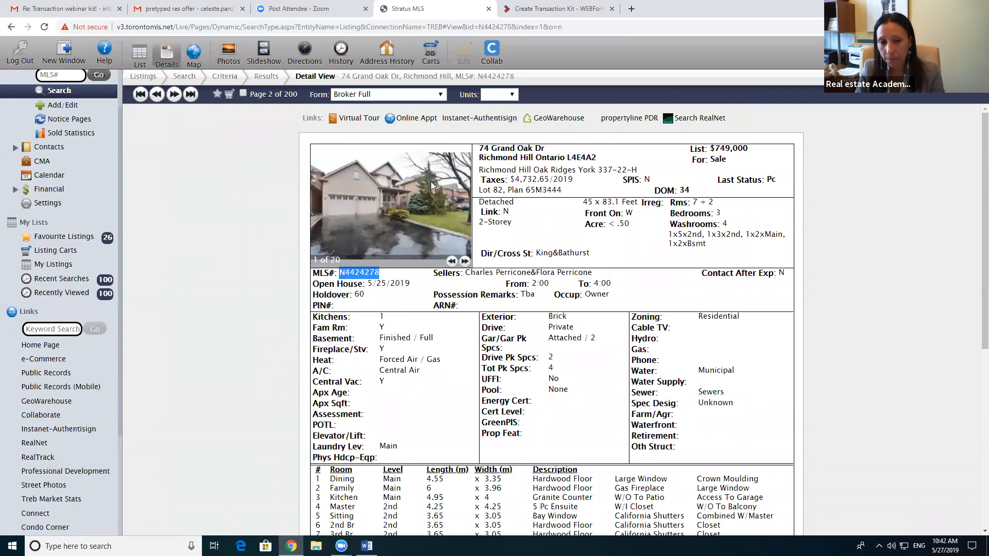
pyautogui.click(524, 4)
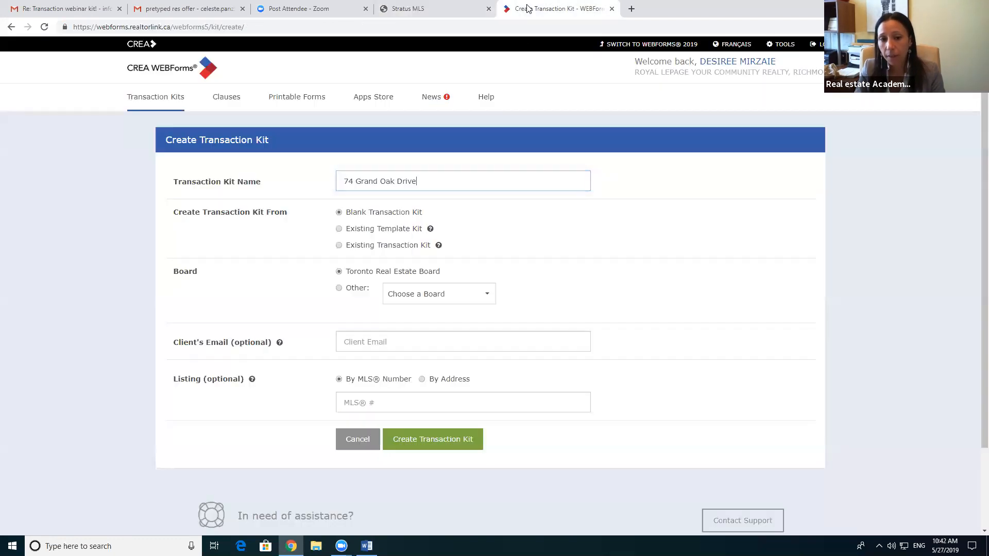
pyautogui.click(388, 400)
pyautogui.rightClick(389, 400)
pyautogui.click(415, 317)
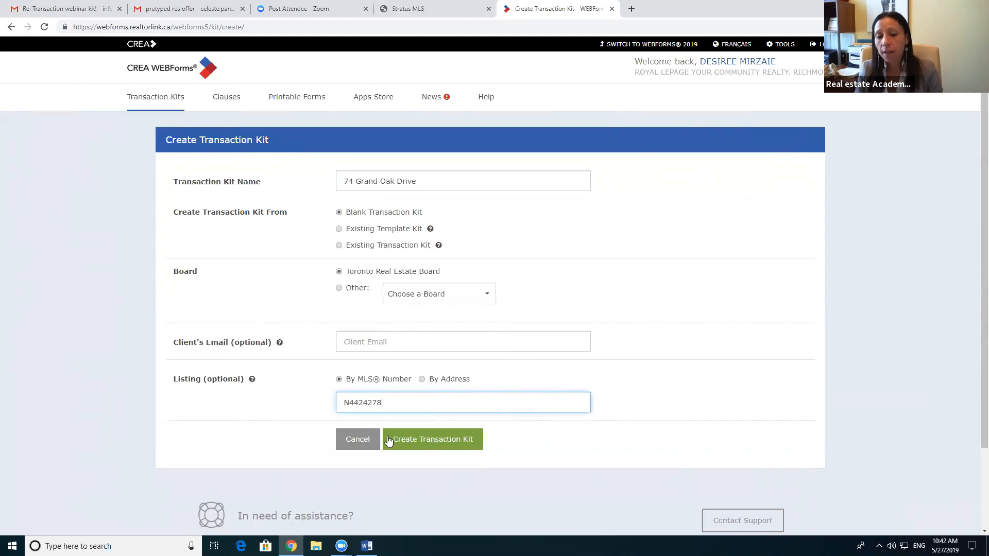
pyautogui.click(418, 440)
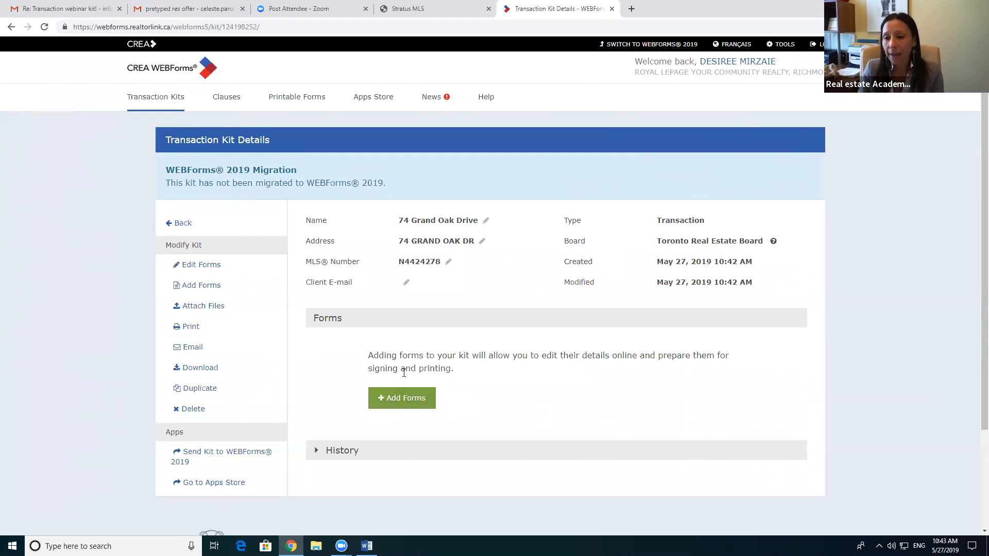
# Step: Open the Add Forms page and scroll through the 219 available forms
pyautogui.click(391, 399)
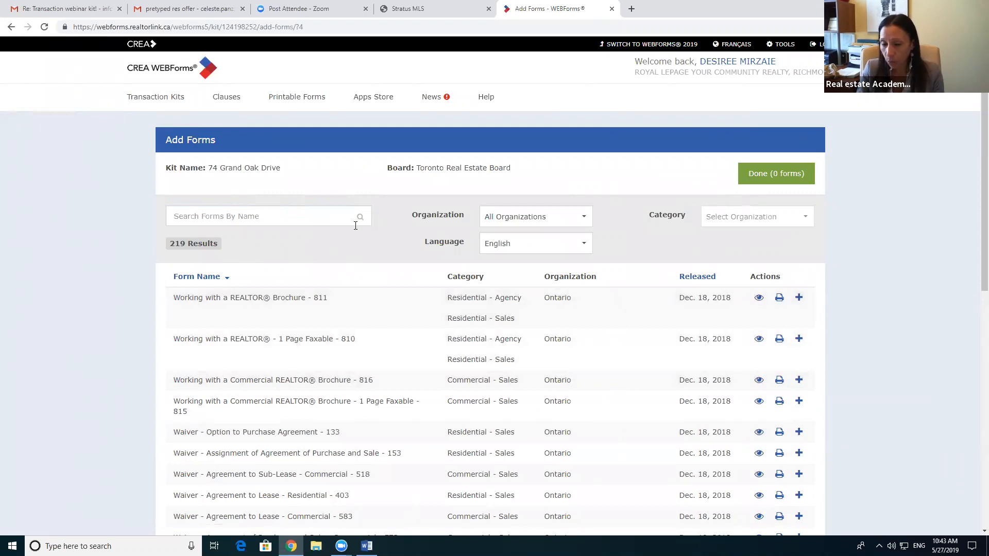
pyautogui.scroll(-2, 353, 230)
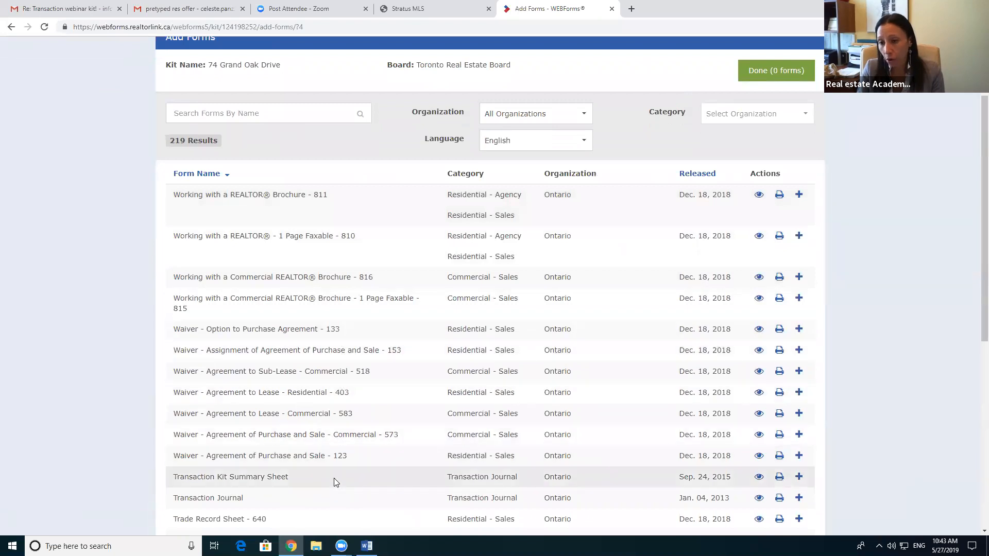
pyautogui.scroll(2, 322, 404)
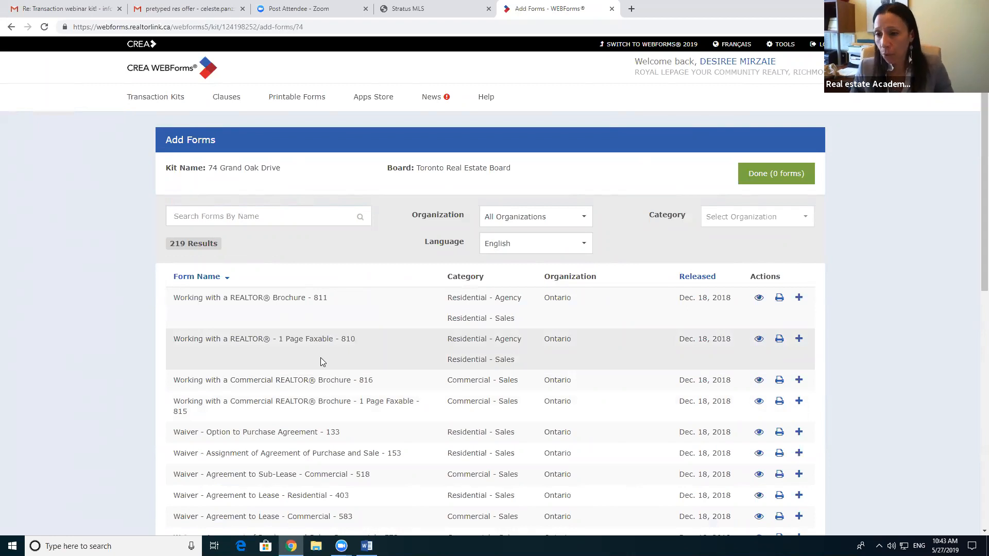
# Step: Search forms by name for 'agreem' and scroll through the matches
pyautogui.click(222, 214)
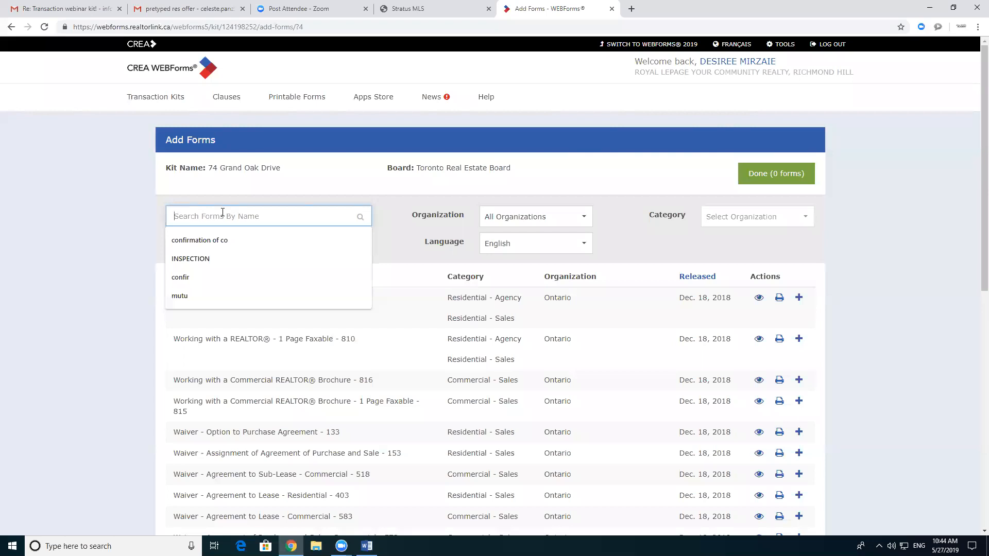
pyautogui.write('agreem')
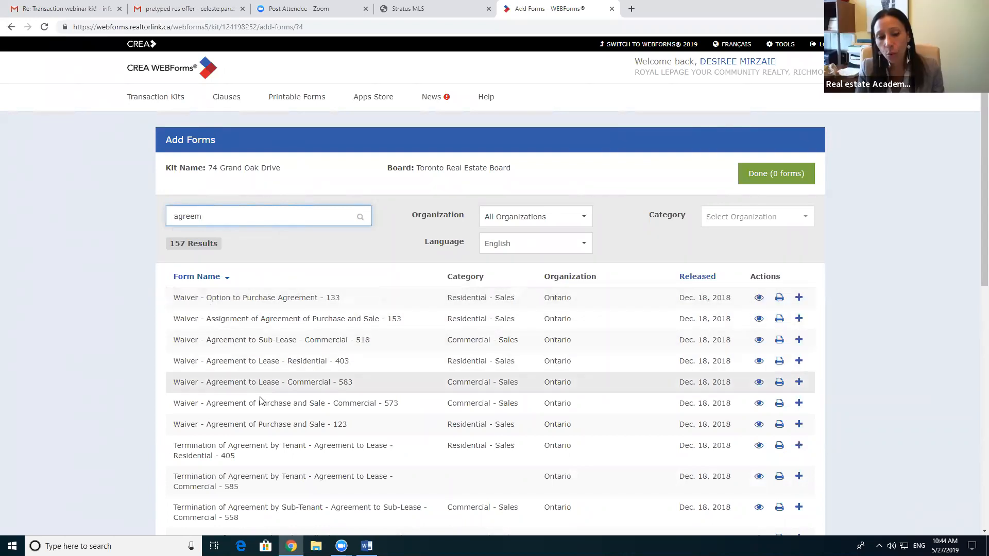
pyautogui.scroll(-3, 259, 382)
pyautogui.scroll(-4, 259, 382)
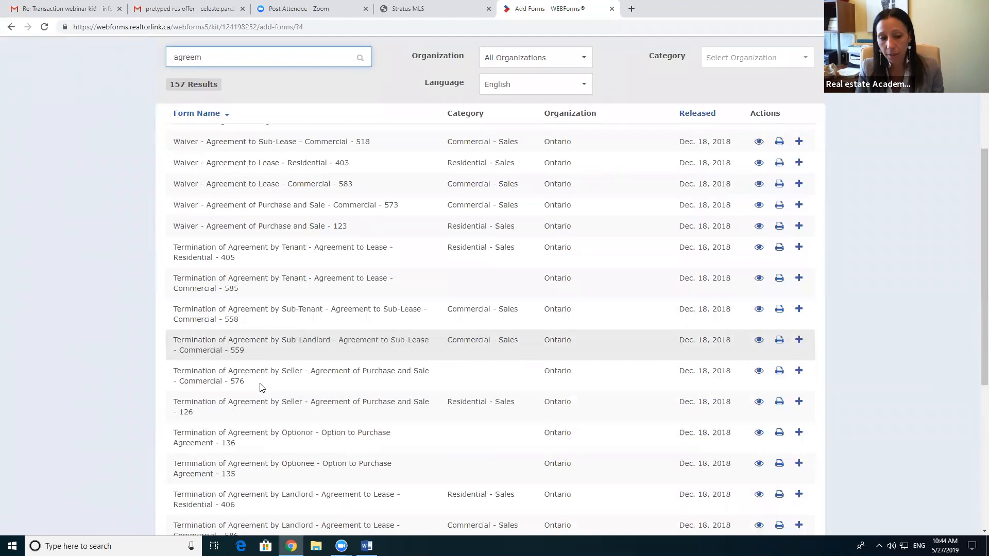
pyautogui.scroll(-2, 227, 423)
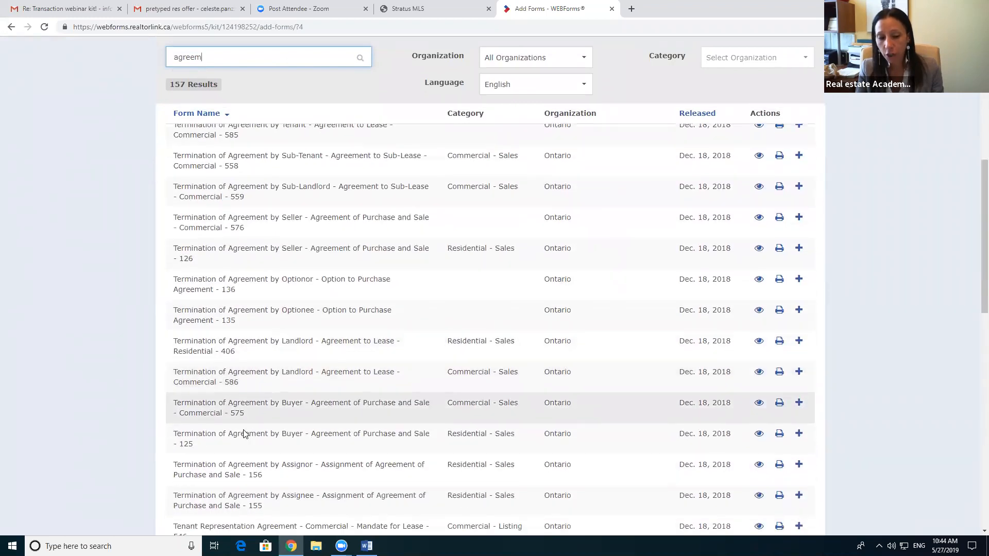
pyautogui.scroll(-3, 294, 455)
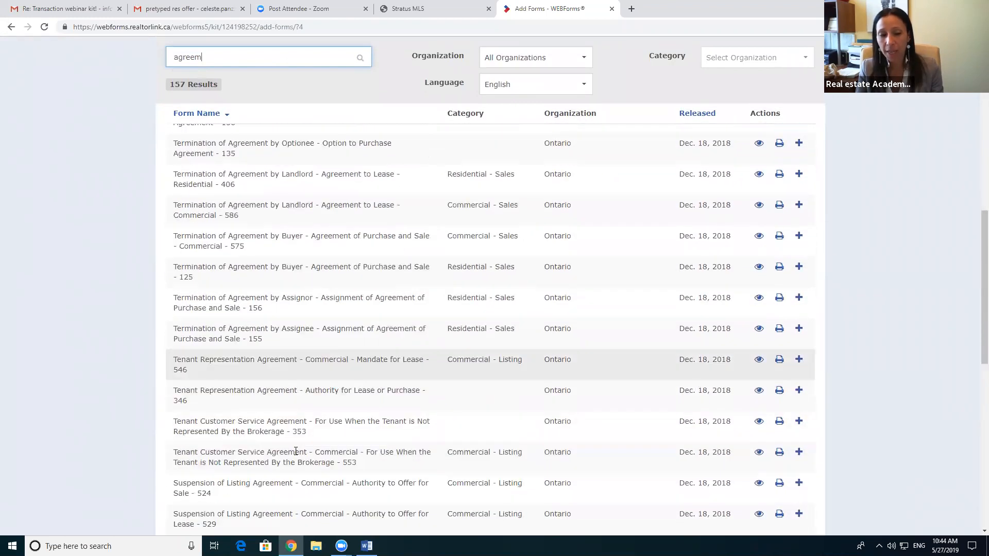
pyautogui.scroll(-3, 257, 394)
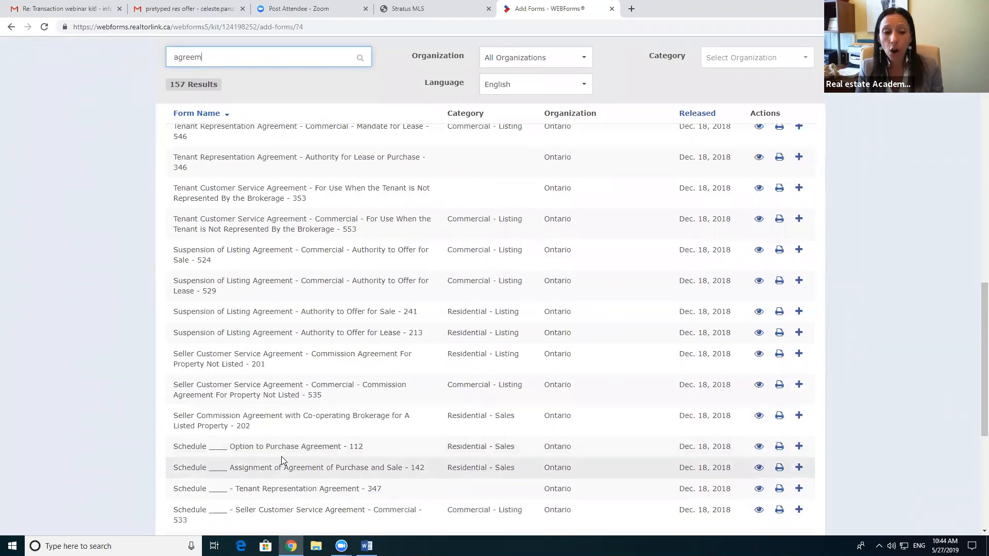
pyautogui.scroll(11, 281, 456)
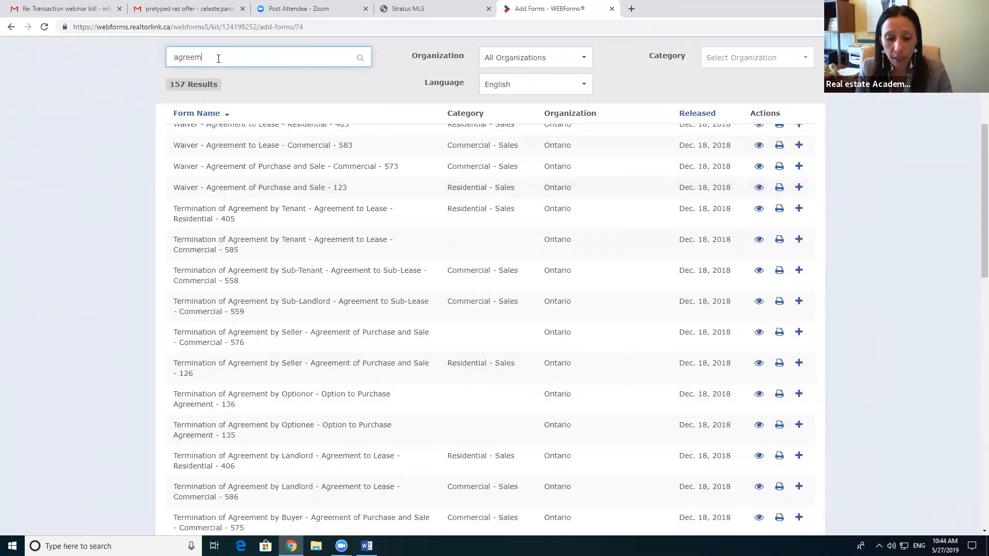
# Step: Complete the search as 'agreement of Purchase and Sale' and scroll down to form 100
pyautogui.write('ent ')
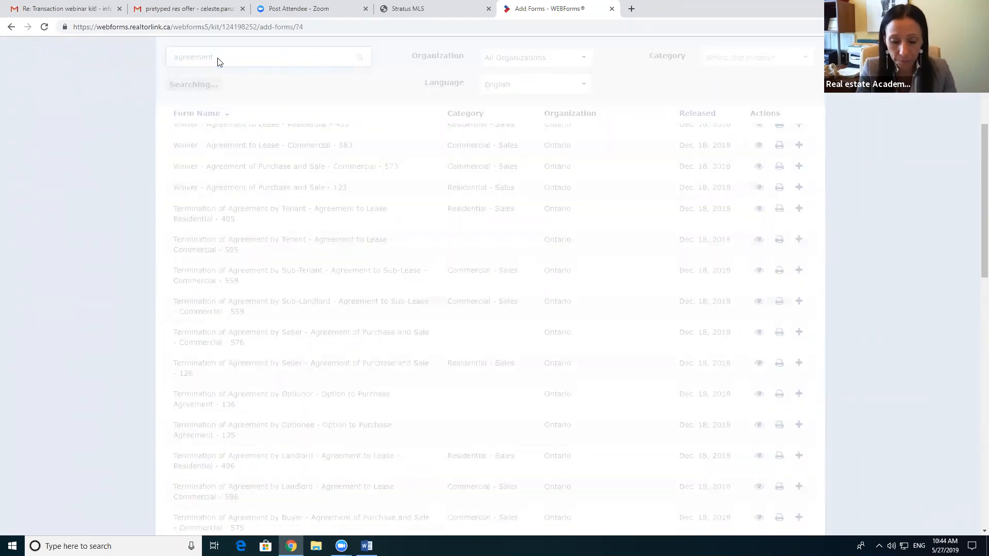
pyautogui.write('of Purch')
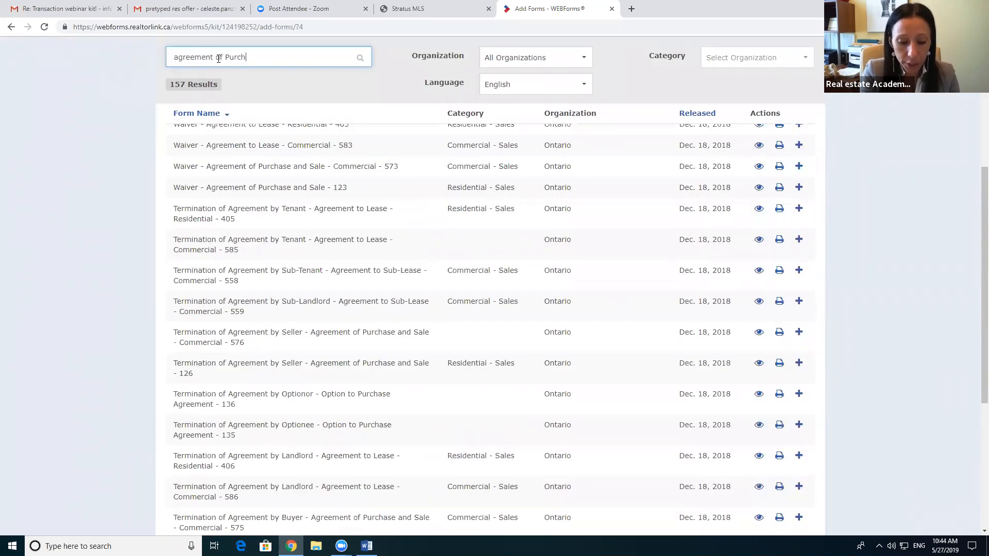
pyautogui.write('ase and Sale')
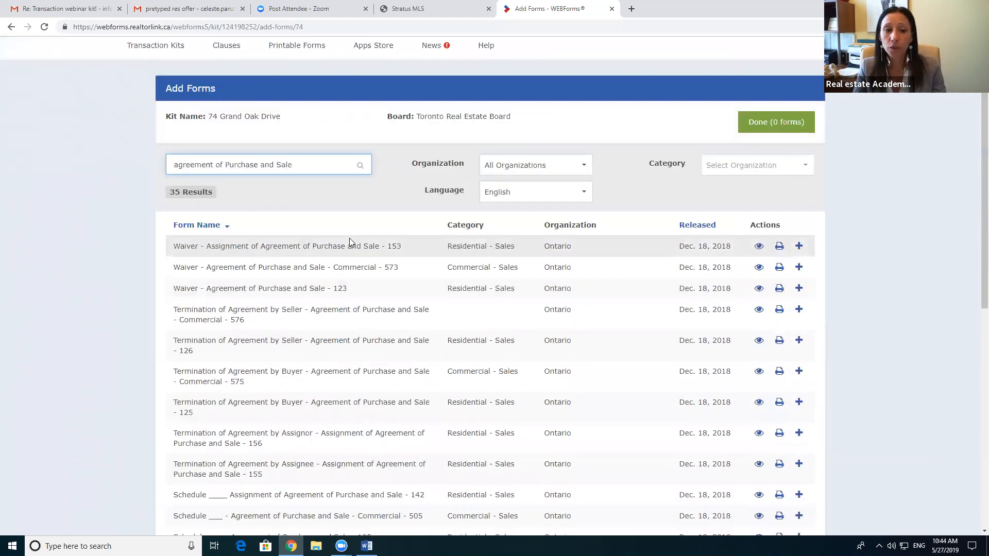
pyautogui.scroll(-3, 303, 265)
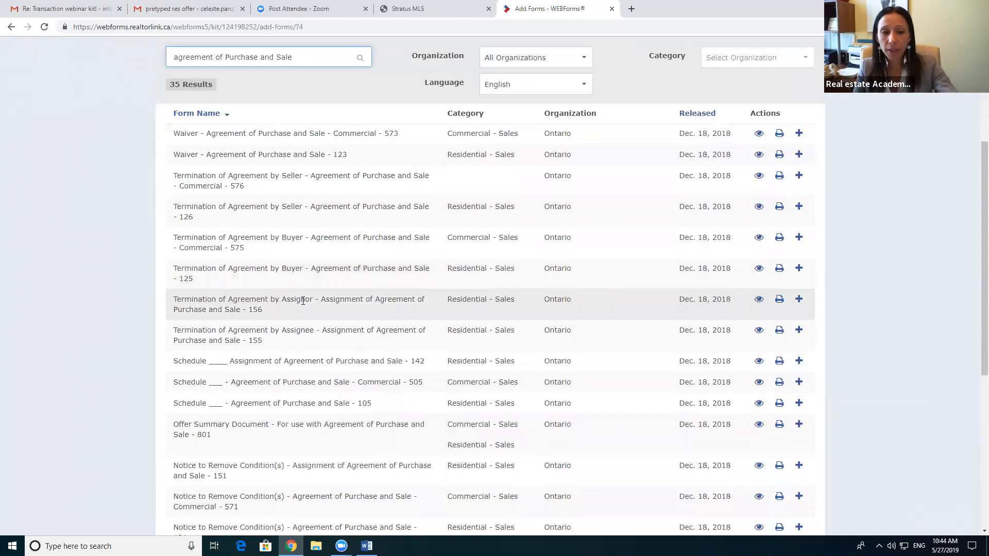
pyautogui.scroll(-2, 303, 296)
pyautogui.scroll(-4, 304, 300)
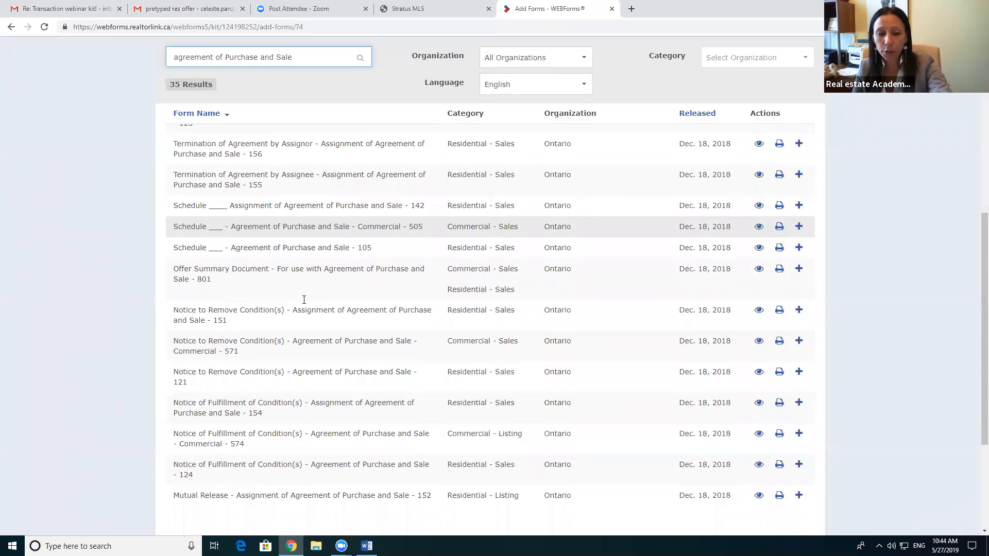
pyautogui.scroll(-2, 292, 354)
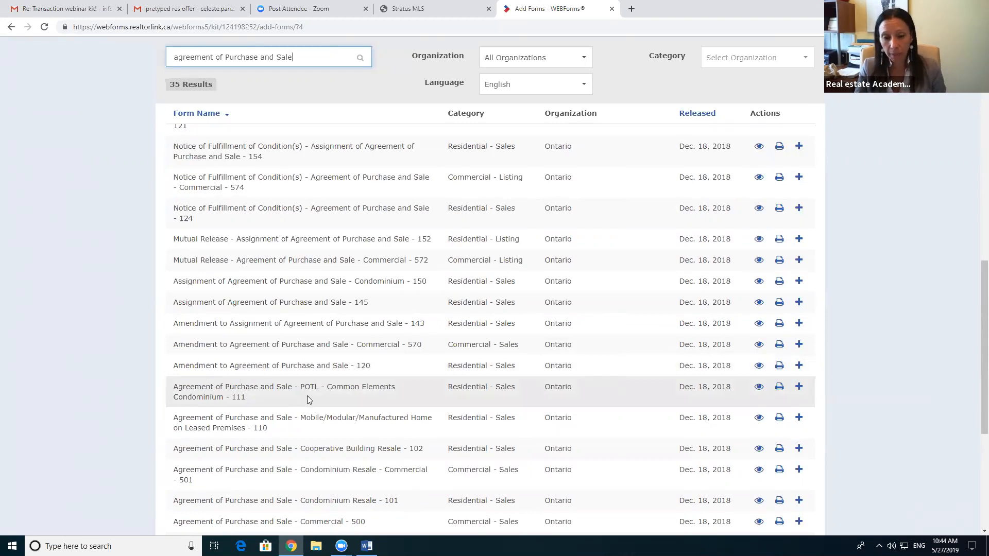
pyautogui.scroll(-1, 307, 395)
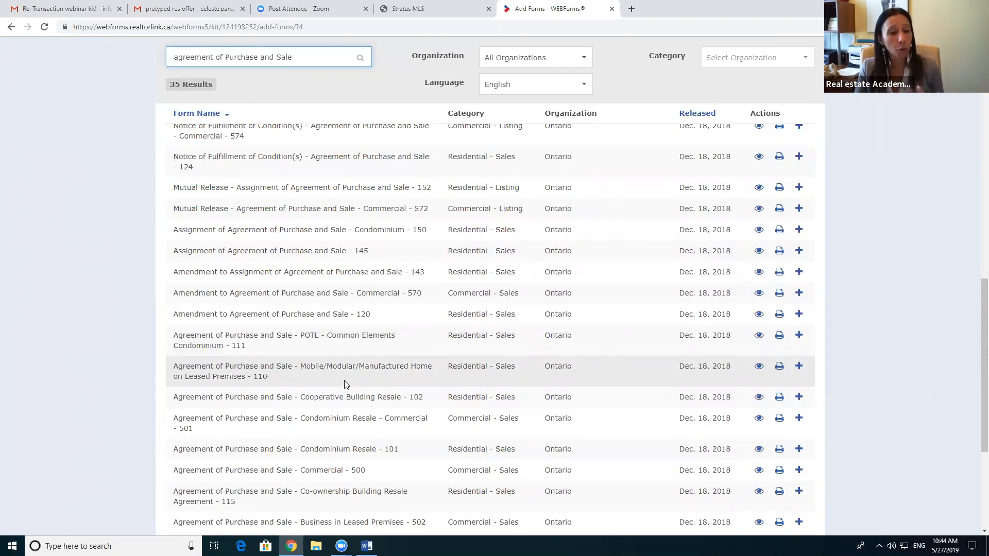
pyautogui.scroll(-1, 340, 382)
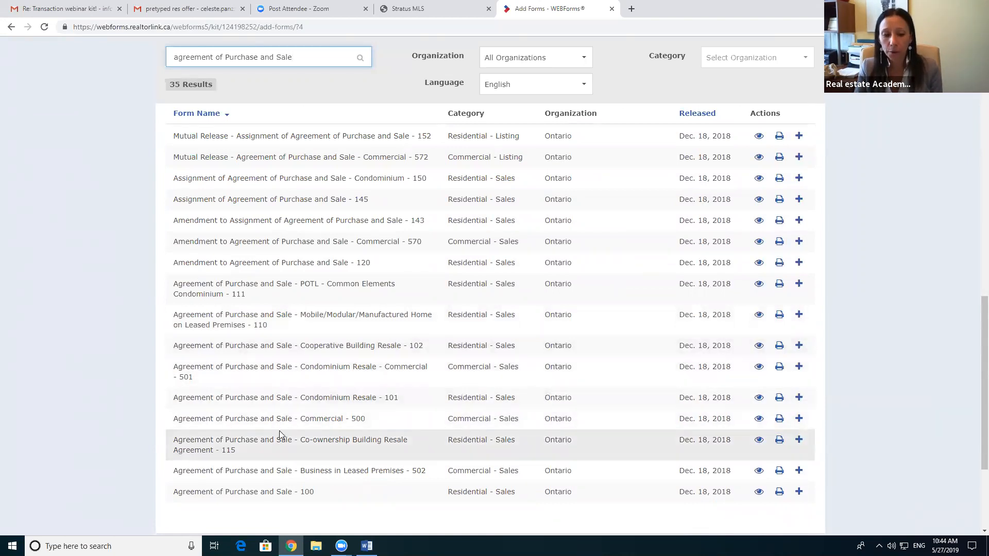
pyautogui.scroll(-2, 355, 417)
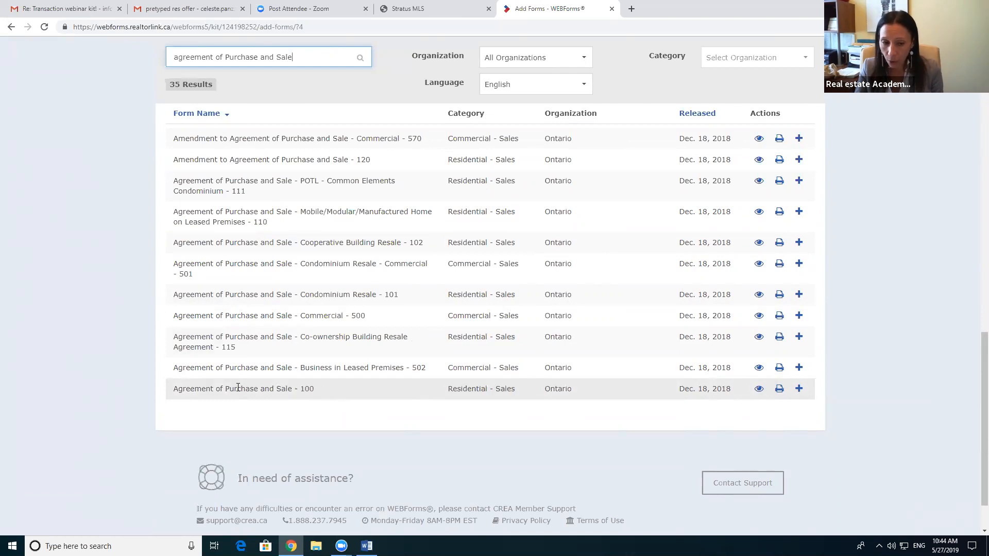
# Step: Preview the Agreement of Purchase and Sale - 100 form, then close the preview
pyautogui.click(759, 389)
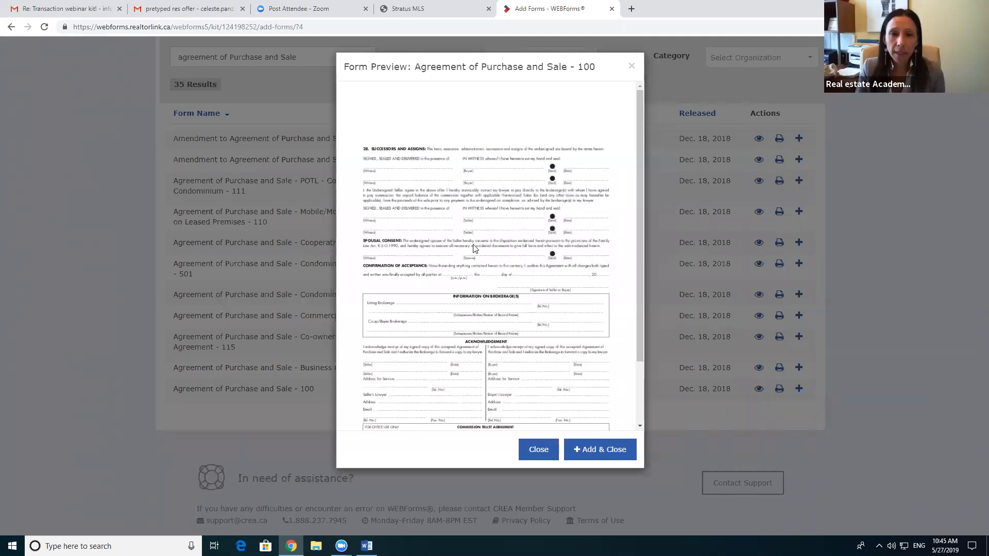
pyautogui.scroll(-3, 472, 194)
pyautogui.scroll(3, 472, 194)
pyautogui.moveTo(640, 137); pyautogui.dragTo(637, 115)
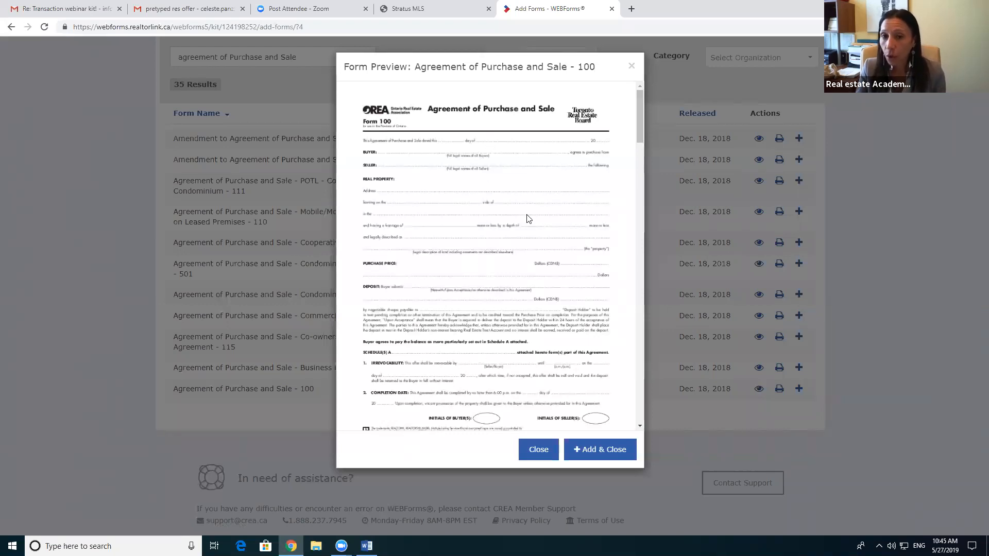
pyautogui.click(538, 451)
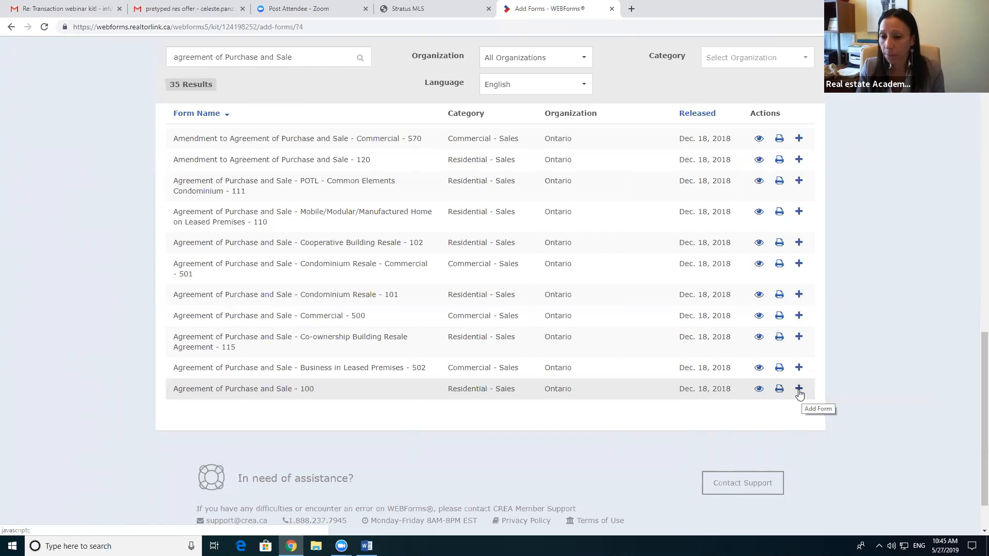
pyautogui.click(798, 390)
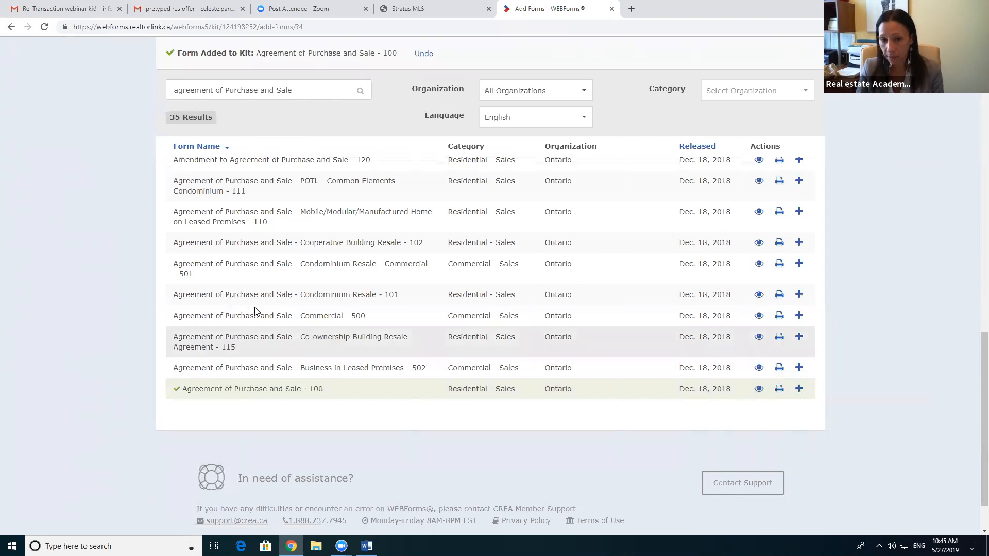
pyautogui.scroll(10, 309, 206)
pyautogui.scroll(2, 313, 89)
pyautogui.moveTo(311, 90); pyautogui.dragTo(170, 89)
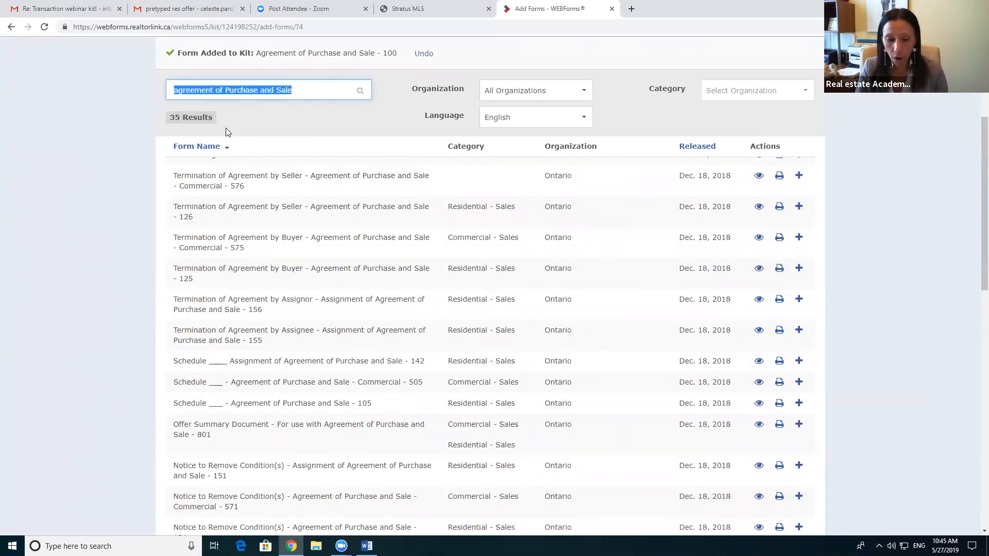
# Step: Search 'confirmation', preview, and add the Confirmation of Cooperation and Representation - 320 form to the kit
pyautogui.write('confirmation of co')
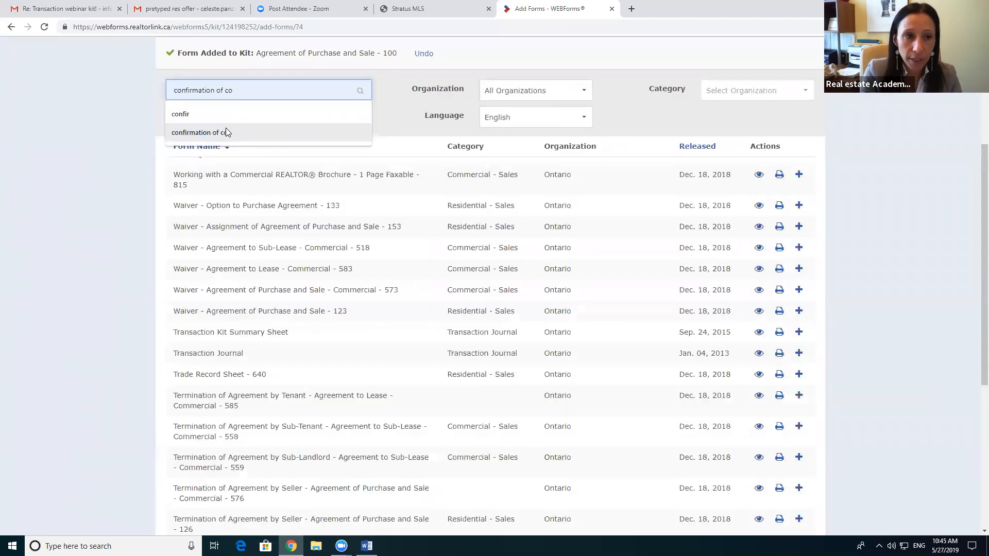
pyautogui.click(225, 132)
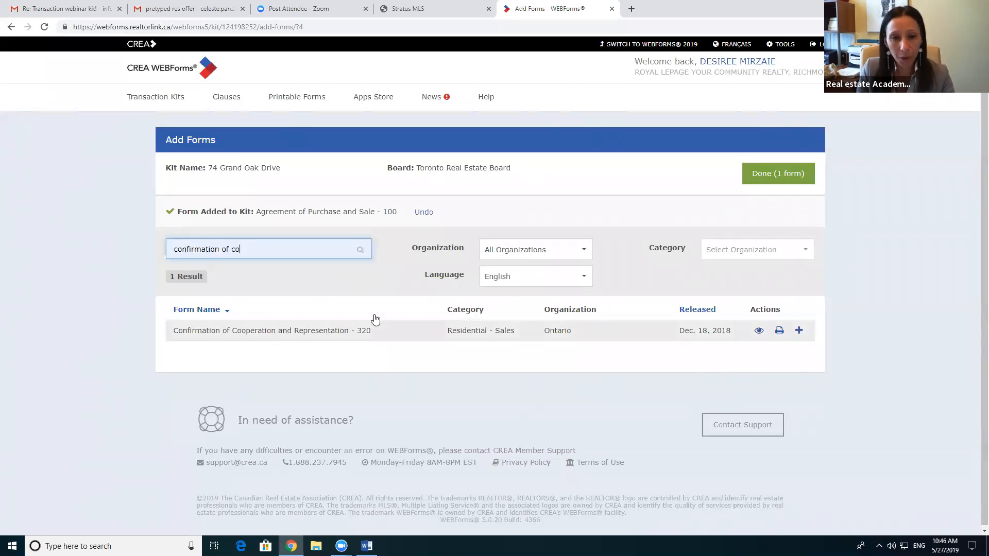
pyautogui.hotkey('ctrl', 'shift', 'Left')
pyautogui.hotkey('ctrl', 'shift', 'Left')
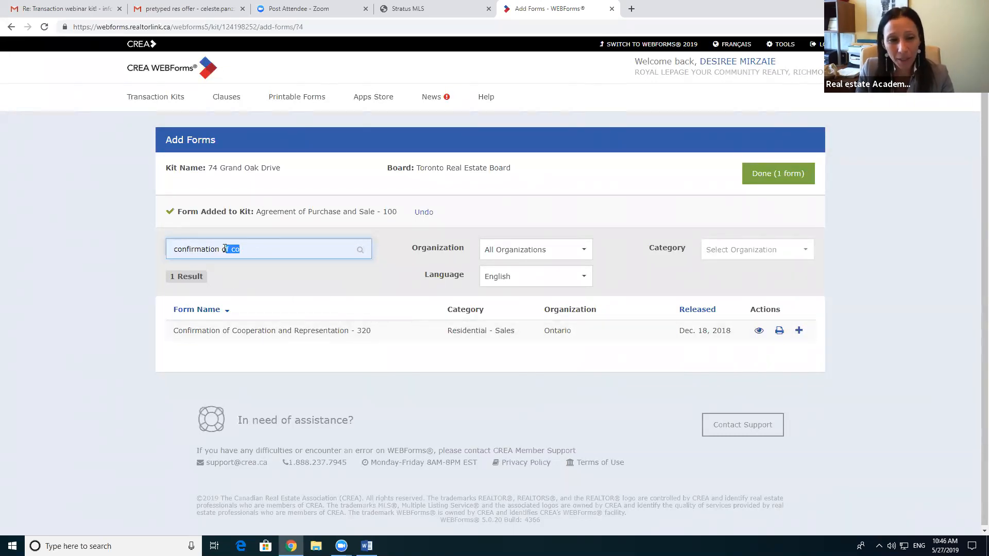
pyautogui.press('BackSpace')
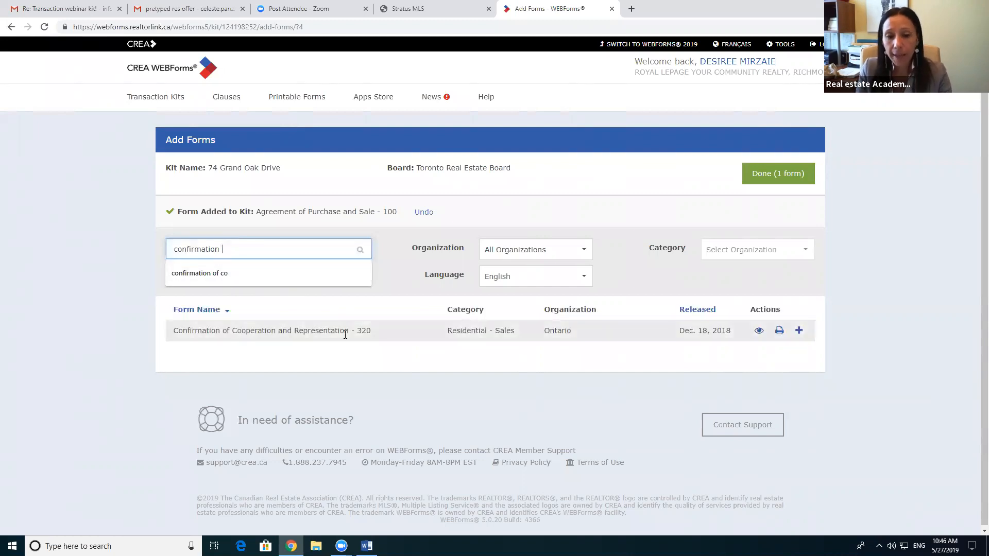
pyautogui.click(758, 331)
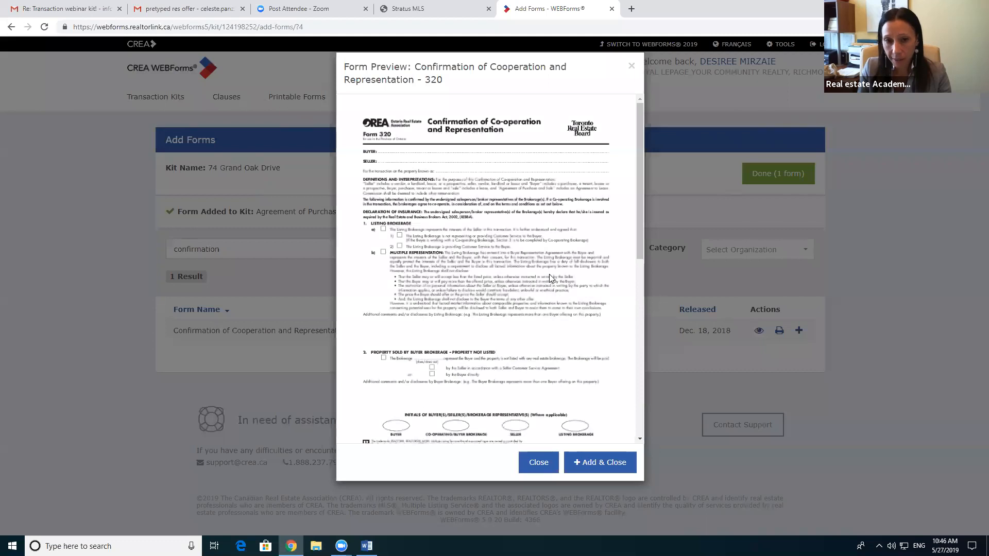
pyautogui.click(632, 68)
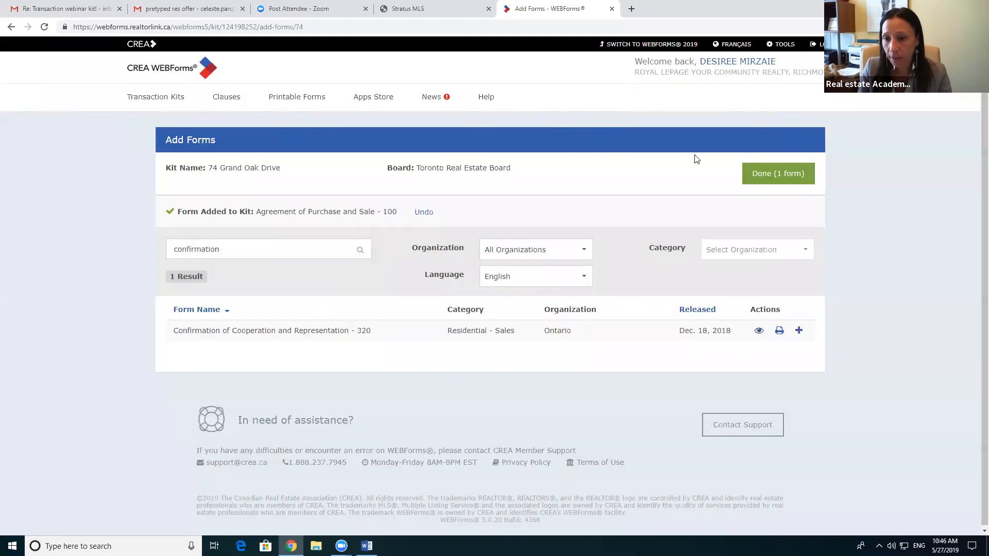
pyautogui.click(799, 332)
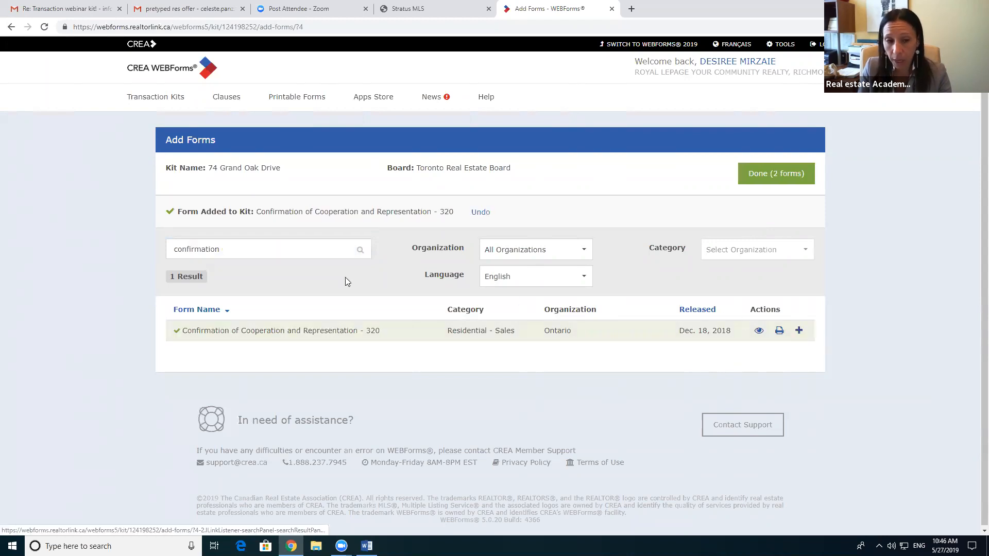
# Step: Replace the form search text with 'working' to list the Working with a REALTOR forms
pyautogui.moveTo(228, 249); pyautogui.dragTo(173, 253)
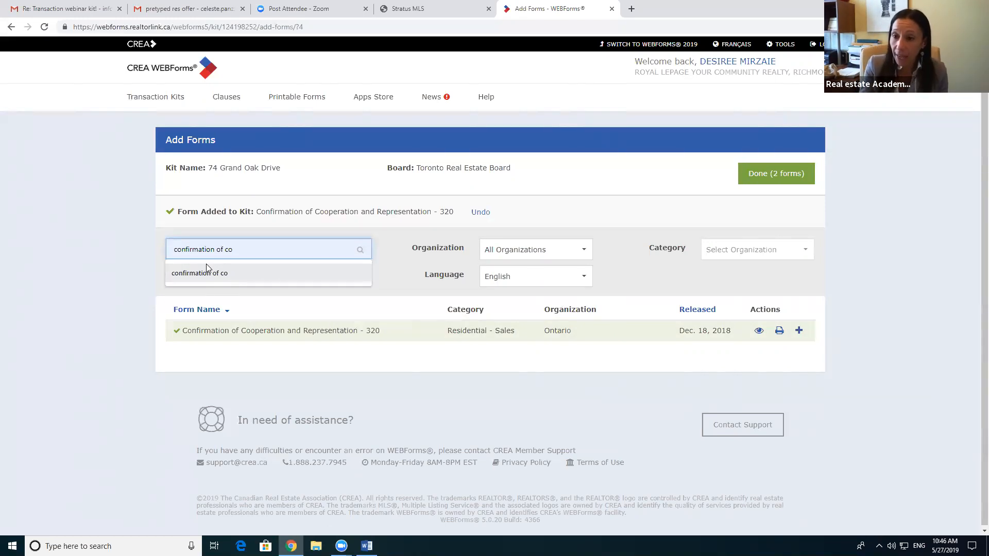
pyautogui.press('BackSpace')
pyautogui.press('BackSpace')
pyautogui.press('BackSpace')
pyautogui.press('BackSpace')
pyautogui.press('BackSpace')
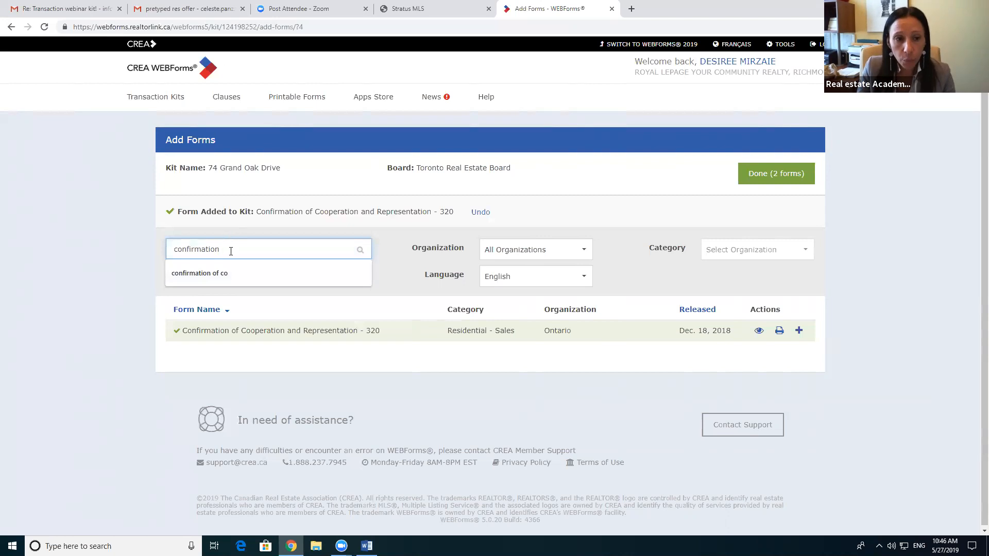
pyautogui.moveTo(229, 249); pyautogui.dragTo(171, 249)
pyautogui.write('working')
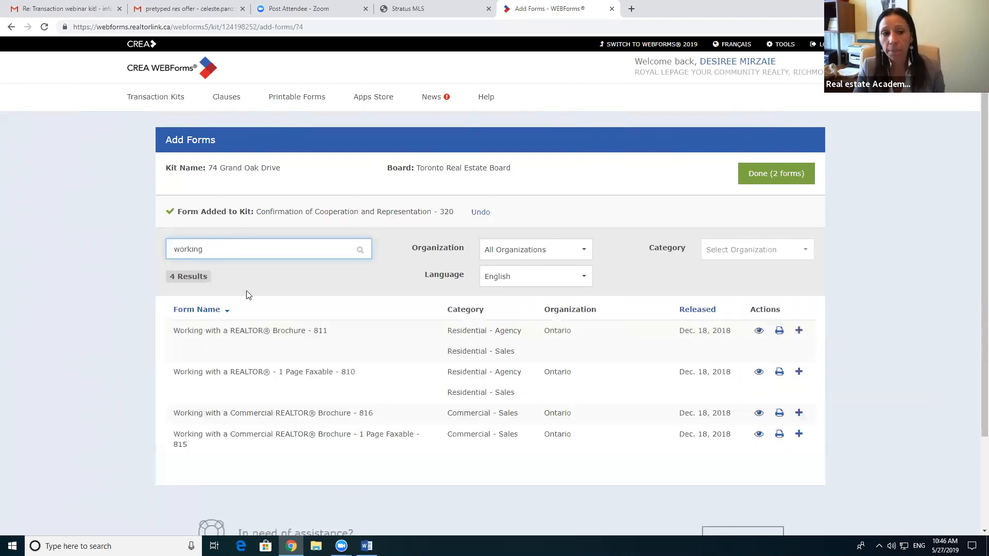
# Step: Preview the Working with a REALTOR® - 1 Page Faxable - 810 form, then add it to the kit
pyautogui.scroll(-1, 351, 338)
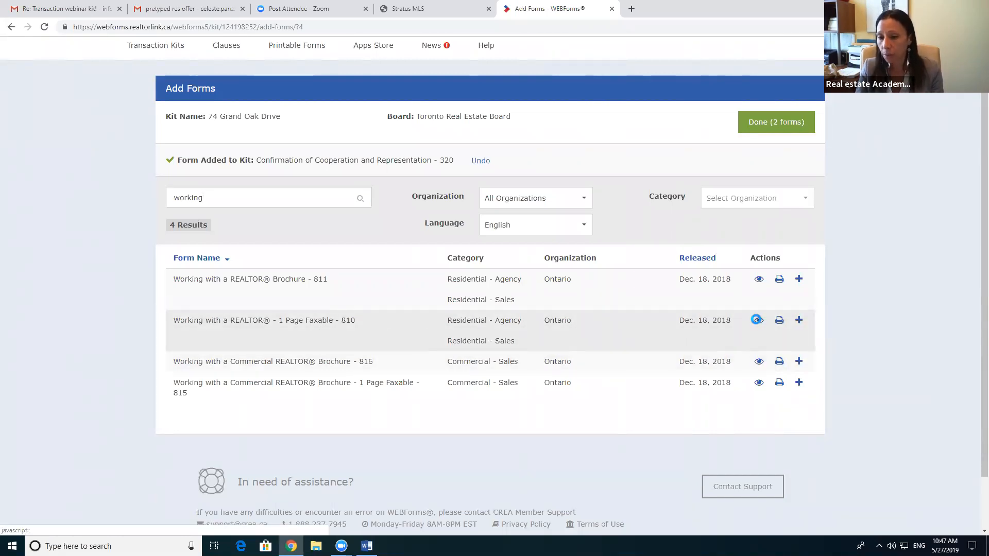
pyautogui.click(759, 320)
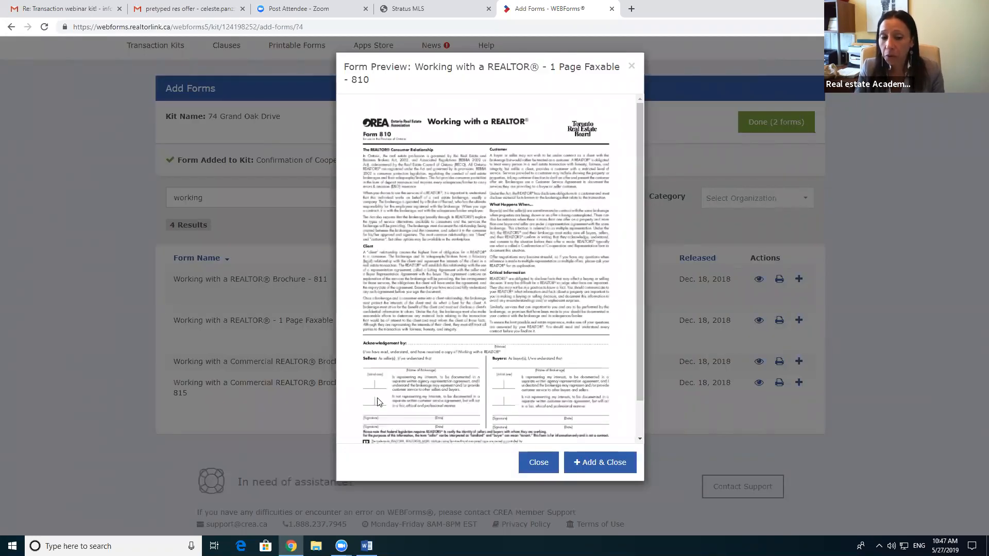
pyautogui.scroll(-1, 485, 412)
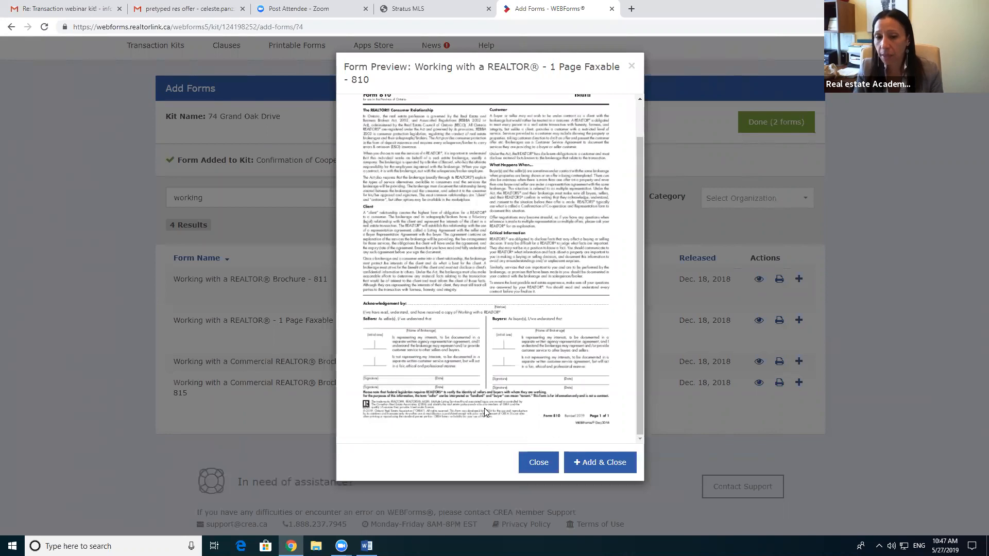
pyautogui.scroll(1, 484, 408)
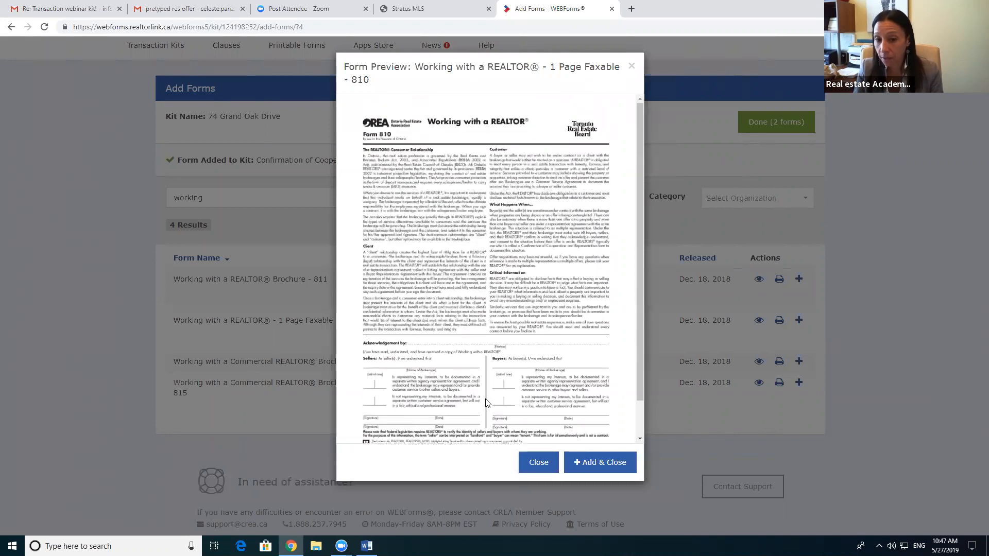
pyautogui.click(538, 463)
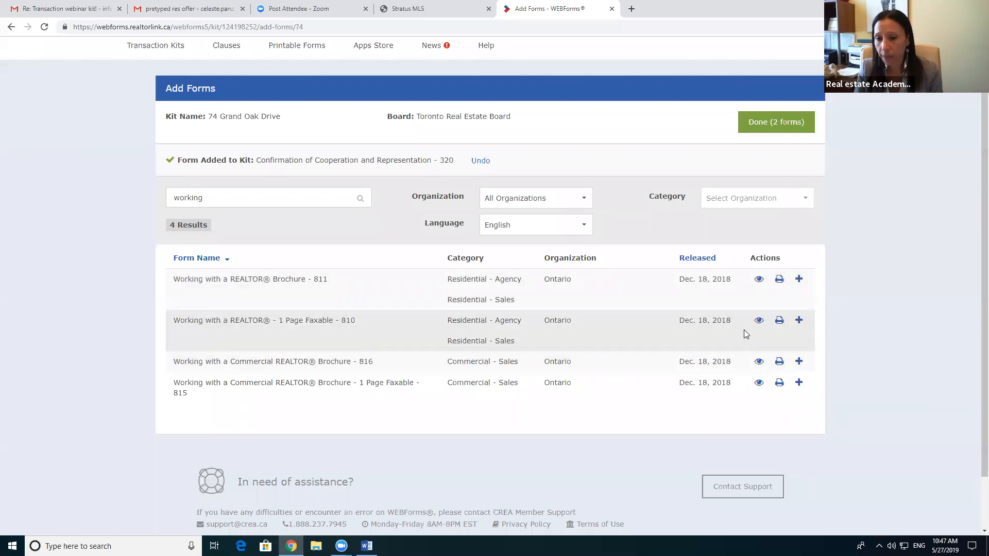
pyautogui.click(799, 319)
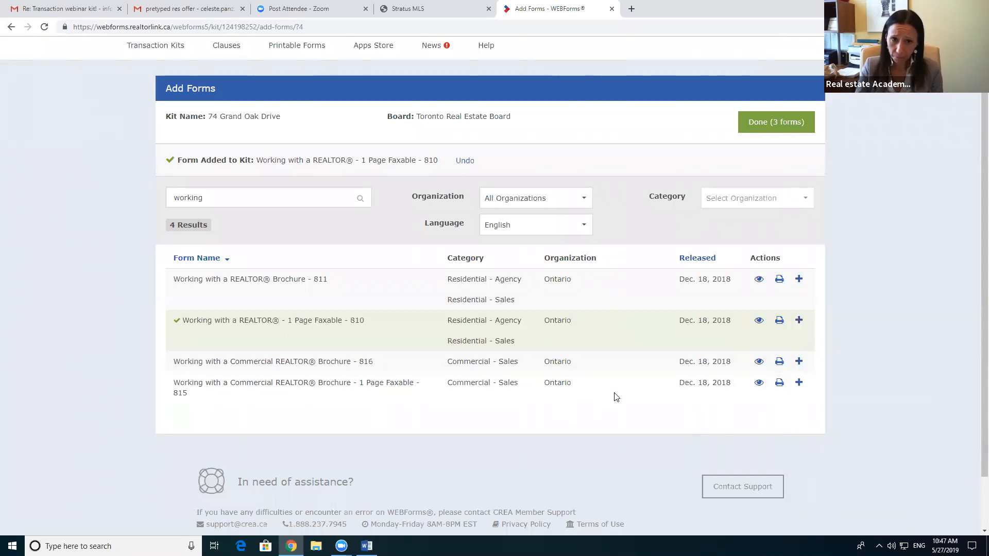
# Step: Finish with Done (3 forms) and review the kit details listing forms 100, 320 and 810
pyautogui.click(763, 125)
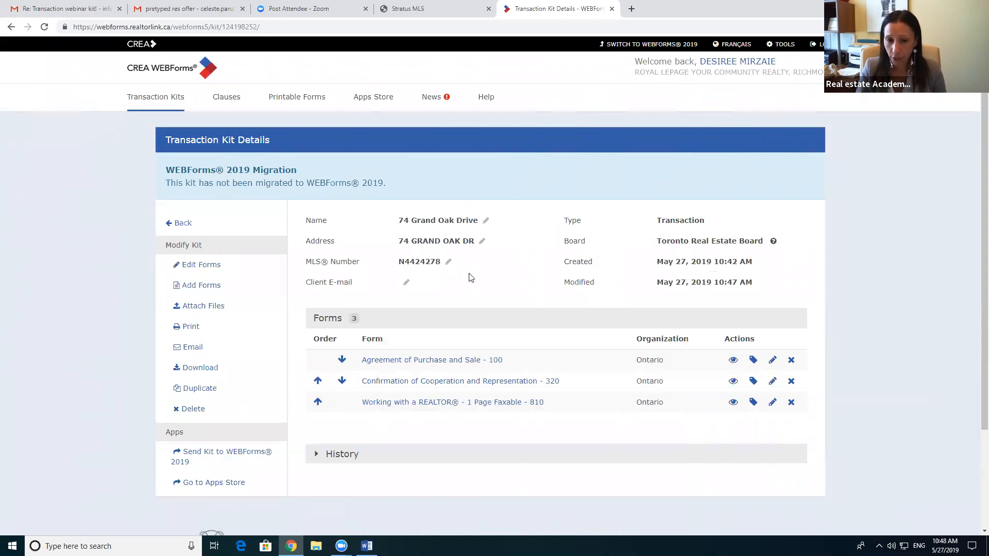
pyautogui.scroll(-1, 471, 278)
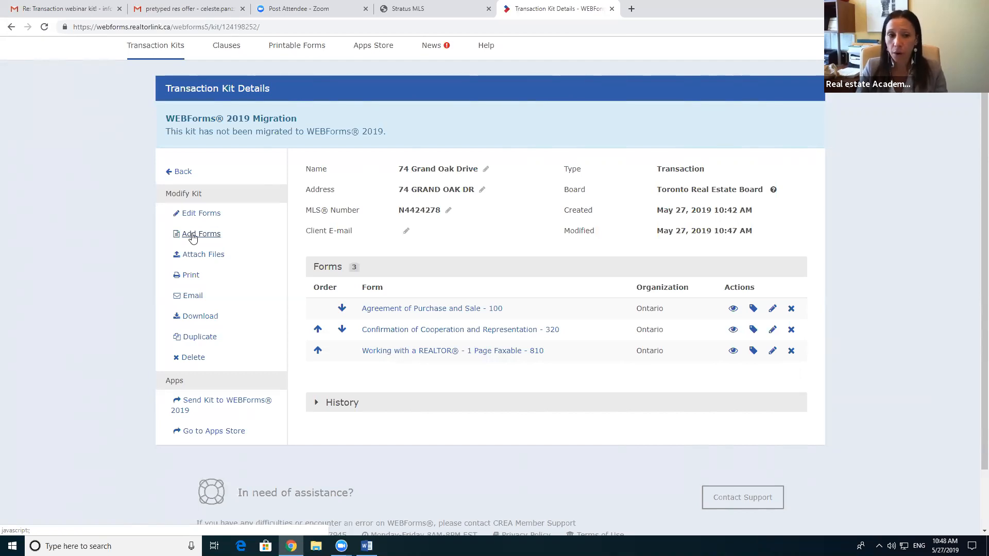
# Step: Search 'buyer', preview form 300 (Authority for Purchase or Lease), and add it with Add & Close
pyautogui.click(192, 236)
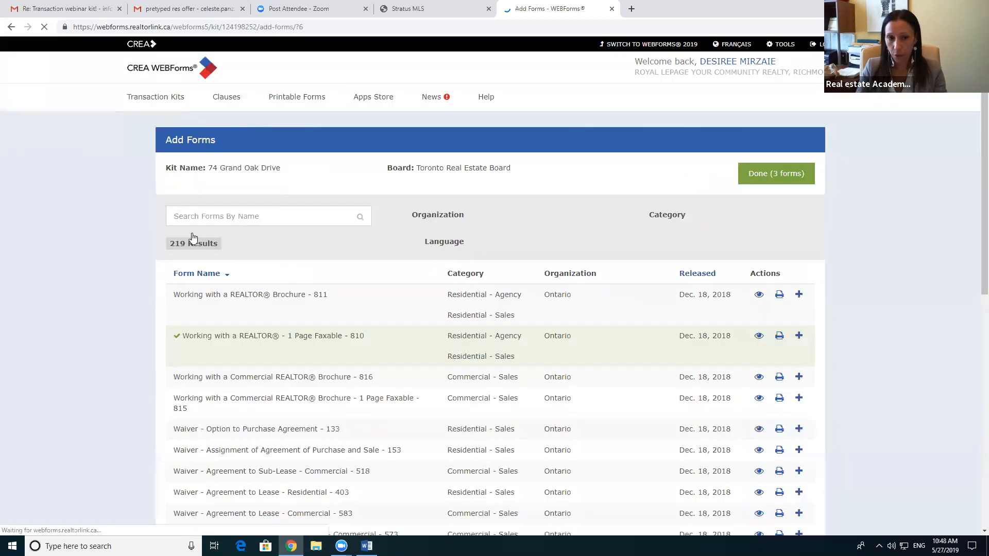
pyautogui.click(244, 216)
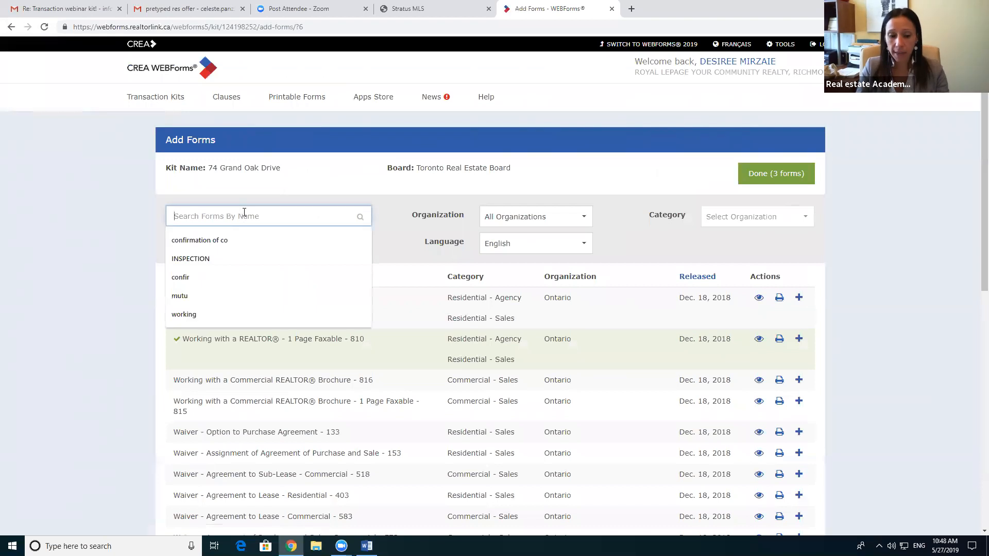
pyautogui.write('buyer re')
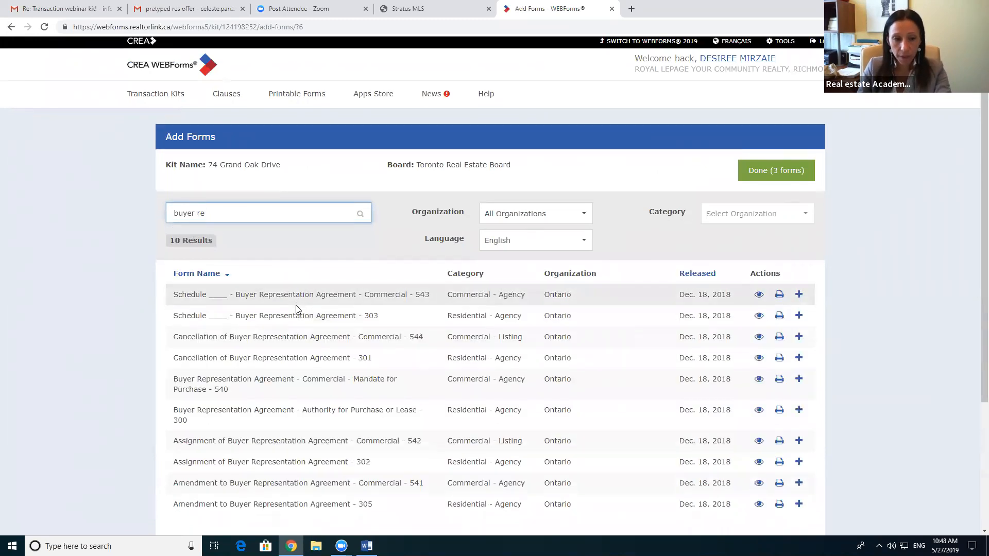
pyautogui.scroll(-1, 296, 306)
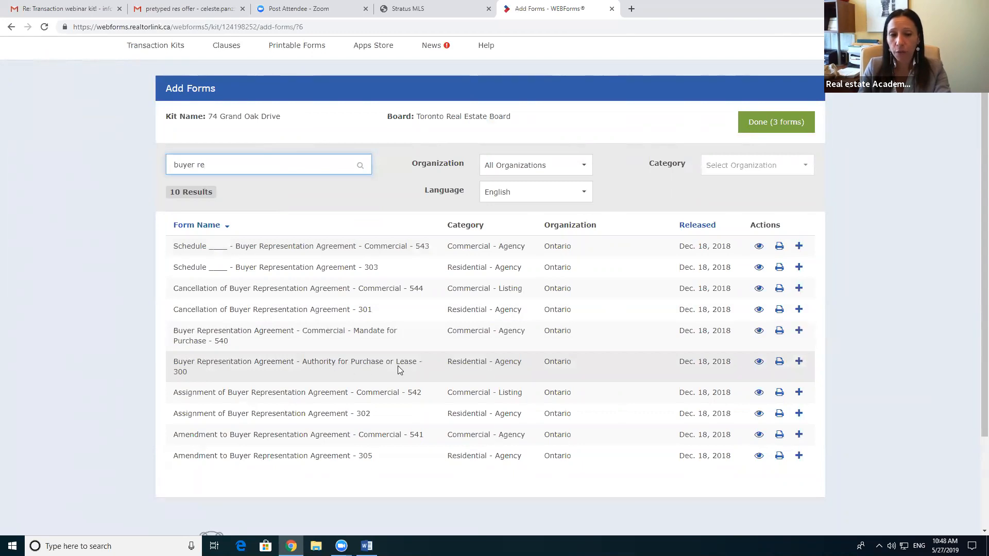
pyautogui.click(759, 360)
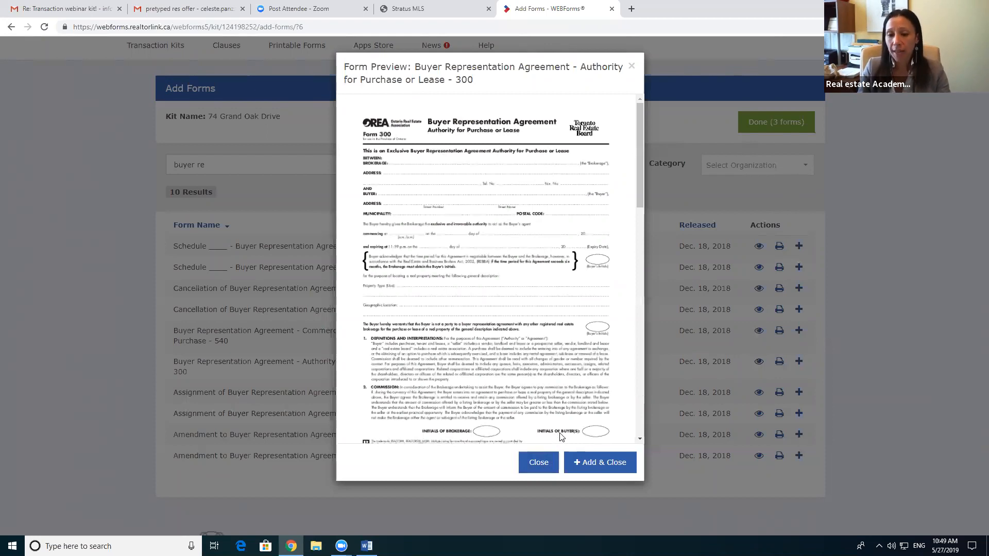
pyautogui.click(597, 463)
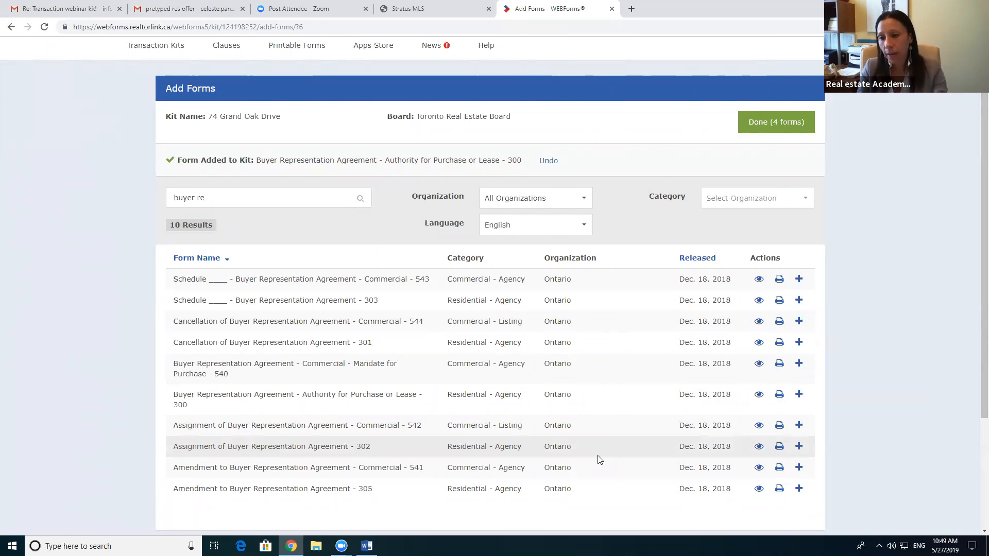
pyautogui.click(765, 121)
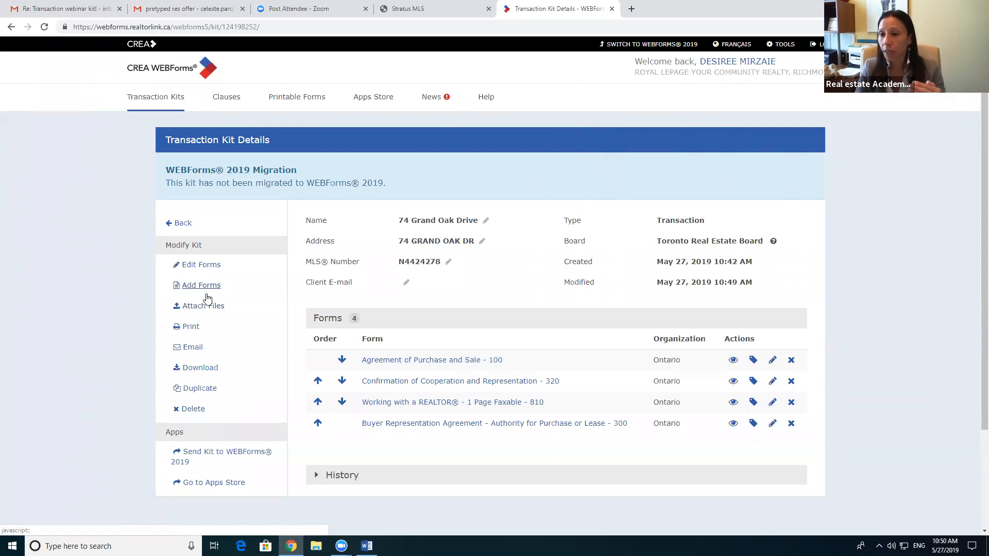
pyautogui.click(458, 9)
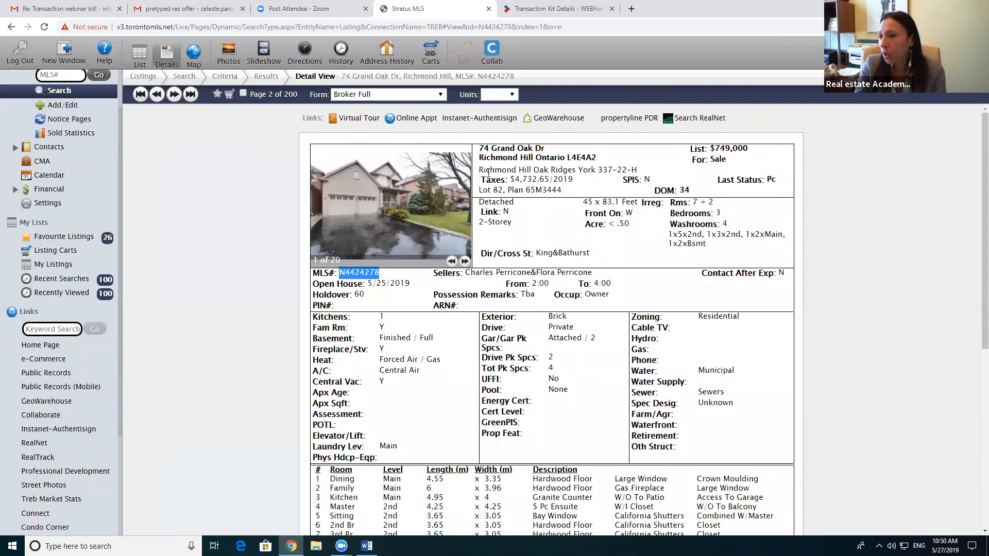
pyautogui.click(562, 8)
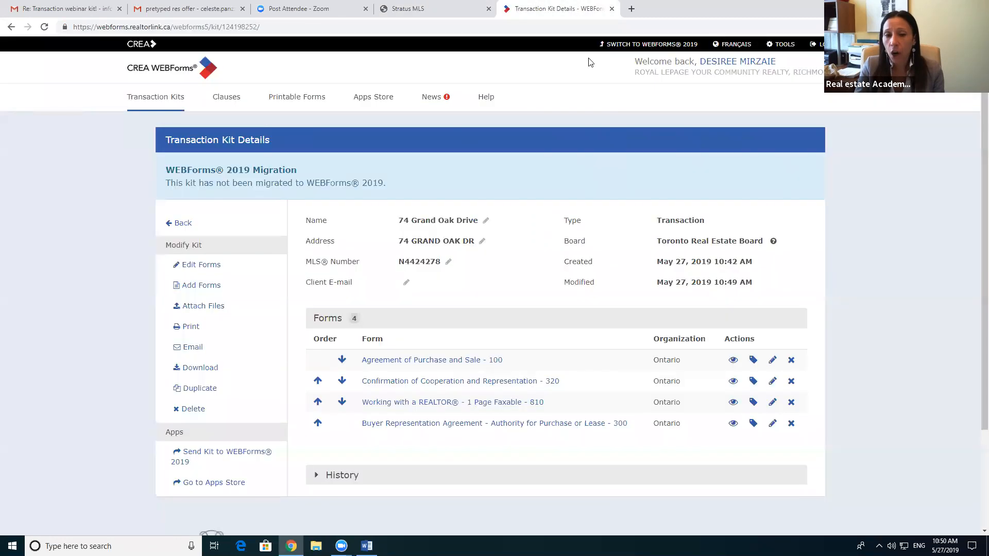
pyautogui.click(202, 307)
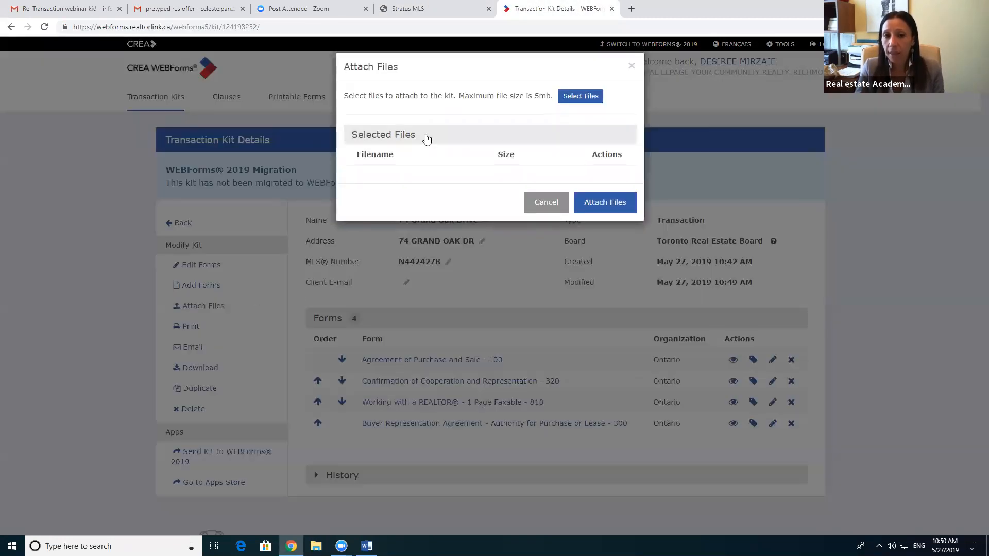
pyautogui.click(632, 67)
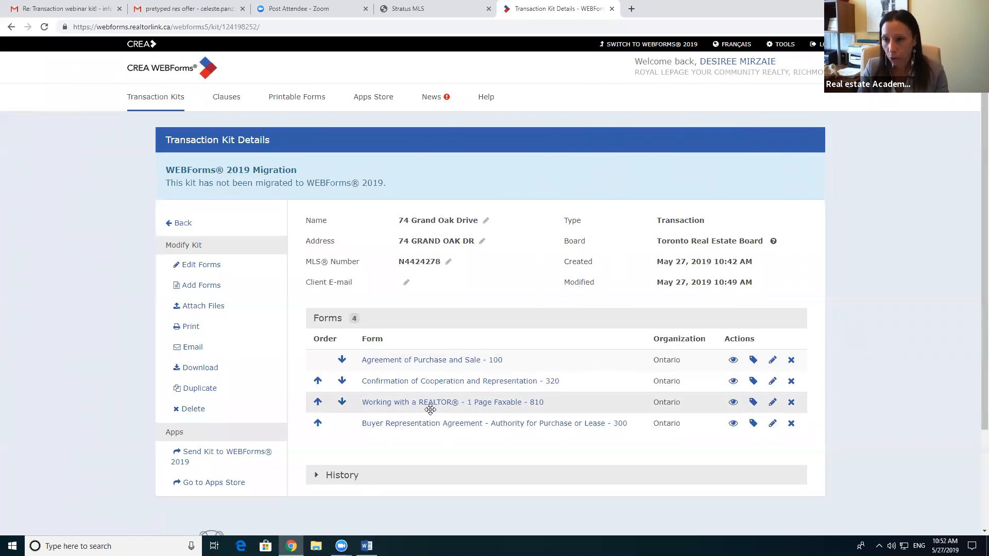
# Step: Cancel both deleting the kit and removing the Buyer Representation form, keeping all four forms
pyautogui.click(188, 409)
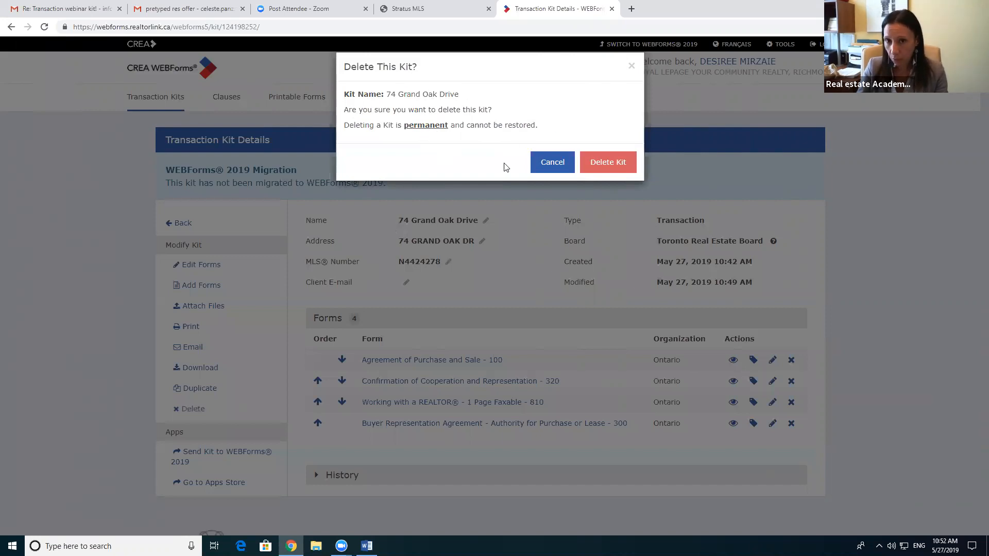
pyautogui.click(552, 162)
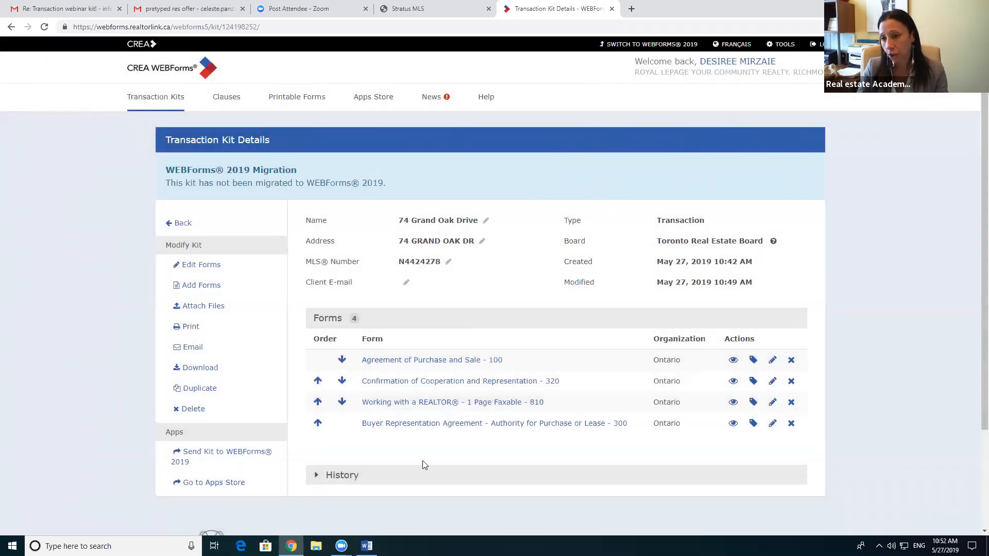
pyautogui.click(789, 425)
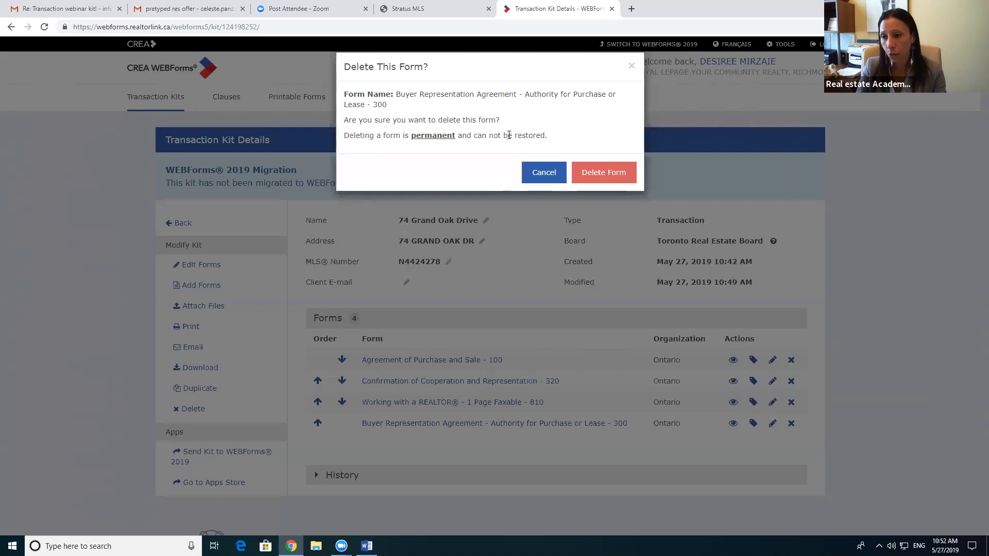
pyautogui.click(549, 174)
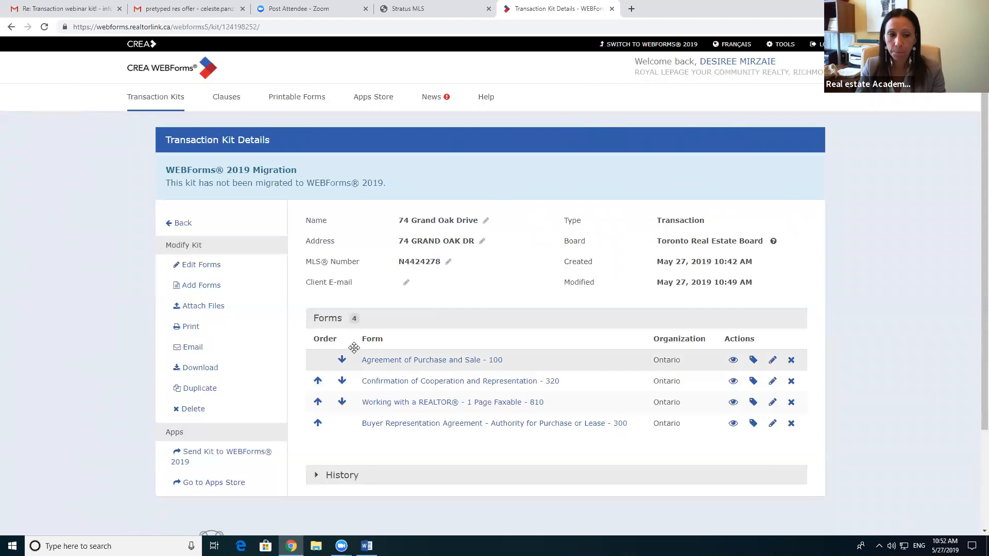
pyautogui.scroll(-2, 329, 350)
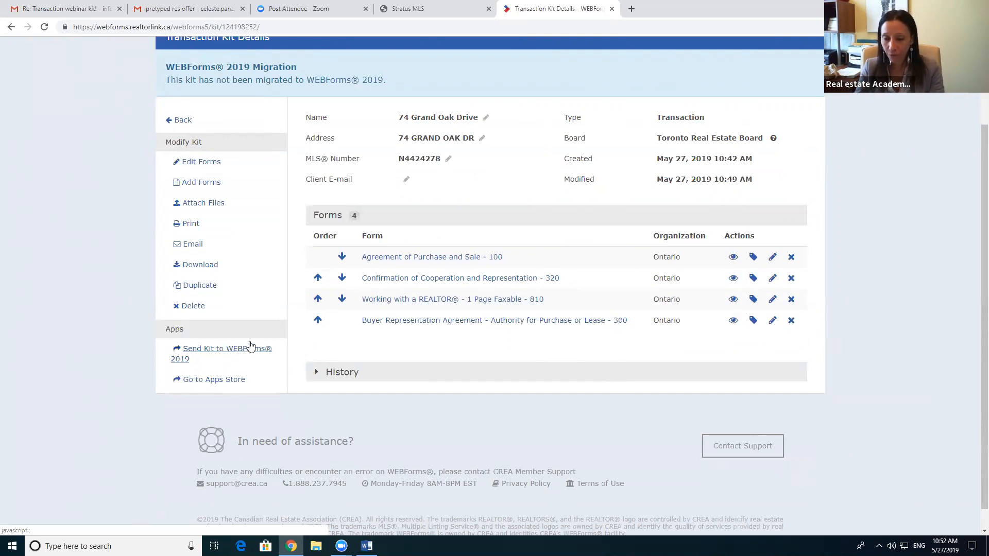
# Step: Open the Apps Store's eSignature services and select Authentisign to link it
pyautogui.click(207, 380)
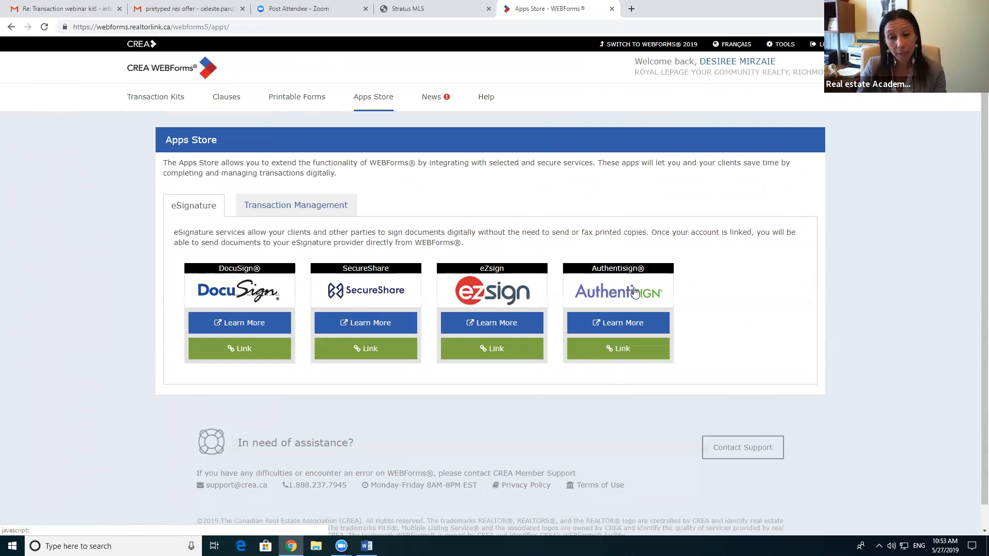
pyautogui.click(628, 353)
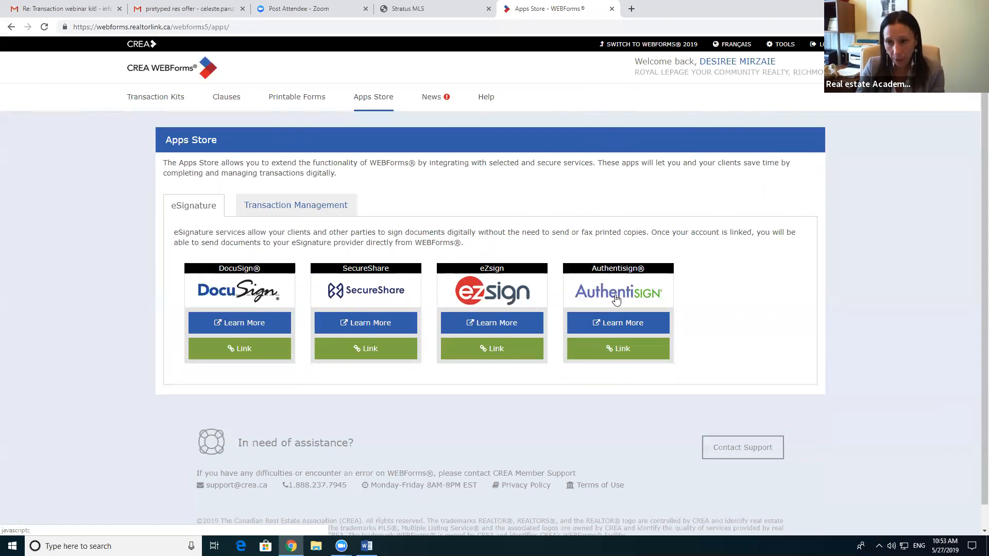
# Step: Go back to the Transaction Kit Details and choose Edit Forms under Modify Kit
pyautogui.click(11, 28)
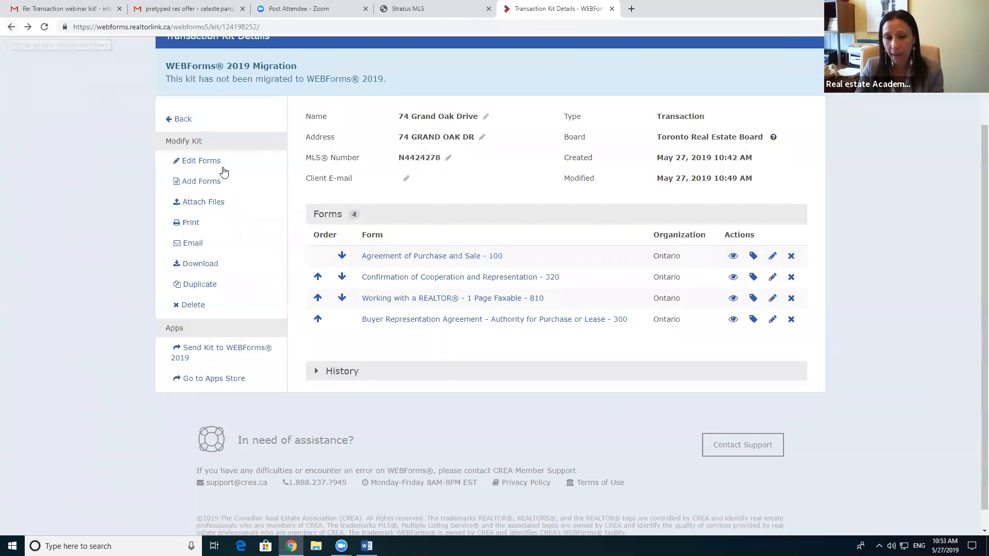
pyautogui.scroll(2, 389, 281)
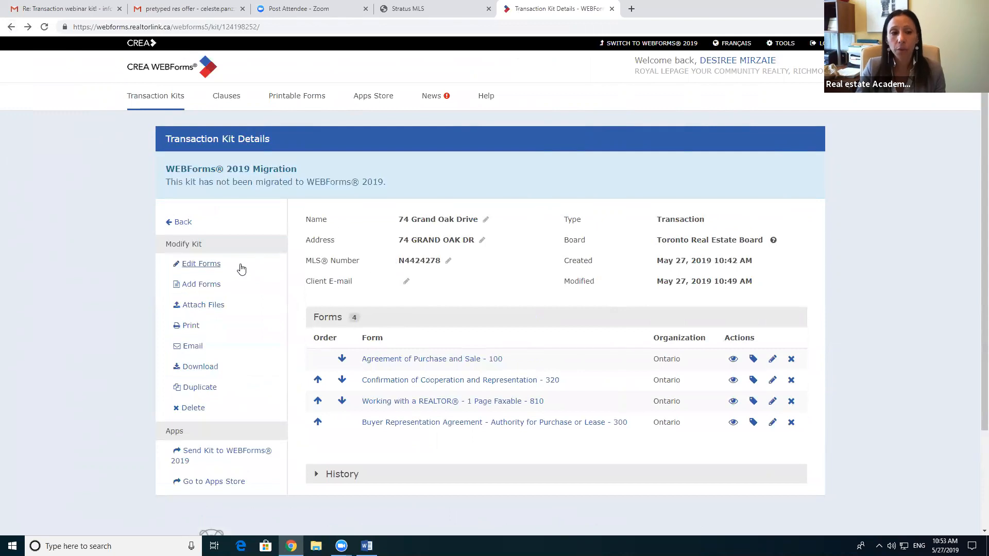
pyautogui.click(200, 264)
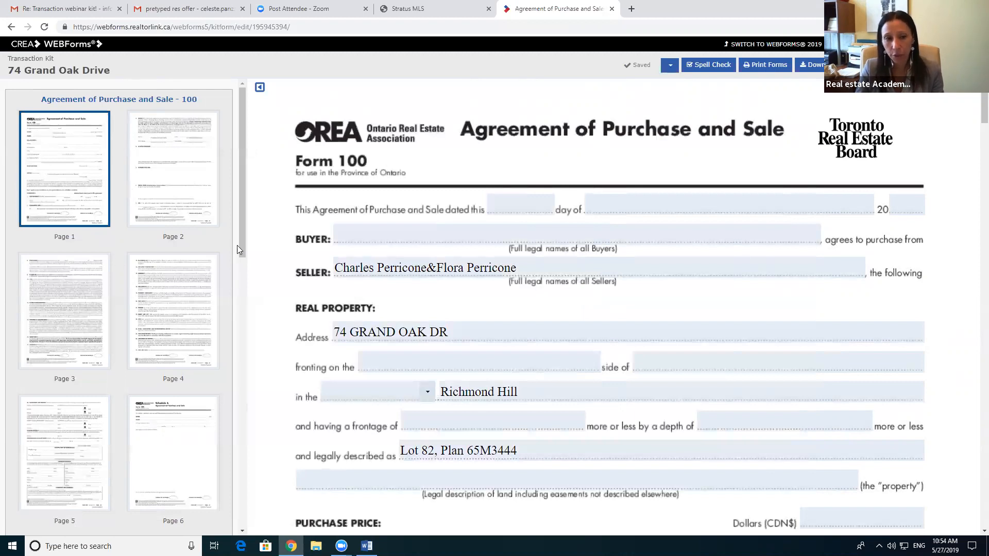
pyautogui.moveTo(242, 145); pyautogui.dragTo(206, 124)
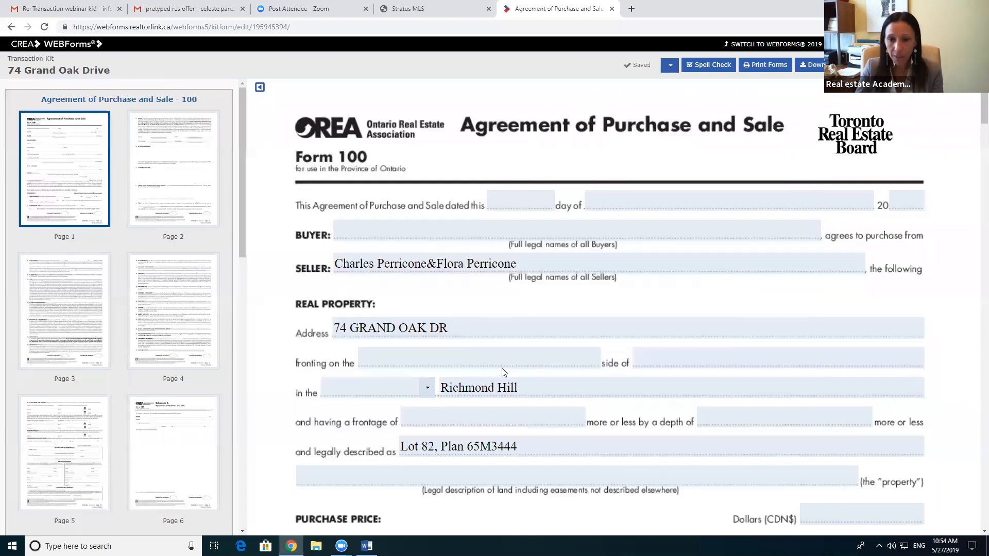
pyautogui.scroll(-1, 503, 375)
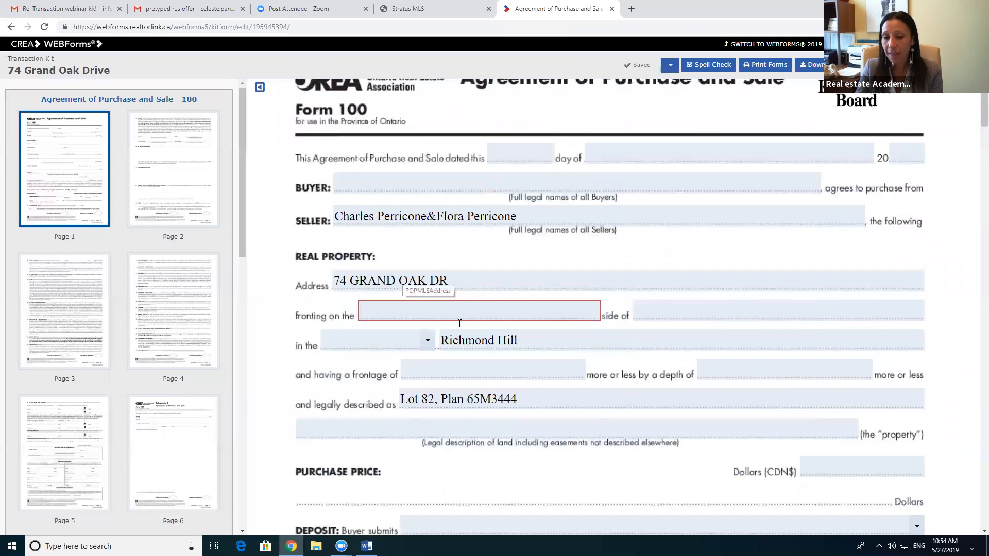
pyautogui.scroll(-1, 471, 370)
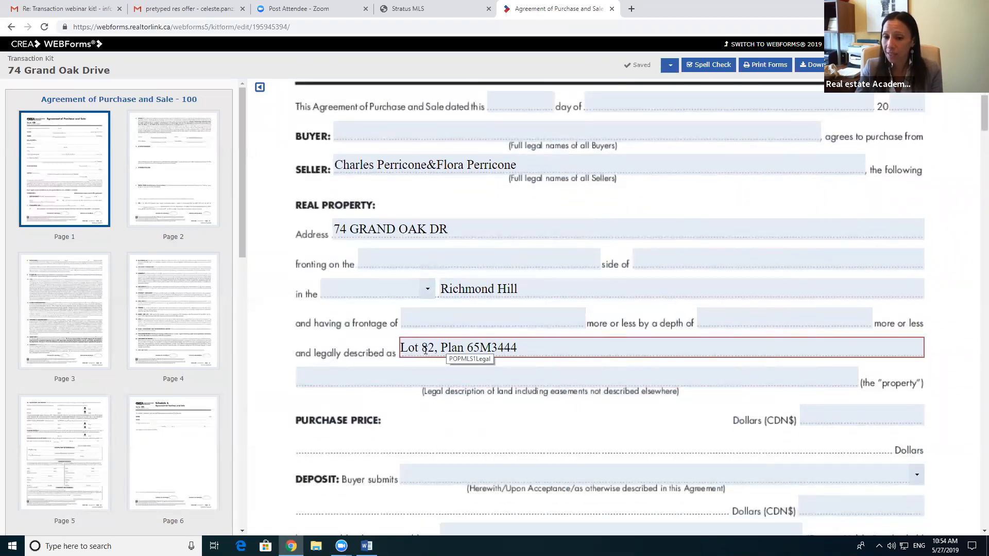
pyautogui.scroll(-4, 543, 410)
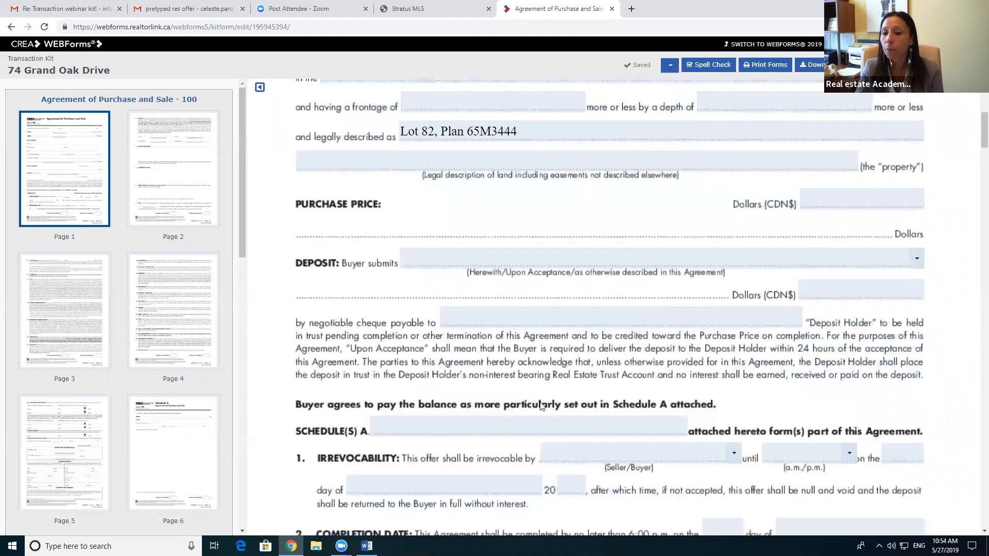
pyautogui.scroll(-2, 541, 406)
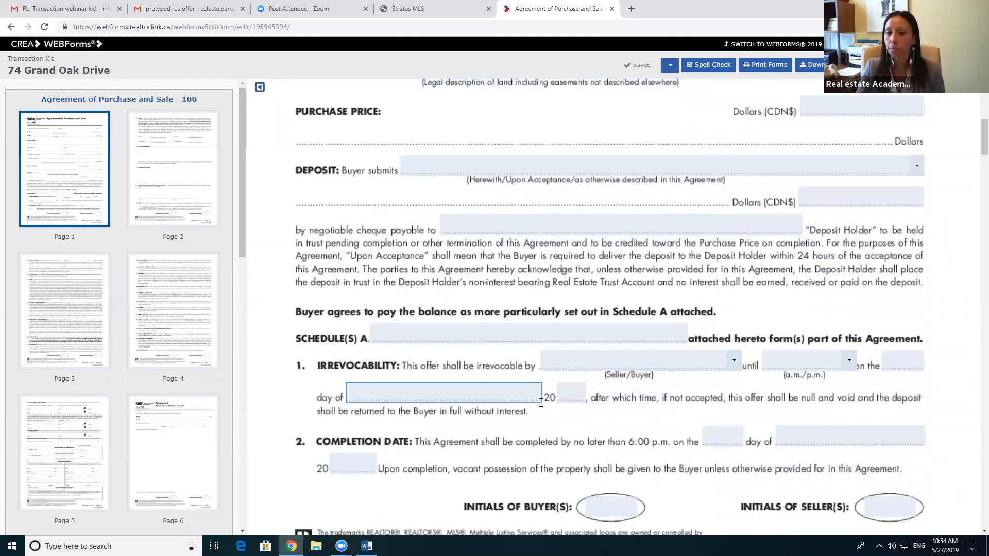
pyautogui.scroll(-2, 541, 402)
pyautogui.scroll(7, 540, 402)
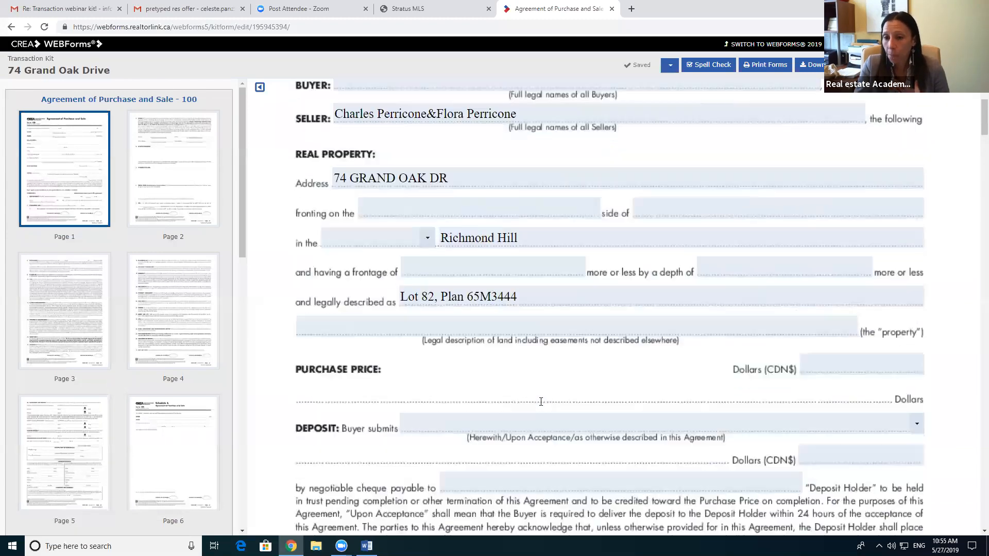
pyautogui.scroll(3, 540, 402)
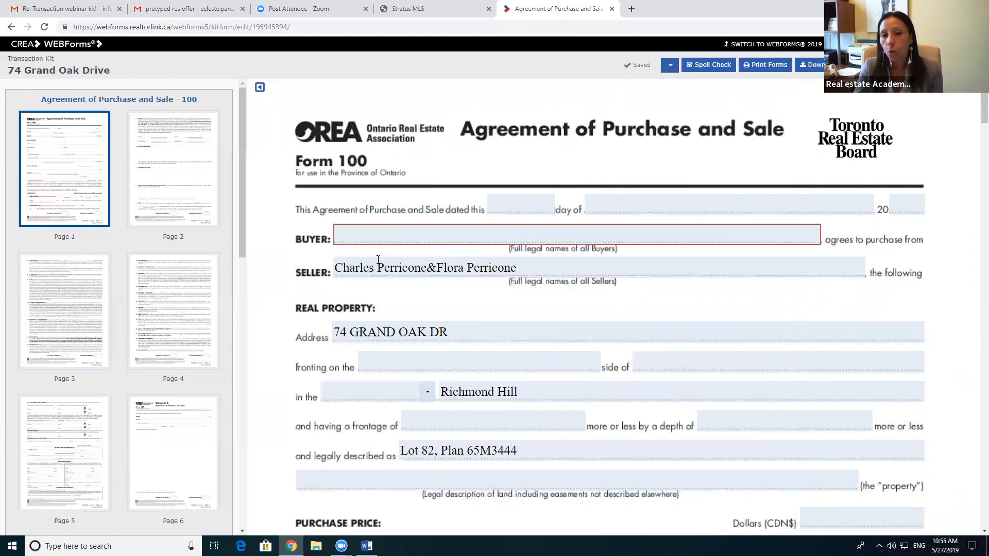
# Step: Pick 27 from the May 2019 date picker in the 'dated this' field
pyautogui.click(524, 205)
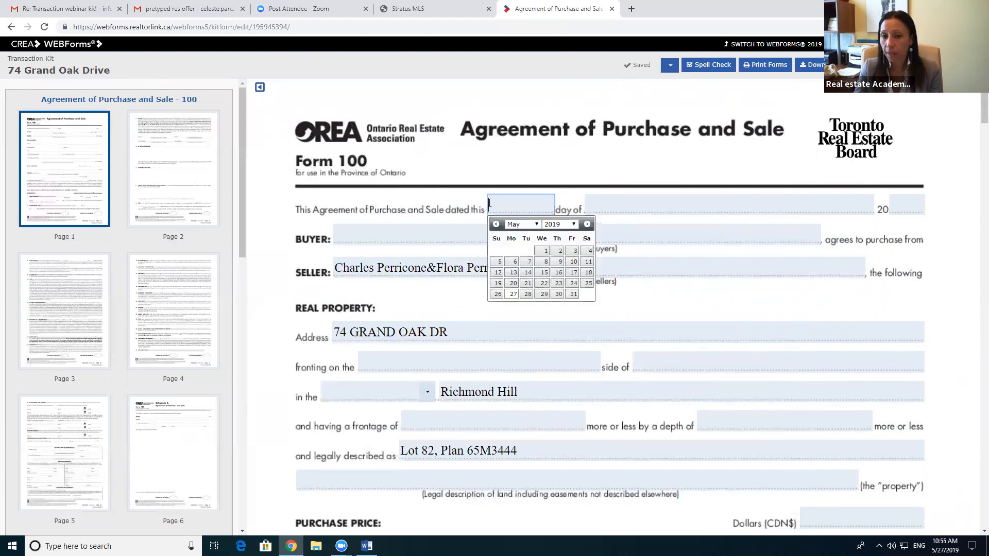
pyautogui.press('Tab')
pyautogui.click(530, 203)
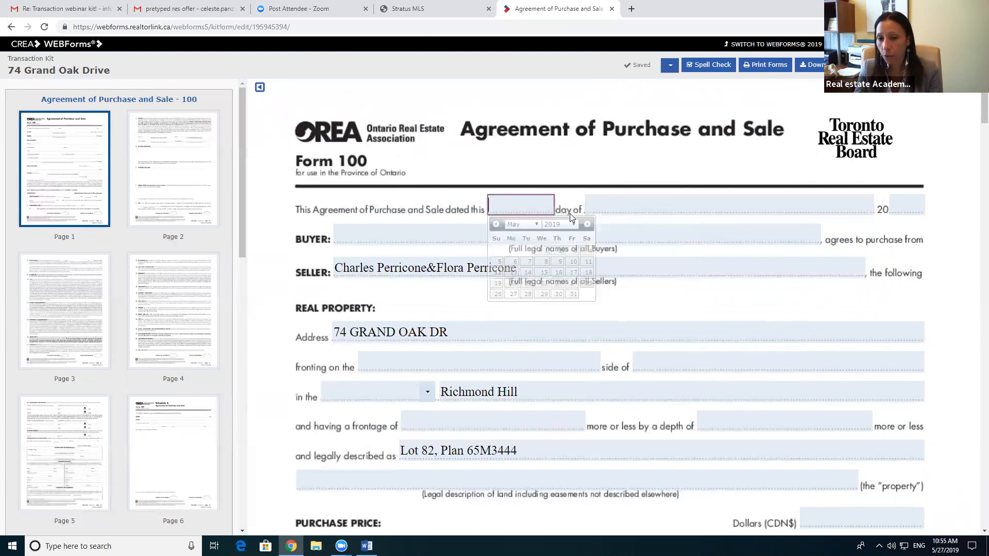
pyautogui.click(683, 203)
pyautogui.click(902, 202)
pyautogui.click(795, 206)
pyautogui.click(531, 204)
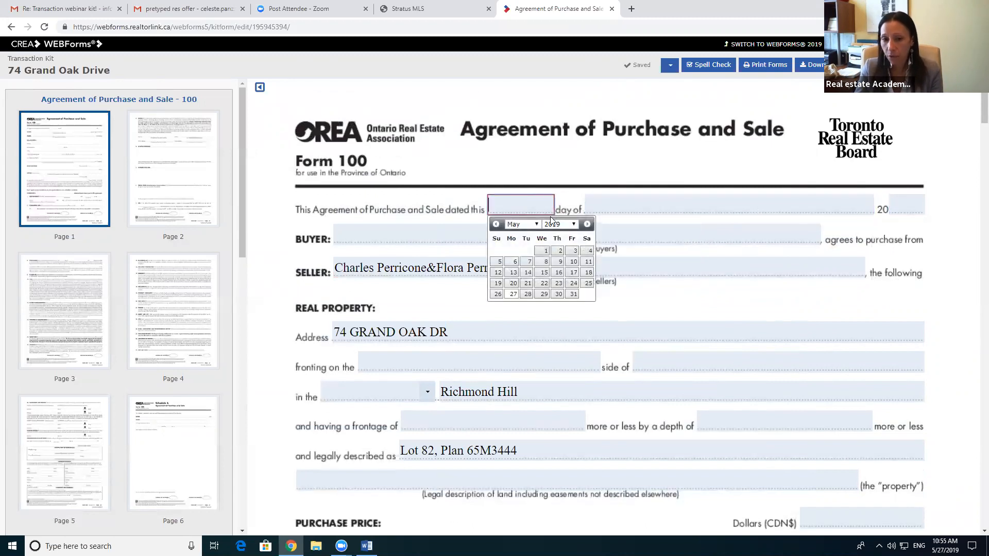
pyautogui.click(513, 294)
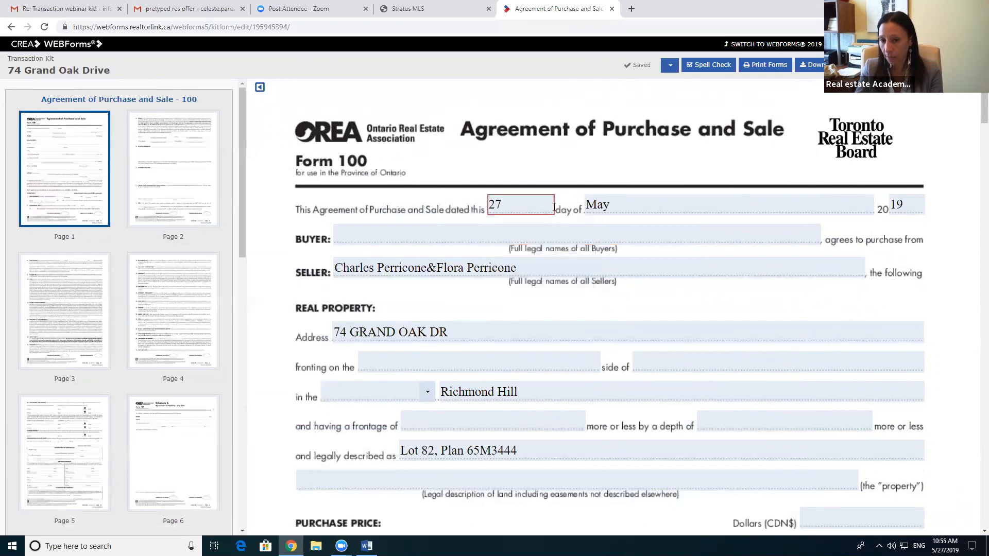
# Step: Enter the buyer's full name in the Buyer field, then pull up the Stratus MLS listing
pyautogui.click(412, 234)
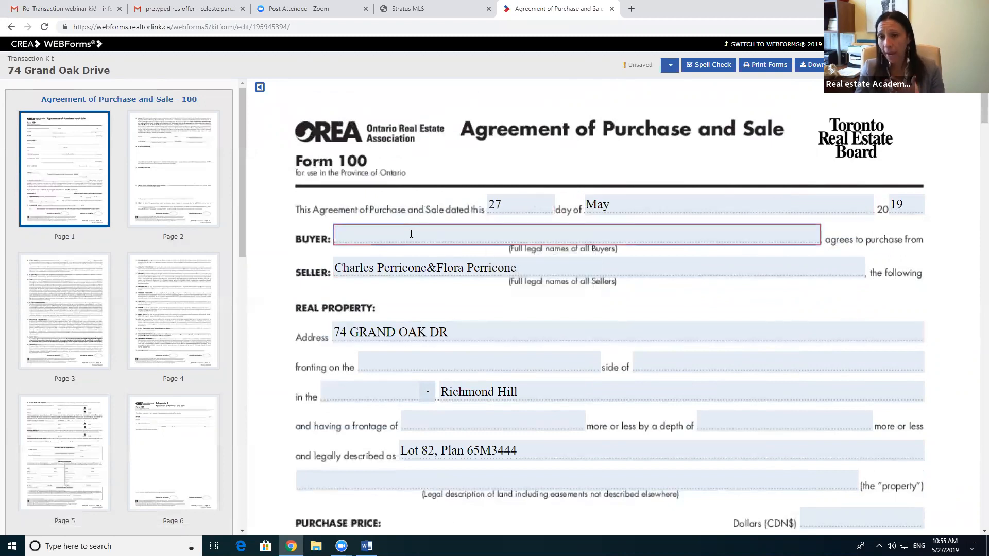
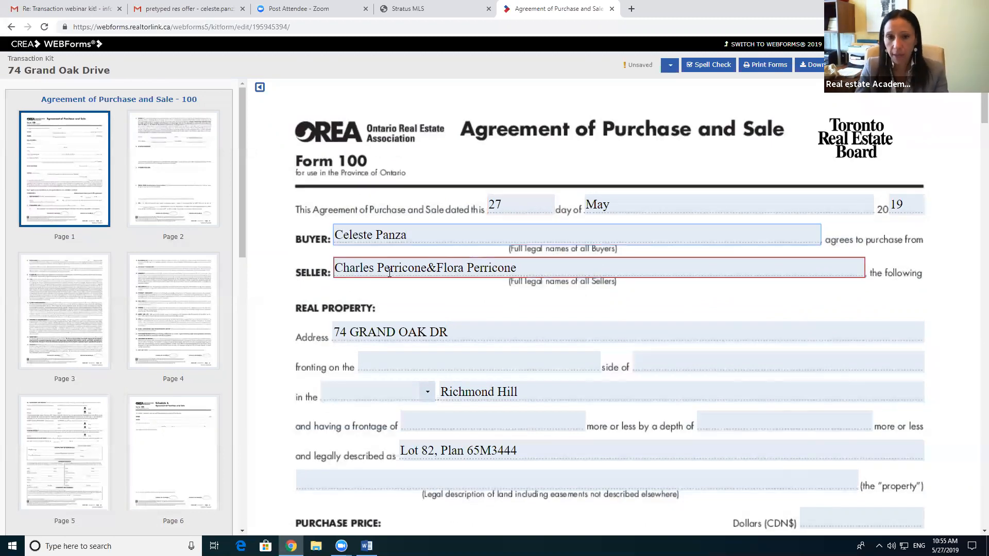
pyautogui.scroll(-2, 453, 320)
pyautogui.click(432, 265)
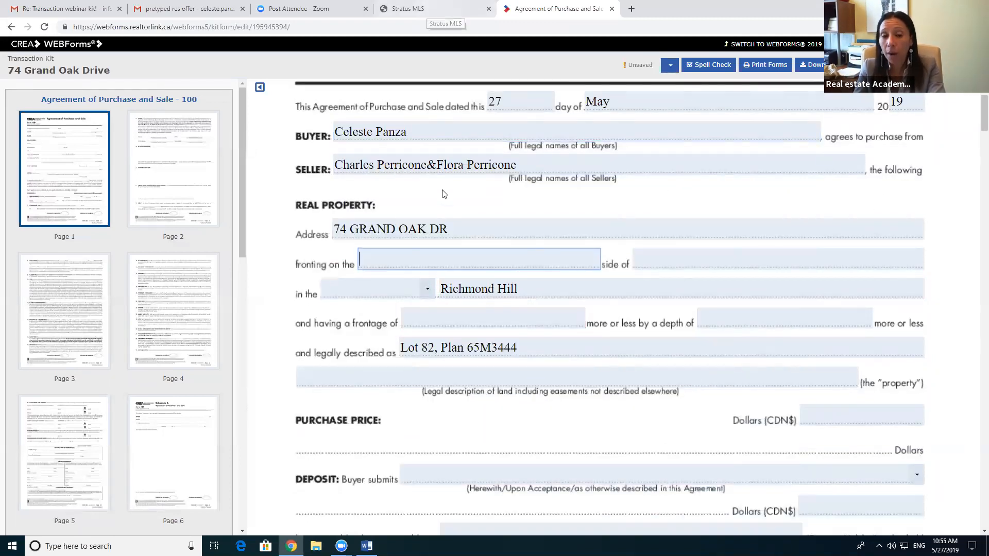
pyautogui.click(451, 9)
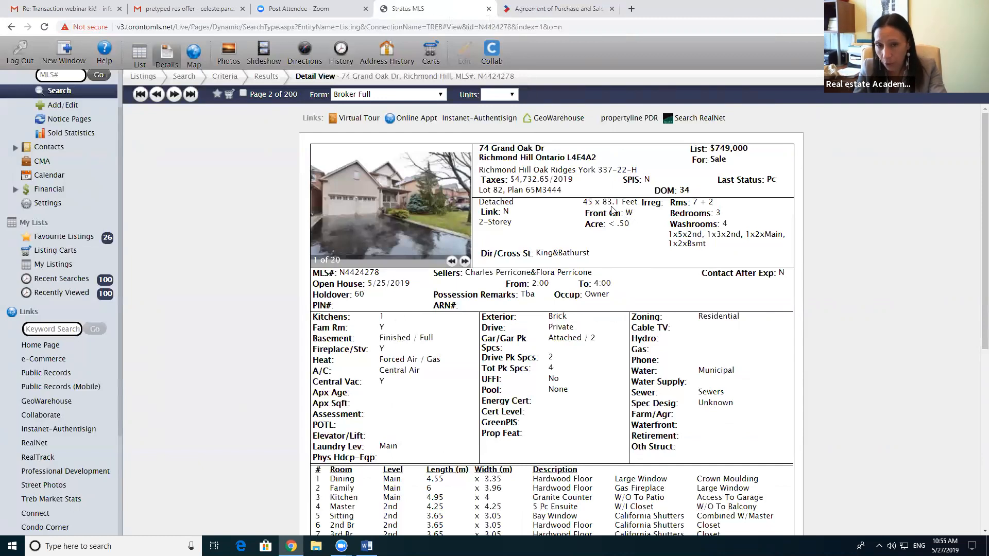
# Step: Record the property as fronting on the West side of Grand Oak
pyautogui.click(556, 9)
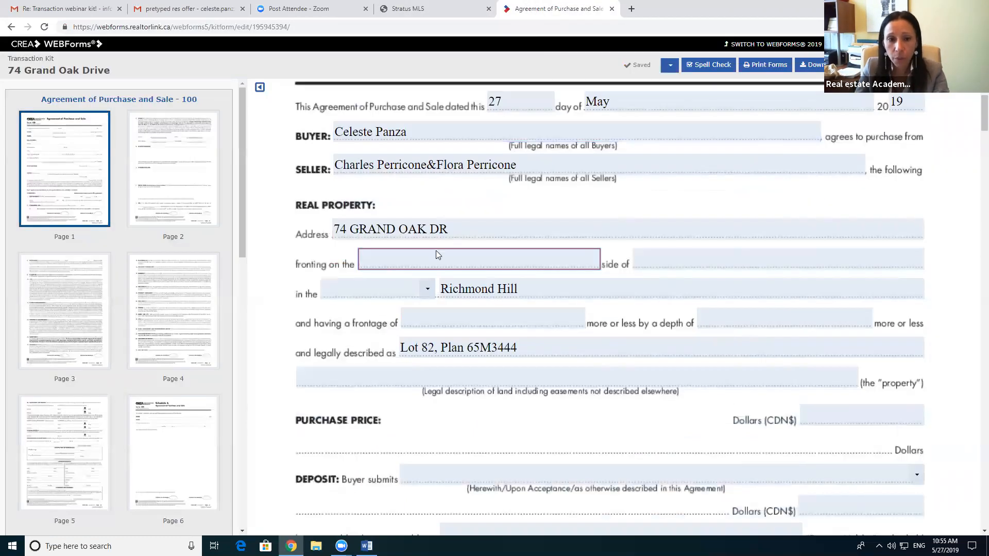
pyautogui.click(398, 256)
pyautogui.write('West')
pyautogui.click(693, 263)
pyautogui.write('Grand Oak')
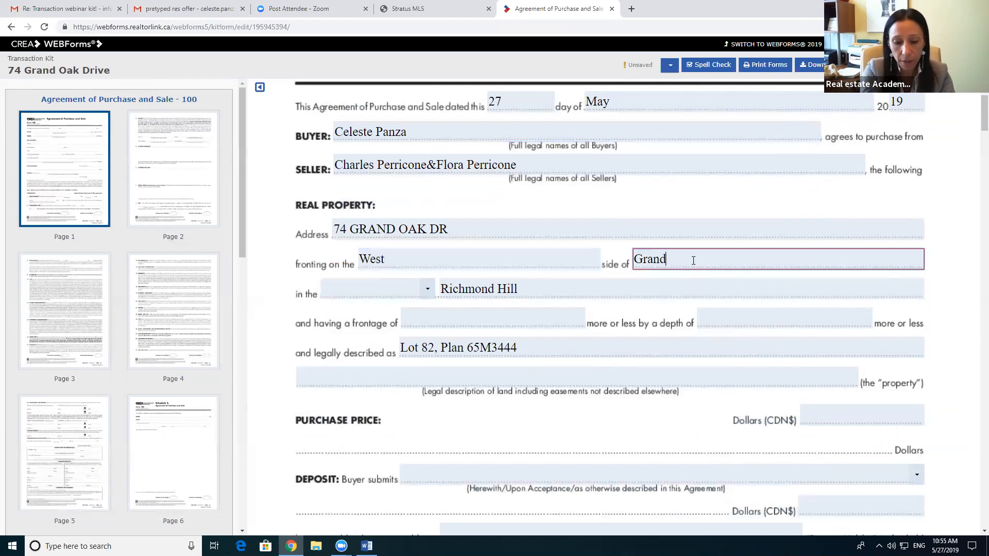
# Step: Set the municipality type to Town for Richmond Hill
pyautogui.click(425, 289)
pyautogui.write('t')
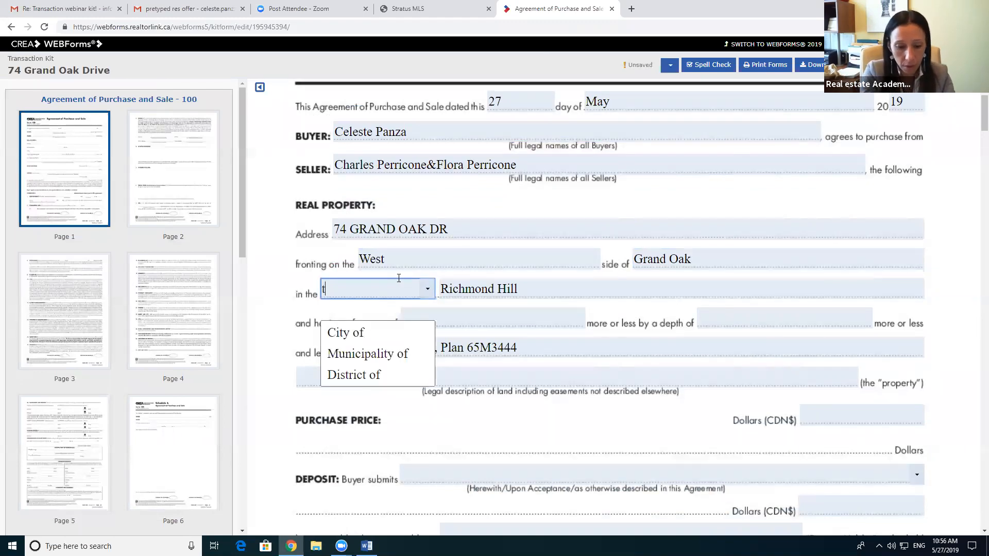
pyautogui.press('BackSpace')
pyautogui.write('Toe')
pyautogui.press('BackSpace')
pyautogui.write('wn')
pyautogui.click(431, 294)
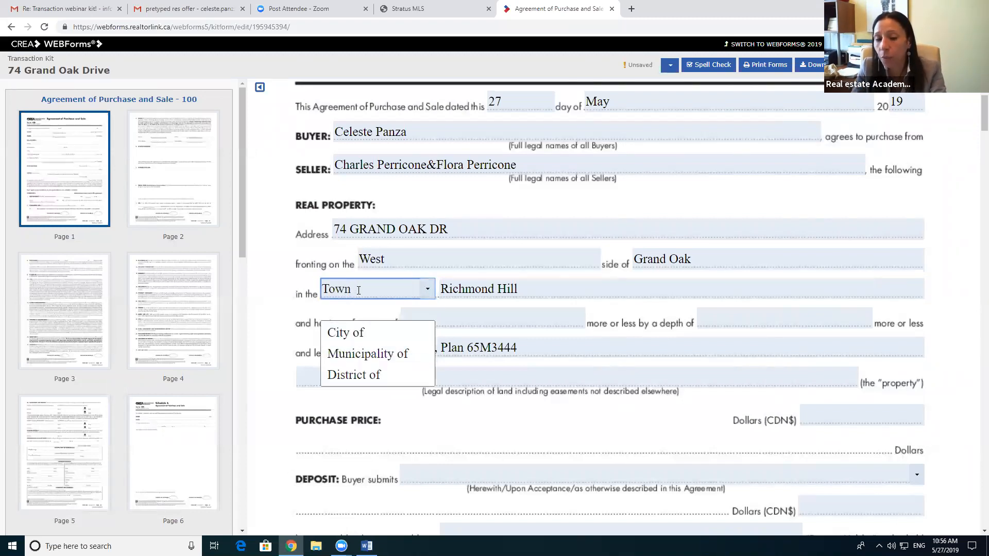
pyautogui.click(561, 289)
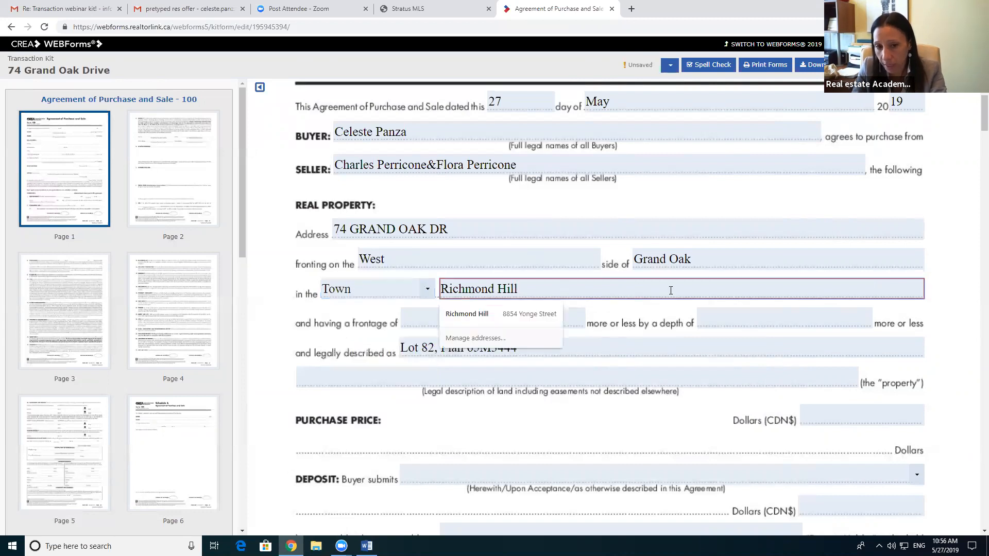
# Step: Enter lot frontage 45Ft and depth 83.1 Ft, checking both in the MLS listing
pyautogui.click(476, 315)
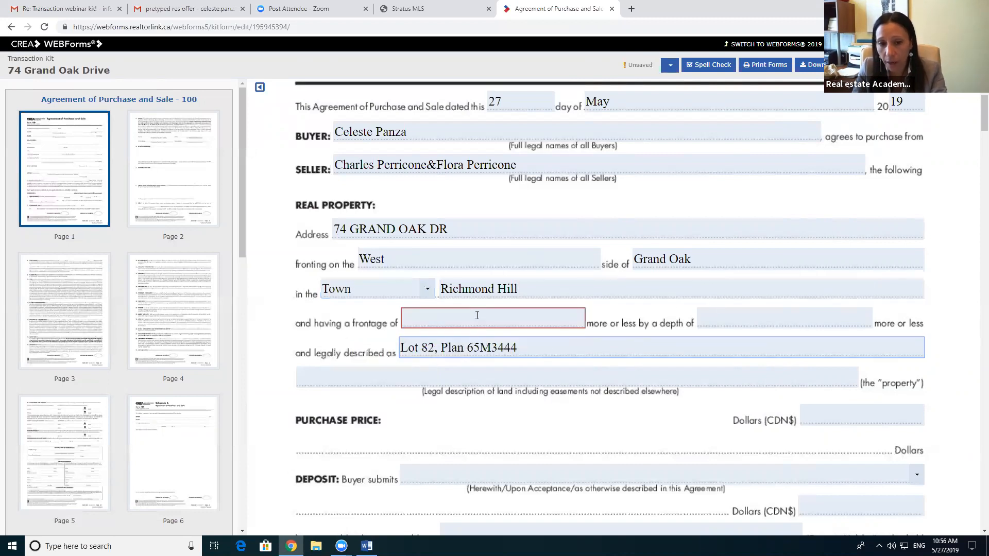
pyautogui.click(415, 323)
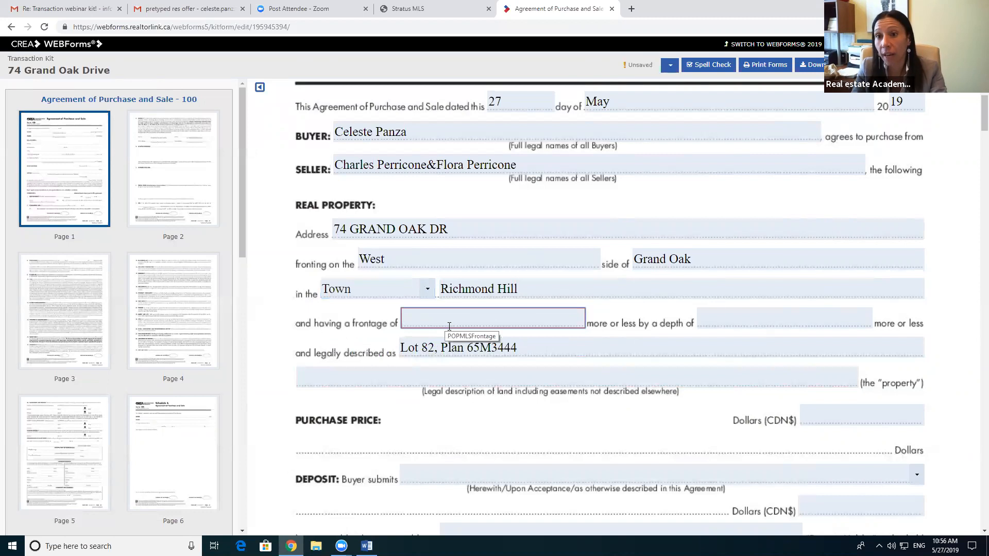
pyautogui.click(412, 9)
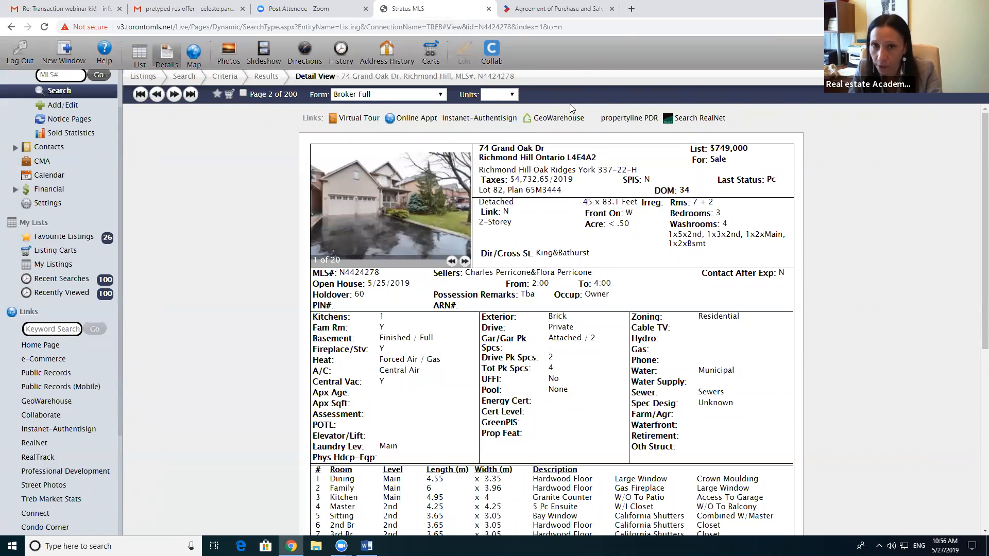
pyautogui.click(556, 8)
pyautogui.write('45Ft')
pyautogui.click(748, 321)
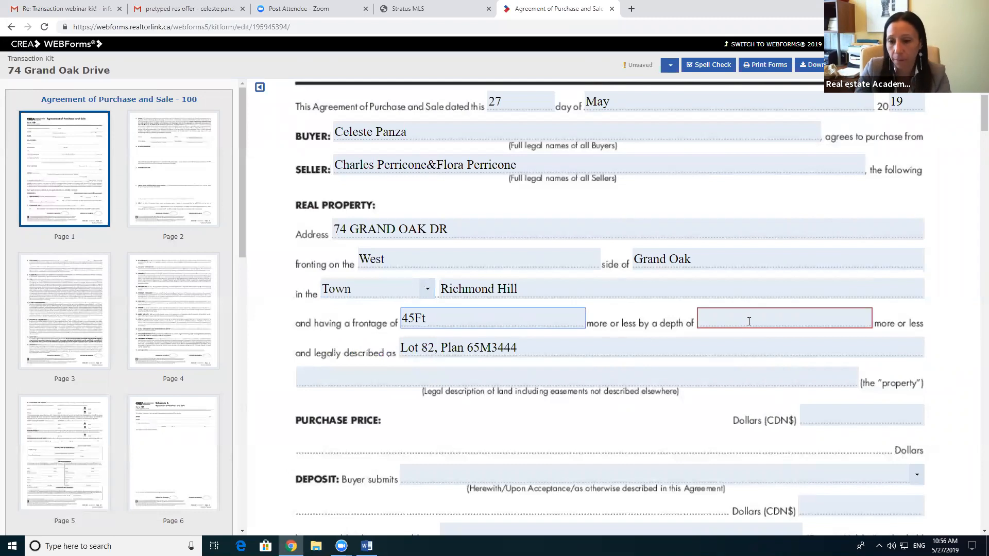
pyautogui.click(416, 6)
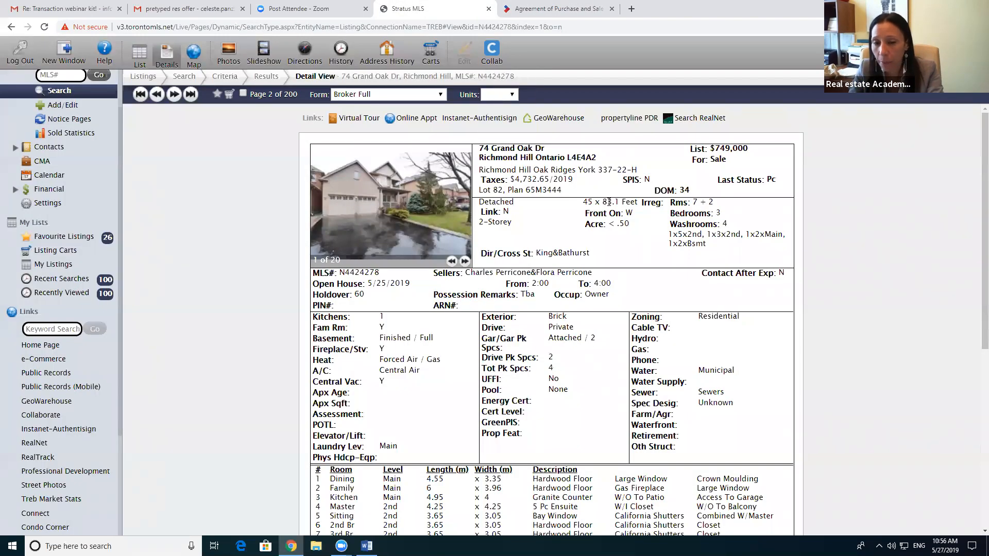
pyautogui.click(548, 7)
pyautogui.click(720, 307)
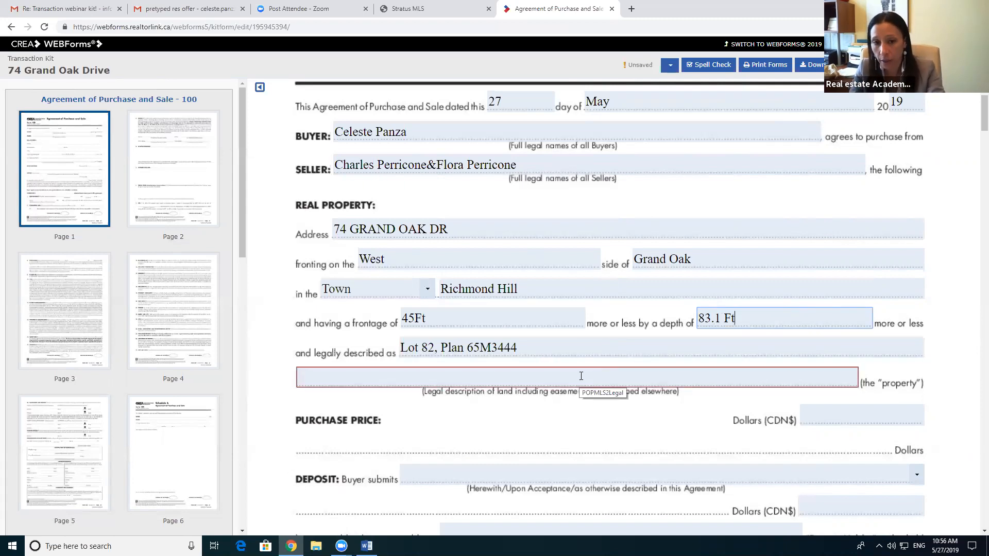
pyautogui.click(431, 9)
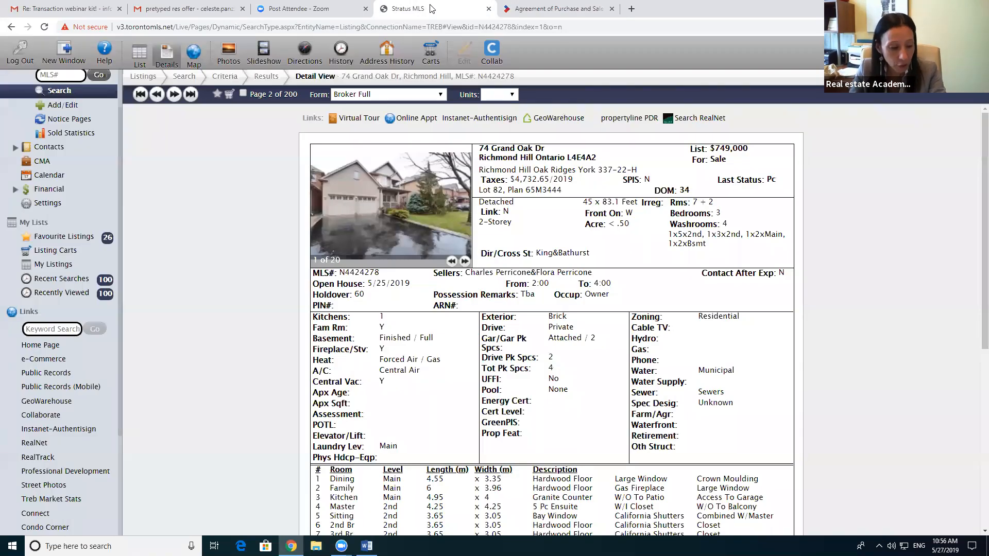
pyautogui.scroll(-1, 596, 313)
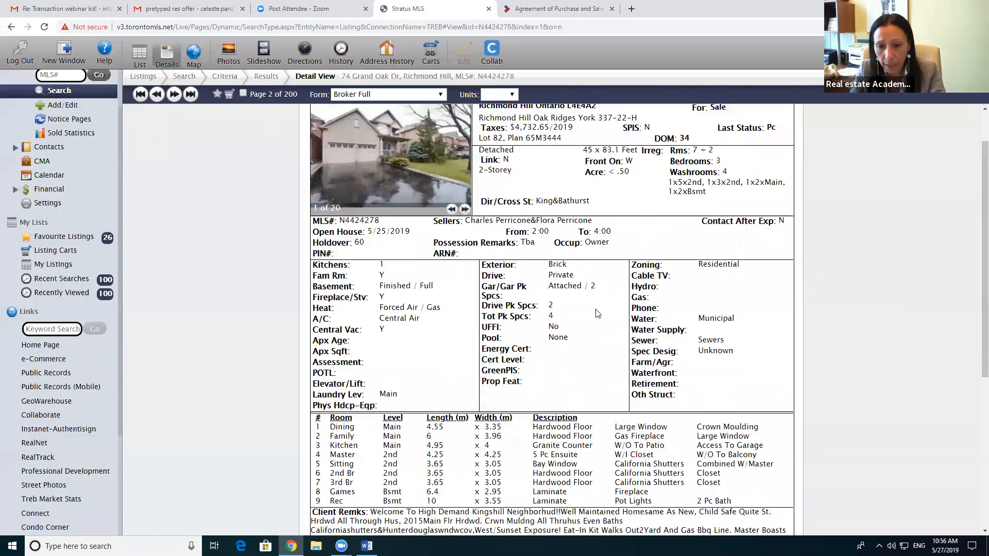
pyautogui.scroll(-4, 596, 313)
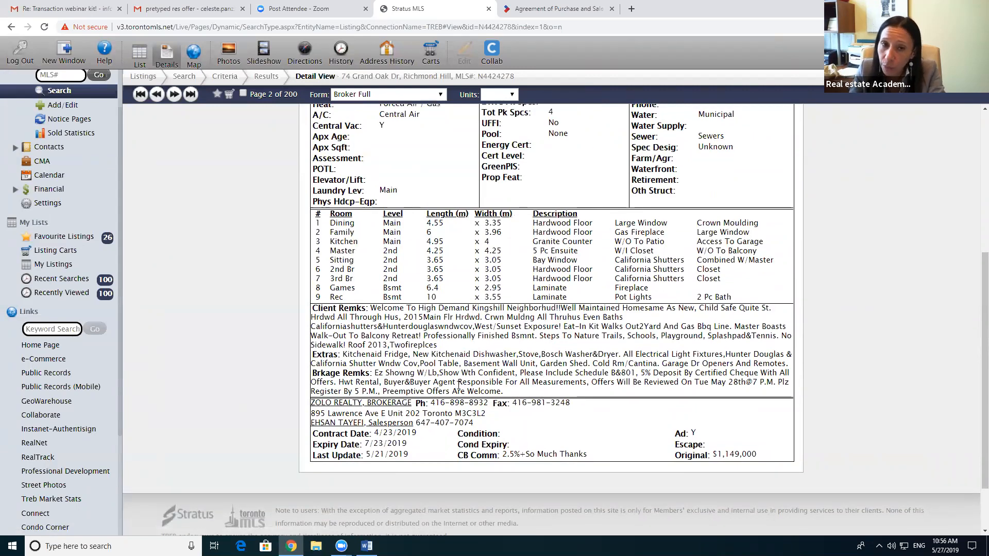
pyautogui.scroll(5, 463, 386)
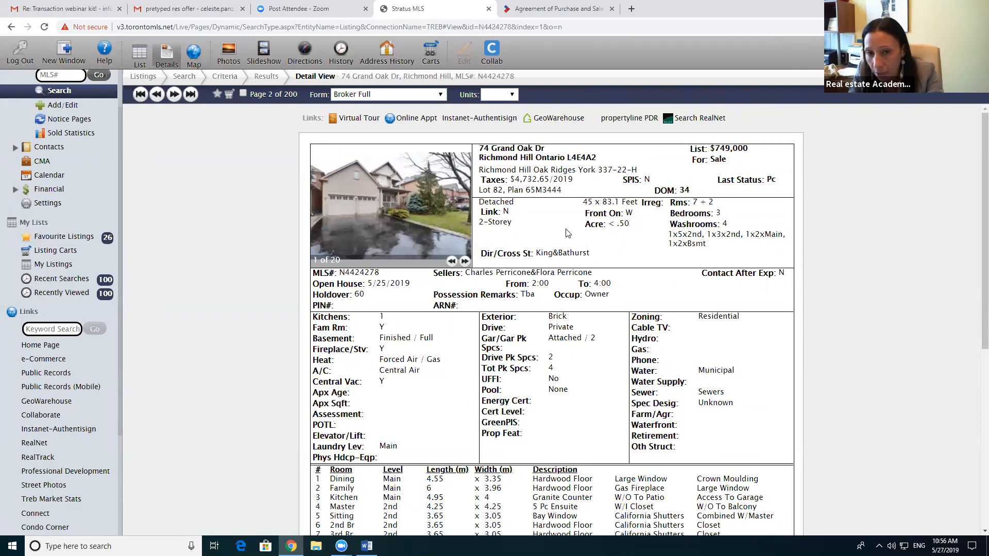
pyautogui.scroll(-5, 561, 189)
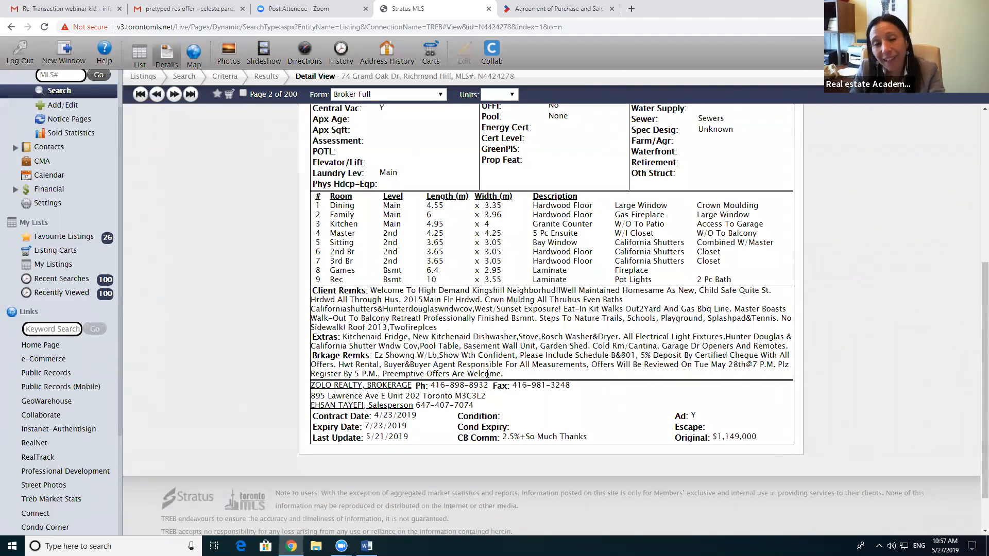
pyautogui.scroll(5, 487, 374)
pyautogui.scroll(1, 520, 289)
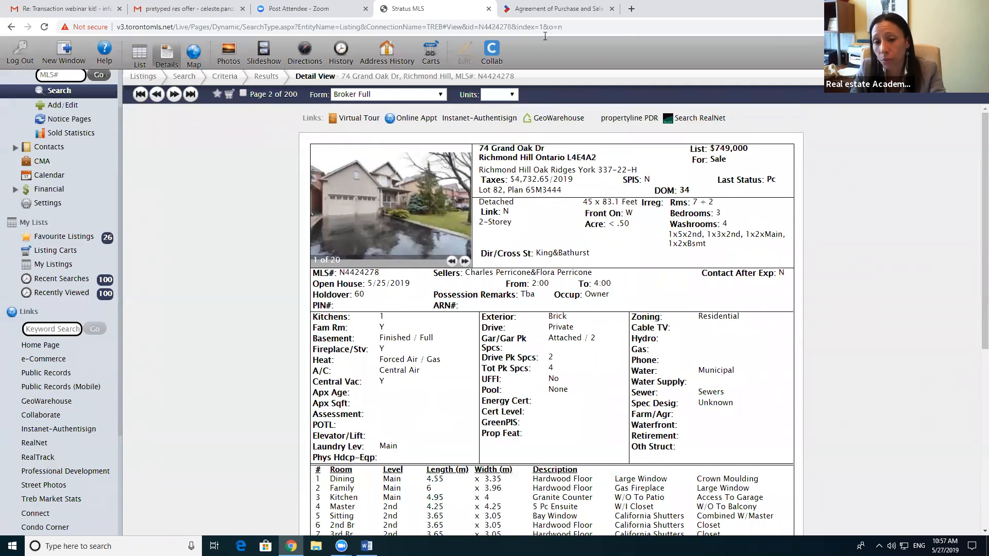
pyautogui.click(557, 11)
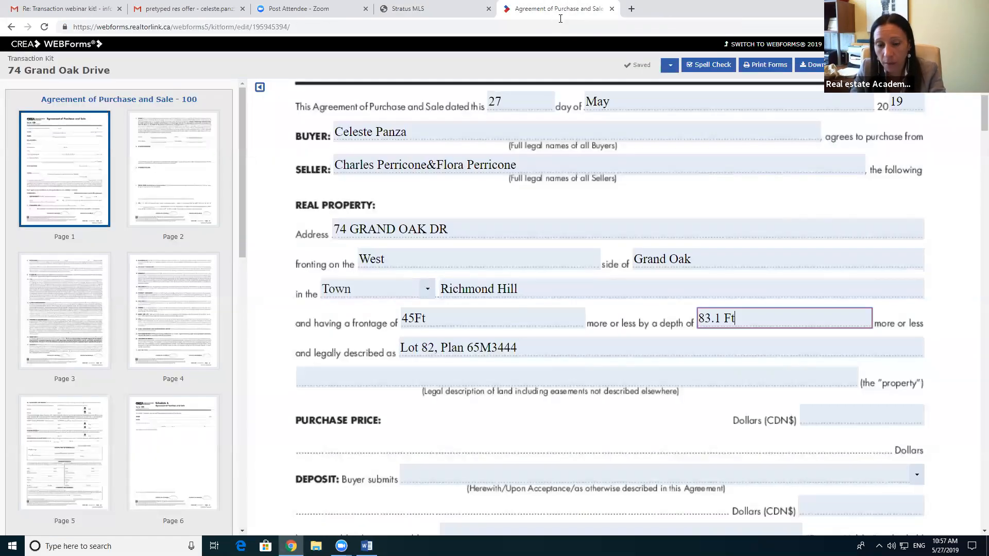
# Step: Type 720,000.00 into the deposit amount field after checking the listing
pyautogui.scroll(-3, 618, 311)
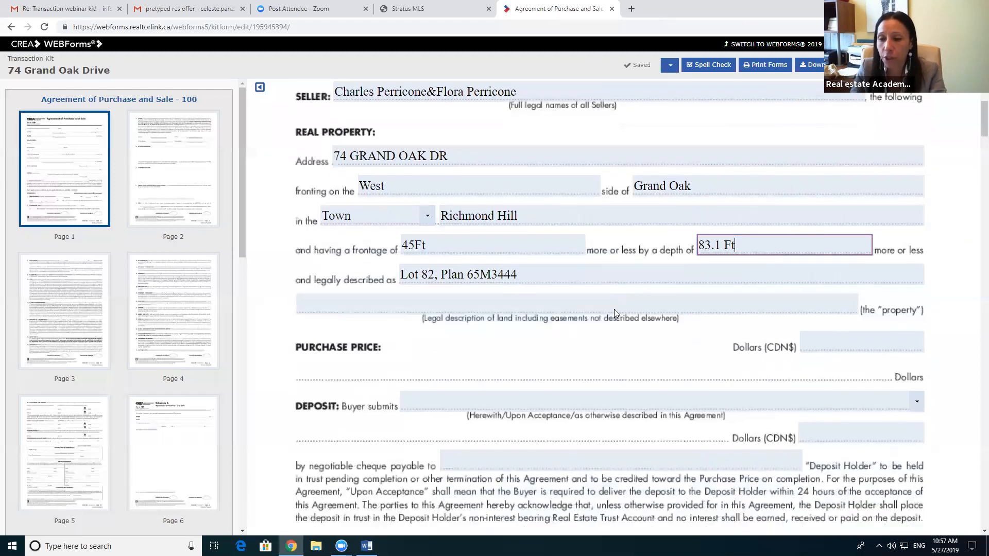
pyautogui.click(418, 7)
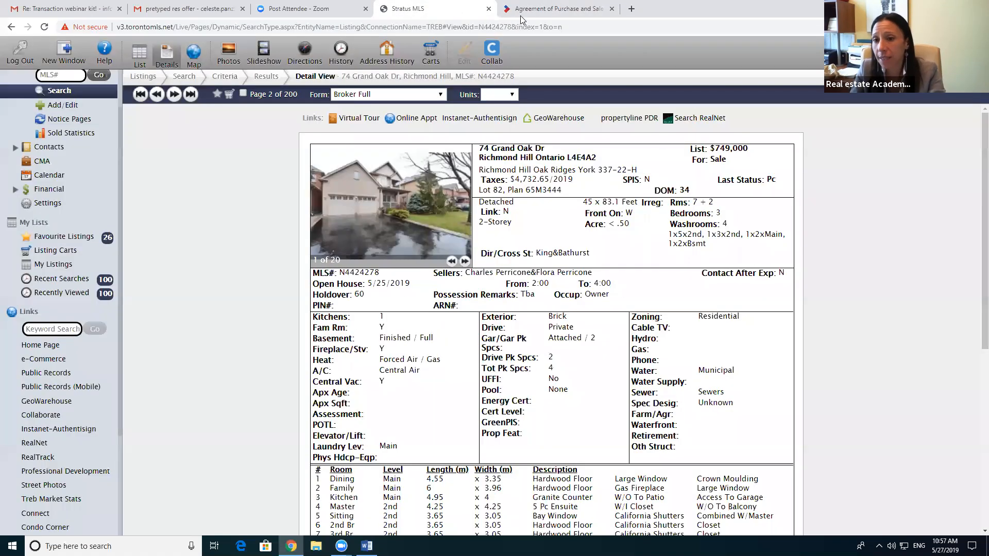
pyautogui.click(557, 9)
pyautogui.click(861, 354)
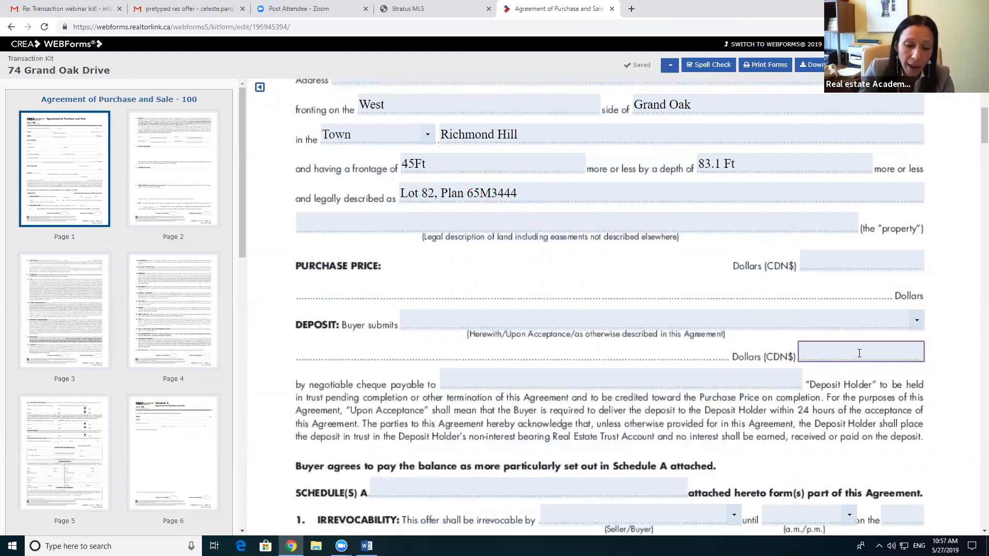
pyautogui.write('7')
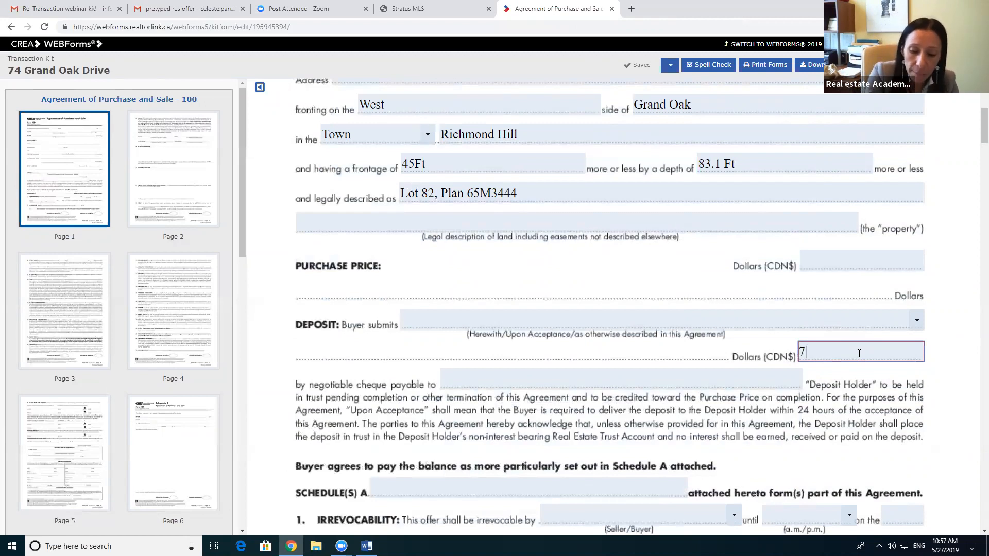
pyautogui.write('20,000')
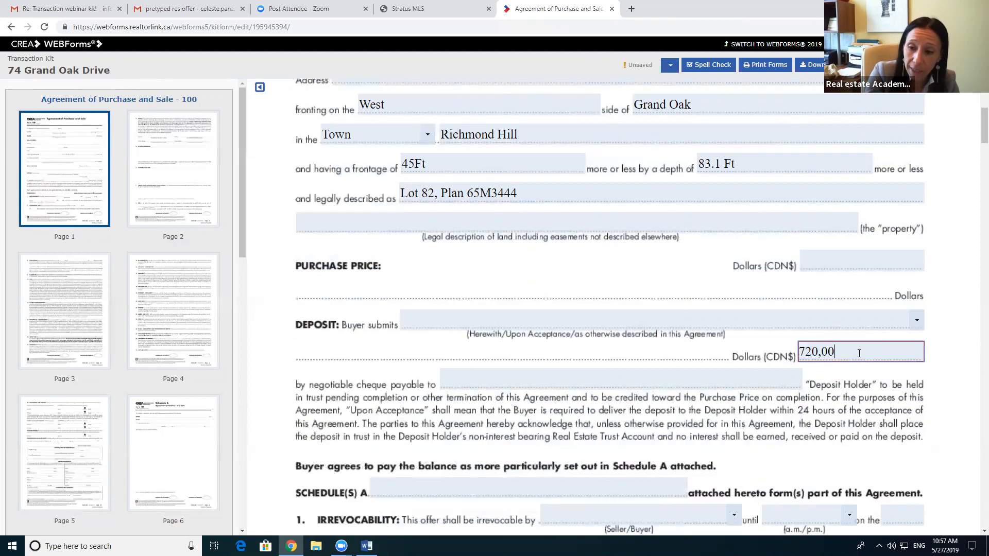
pyautogui.write('00')
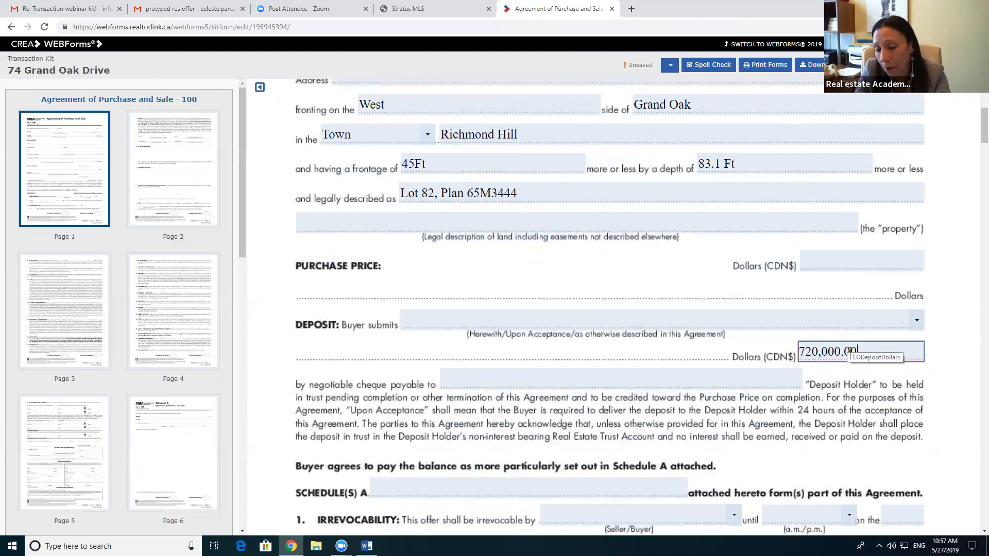
pyautogui.click(476, 385)
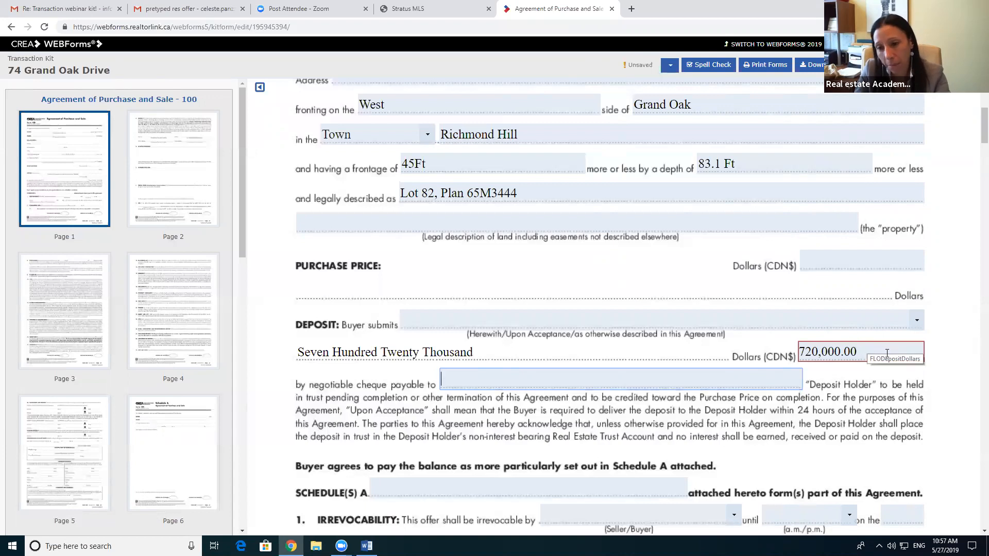
# Step: Enter 720,000.00 as the purchase price and clear it from the deposit line
pyautogui.click(852, 267)
pyautogui.write('72')
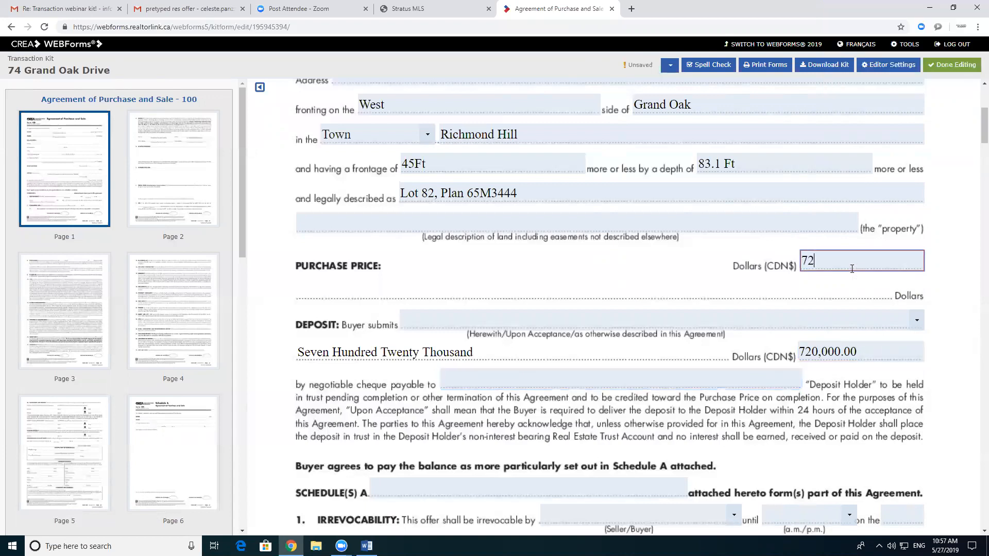
pyautogui.write('0,000.00')
pyautogui.click(801, 342)
pyautogui.doubleClick(802, 344)
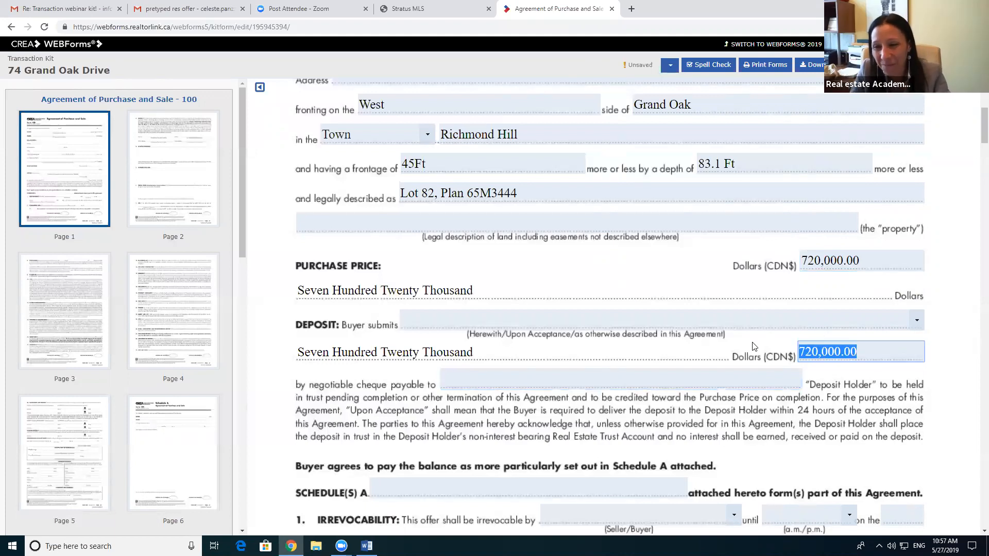
pyautogui.press('BackSpace')
pyautogui.click(537, 357)
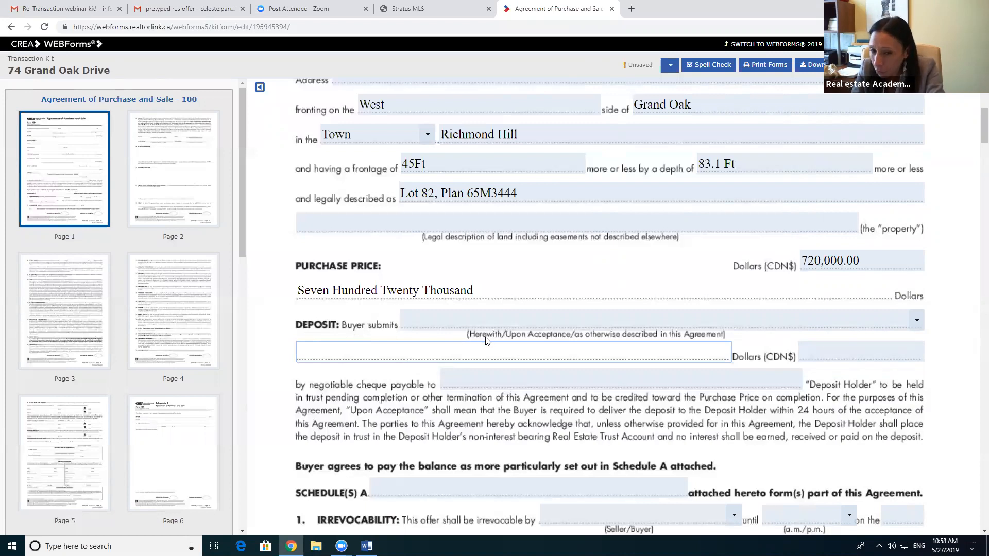
# Step: Make the deposit $40,000.00, due Upon acceptance, and go to the payee line
pyautogui.click(918, 322)
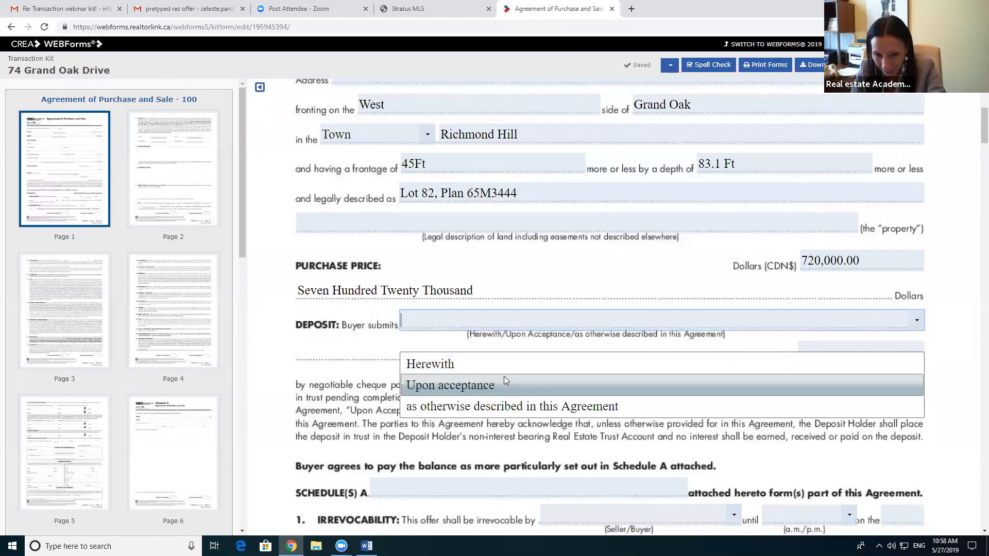
pyautogui.click(500, 385)
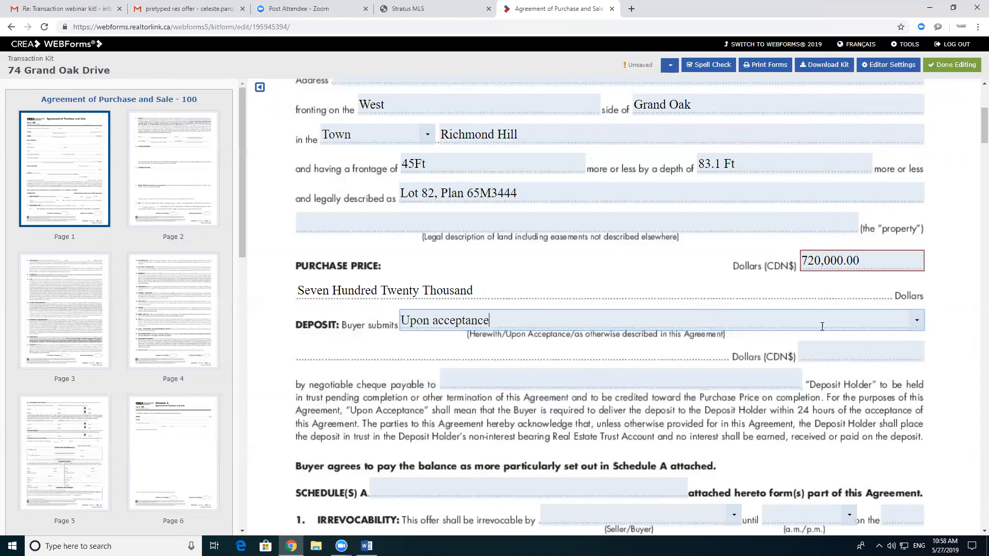
pyautogui.click(831, 359)
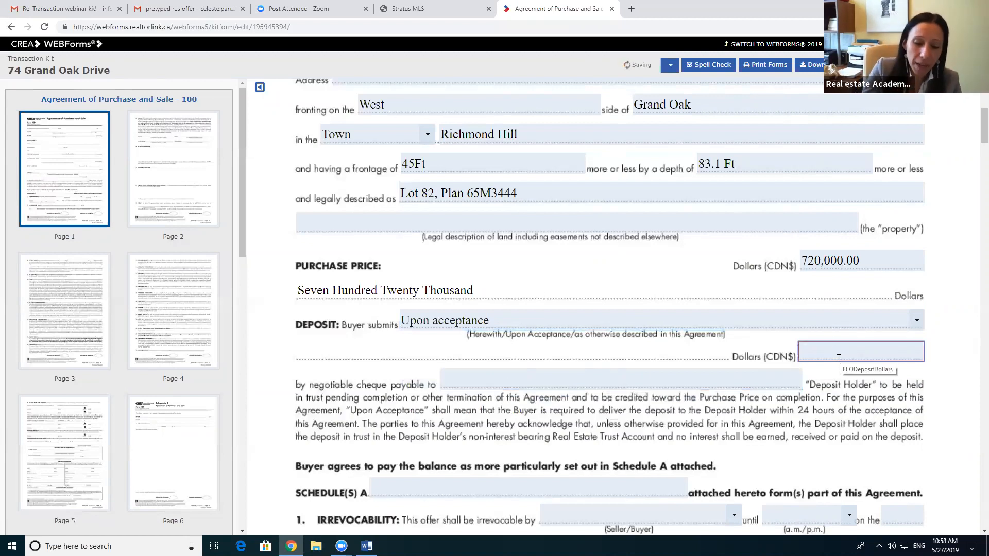
pyautogui.write('40,000.00')
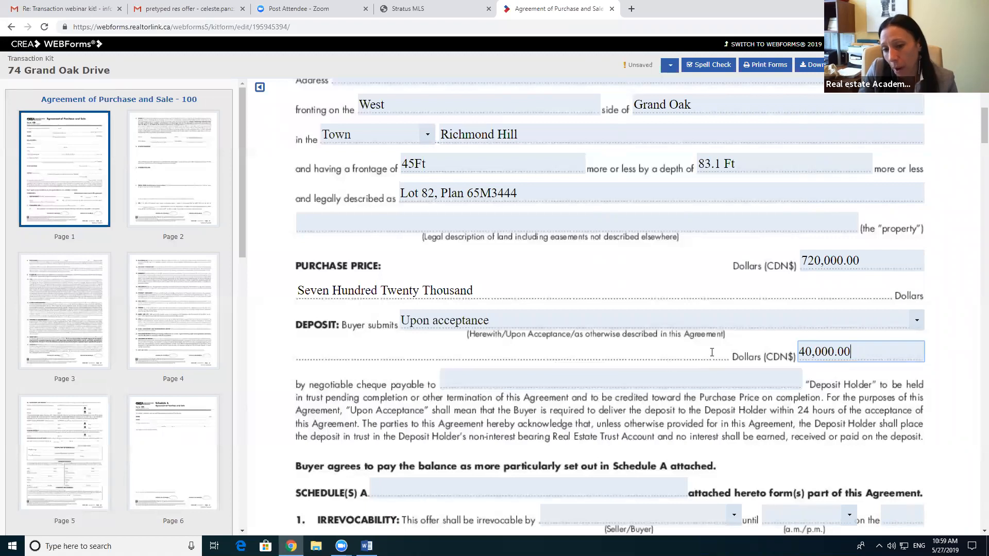
pyautogui.click(715, 355)
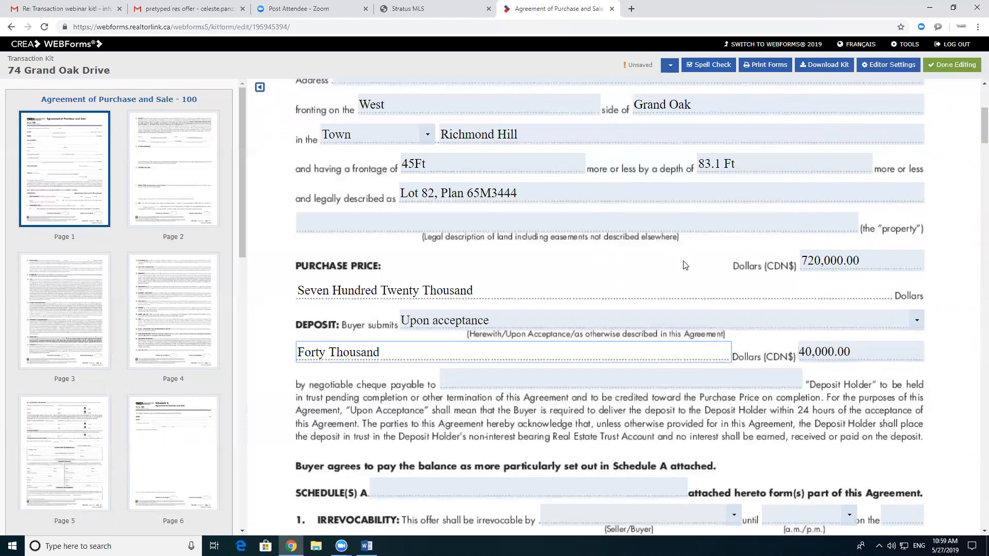
pyautogui.click(575, 377)
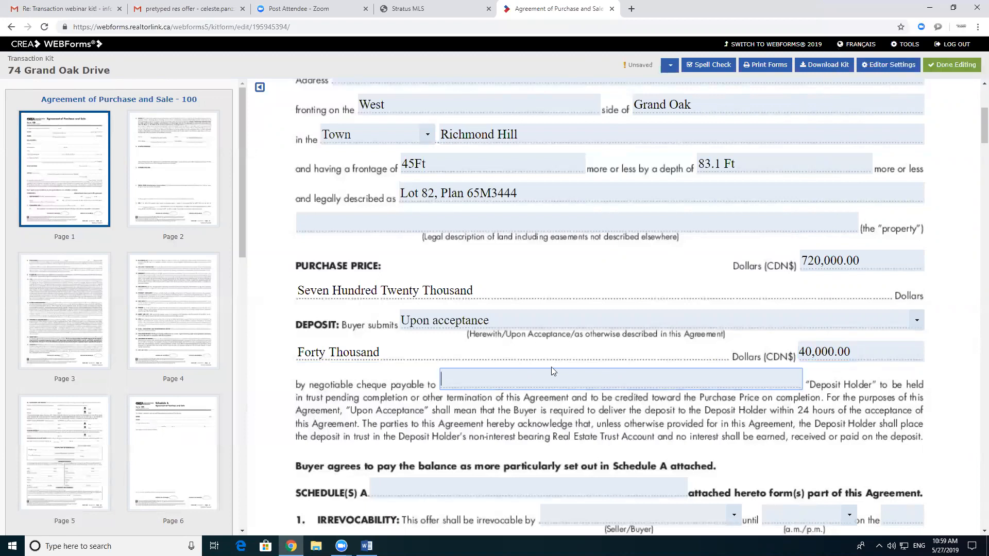
pyautogui.scroll(-1, 553, 372)
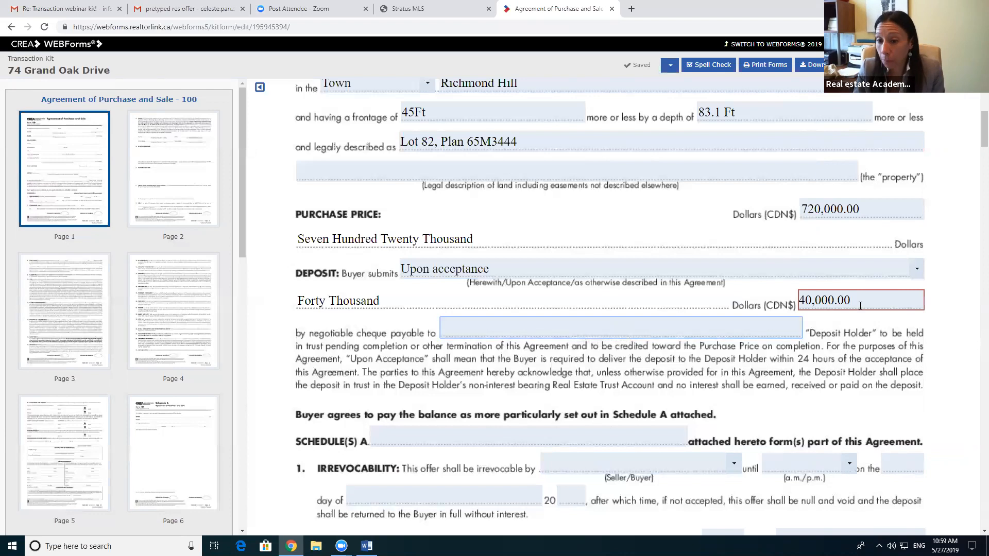
pyautogui.click(505, 335)
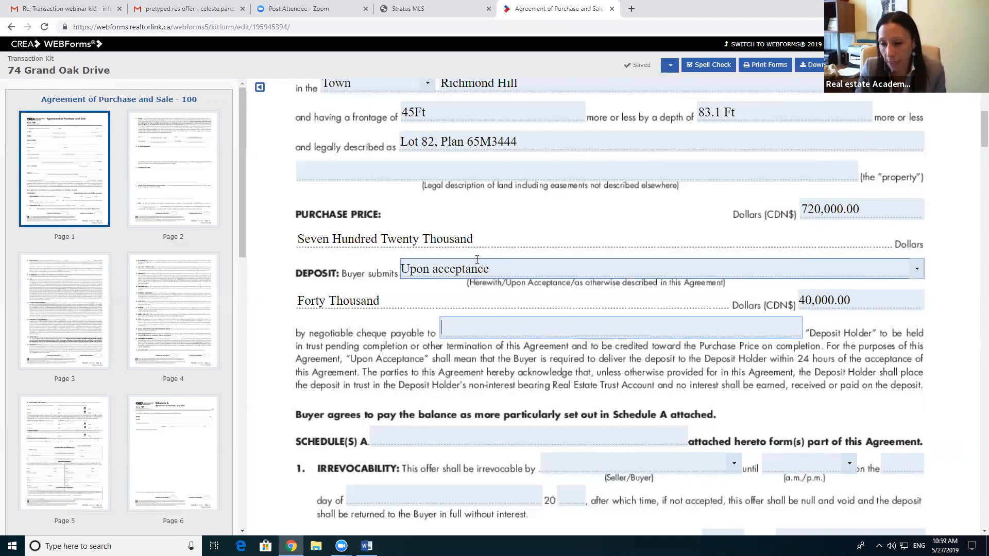
# Step: Copy ZOLO REALTY, BROKERAGE from the MLS listing into the deposit 'payable to' field
pyautogui.click(427, 10)
pyautogui.scroll(-3, 519, 248)
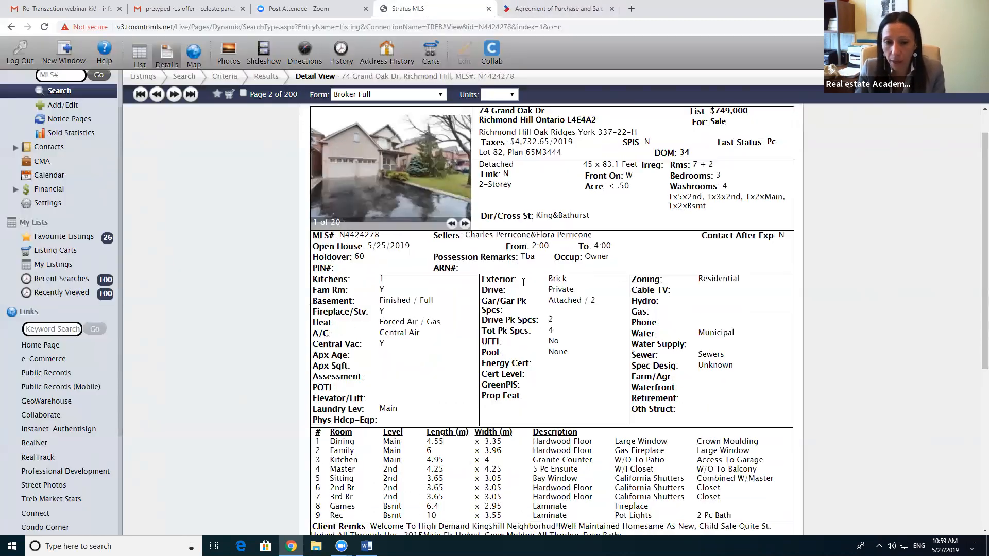
pyautogui.scroll(-2, 522, 299)
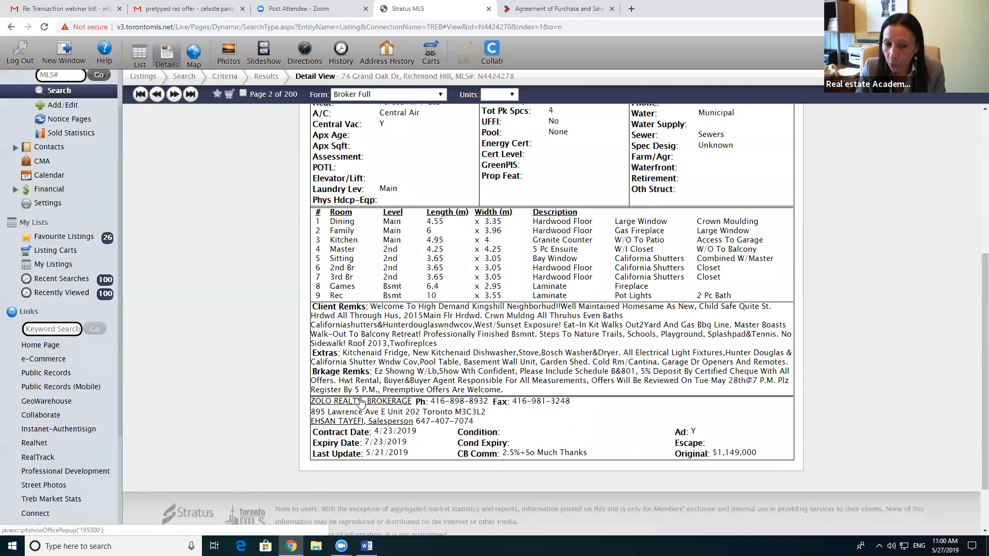
pyautogui.click(361, 401)
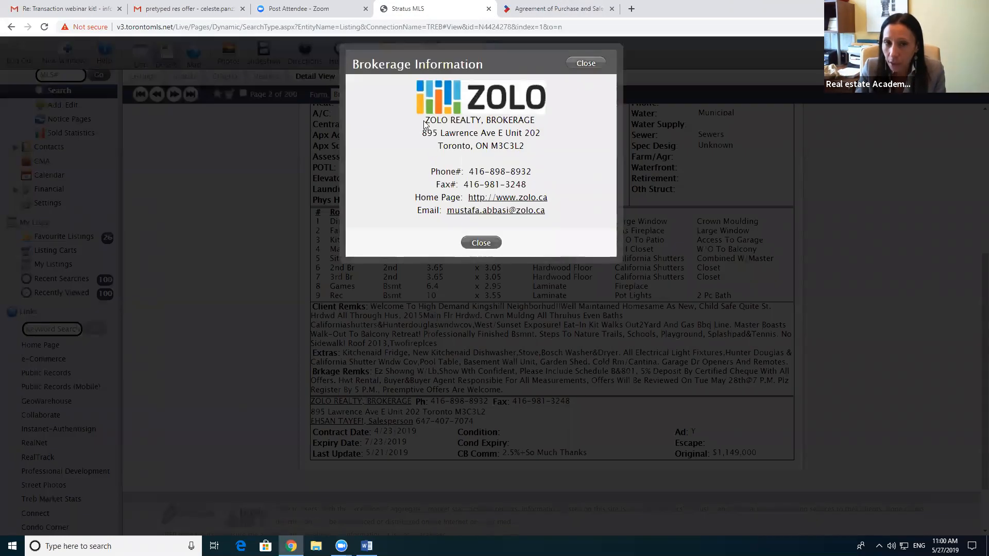
pyautogui.moveTo(425, 121); pyautogui.dragTo(534, 123)
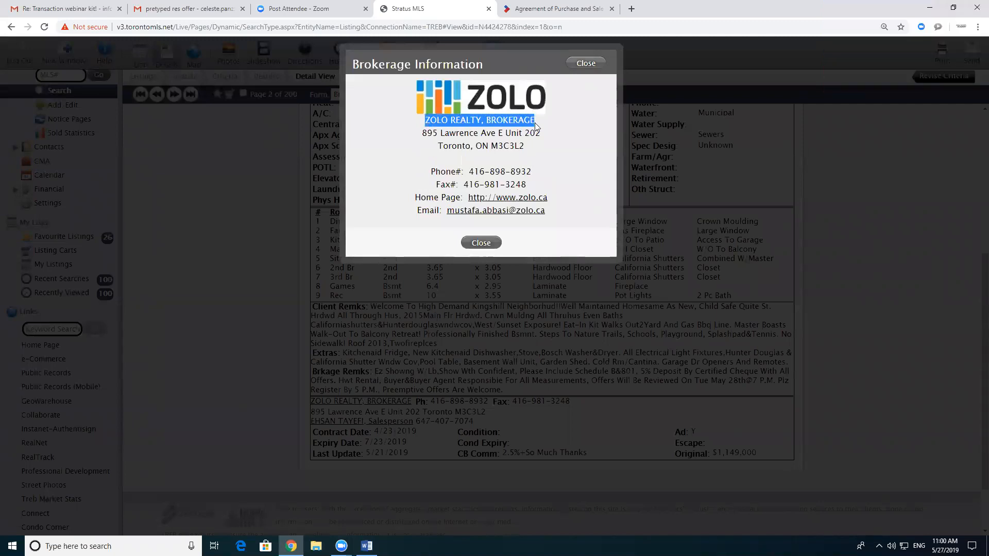
pyautogui.rightClick(525, 119)
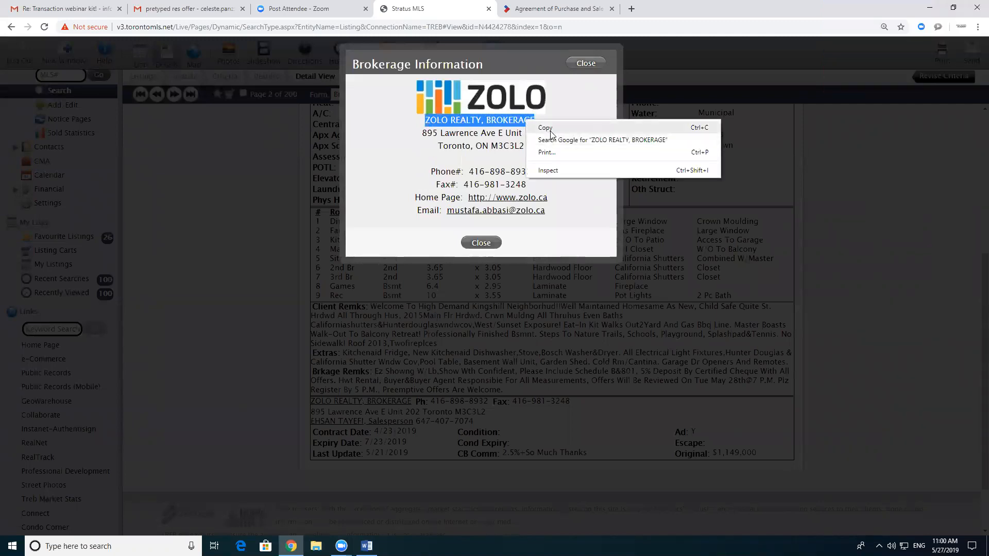
pyautogui.click(550, 126)
pyautogui.click(481, 242)
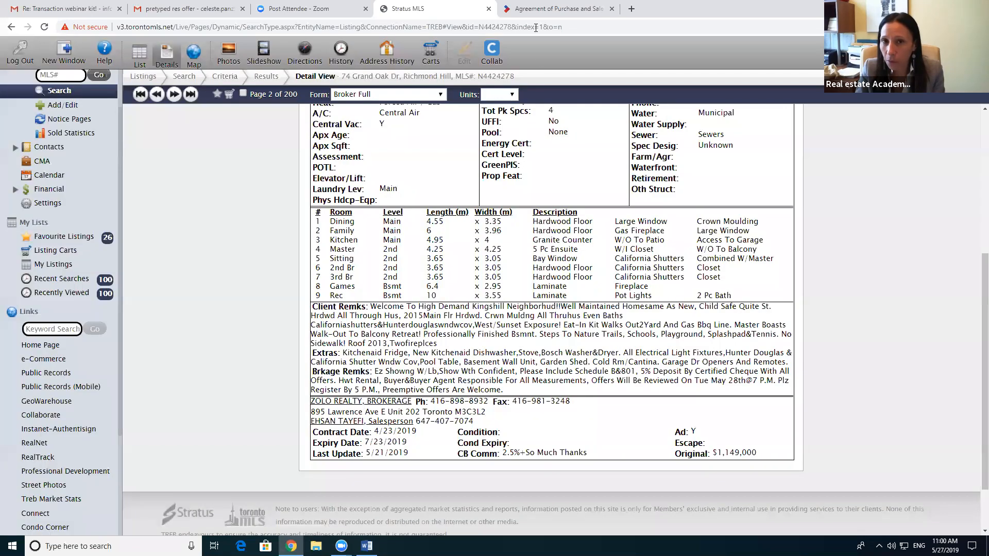
pyautogui.click(538, 9)
pyautogui.click(489, 325)
pyautogui.rightClick(489, 326)
pyautogui.click(520, 403)
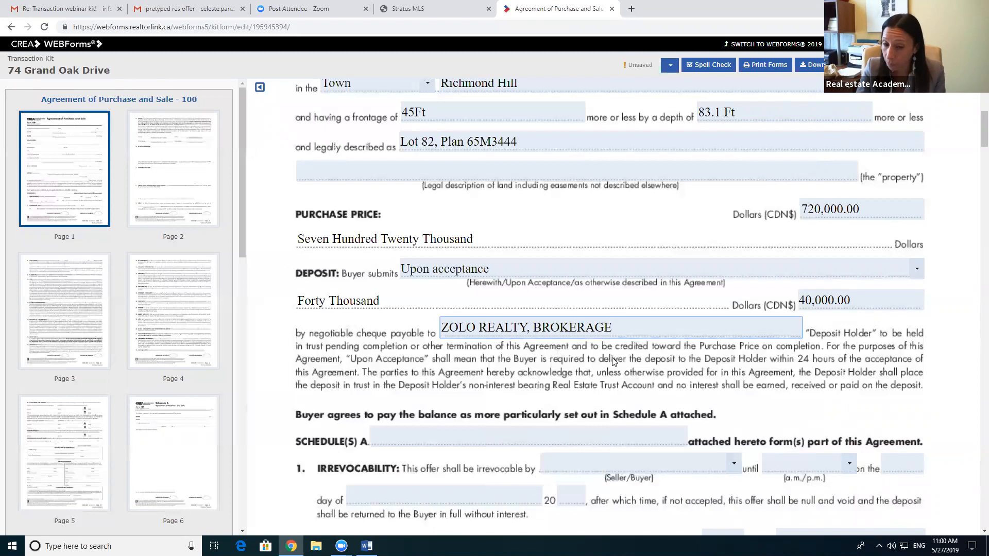
pyautogui.scroll(-3, 597, 320)
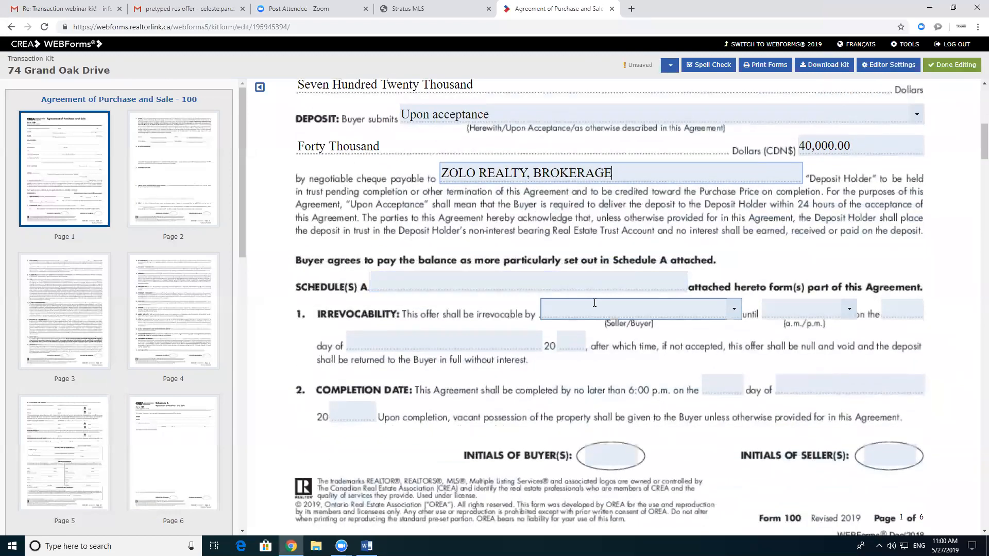
pyautogui.scroll(2, 594, 305)
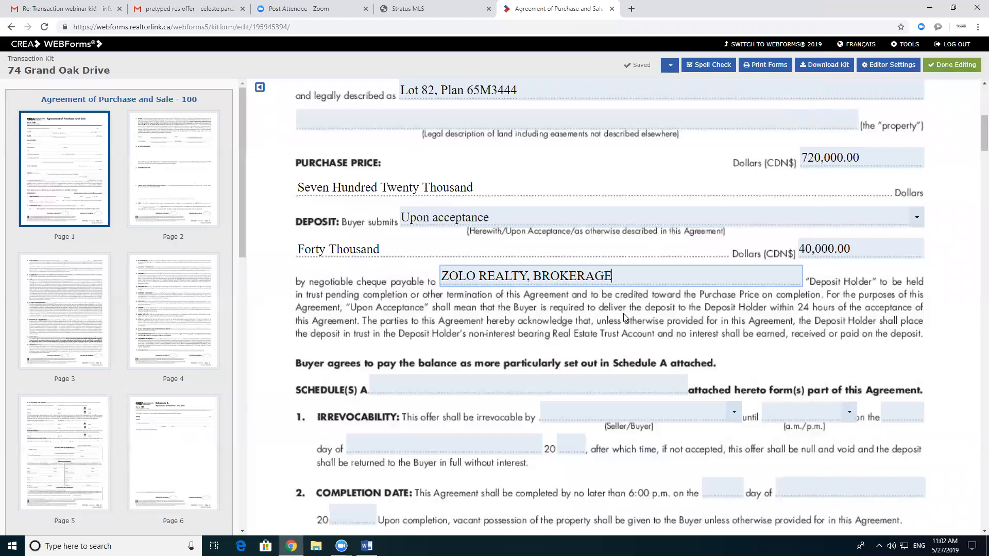
pyautogui.scroll(-1, 572, 300)
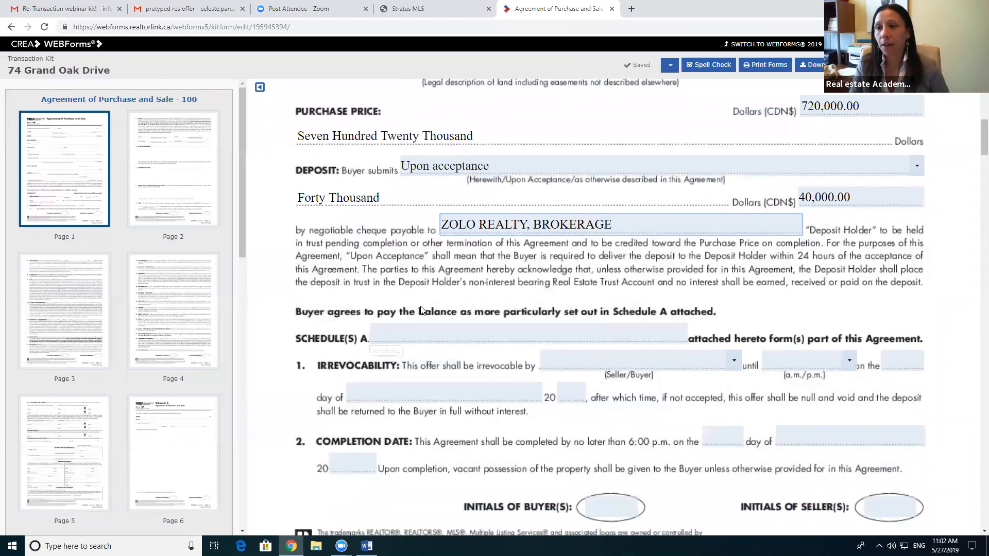
# Step: List Schedules B, C in the Schedule(s) A field
pyautogui.click(426, 328)
pyautogui.write('B, ')
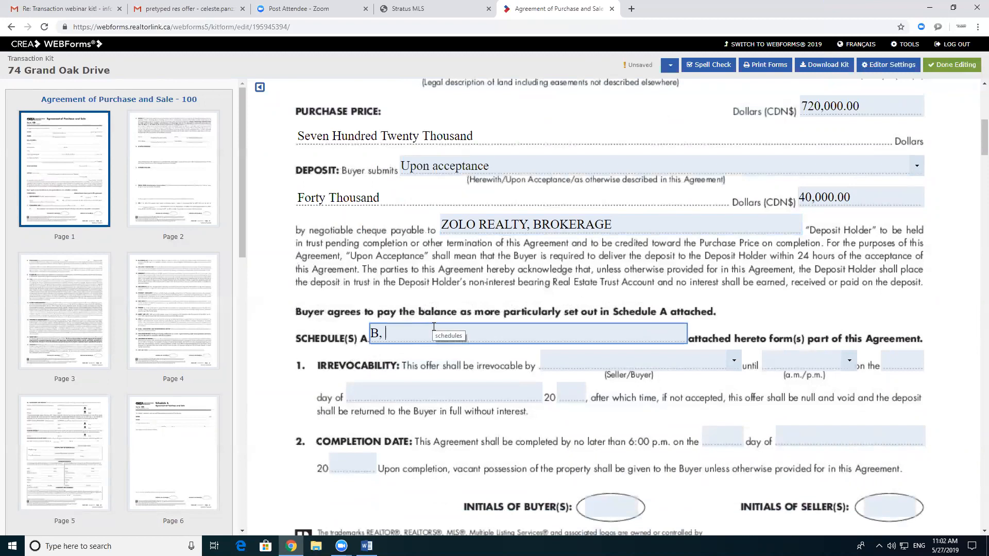
pyautogui.write('C')
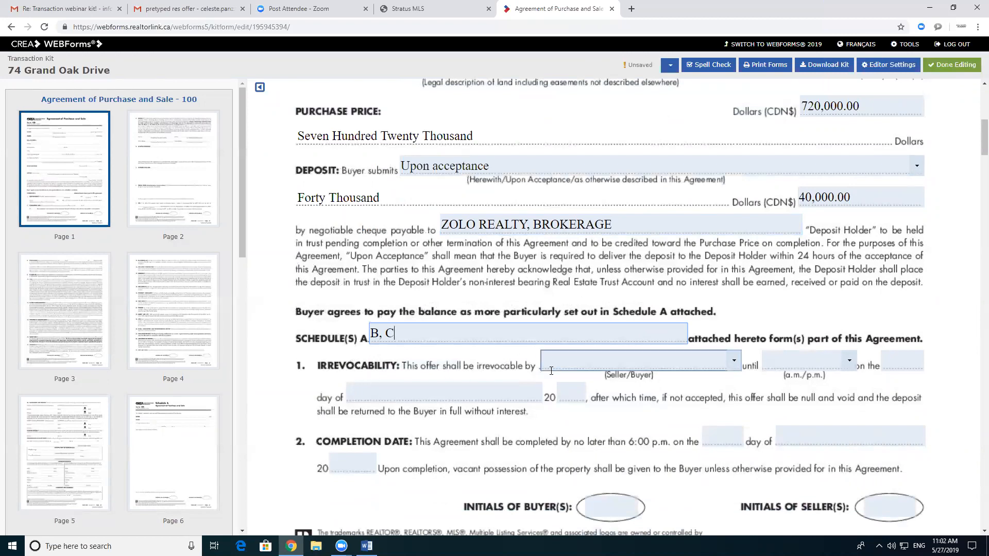
pyautogui.scroll(-1, 369, 381)
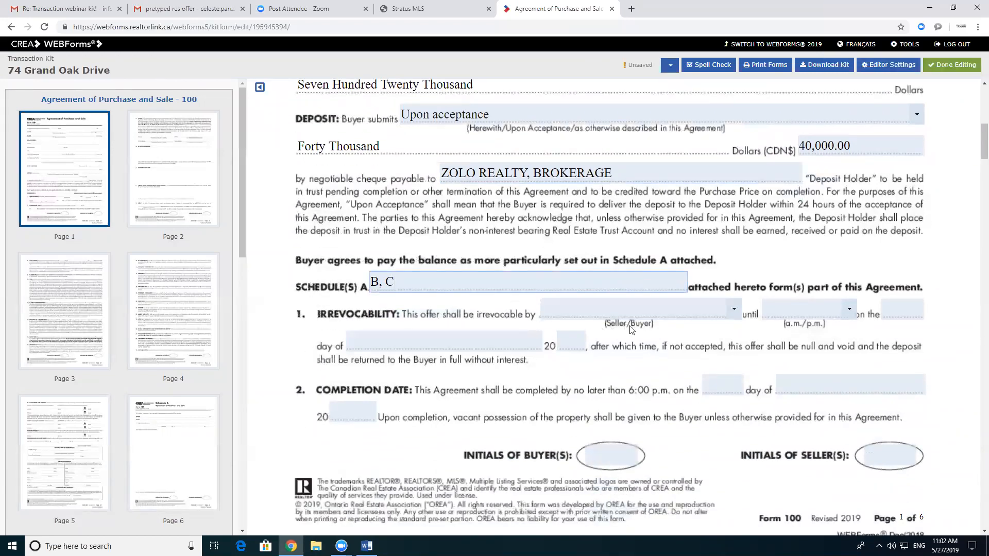
# Step: Make the offer irrevocable by the Buyer until 6:00 p.m. on 27 May 2019
pyautogui.click(726, 314)
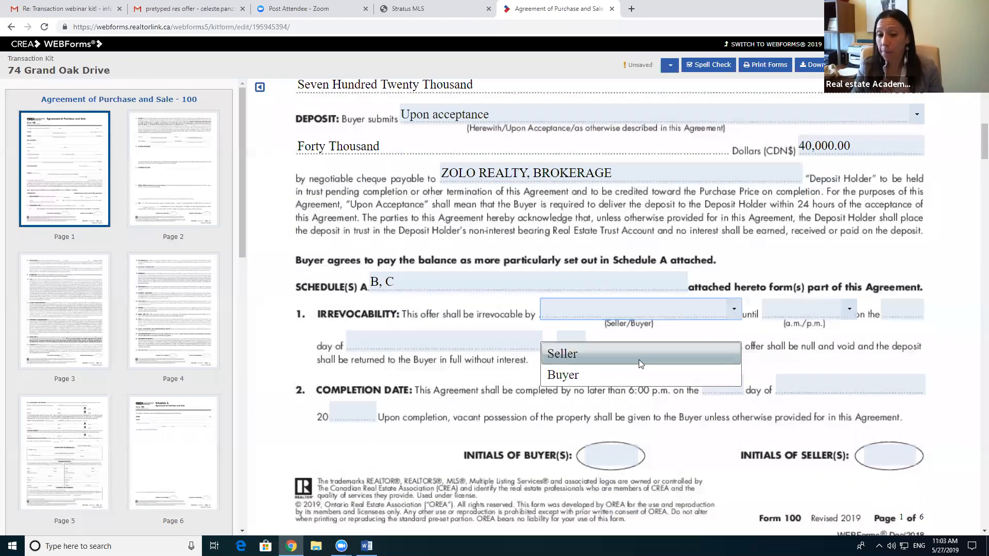
pyautogui.click(623, 375)
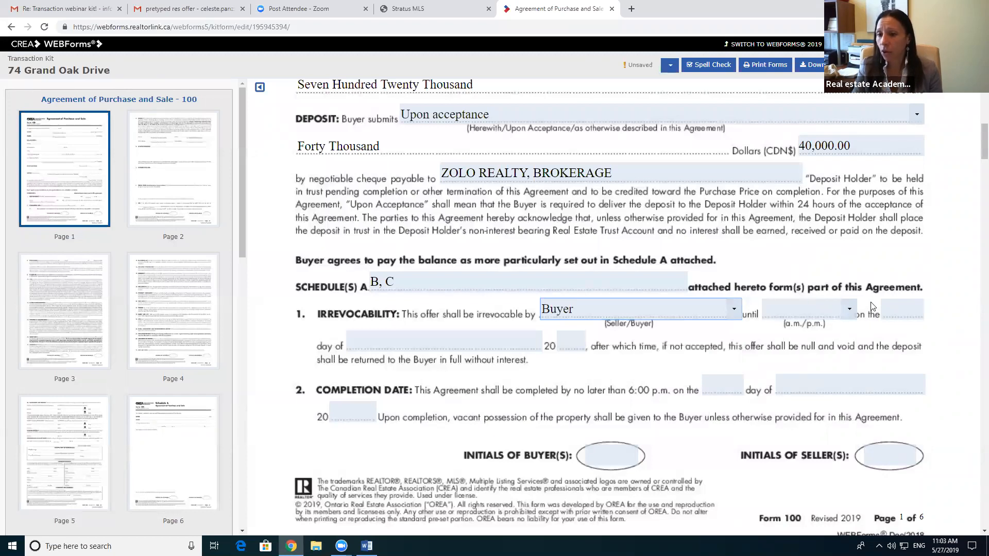
pyautogui.click(849, 309)
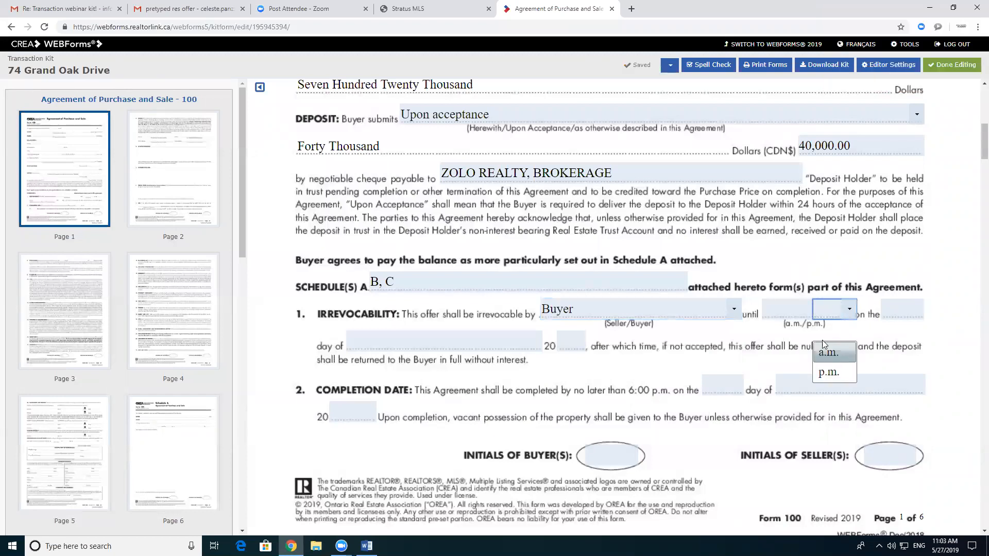
pyautogui.click(834, 370)
pyautogui.click(781, 315)
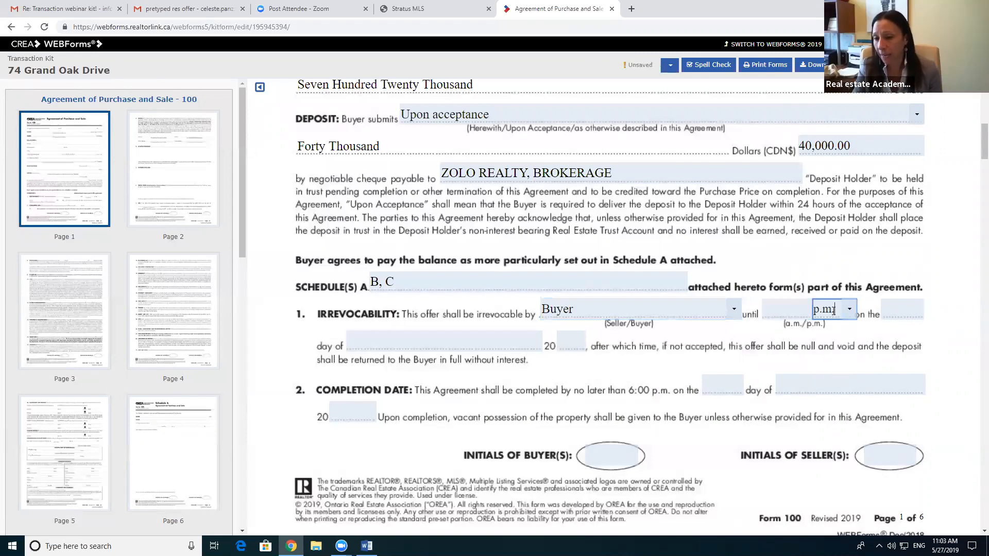
pyautogui.write('6:00')
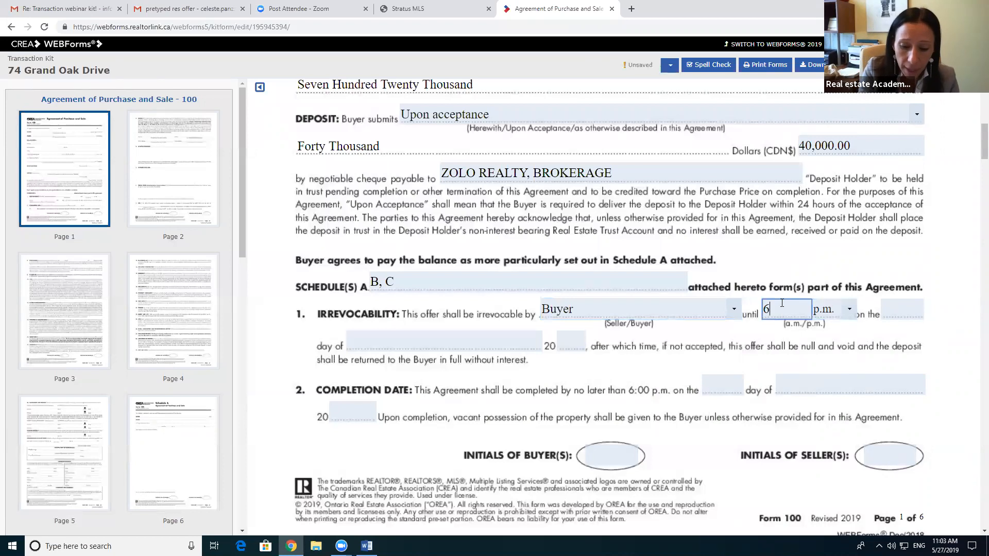
pyautogui.click(900, 311)
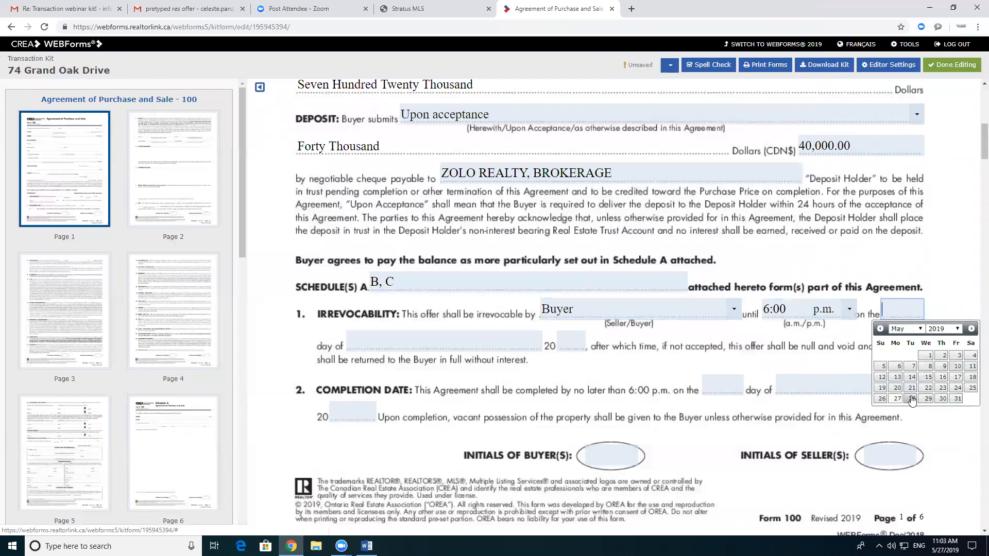
pyautogui.click(897, 399)
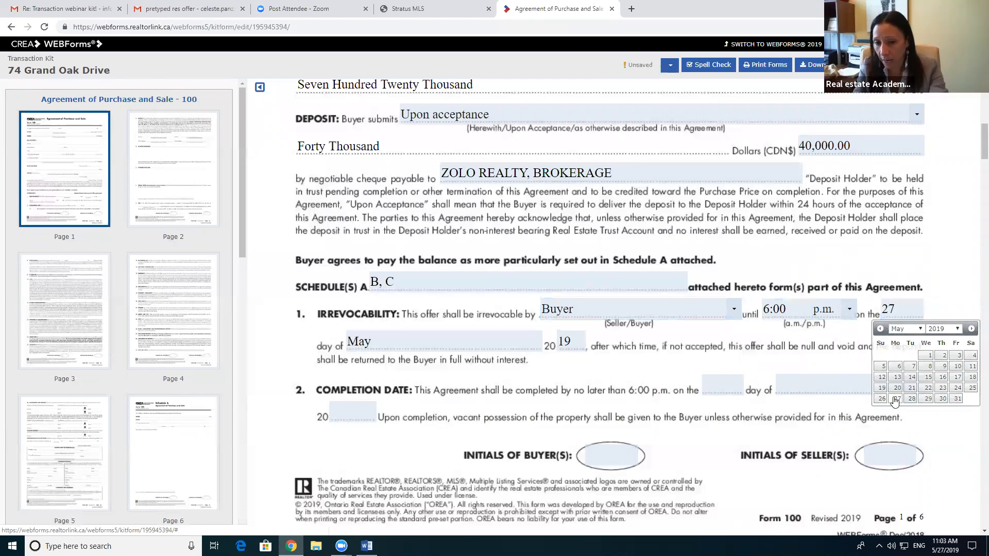
pyautogui.scroll(-1, 580, 343)
pyautogui.scroll(-2, 581, 344)
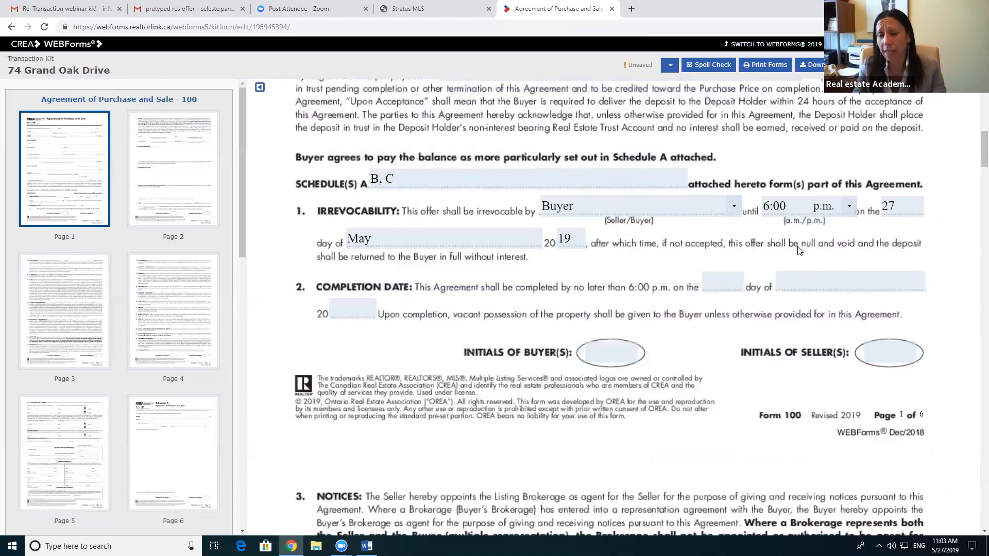
# Step: Pick 28 June 2019 from the calendar as the completion date
pyautogui.click(739, 285)
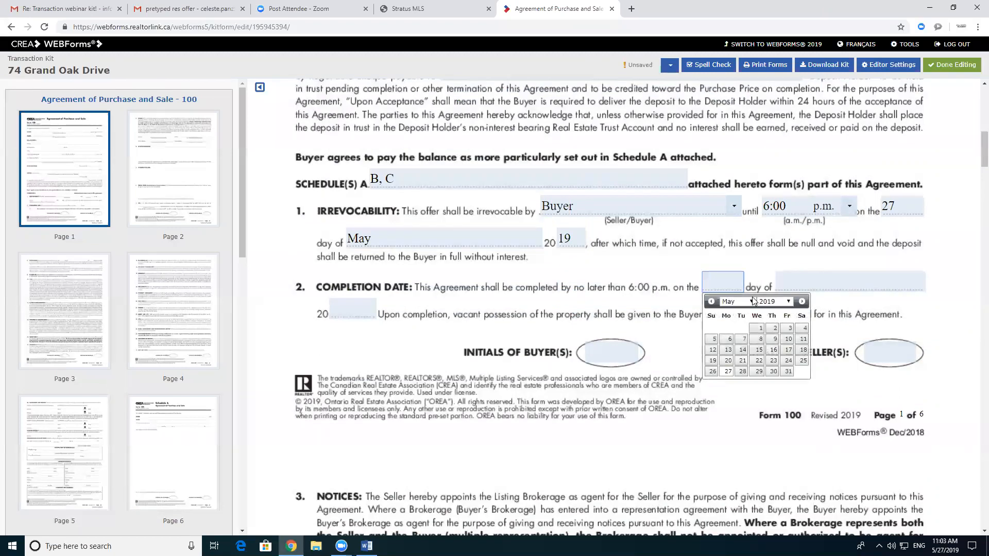
pyautogui.click(802, 301)
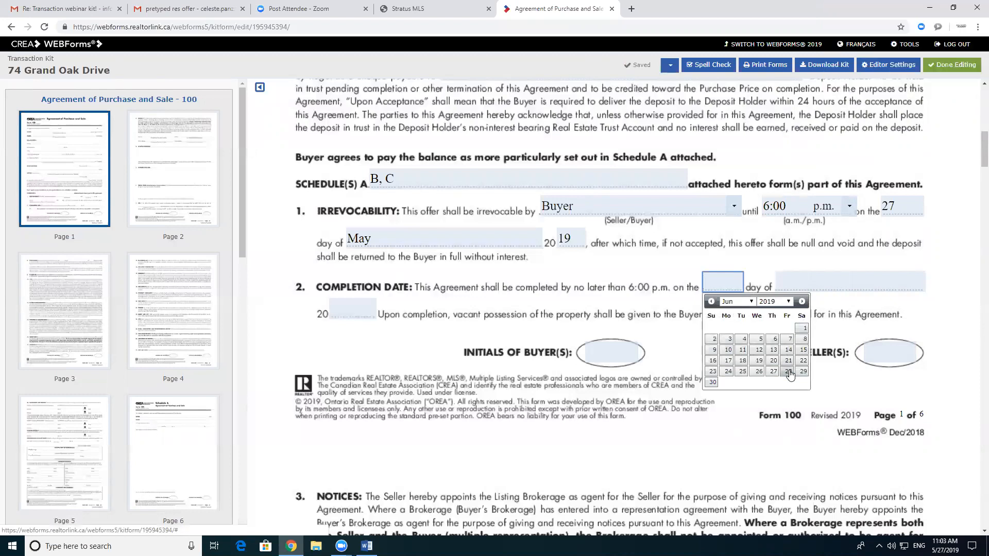
pyautogui.click(788, 372)
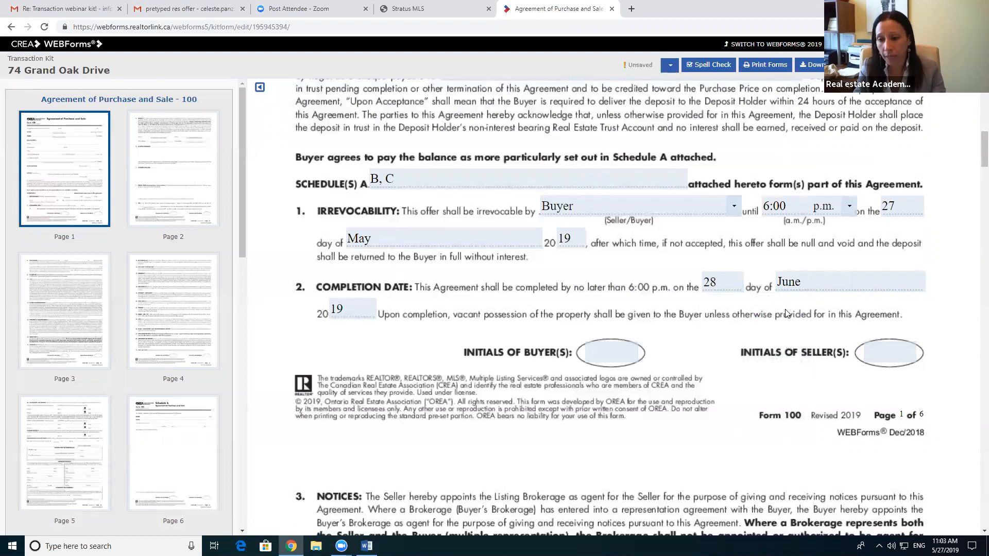
pyautogui.scroll(-6, 778, 318)
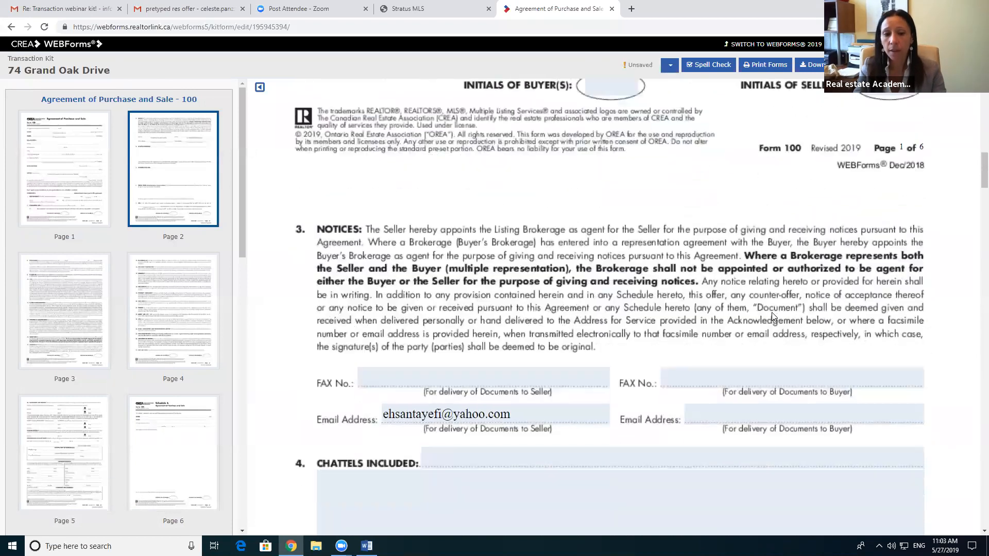
pyautogui.scroll(-3, 774, 317)
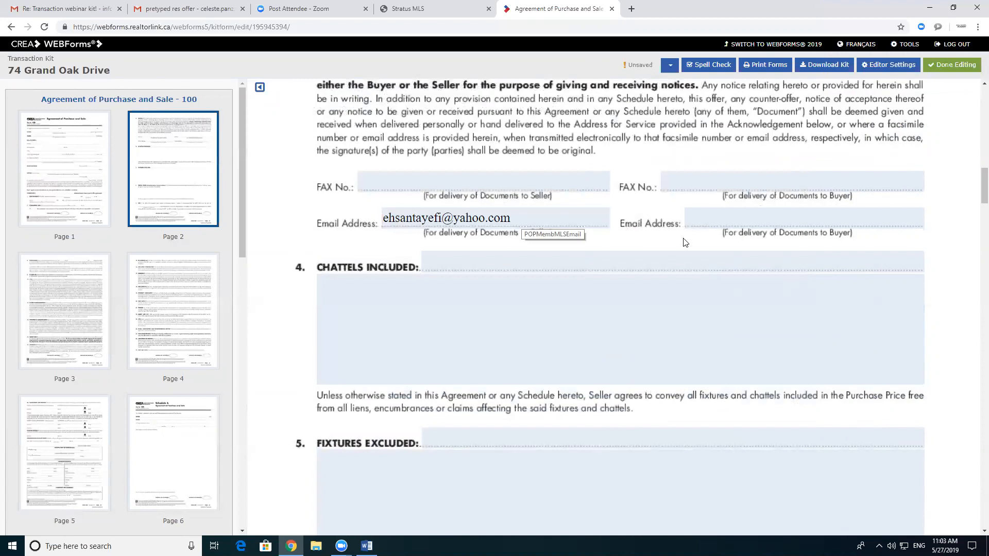
# Step: Autofill the buyer's delivery e-mail, then look up the listing's Extras for the chattels
pyautogui.click(719, 224)
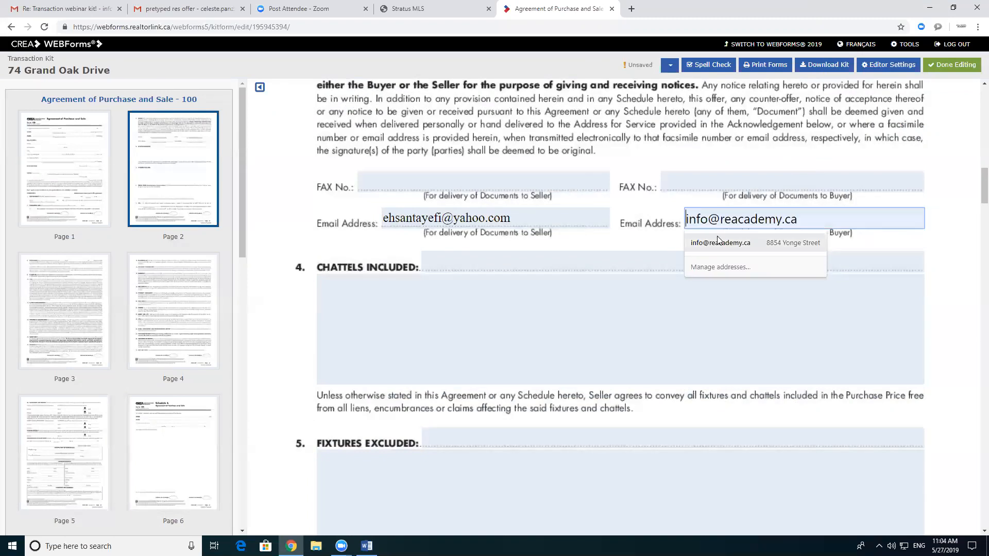
pyautogui.click(719, 242)
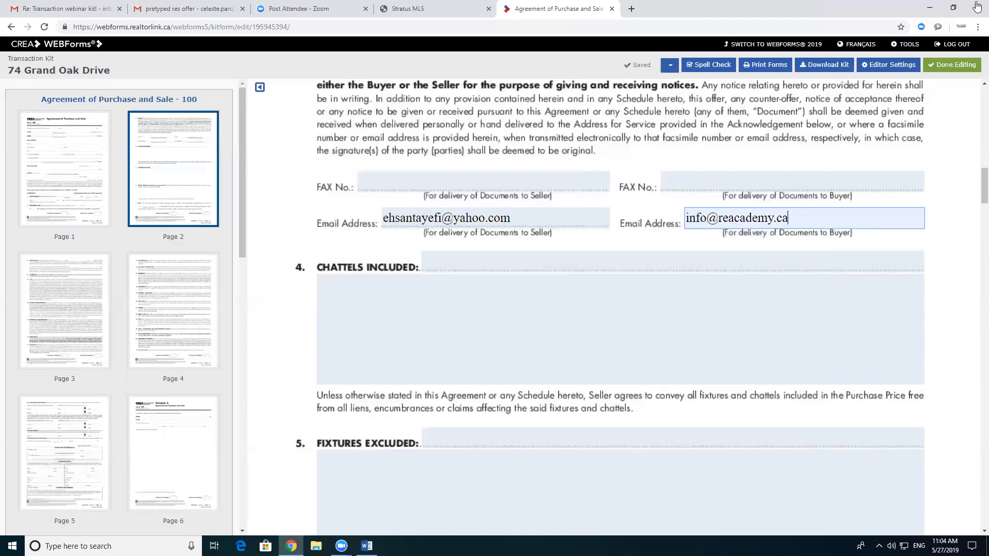
pyautogui.click(400, 307)
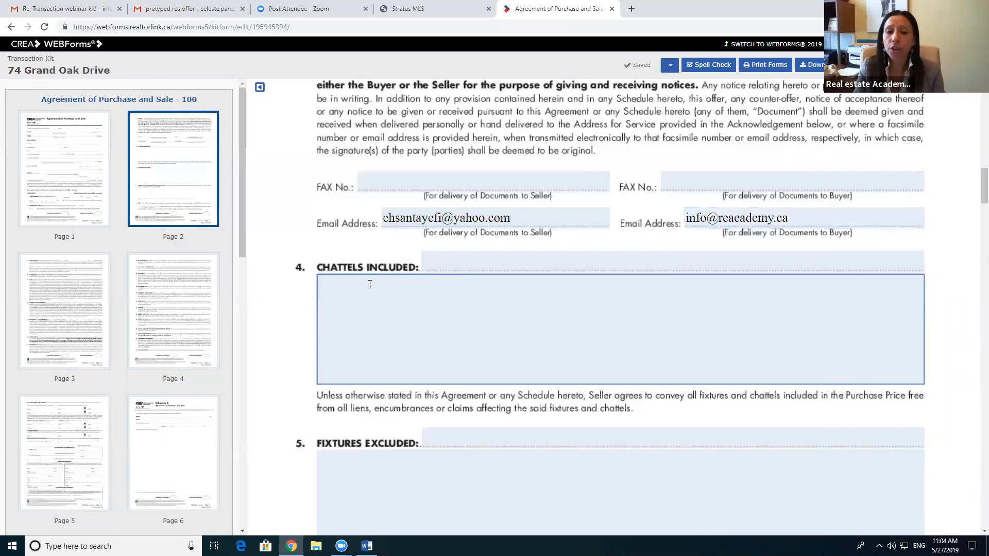
pyautogui.click(427, 271)
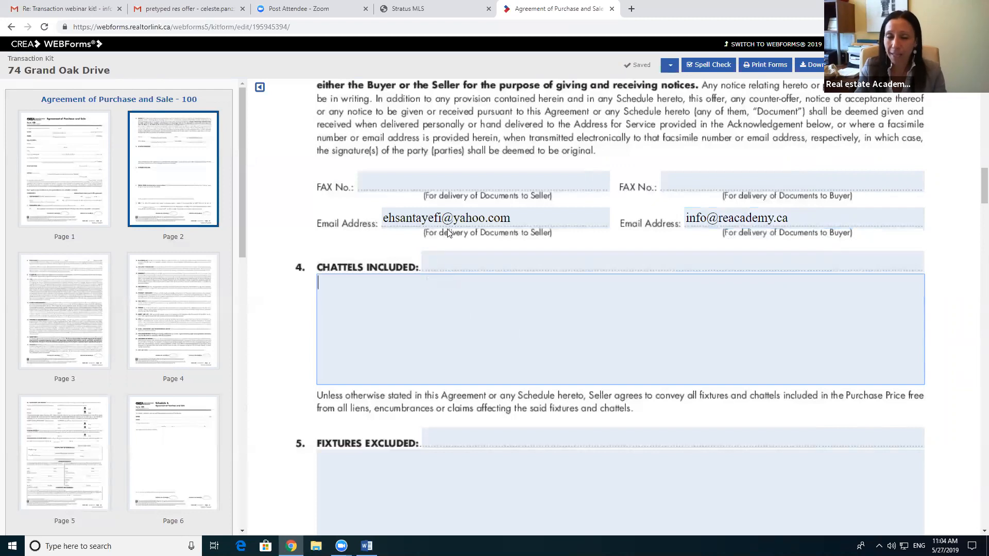
pyautogui.click(445, 11)
pyautogui.scroll(-2, 370, 335)
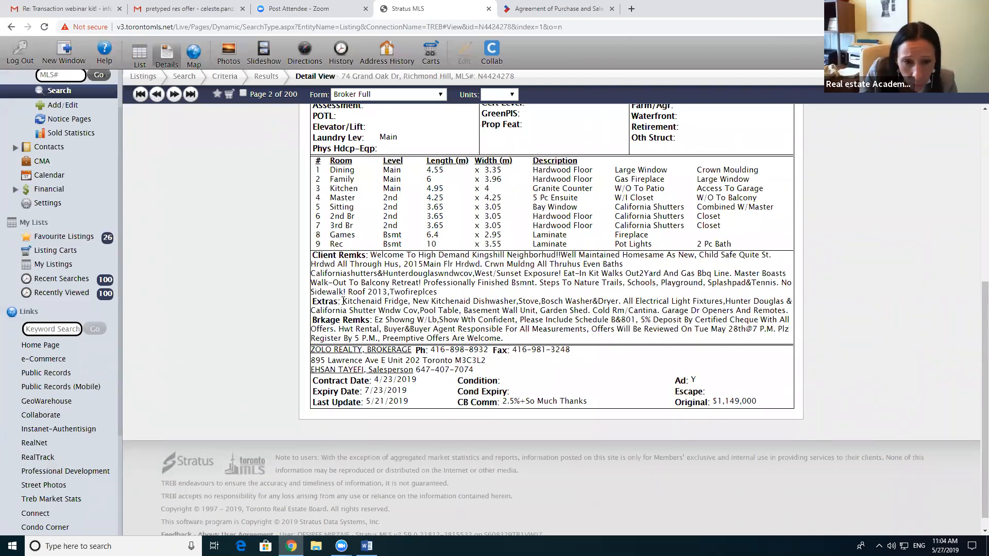
# Step: Copy the Extras list: fridge, dishwasher, stove, washer/dryer and light fixtures
pyautogui.moveTo(352, 302); pyautogui.dragTo(789, 311)
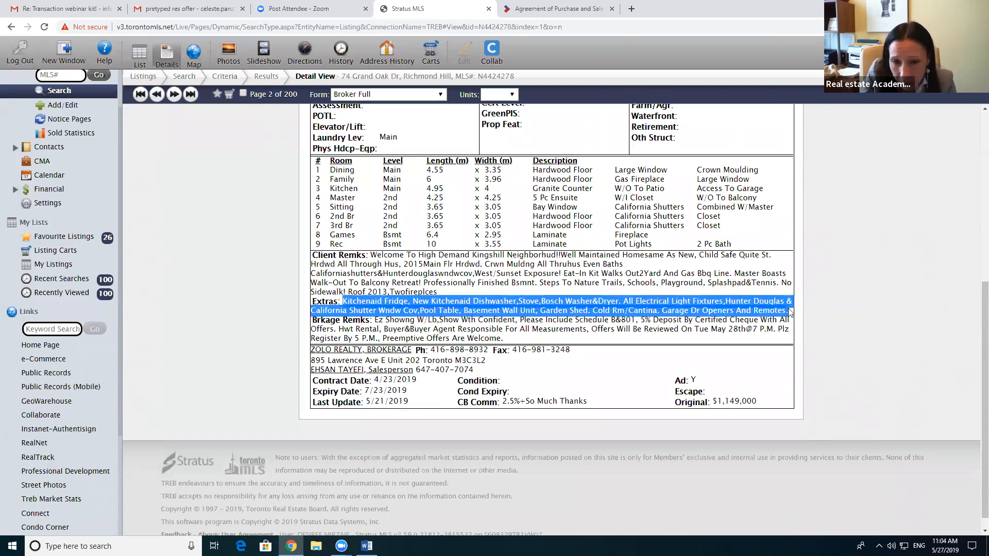
pyautogui.rightClick(744, 307)
pyautogui.click(768, 315)
pyautogui.click(532, 7)
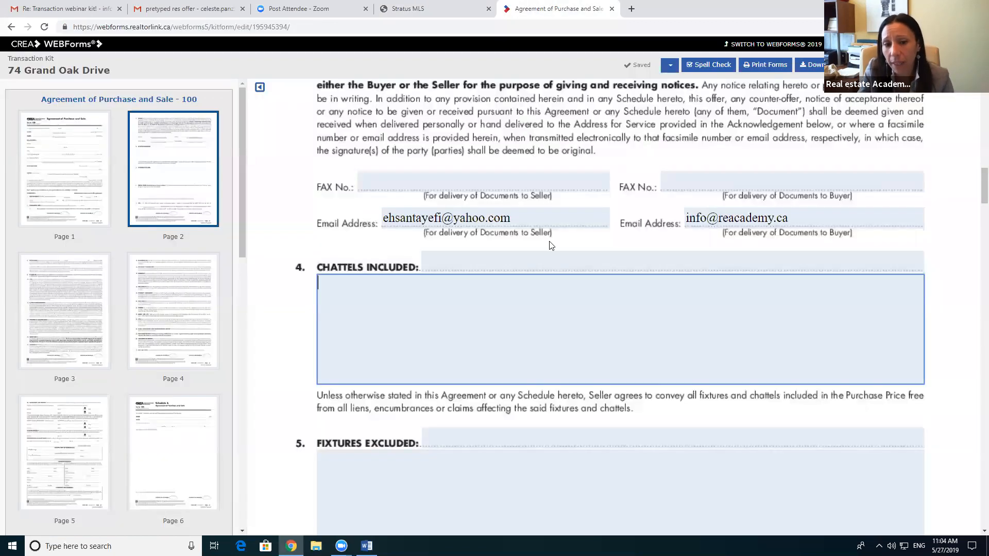
# Step: Paste the listing's Extras into Chattels Included, fixing spacing after the commas and retyping 'New'
pyautogui.rightClick(337, 307)
pyautogui.click(359, 375)
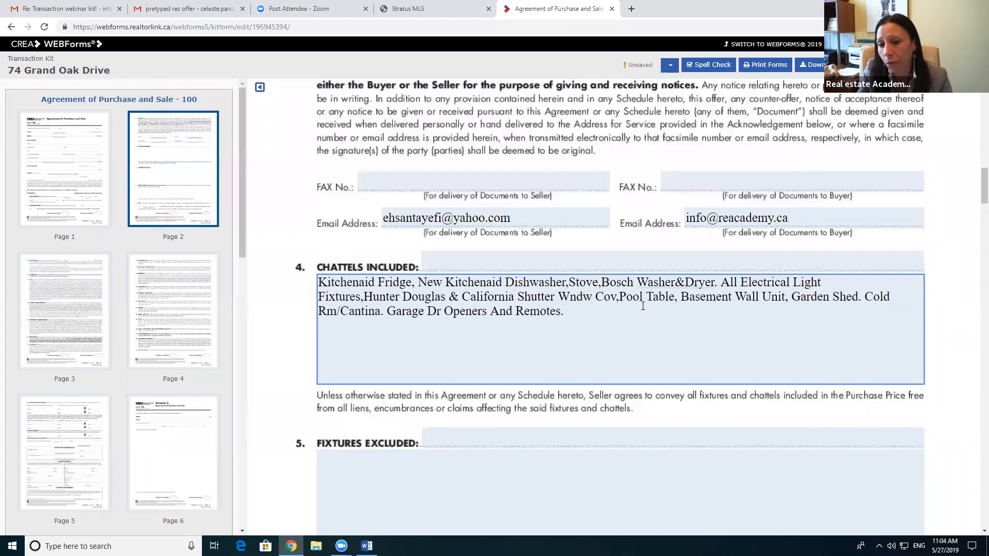
pyautogui.click(601, 284)
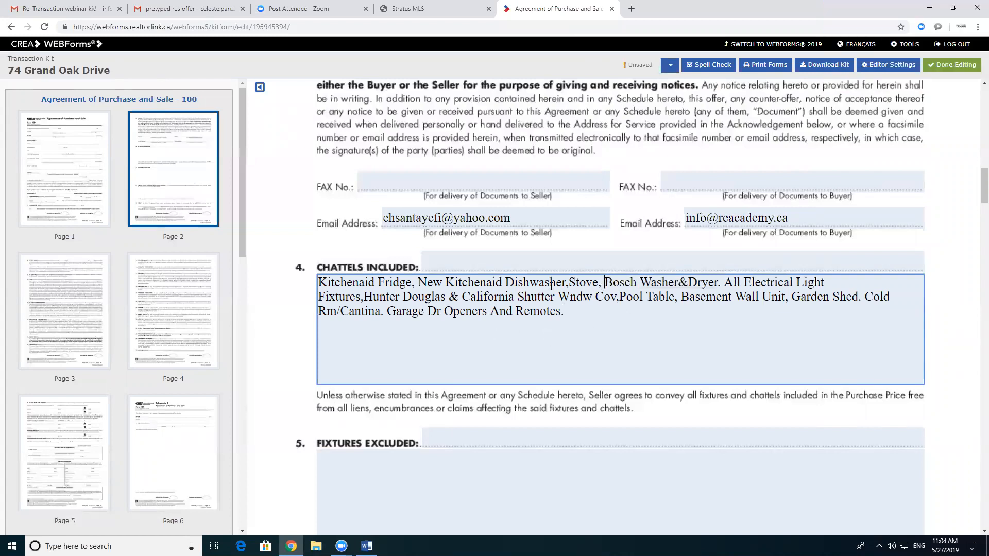
pyautogui.click(569, 282)
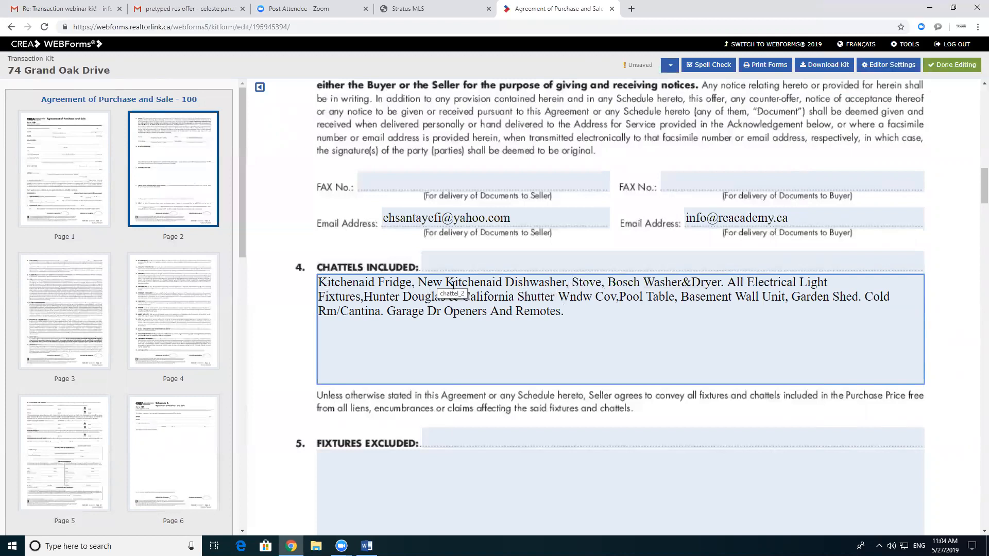
pyautogui.moveTo(444, 281); pyautogui.dragTo(418, 282)
pyautogui.press('BackSpace')
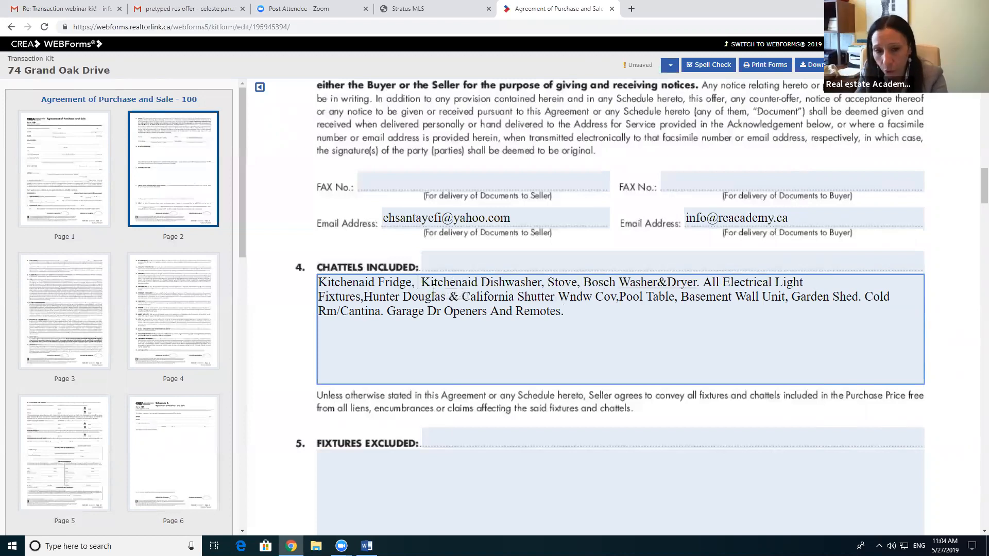
pyautogui.write('New')
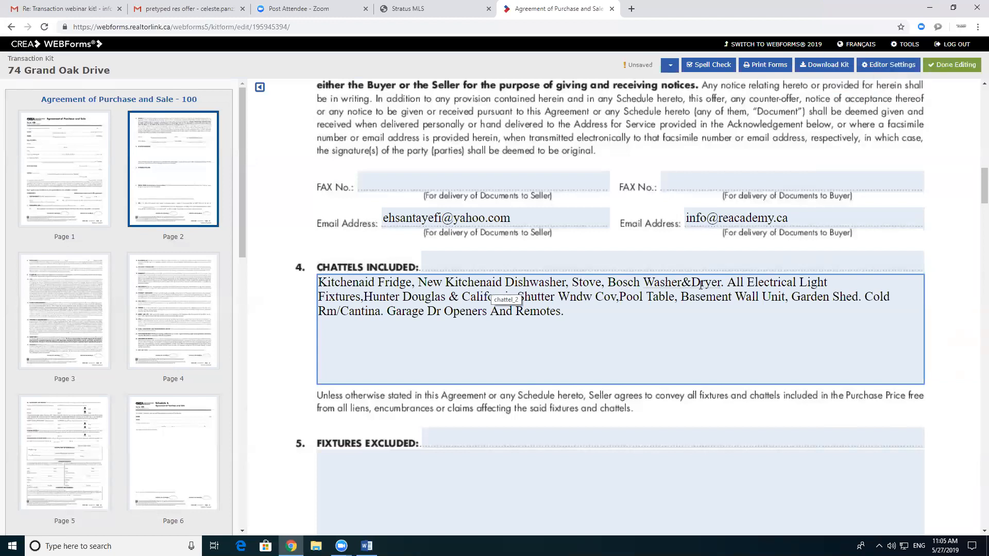
# Step: Change 'Washer&Dryer' to 'Washer and Dryer' and add a space after 'Fixtures,'
pyautogui.click(691, 282)
pyautogui.press('BackSpace')
pyautogui.write('and')
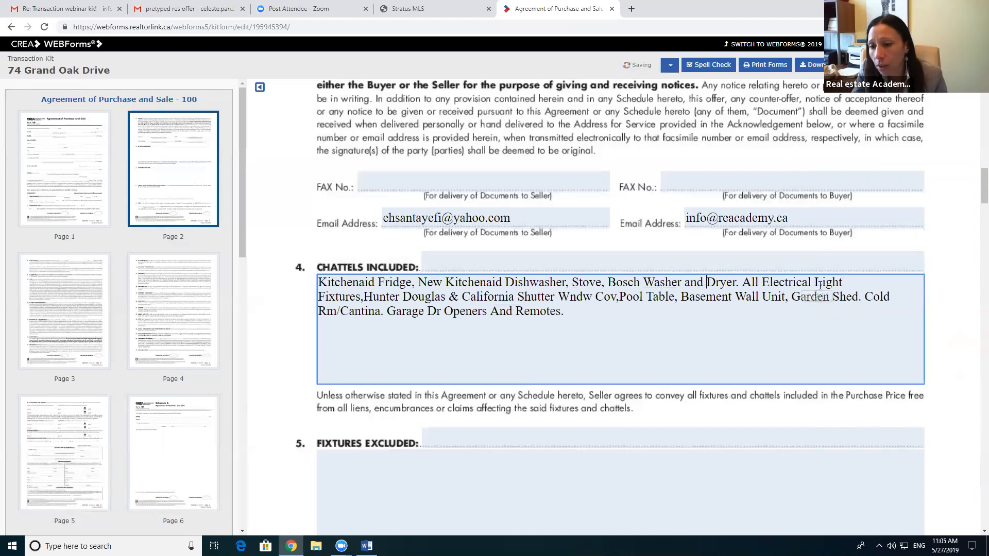
pyautogui.click(364, 297)
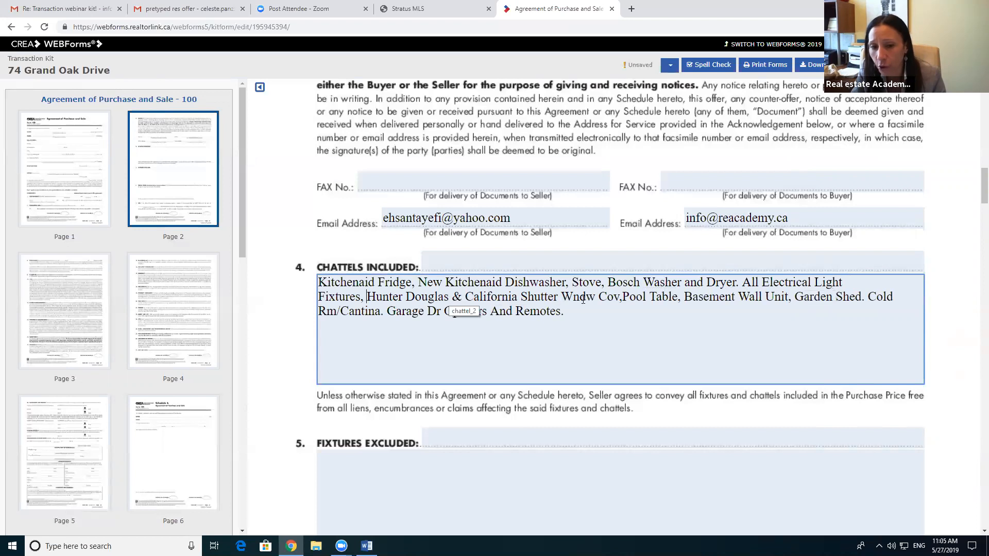
# Step: Expand 'Wndw Cov' to 'Window Coverings' and 'Cold Rm' to 'Cold Room', then return to the Stratus MLS listing
pyautogui.click(570, 297)
pyautogui.write('i')
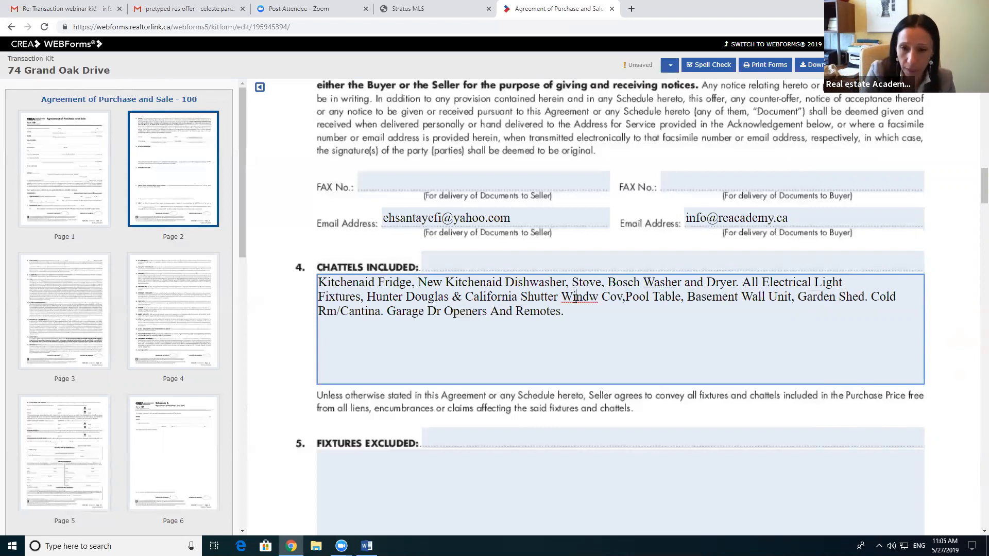
pyautogui.click(590, 297)
pyautogui.write('o')
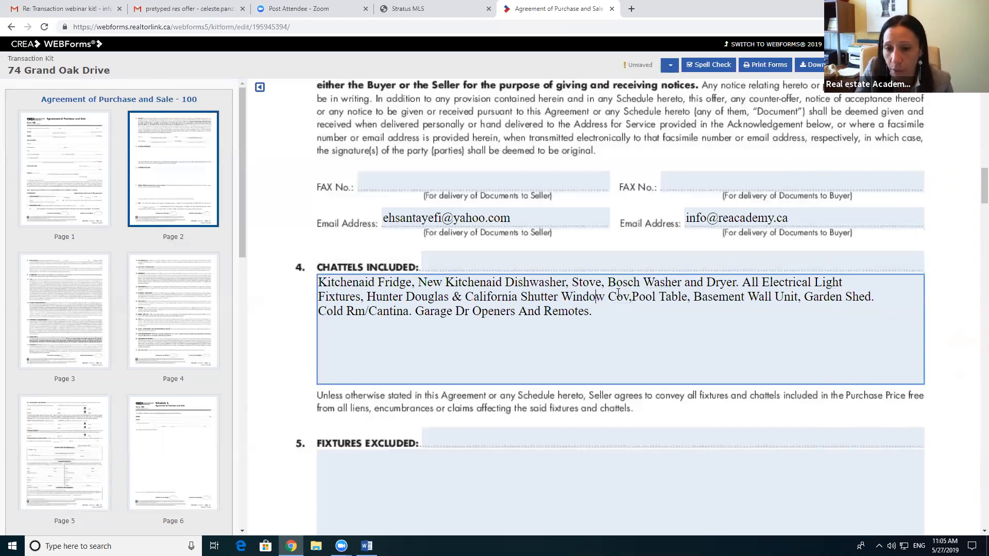
pyautogui.click(629, 297)
pyautogui.write('erings')
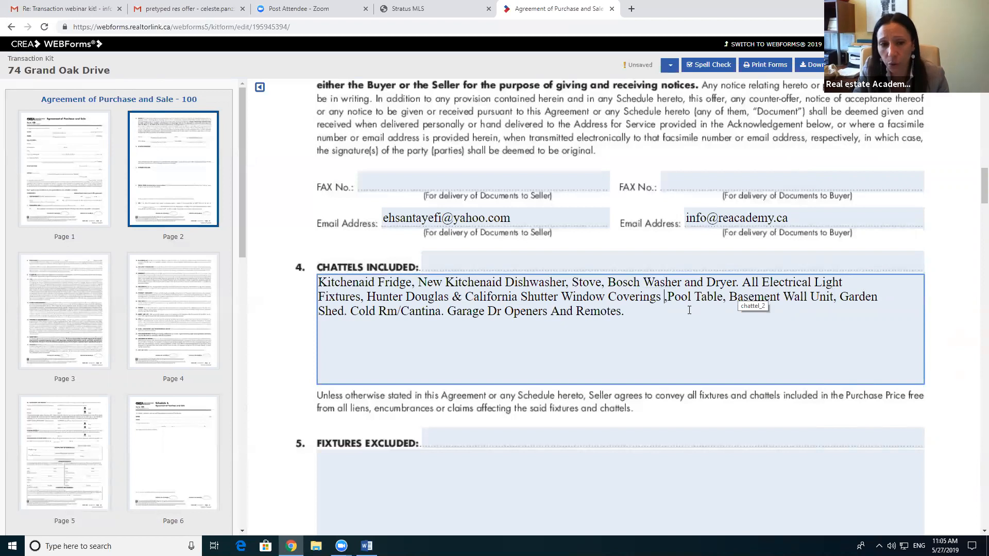
pyautogui.click(393, 311)
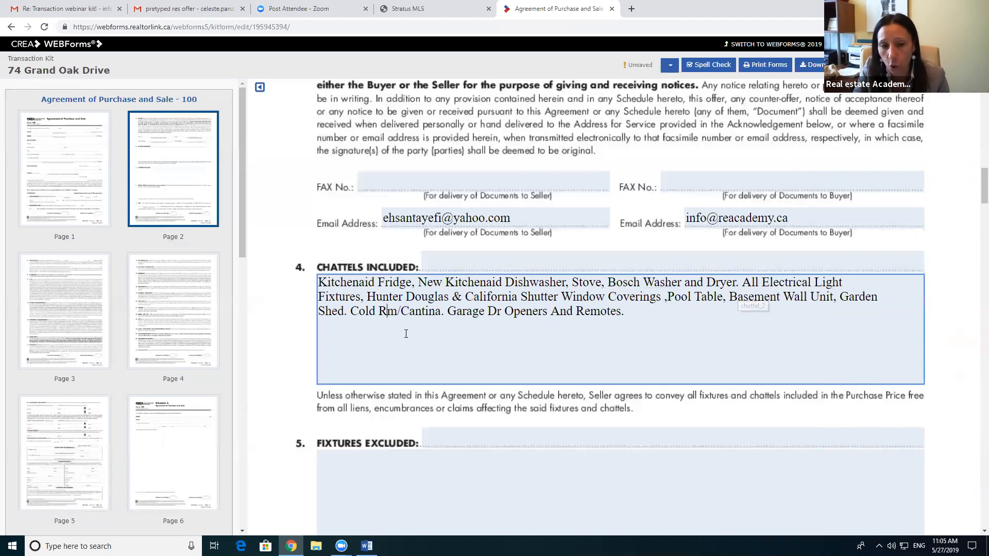
pyautogui.write('oo')
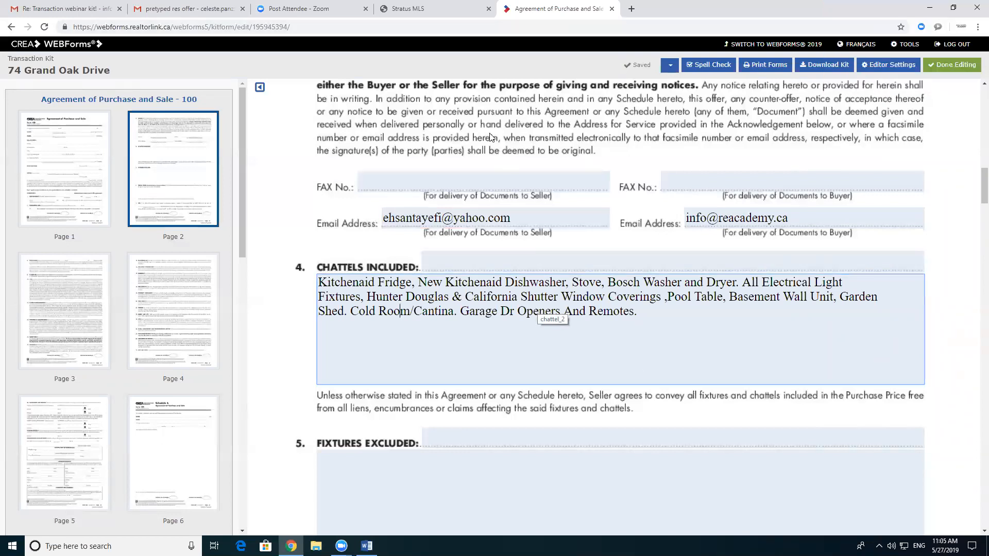
pyautogui.click(423, 6)
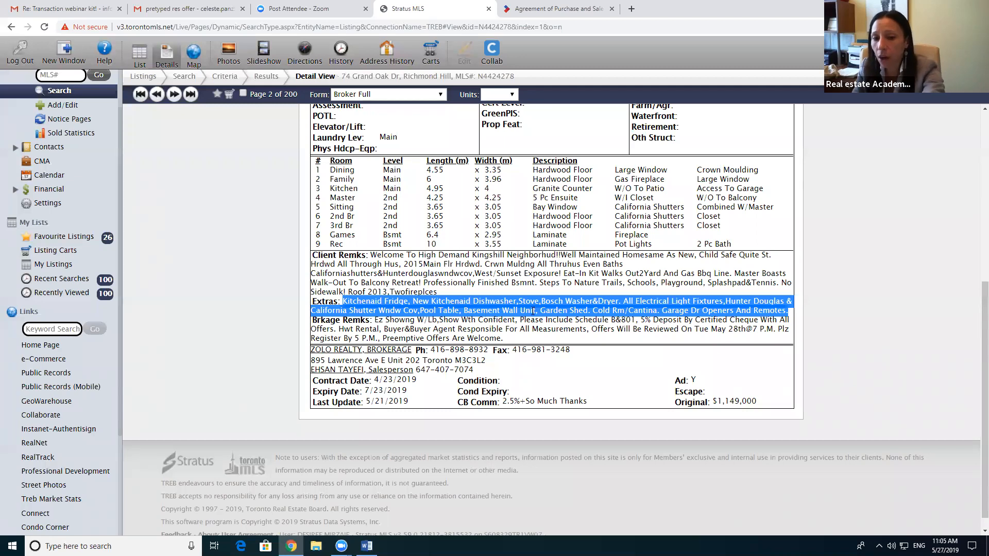
pyautogui.click(530, 8)
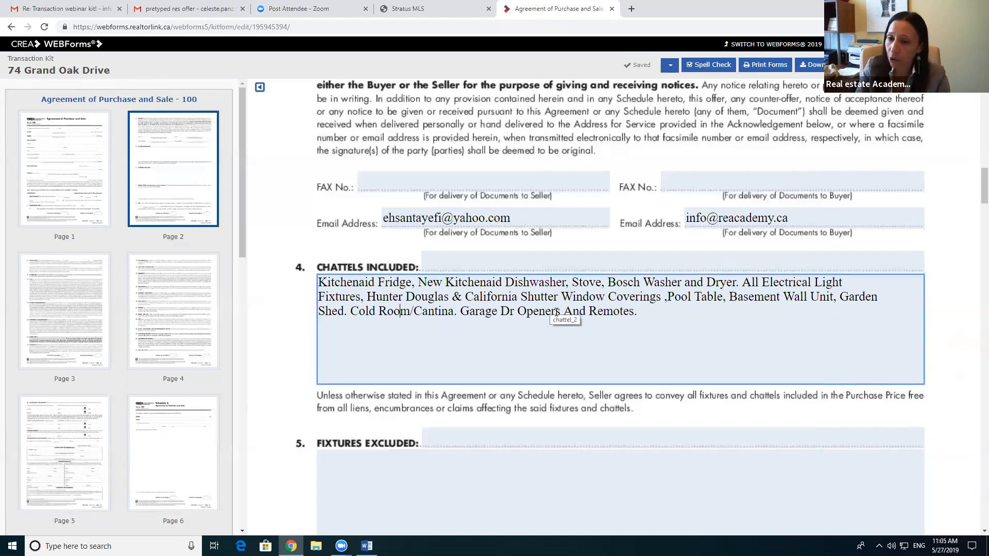
pyautogui.scroll(-3, 556, 315)
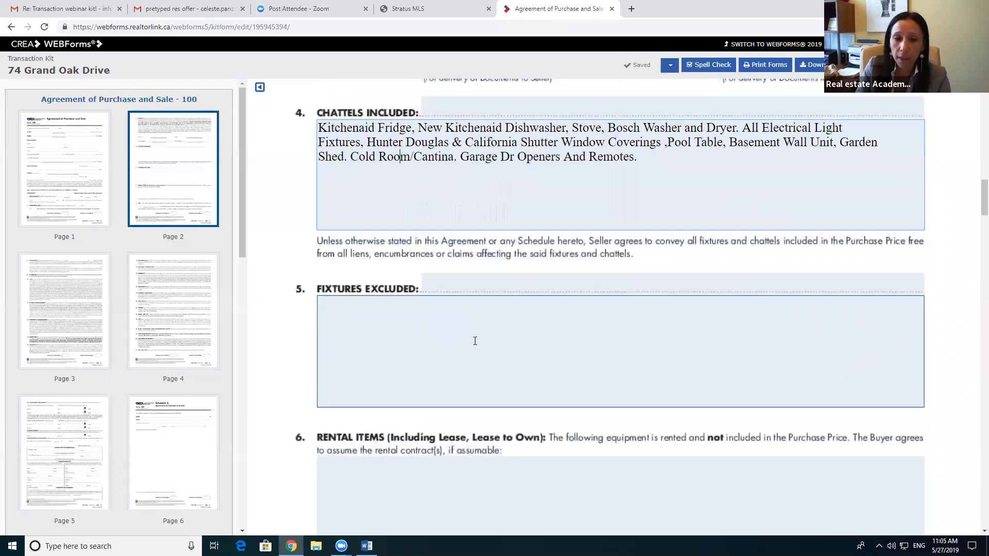
pyautogui.click(367, 329)
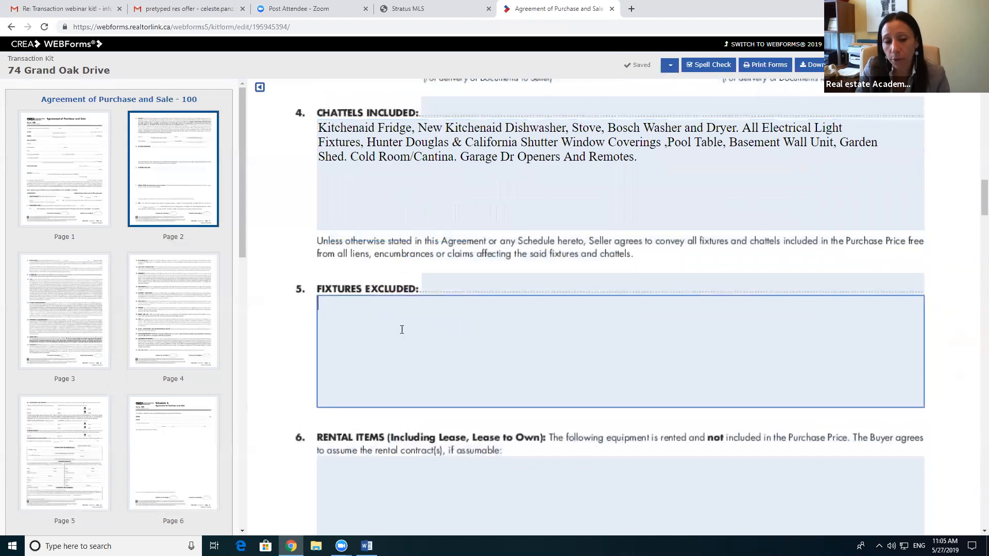
pyautogui.click(415, 10)
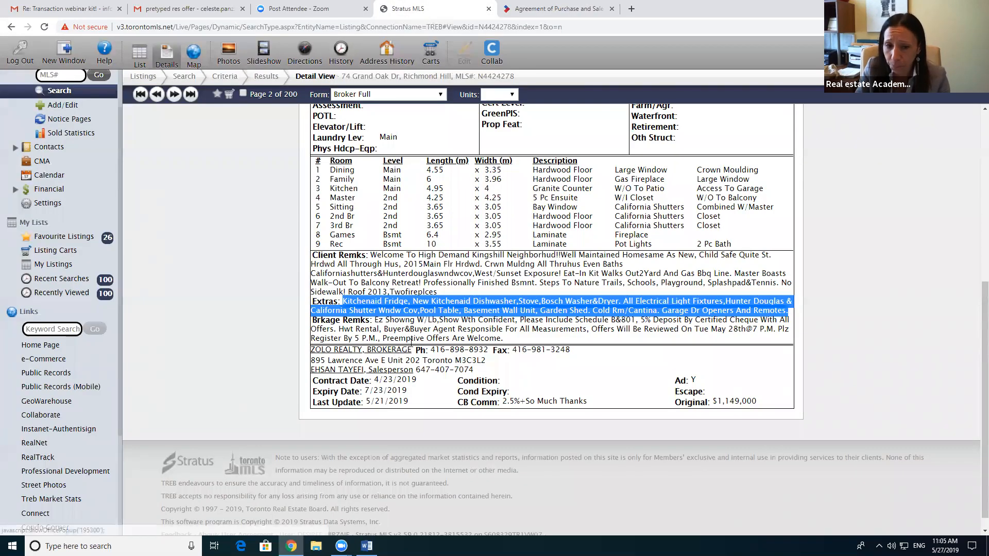
pyautogui.click(365, 301)
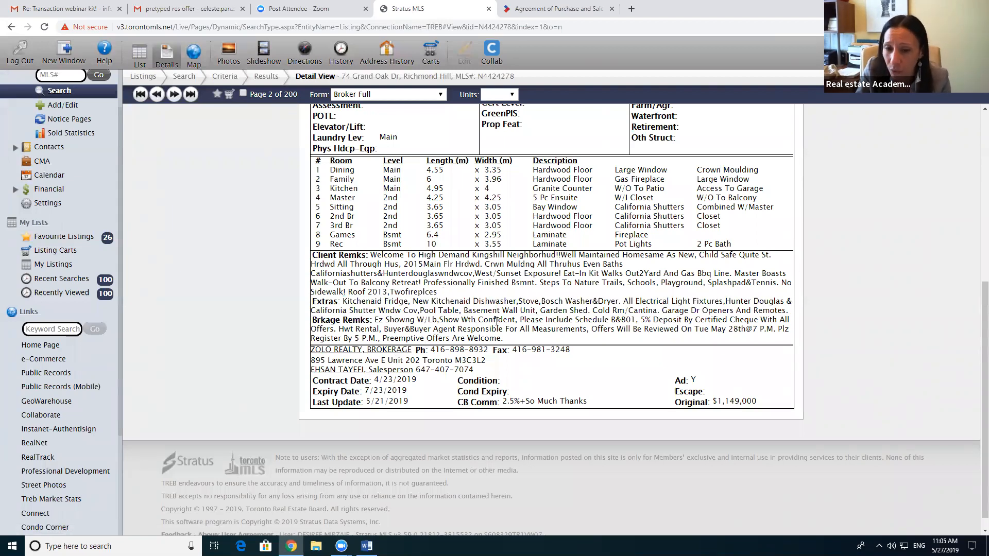
pyautogui.click(556, 11)
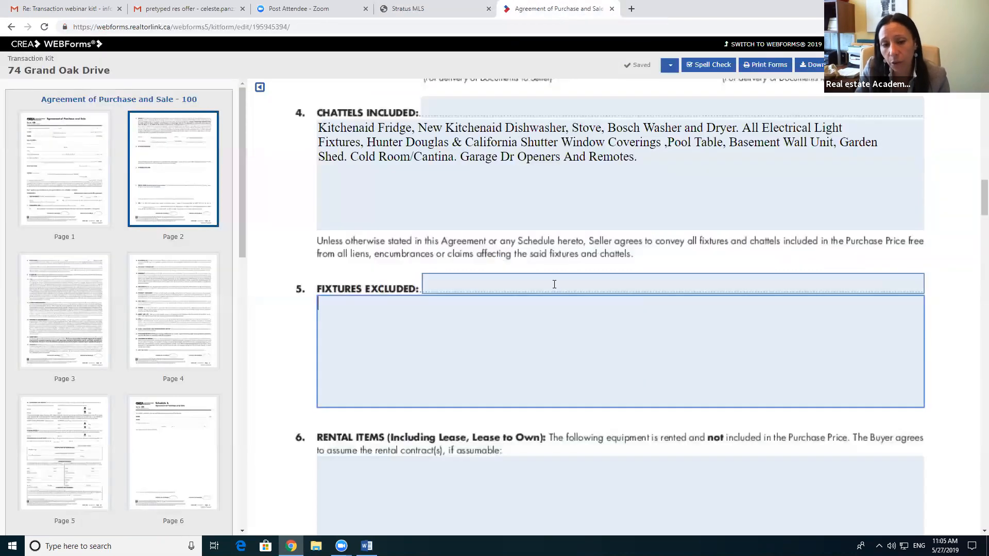
pyautogui.scroll(-3, 554, 283)
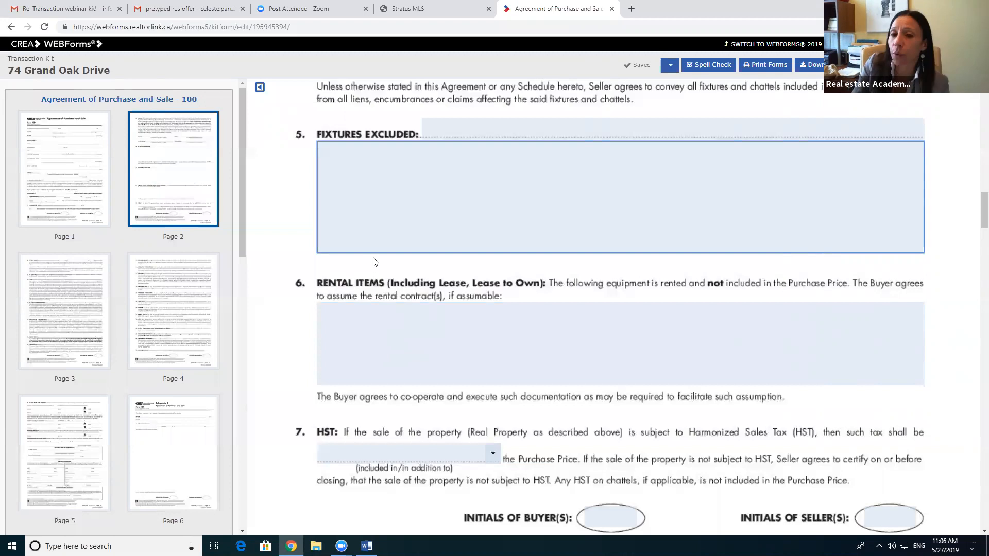
pyautogui.click(441, 5)
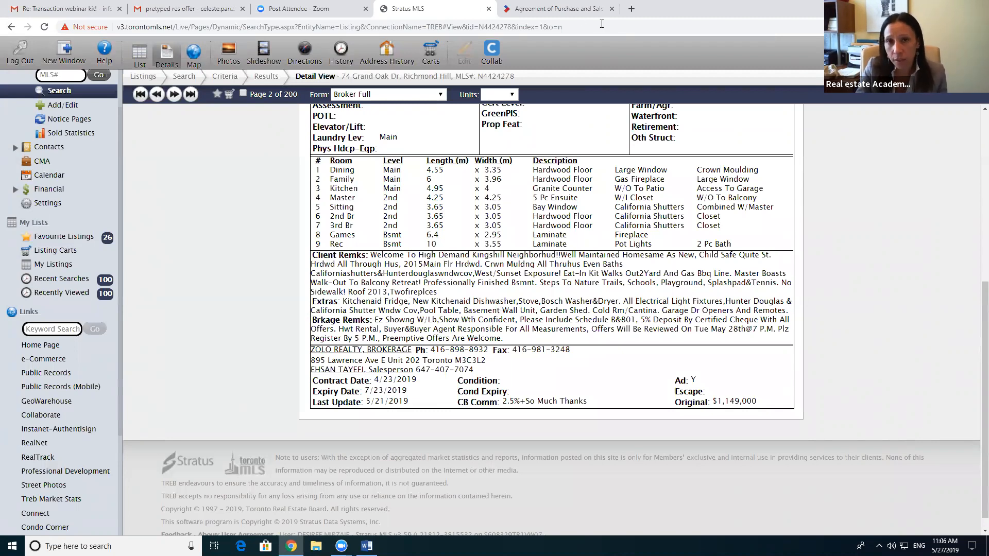
pyautogui.click(589, 9)
# Step: Enter 'Hot Water Tank Rental' in the Rental Items box
pyautogui.click(391, 304)
pyautogui.write('Hot Water Tank Rental')
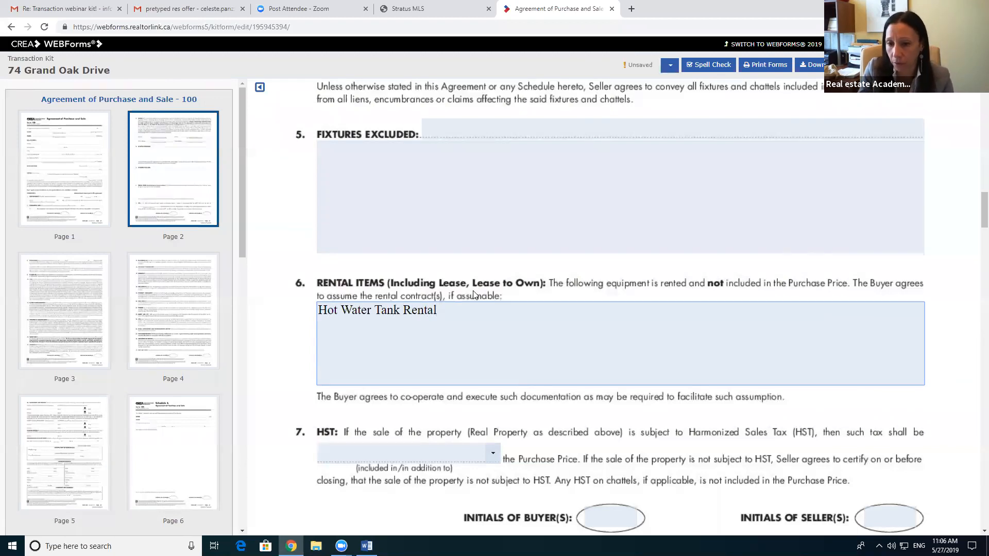
pyautogui.scroll(-3, 554, 358)
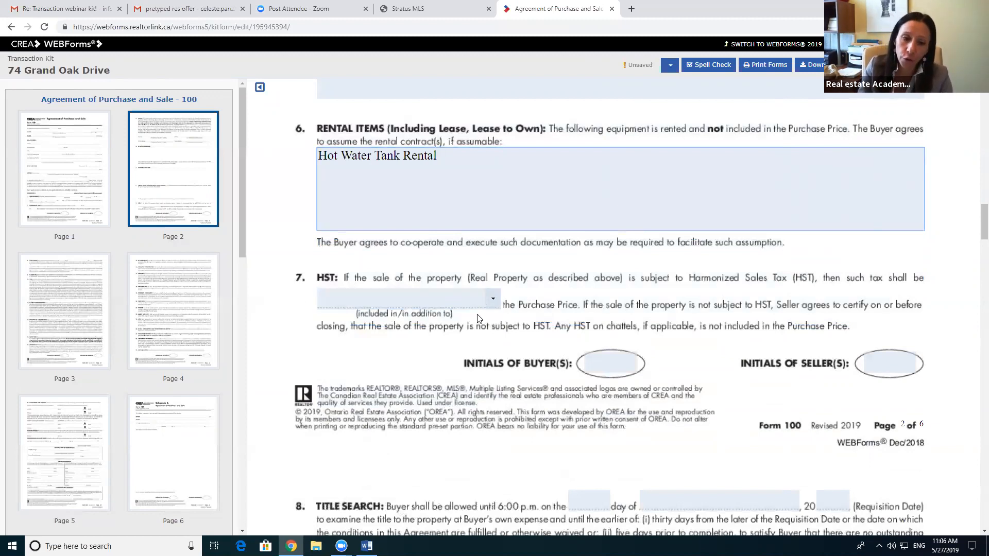
# Step: Set the section 7 HST option to 'included in' the Purchase Price and review the page
pyautogui.click(492, 299)
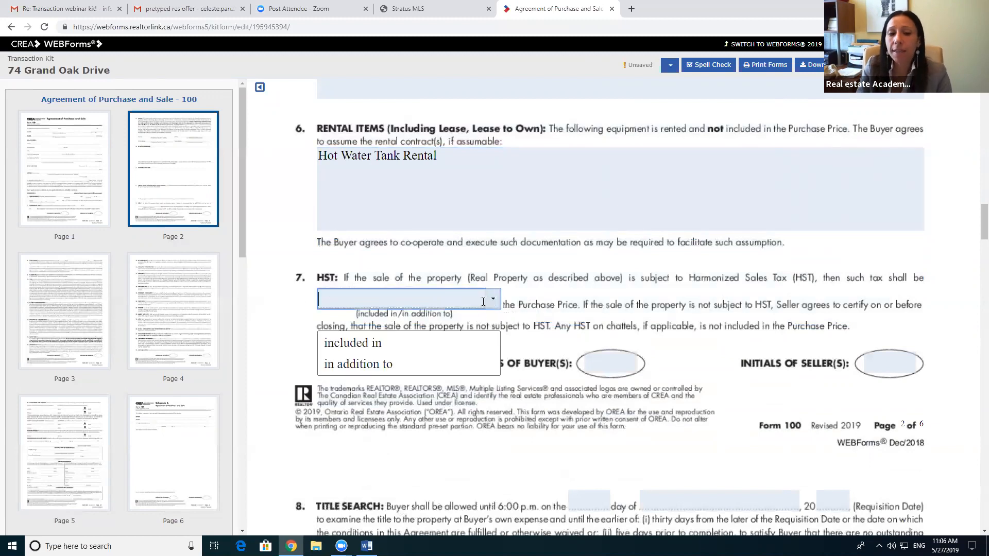
pyautogui.click(413, 343)
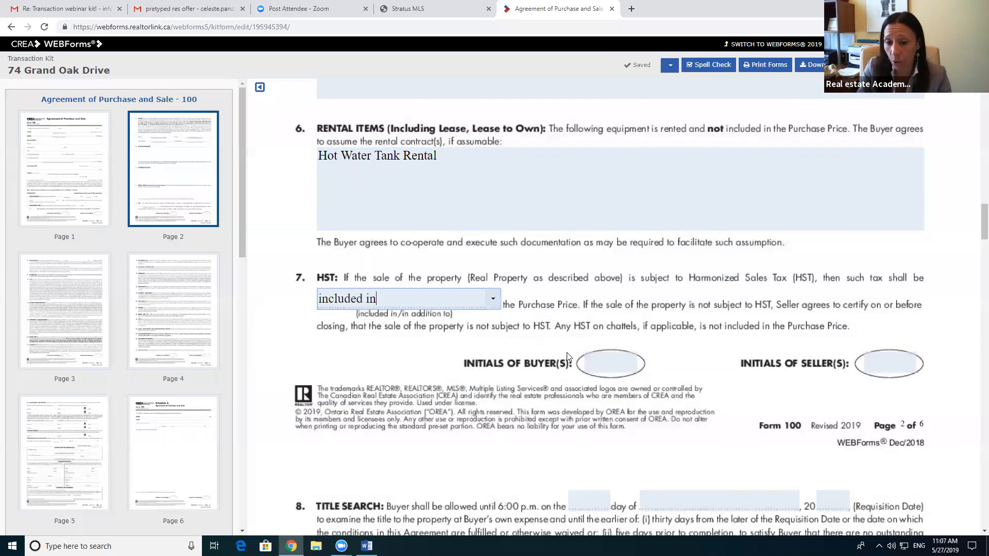
pyautogui.scroll(-2, 571, 370)
pyautogui.scroll(10, 609, 412)
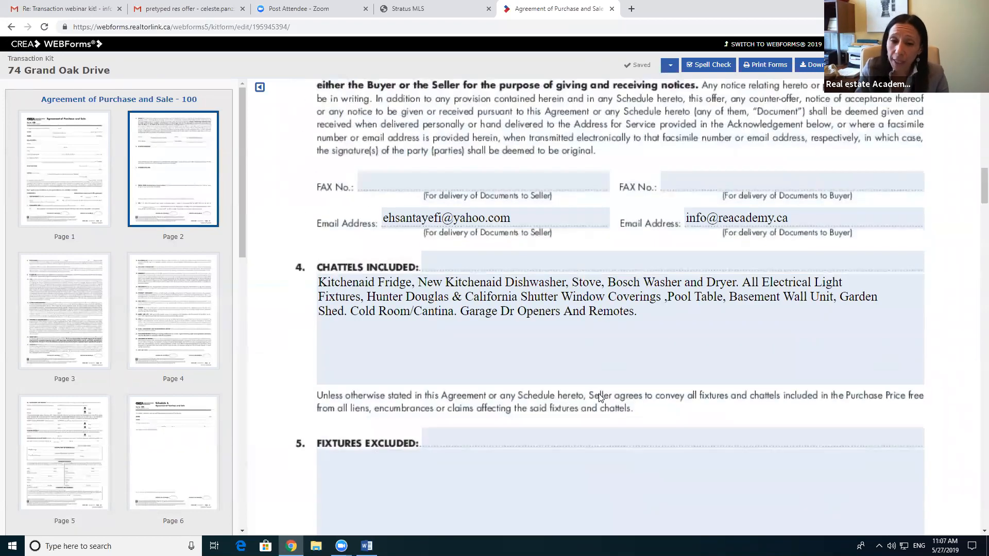
pyautogui.scroll(2, 600, 397)
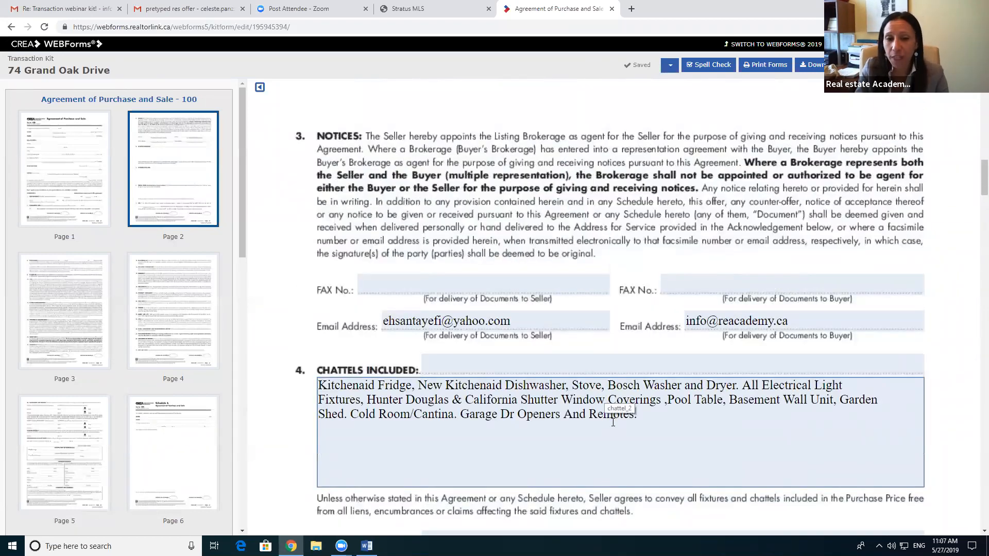
pyautogui.scroll(-8, 615, 417)
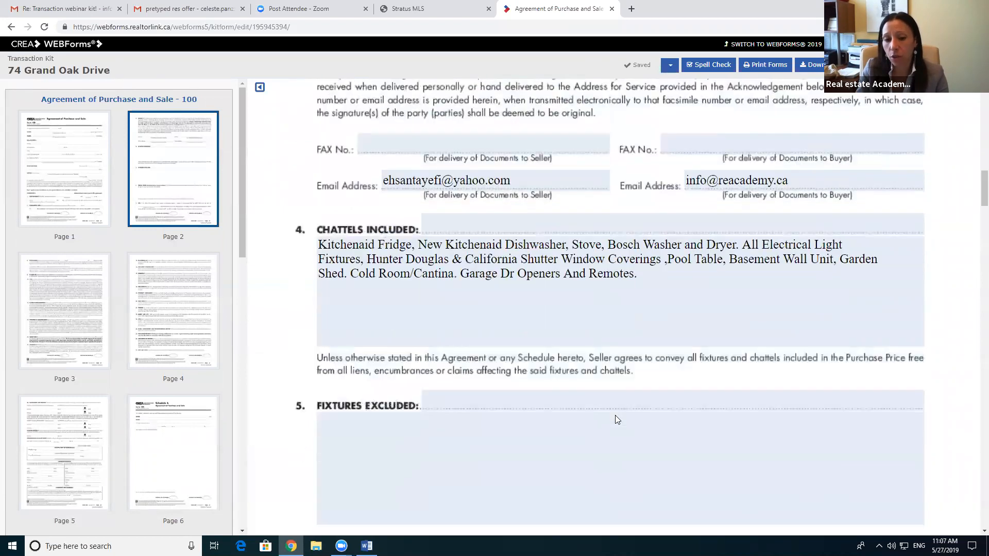
pyautogui.scroll(-5, 617, 418)
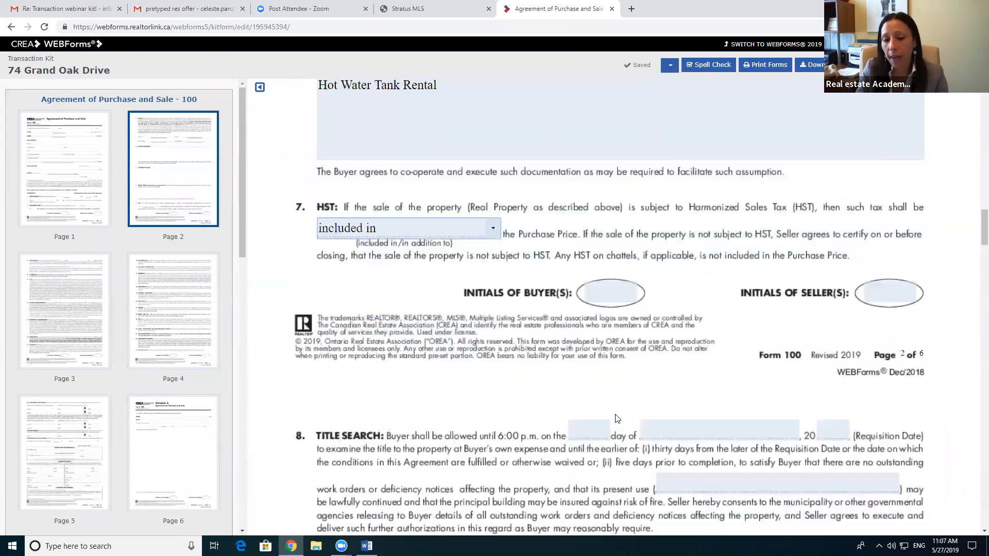
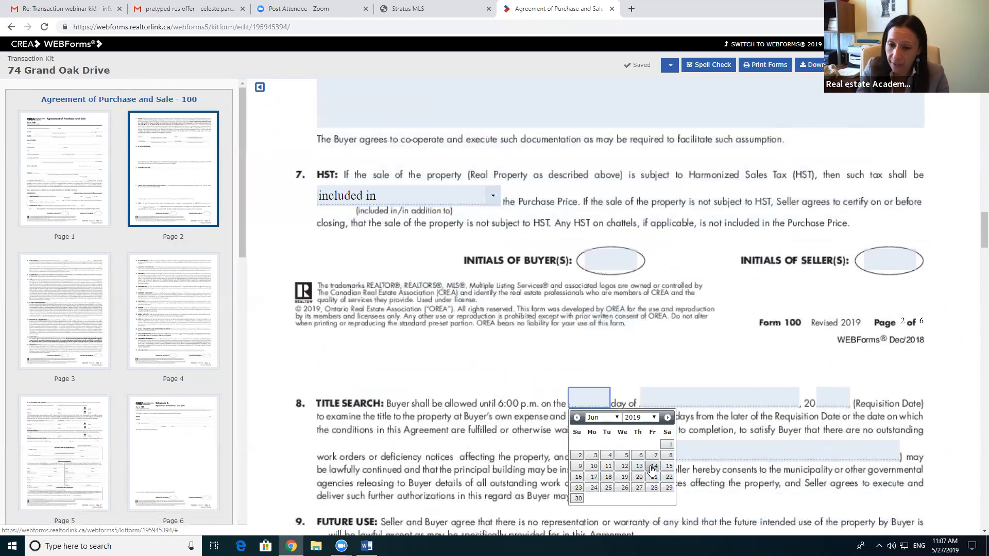
# Step: Pick 14 as the title search requisition date and enter 'Single Family Residential' as present use
pyautogui.click(653, 466)
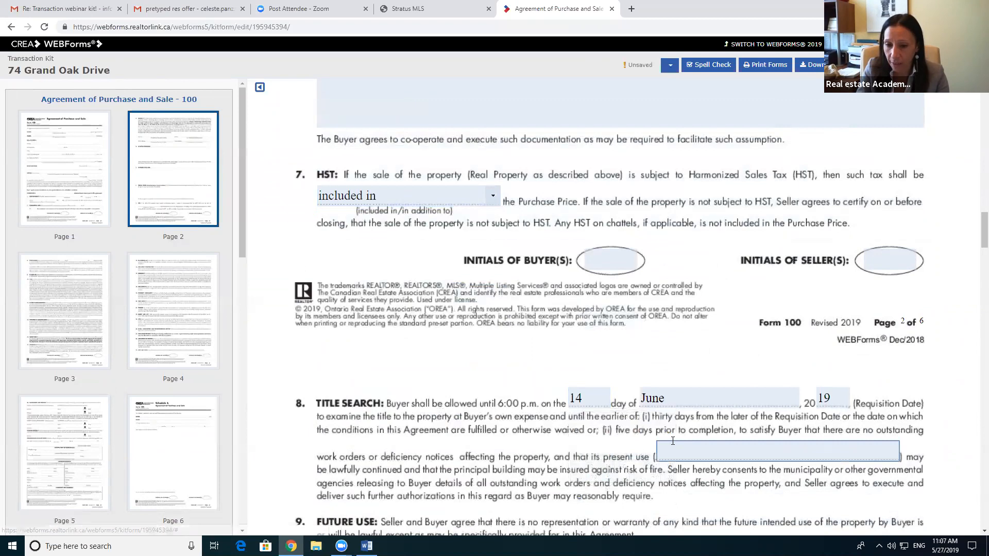
pyautogui.scroll(-2, 457, 365)
pyautogui.click(693, 354)
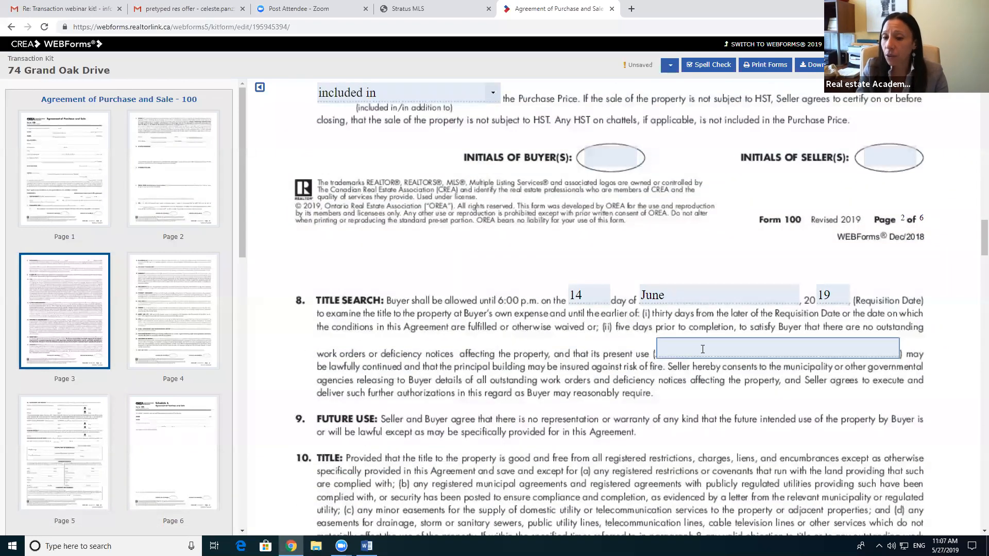
pyautogui.write('Sing')
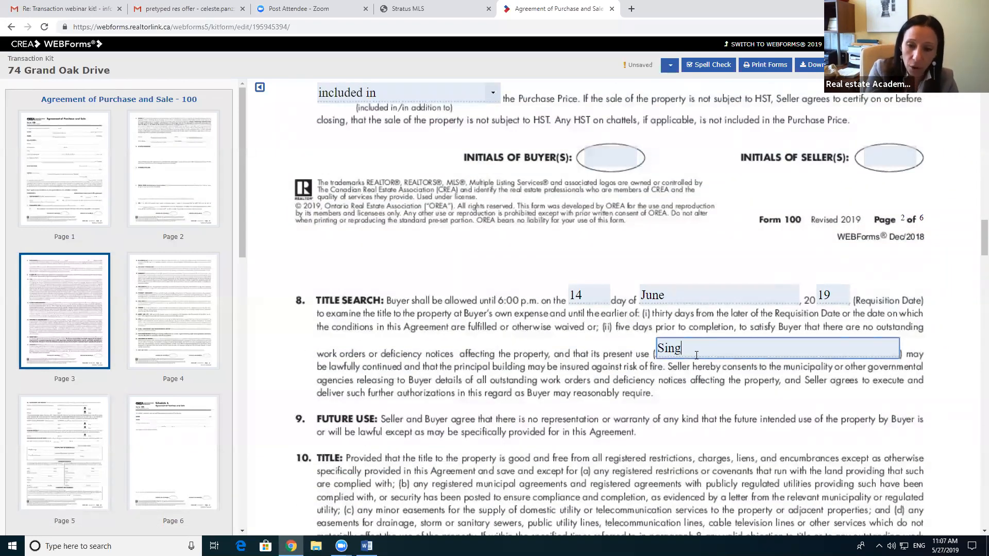
pyautogui.write('le Family ')
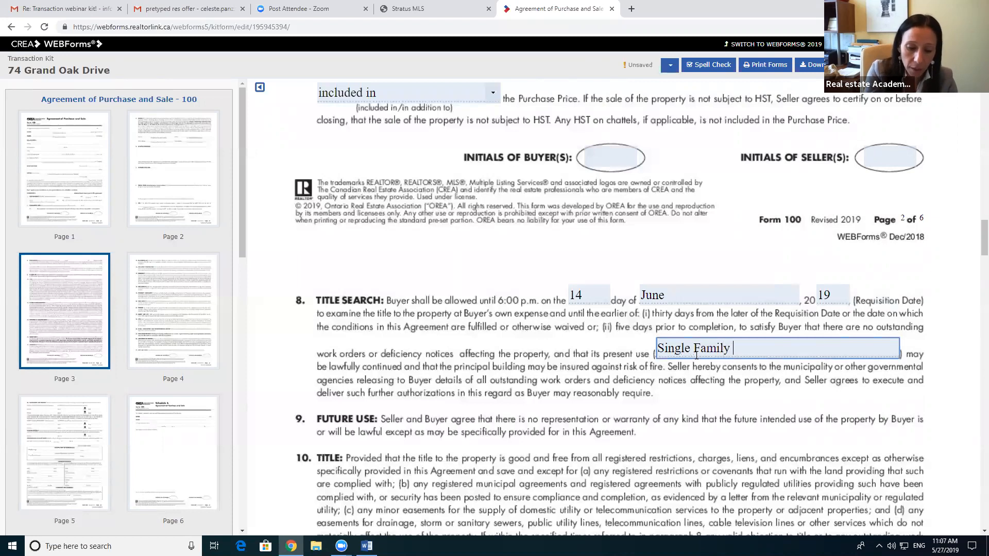
pyautogui.write('Residential')
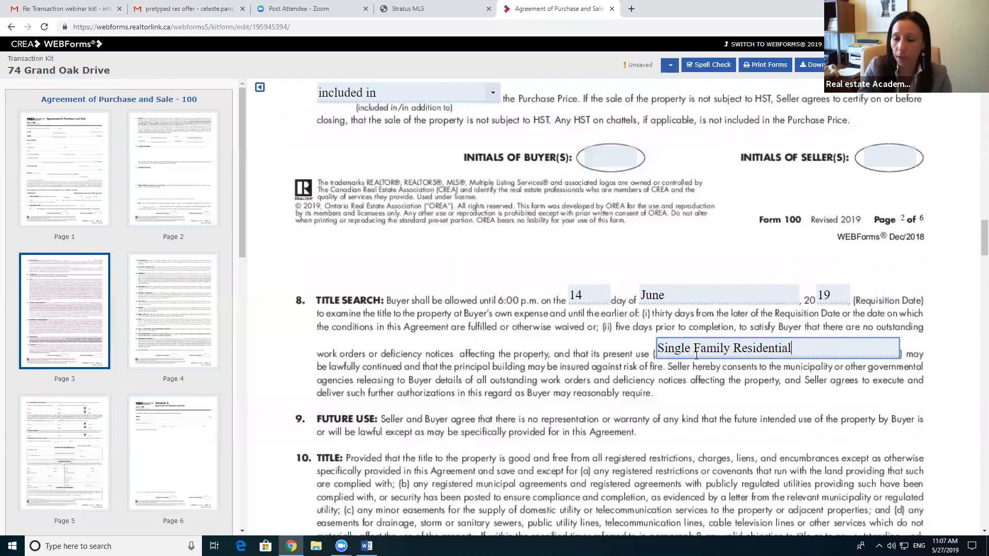
pyautogui.scroll(-2, 684, 357)
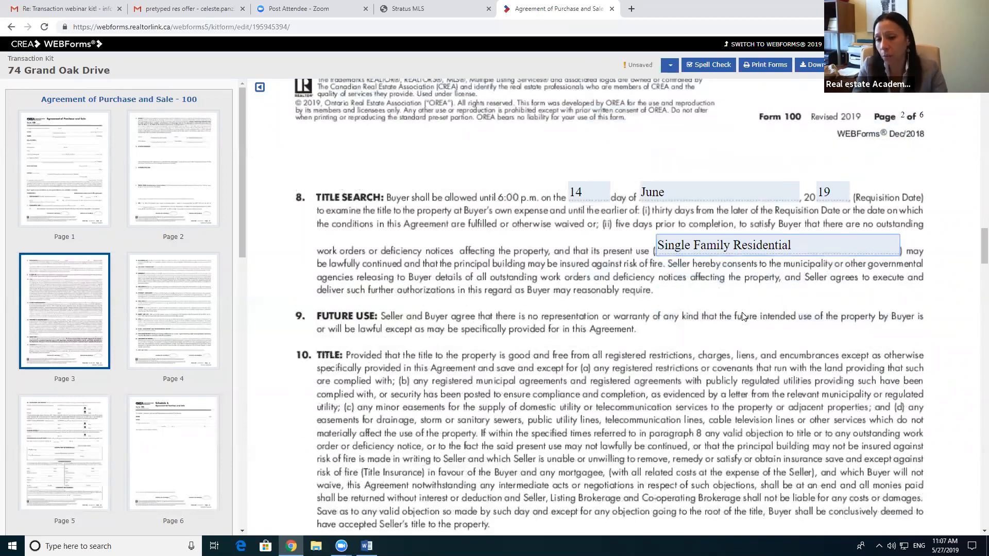
pyautogui.scroll(-8, 743, 317)
pyautogui.scroll(-12, 576, 264)
pyautogui.scroll(-16, 651, 288)
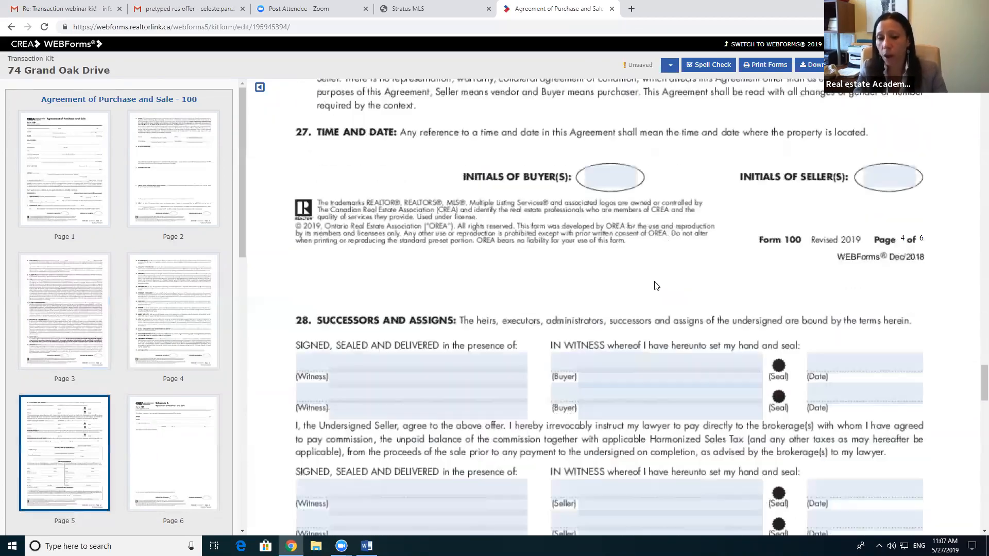
# Step: Replace the co-op salesperson with the buyer agent's name
pyautogui.scroll(-8, 656, 286)
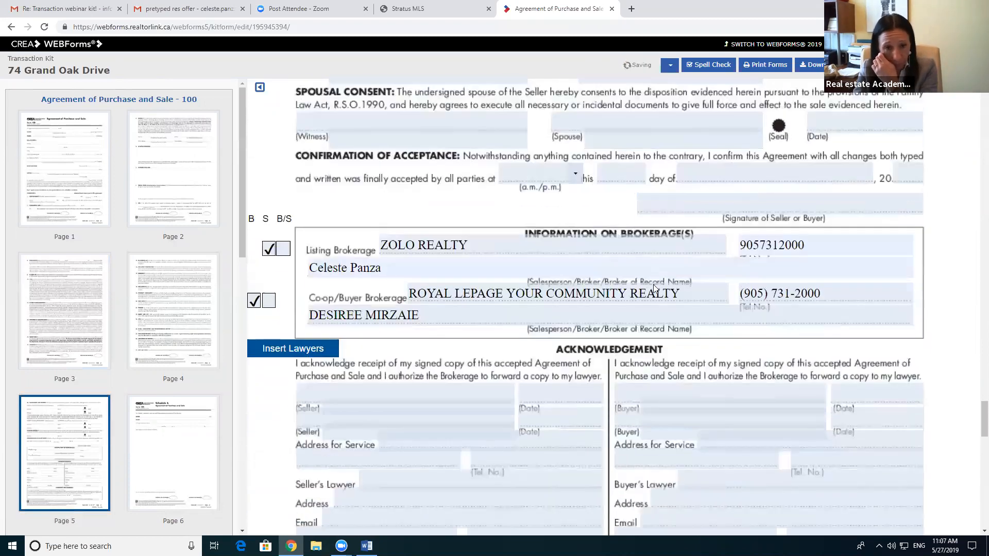
pyautogui.moveTo(448, 316); pyautogui.dragTo(290, 311)
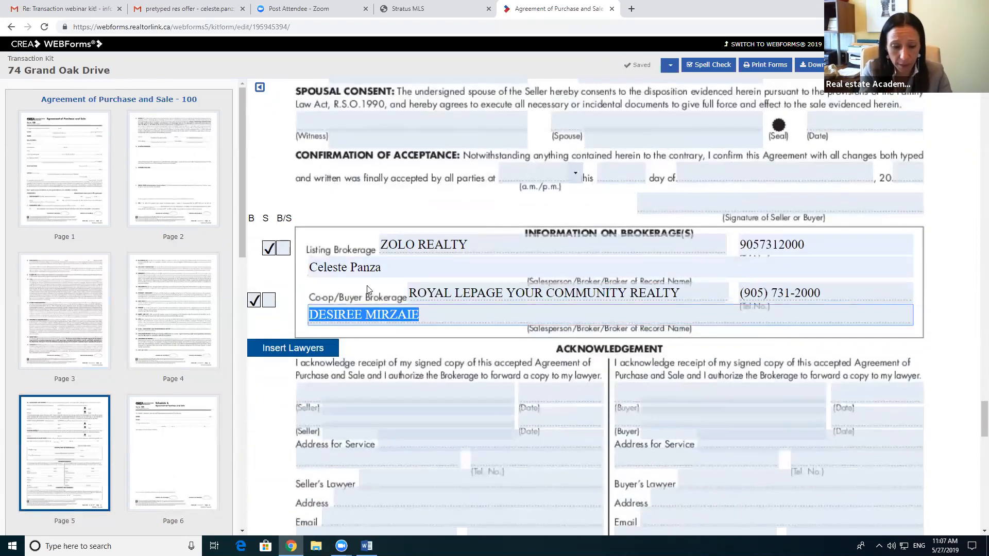
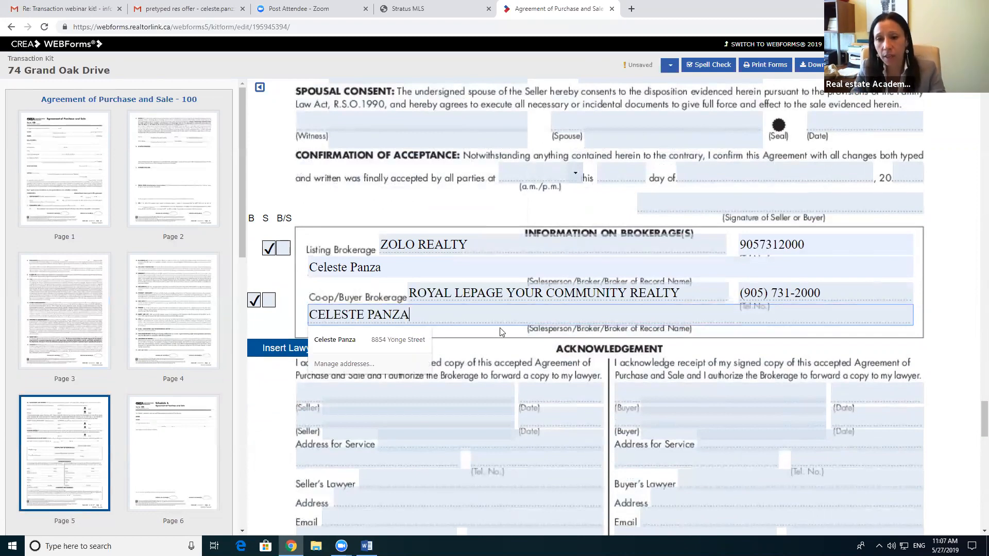
pyautogui.click(472, 272)
# Step: Clear the listing salesperson field and enter the listing agent's name from the Stratus MLS listing
pyautogui.click(499, 286)
pyautogui.moveTo(422, 269); pyautogui.dragTo(328, 274)
pyautogui.press('BackSpace')
pyautogui.press('BackSpace')
pyautogui.press('BackSpace')
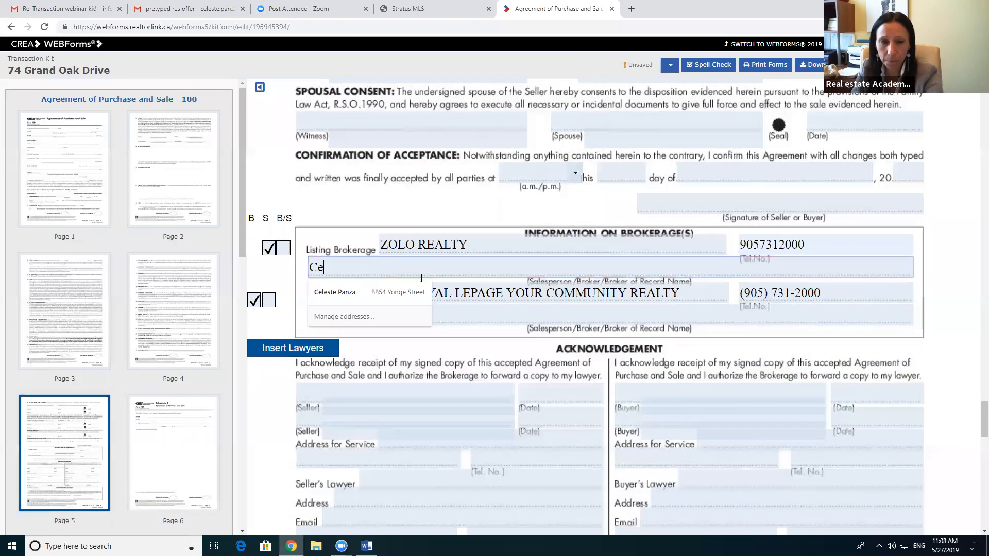
pyautogui.click(407, 9)
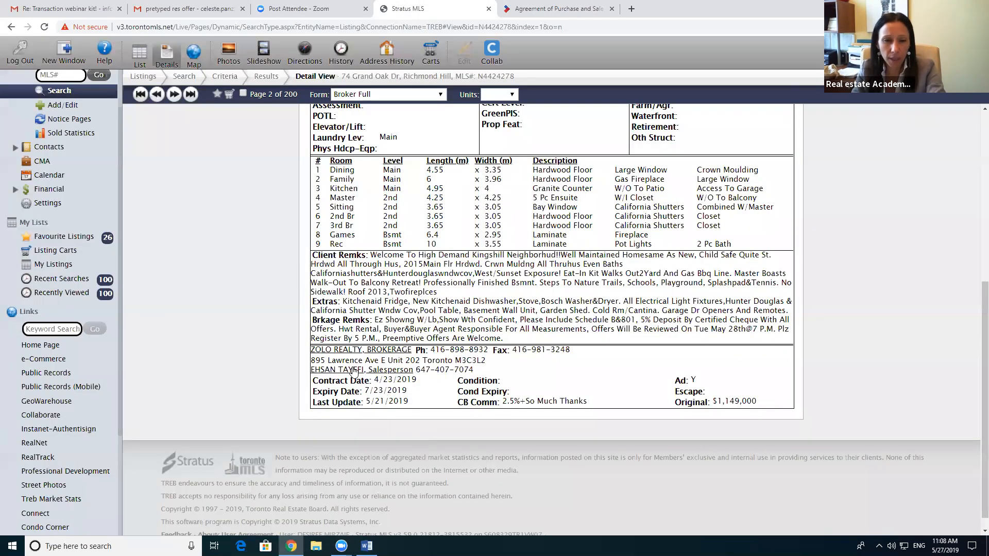
pyautogui.click(531, 14)
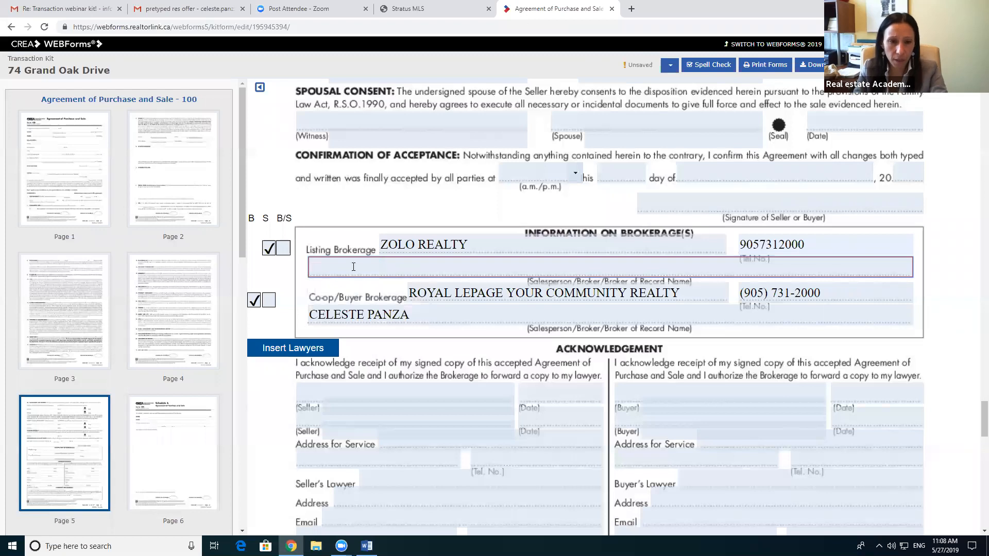
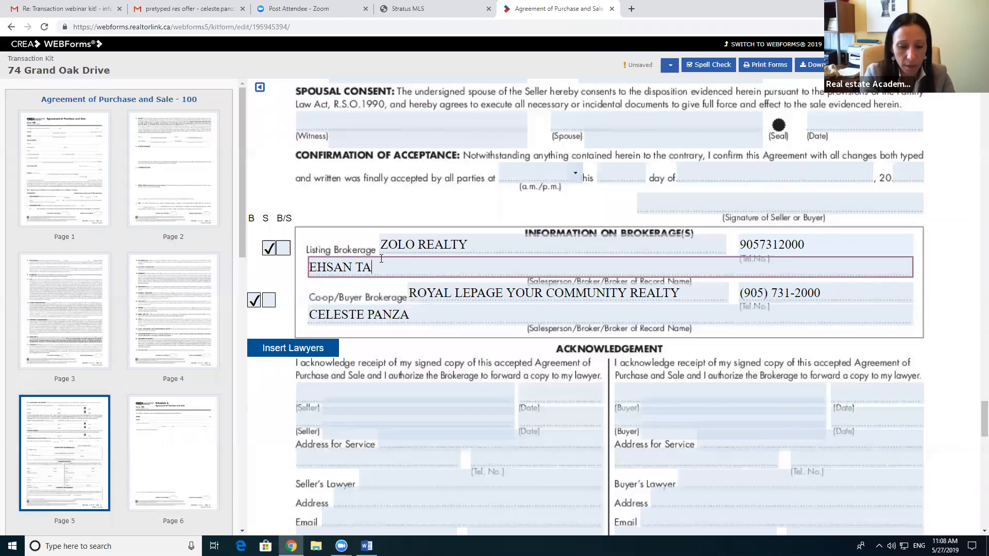
pyautogui.click(502, 395)
pyautogui.click(502, 395)
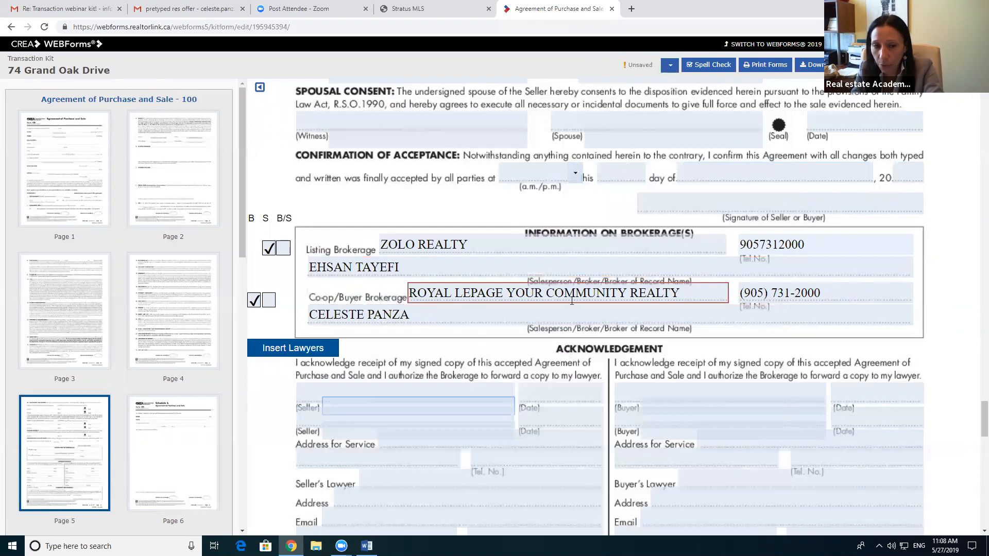
# Step: Review Schedule A's buyer, seller and property details, then bring up the pretyped residential offer in Word
pyautogui.scroll(-1, 606, 301)
pyautogui.scroll(-3, 607, 301)
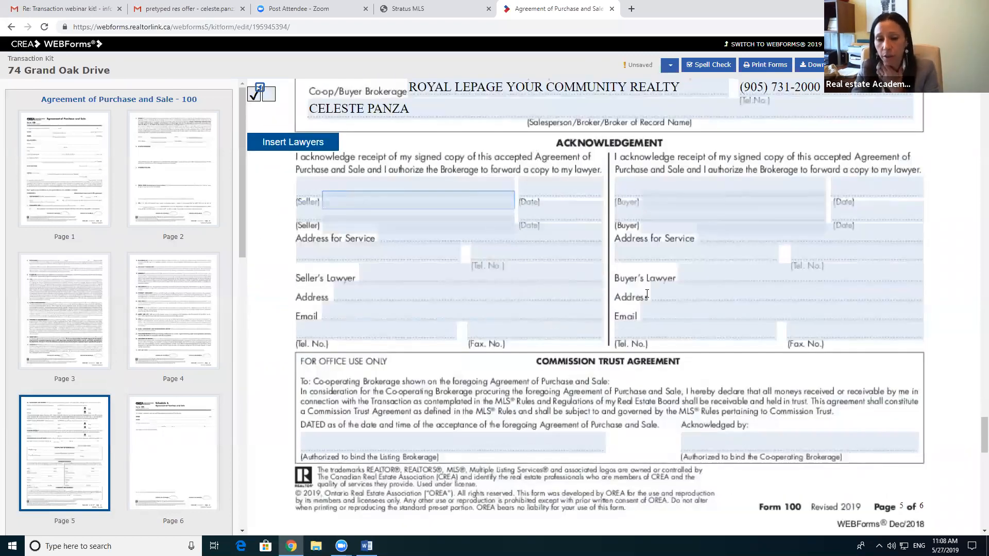
pyautogui.scroll(-2, 645, 287)
pyautogui.scroll(-2, 642, 285)
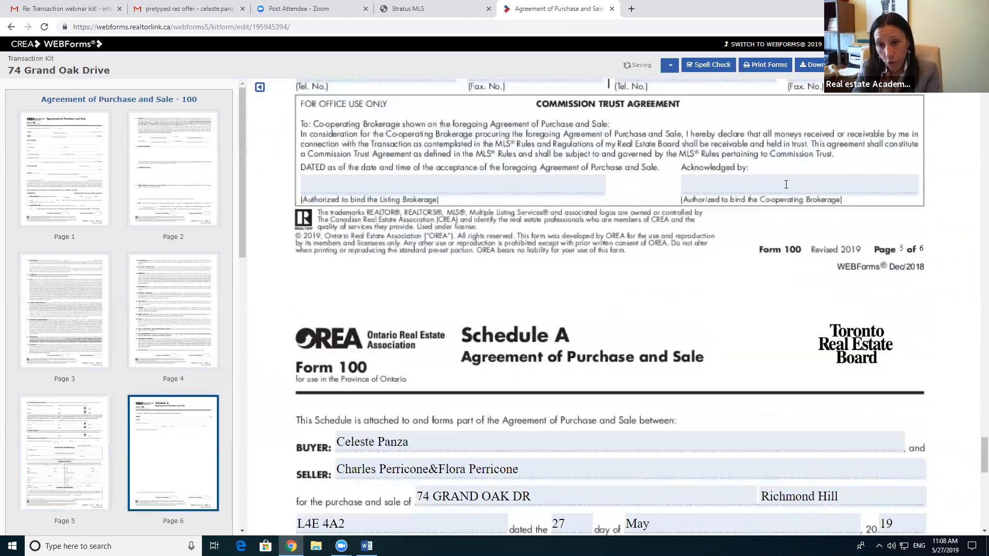
pyautogui.scroll(-3, 744, 254)
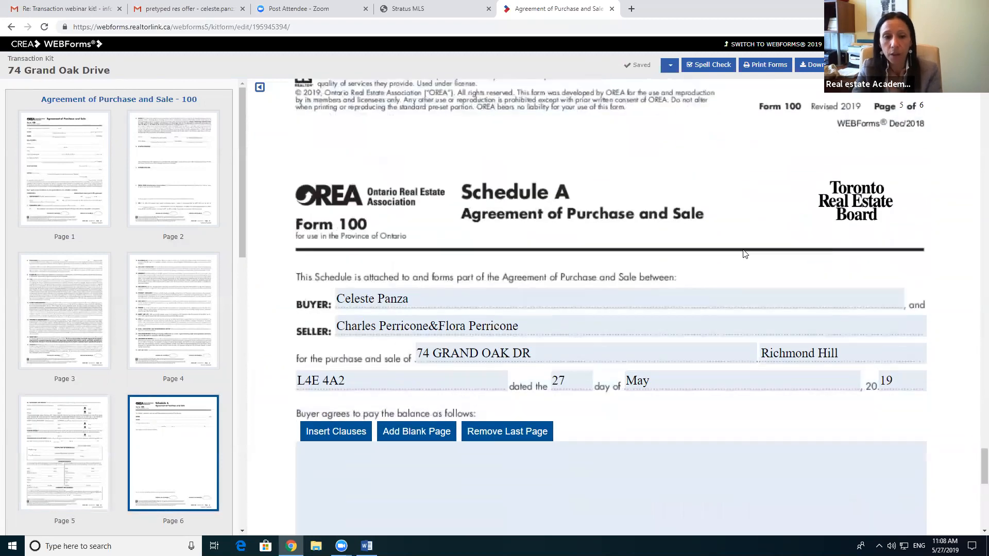
pyautogui.scroll(-2, 744, 254)
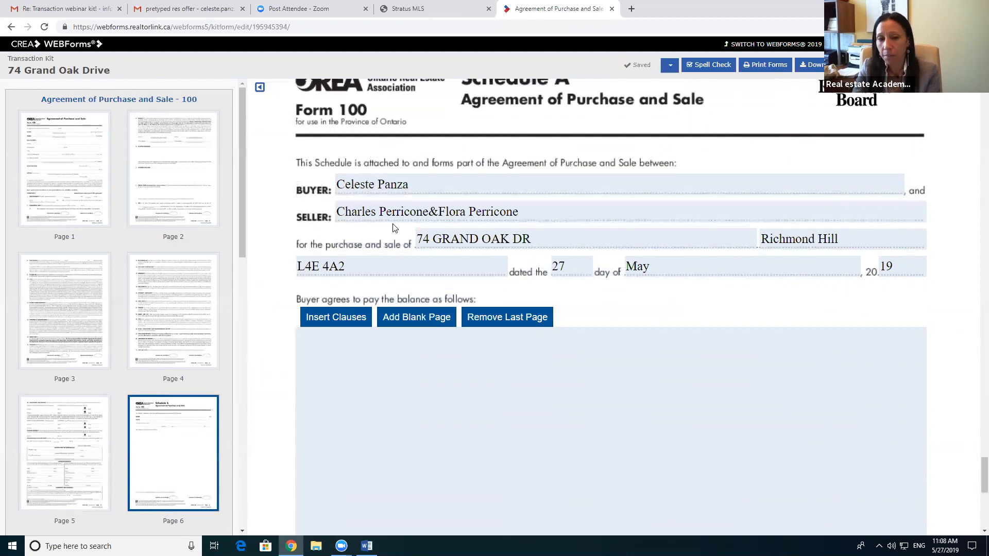
pyautogui.scroll(-2, 550, 258)
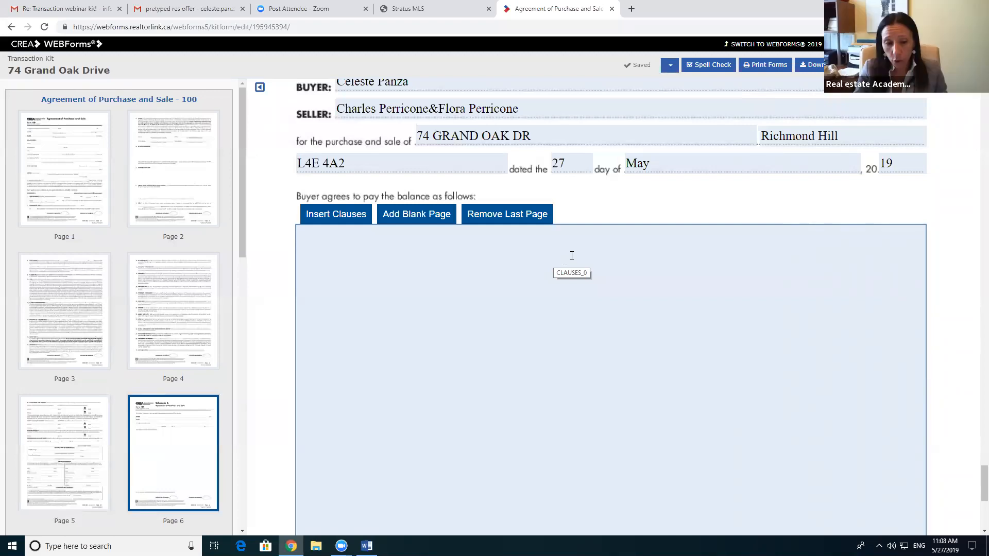
pyautogui.click(366, 546)
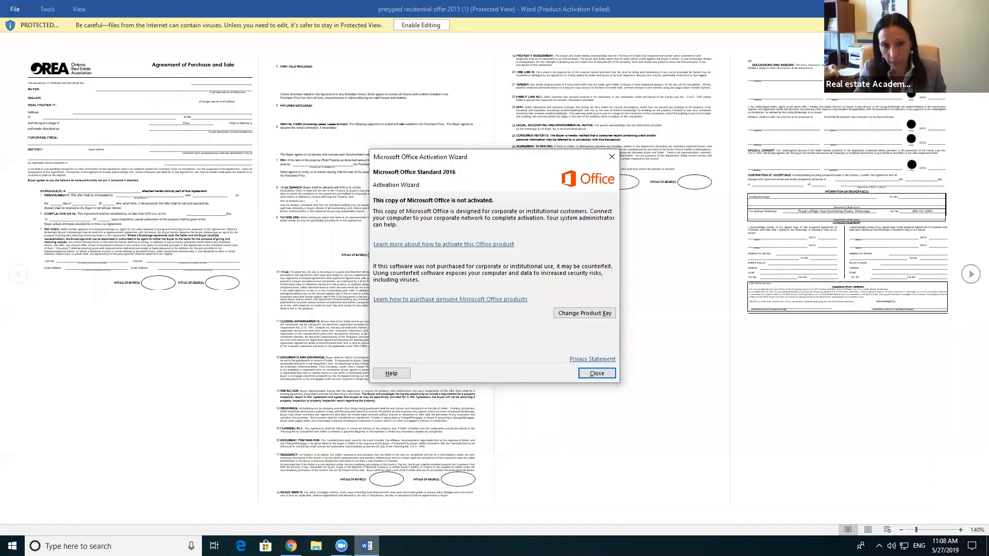
# Step: Dismiss the activation notice, enable editing, and read the offer's Schedule A clauses before returning to WEBForms
pyautogui.click(607, 373)
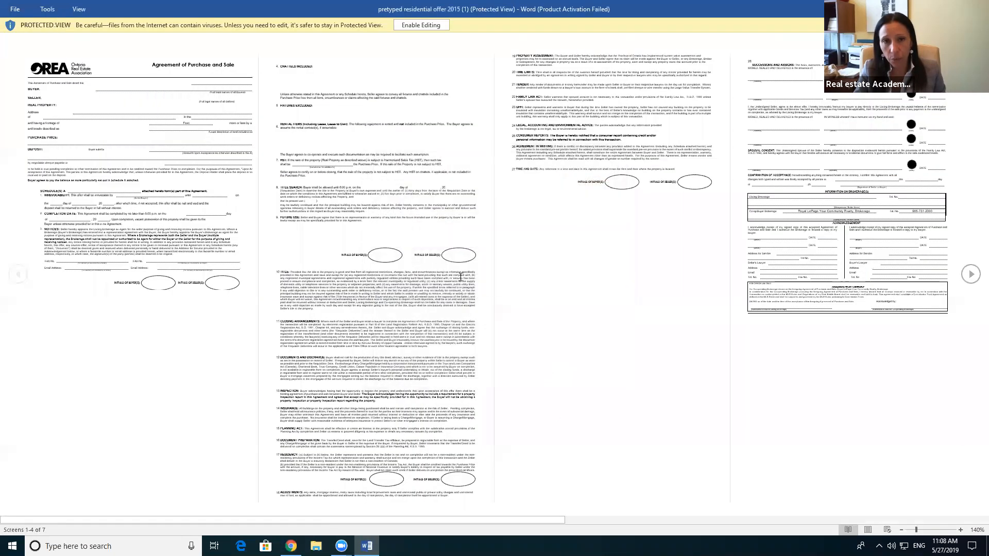
pyautogui.click(420, 27)
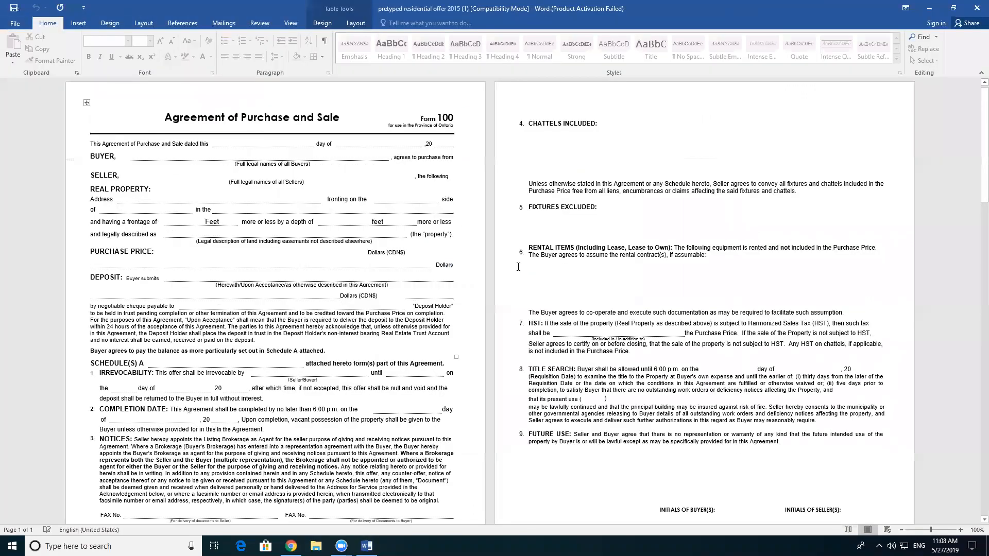
pyautogui.scroll(-5, 642, 304)
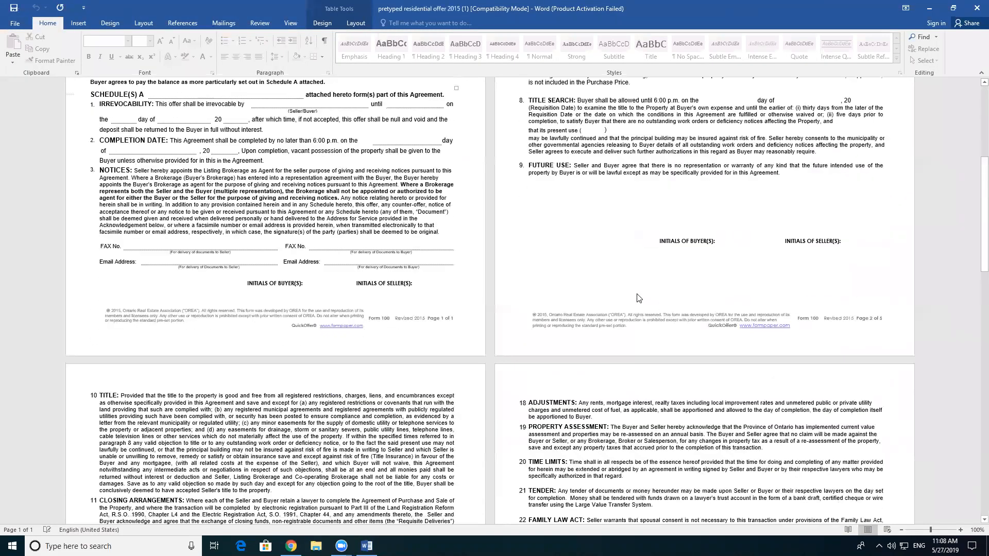
pyautogui.scroll(-5, 637, 290)
pyautogui.scroll(-10, 637, 289)
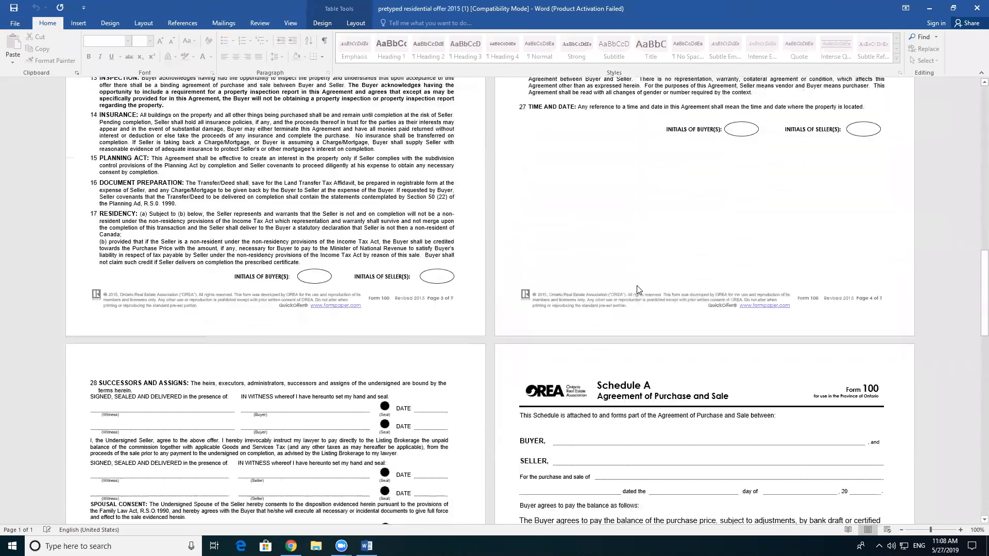
pyautogui.scroll(-5, 638, 285)
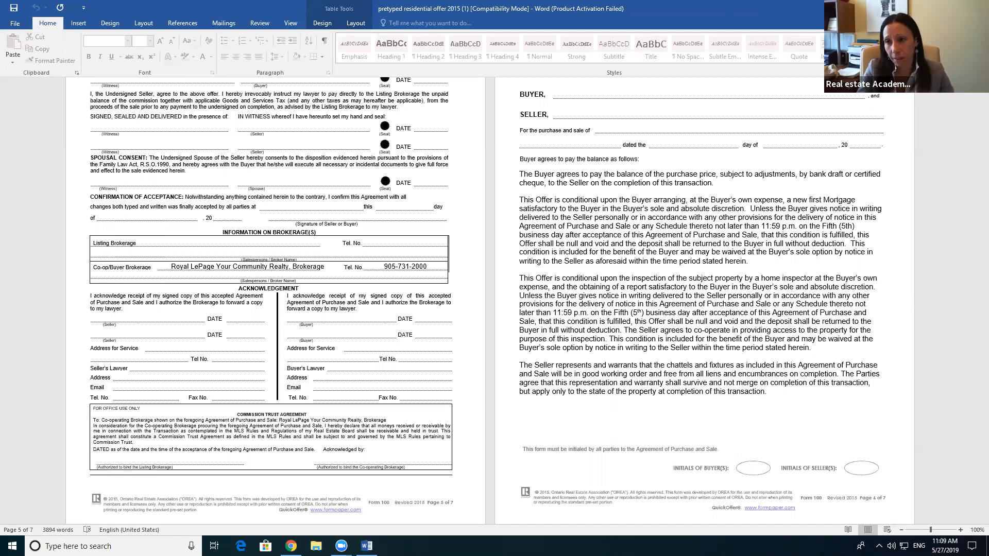
pyautogui.hotkey('alt', 'Tab')
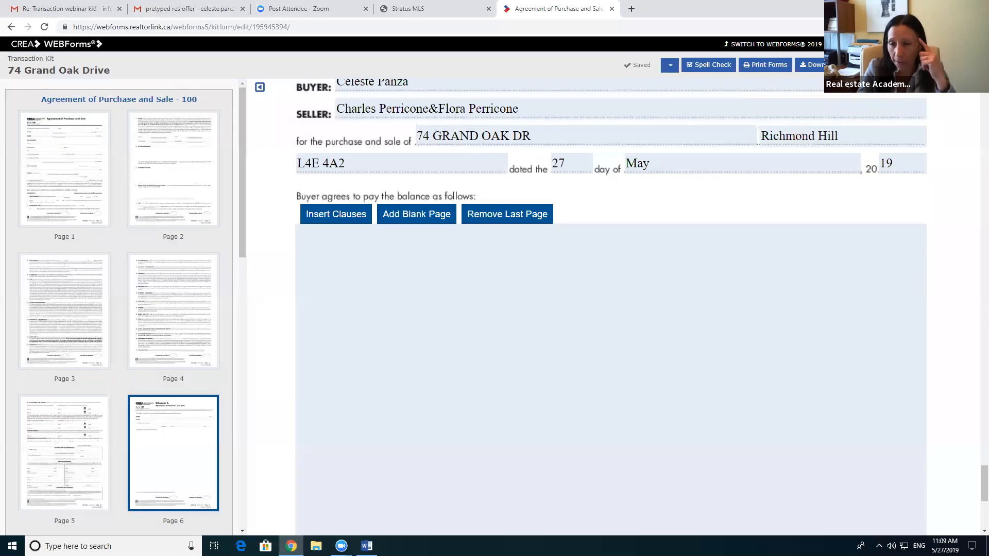
# Step: Start inserting Schedule A clauses and show the 304-clause library for Agreement of Purchase and Sale - 100
pyautogui.click(349, 216)
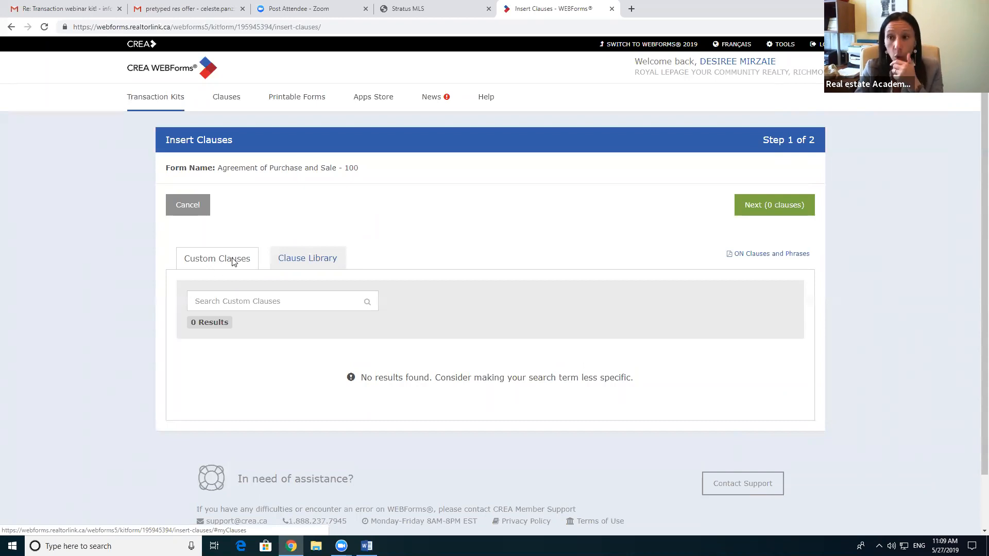
pyautogui.click(320, 261)
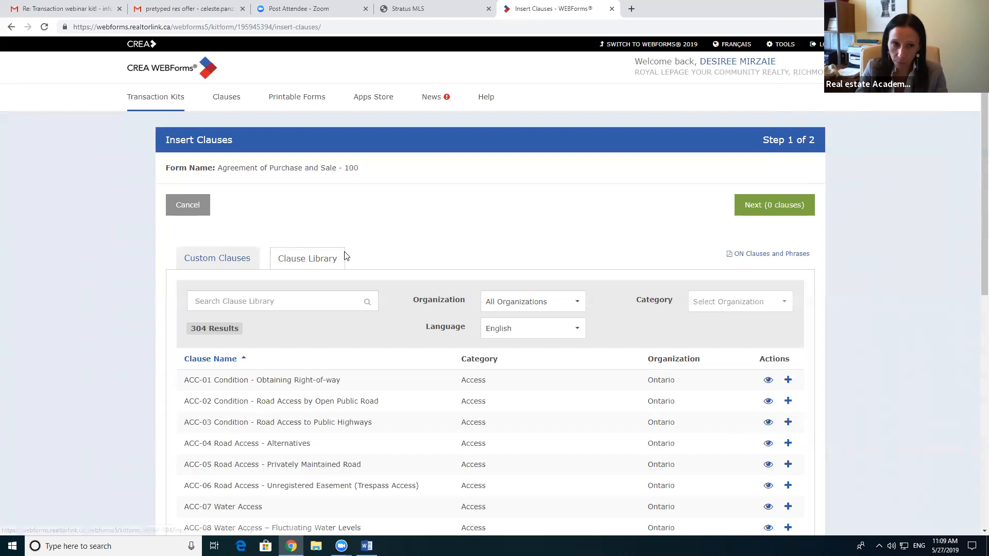
pyautogui.scroll(-1, 330, 256)
pyautogui.scroll(-1, 322, 259)
# Step: Search 'BALANCE', preview and add DEP/PAY-02 Balance of Purchase Price, then clear the search
pyautogui.click(246, 198)
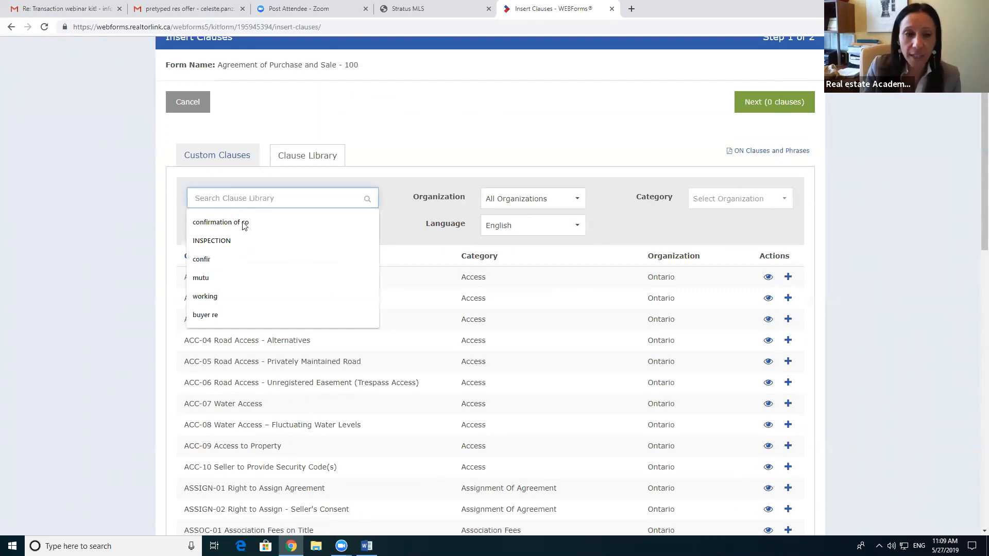
pyautogui.write('BALANCE')
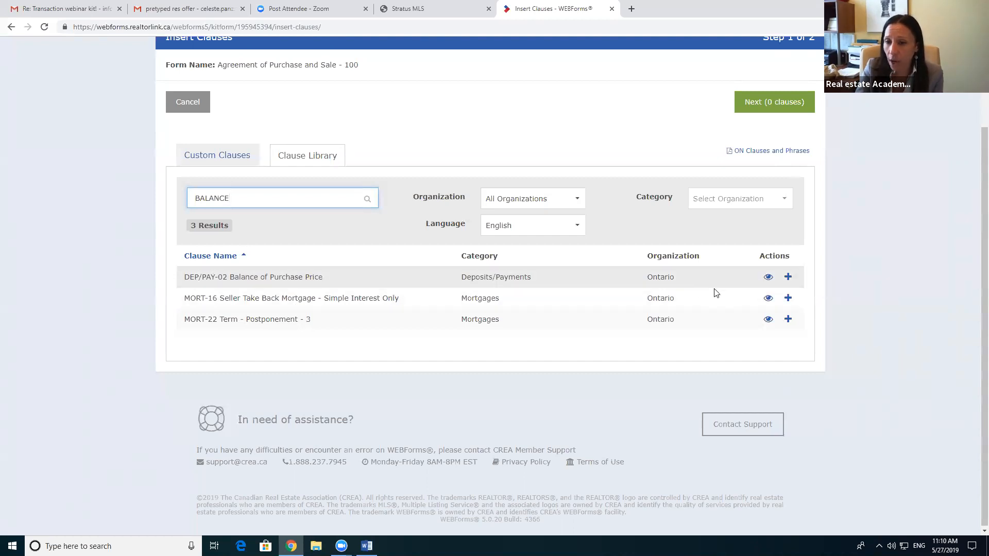
pyautogui.click(768, 277)
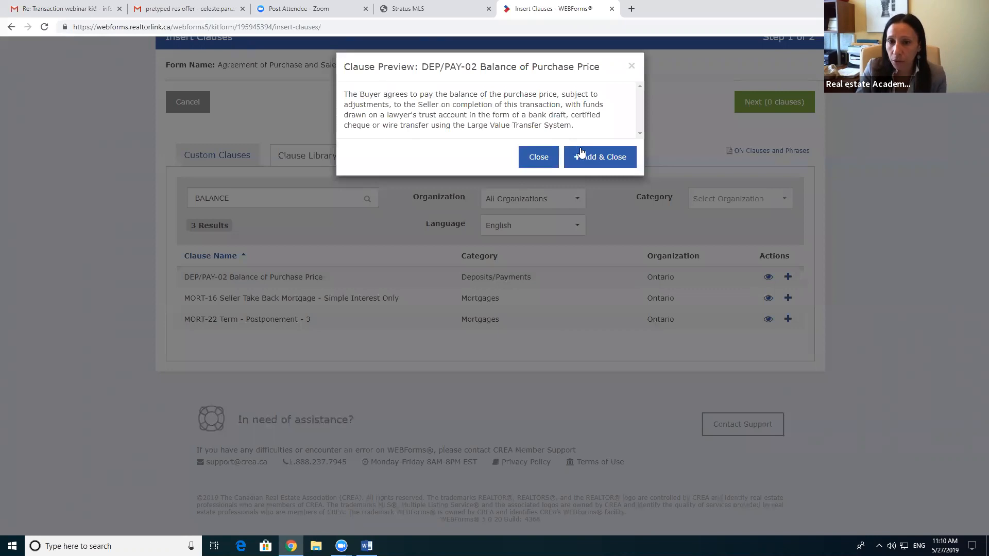
pyautogui.click(597, 157)
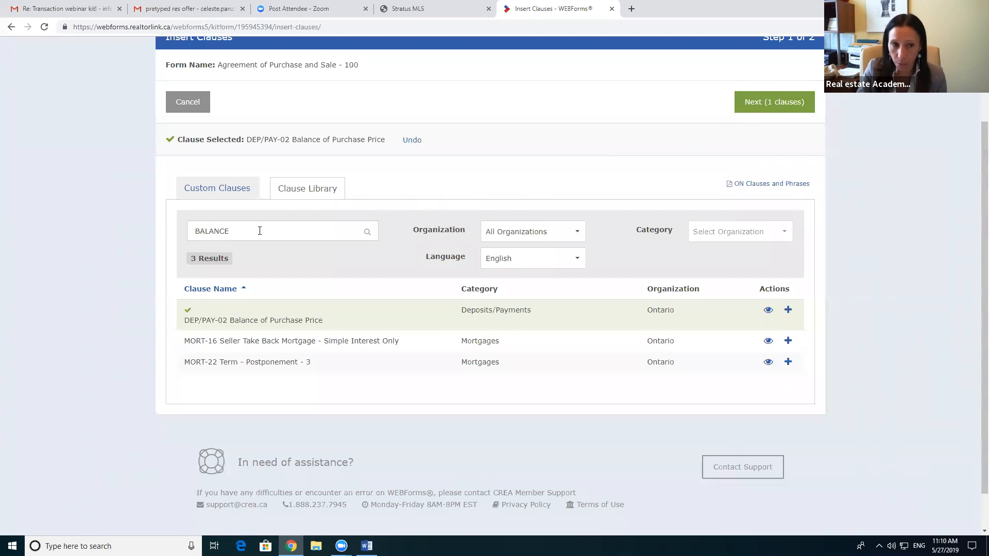
pyautogui.moveTo(251, 230); pyautogui.dragTo(178, 234)
pyautogui.press('BackSpace')
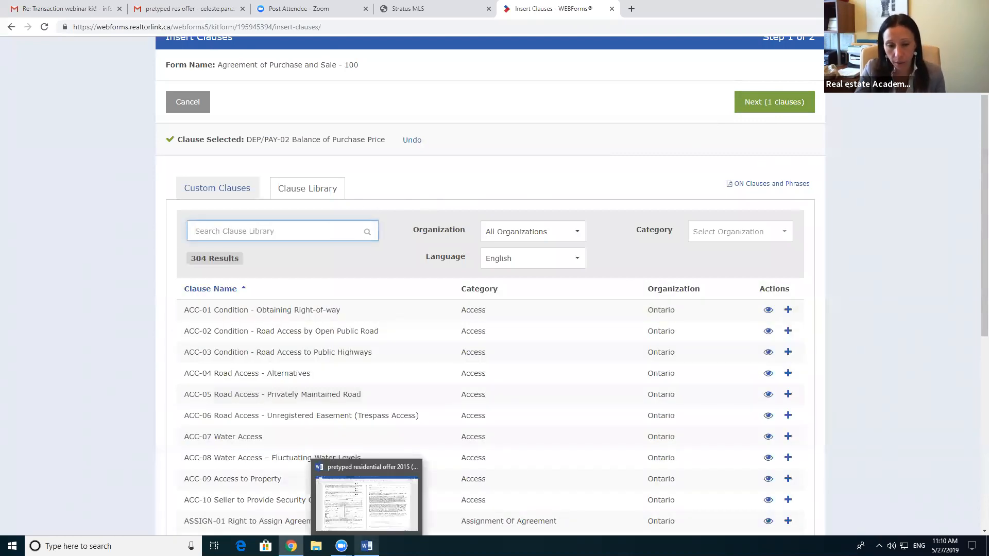
# Step: Bring the Word offer forward to view its Schedule A mortgage financing and home inspection clauses
pyautogui.click(367, 546)
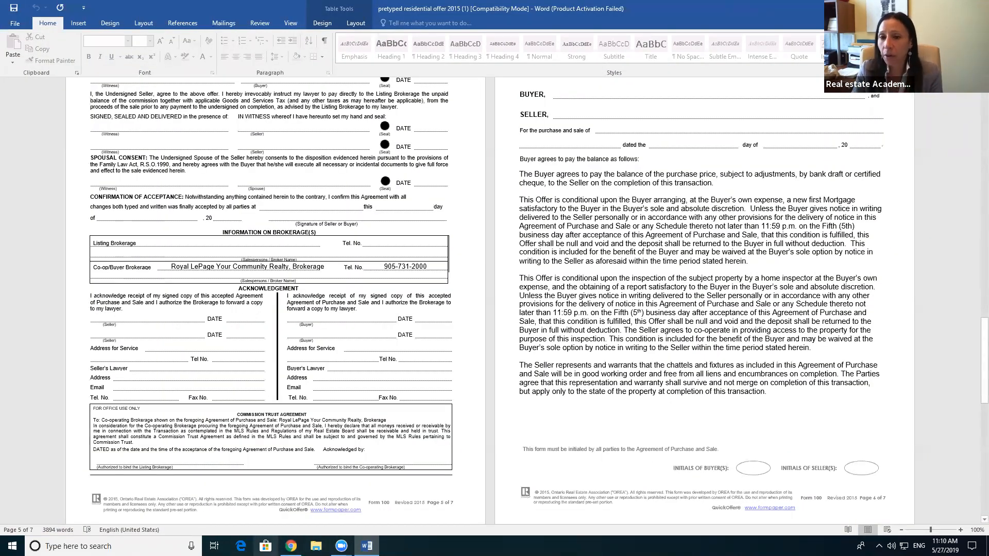
pyautogui.moveTo(341, 546)
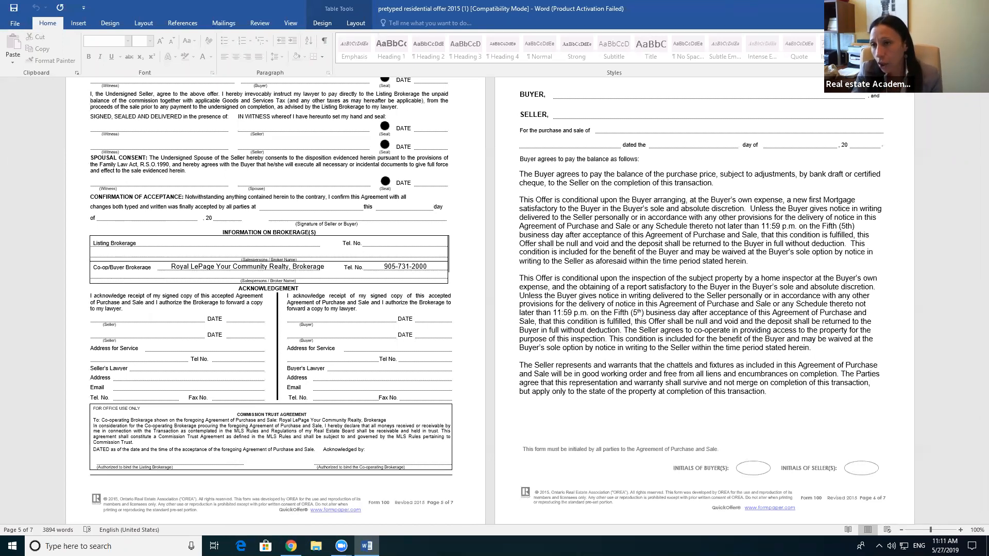
# Step: Search 'MORTGAGE', preview MORT-02 Condition - Arranging a New Mortgage, and add it
pyautogui.click(930, 8)
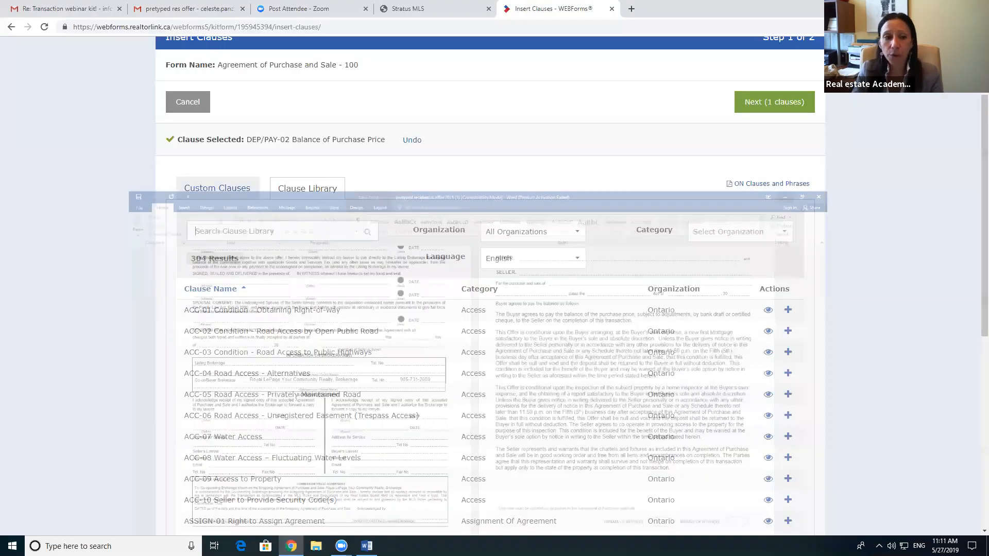
pyautogui.click(266, 231)
pyautogui.write('FIR')
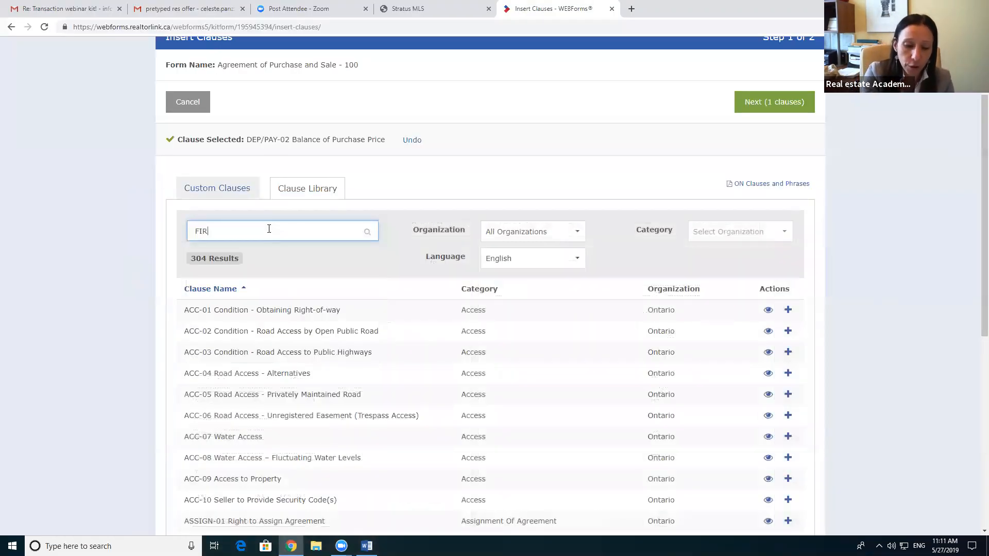
pyautogui.write('ST MORTG')
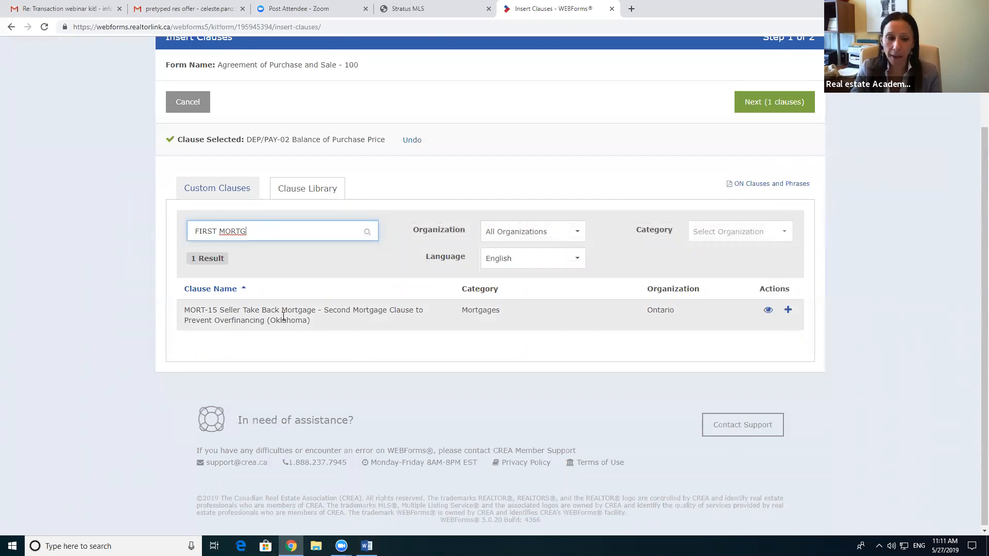
pyautogui.moveTo(253, 230); pyautogui.dragTo(178, 230)
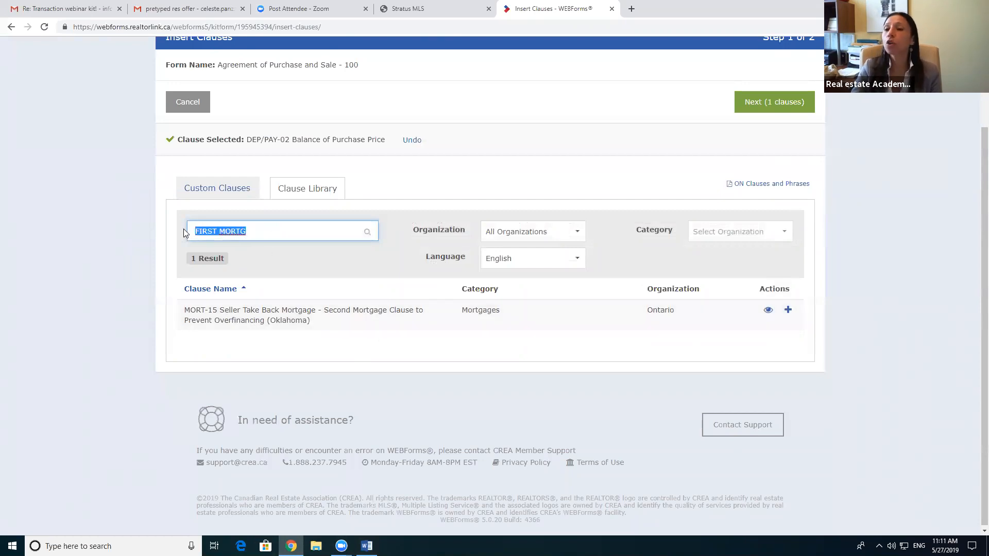
pyautogui.write('MORTGA')
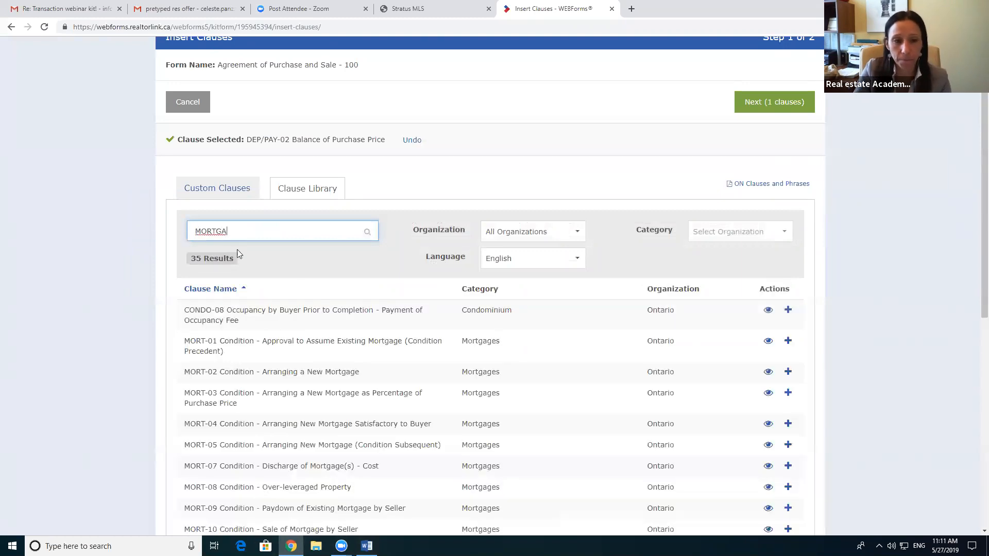
pyautogui.write('GE')
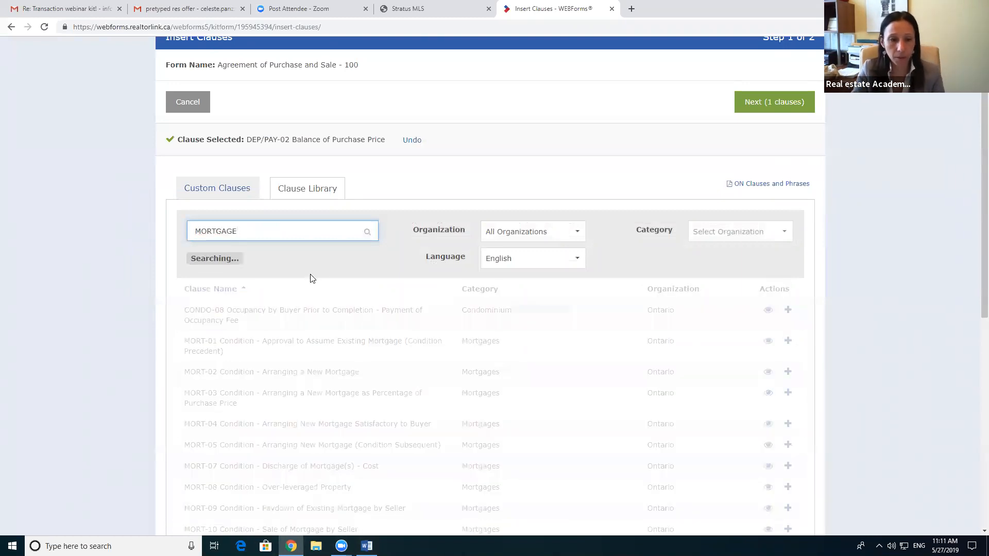
pyautogui.scroll(-1, 366, 282)
pyautogui.scroll(-1, 202, 337)
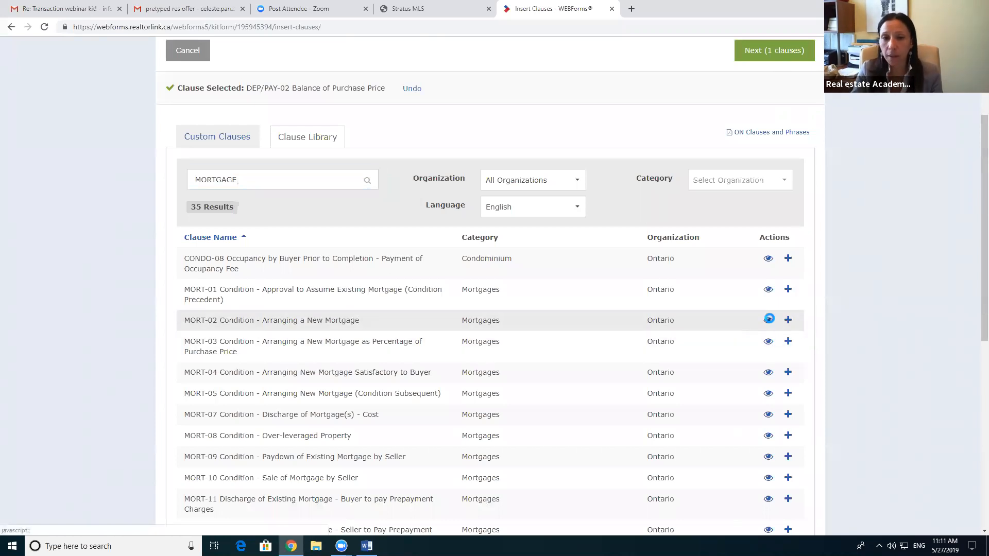
pyautogui.click(769, 322)
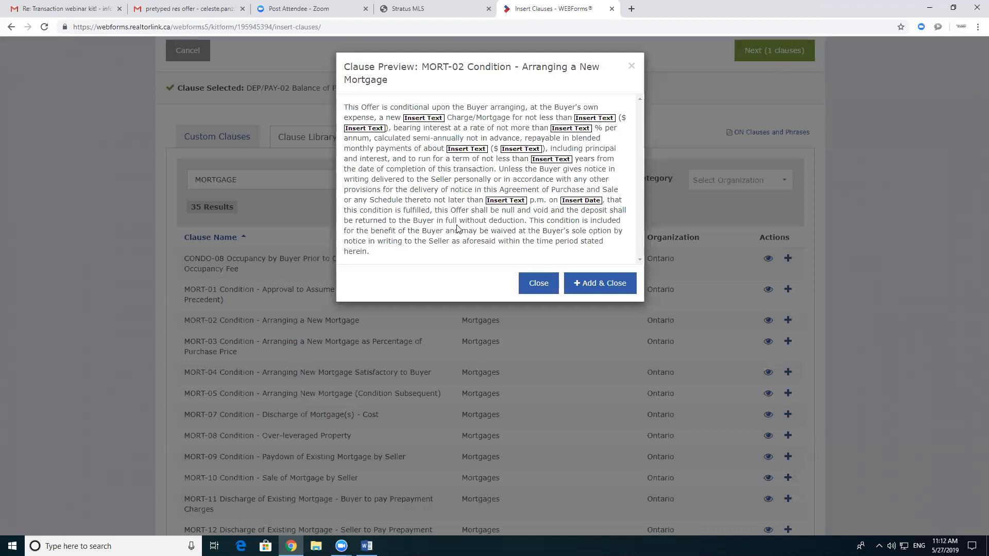
pyautogui.click(599, 282)
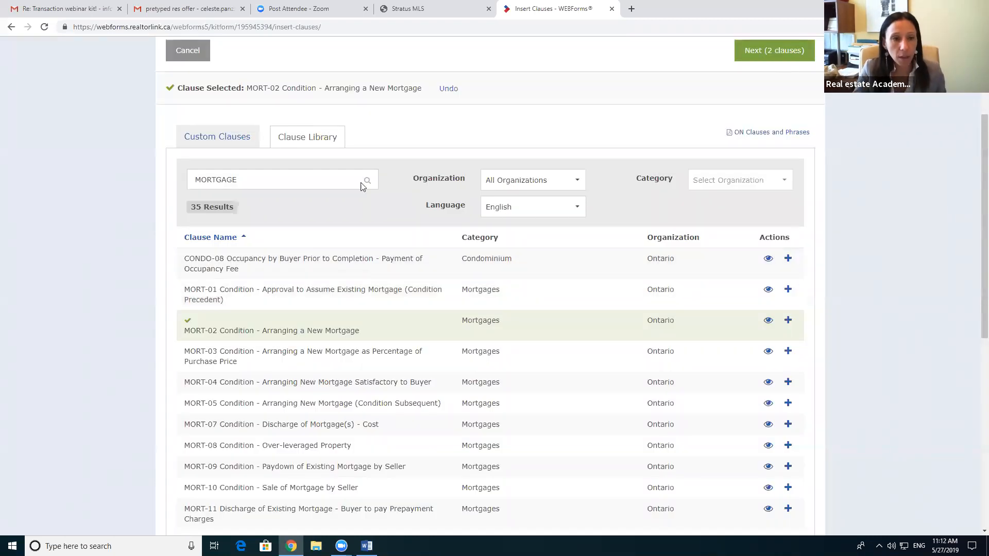
# Step: Search inspection clauses, preview INSP-01 Home Inspector General Inspection condition, and add it
pyautogui.doubleClick(216, 179)
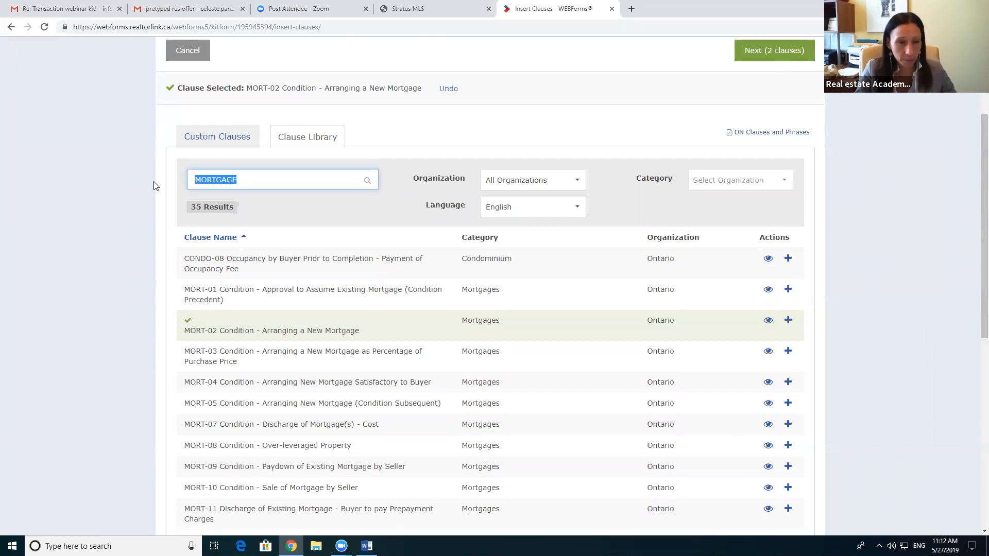
pyautogui.click(366, 546)
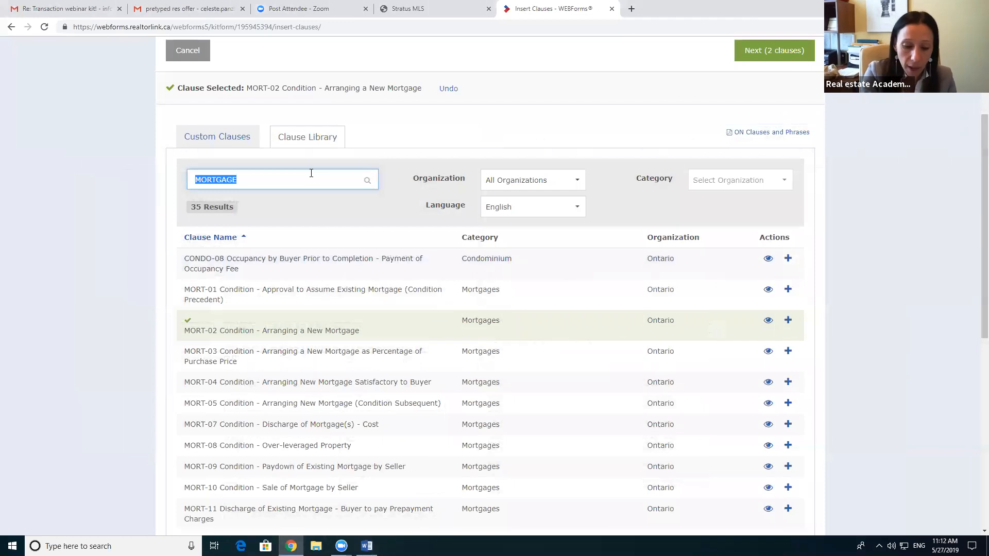
pyautogui.write('INSPECTIPON')
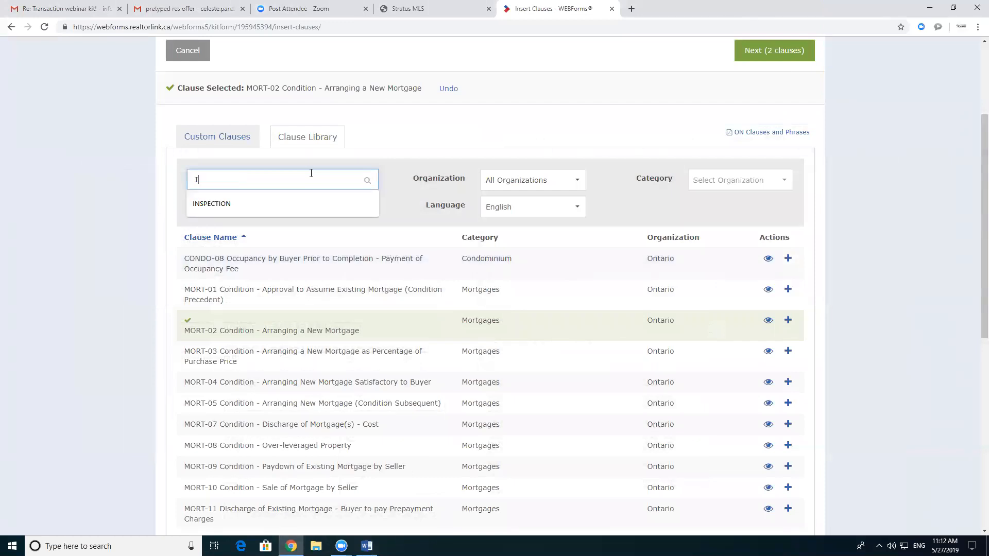
pyautogui.press('BackSpace')
pyautogui.press('BackSpace')
pyautogui.press('BackSpace')
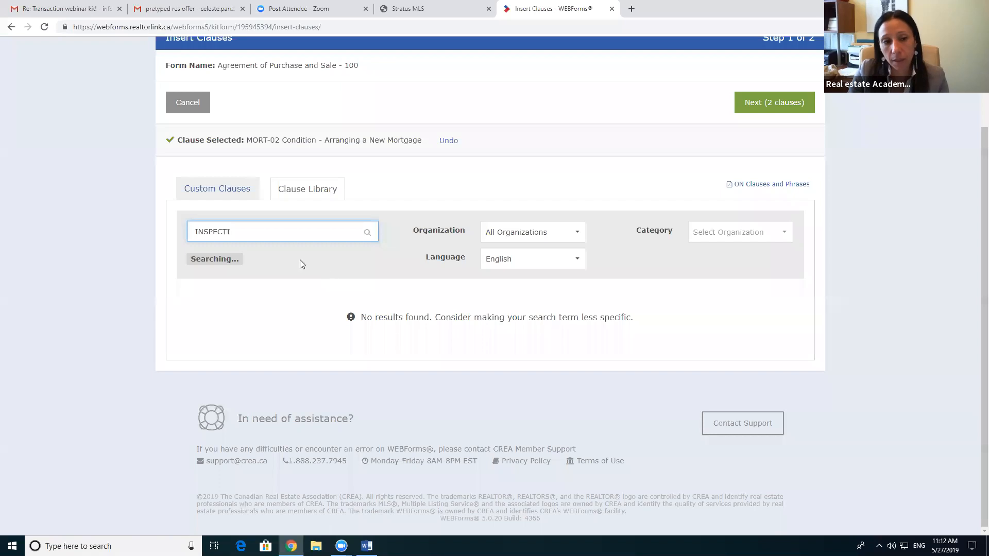
pyautogui.scroll(-1, 296, 247)
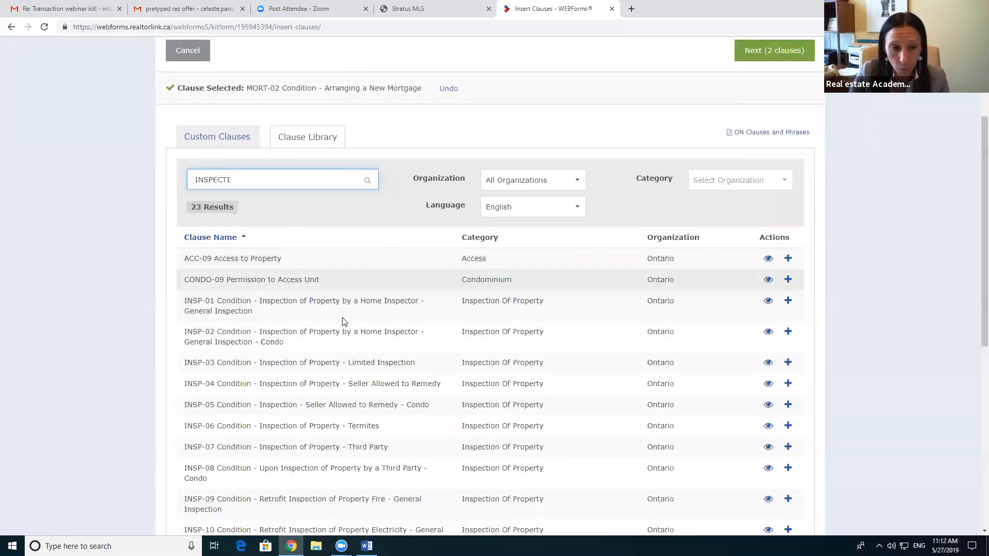
pyautogui.scroll(-2, 340, 316)
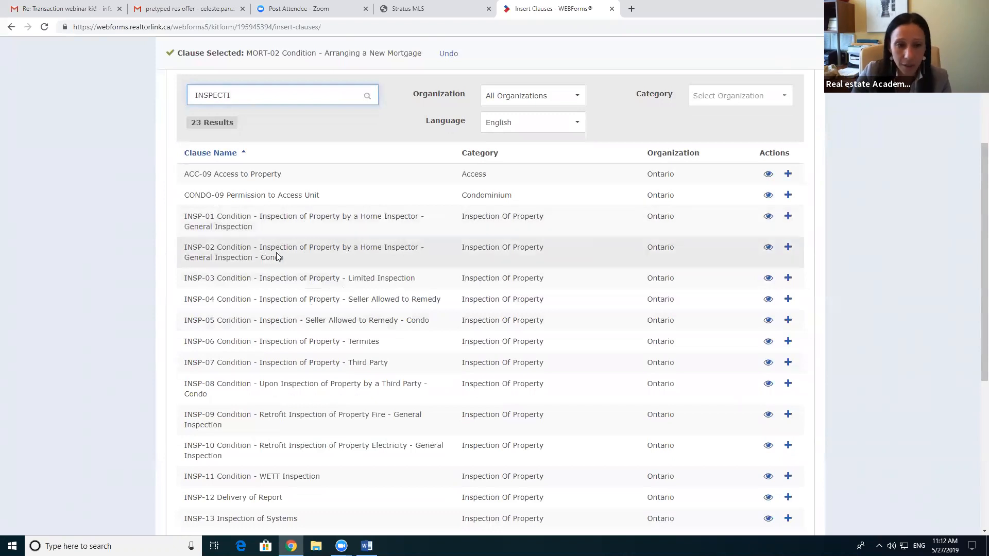
pyautogui.click(768, 215)
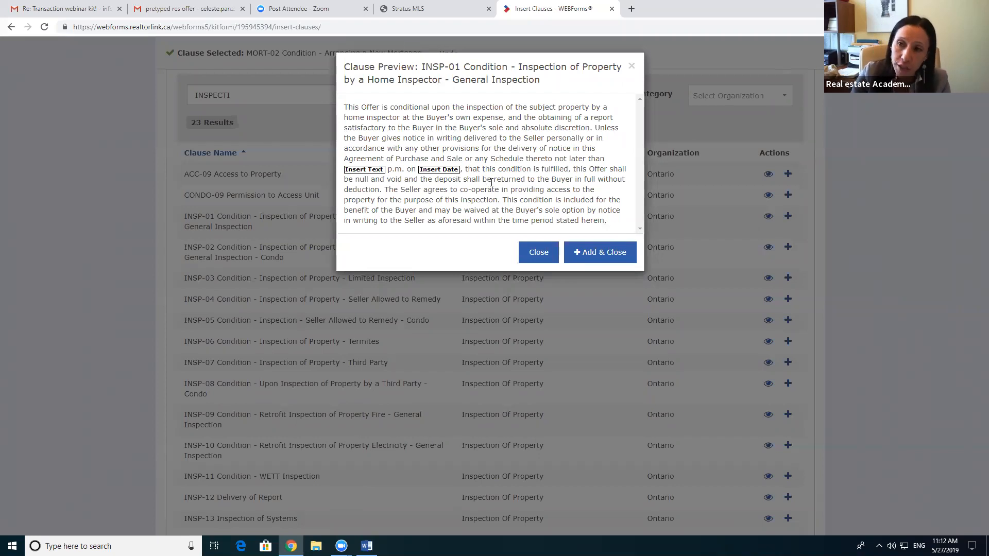
pyautogui.click(592, 256)
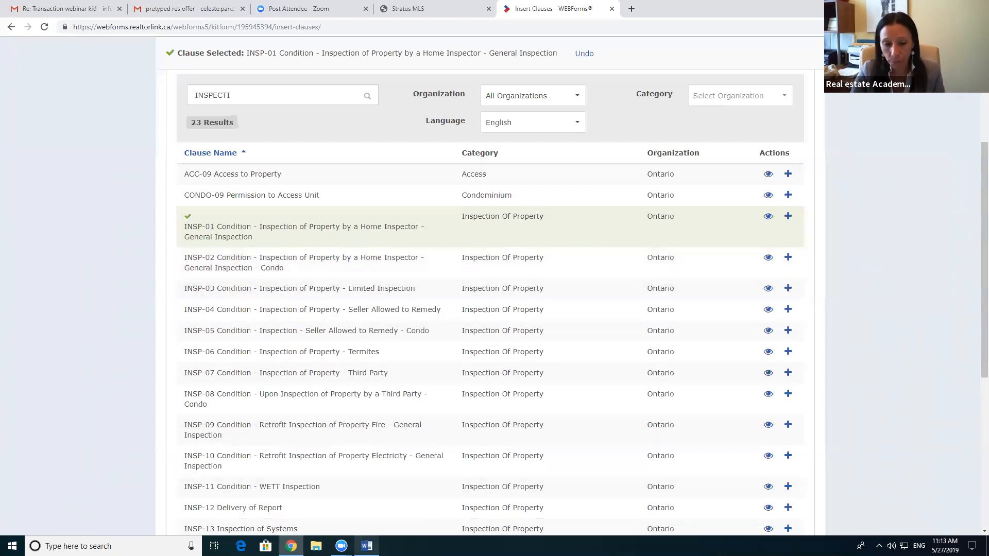
pyautogui.click(366, 546)
# Step: Read the Word offer's second Schedule page, then minimize Word back to the inspection clause results
pyautogui.scroll(-5, 663, 352)
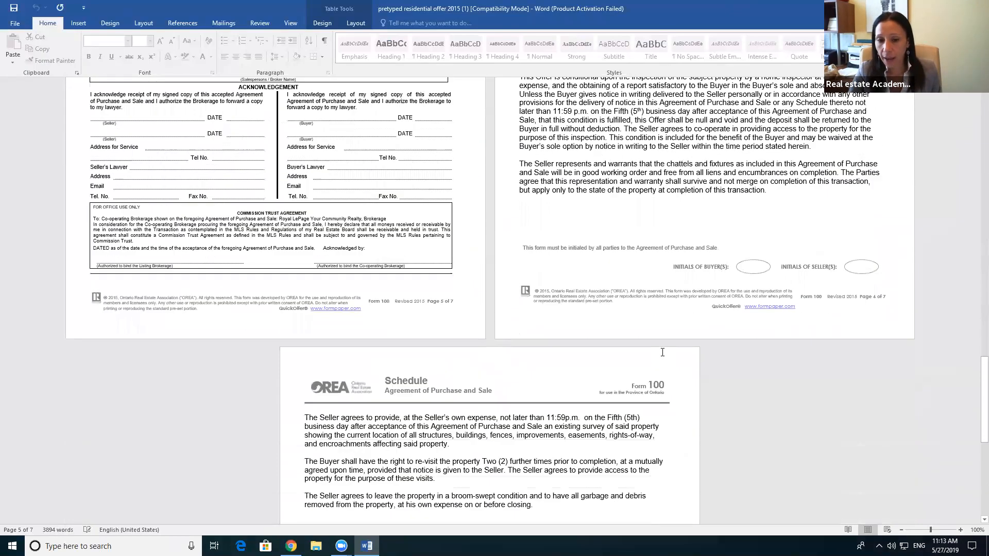
pyautogui.scroll(-3, 662, 352)
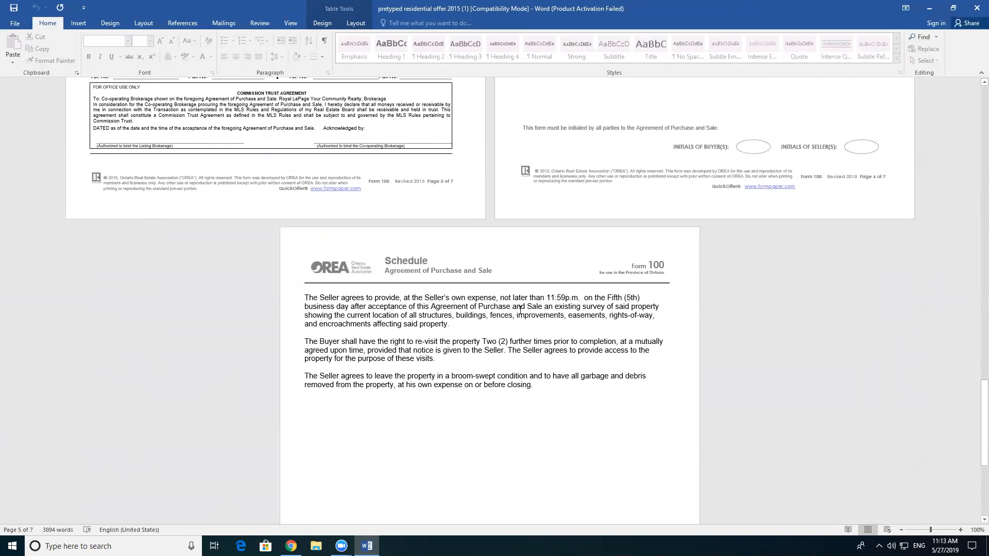
pyautogui.scroll(-1, 519, 310)
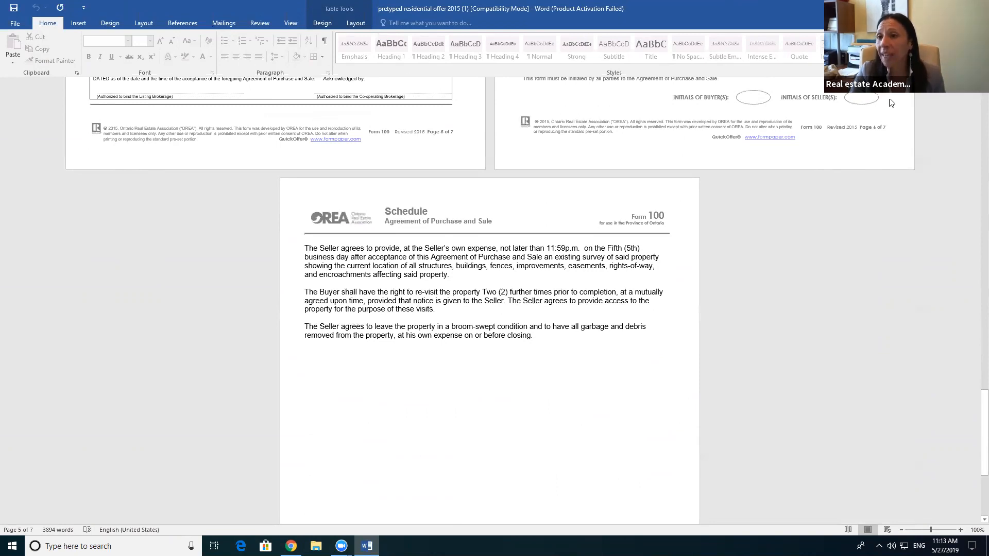
pyautogui.click(917, 9)
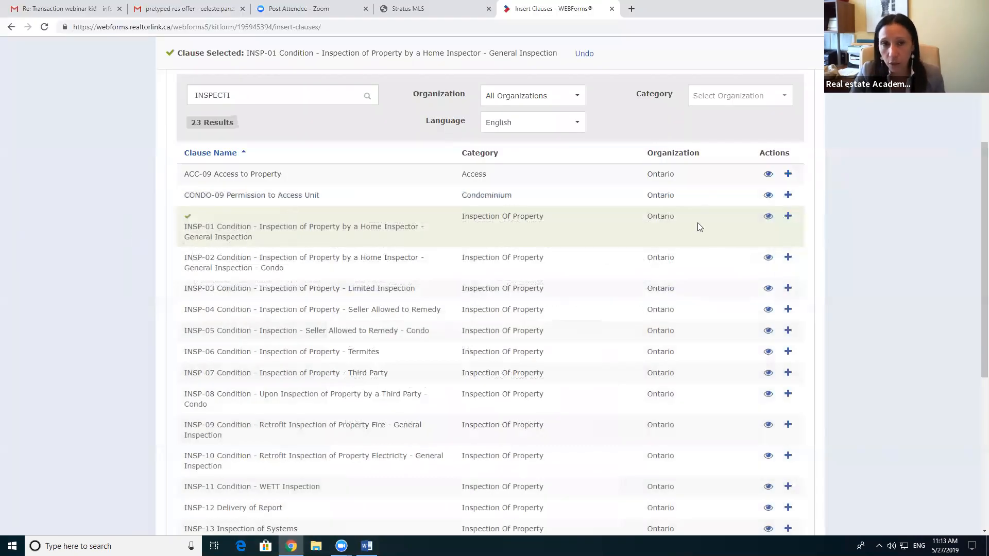
# Step: Advance from Insert Clauses to the fill-in step for DEP/PAY-02, MORT-02 and INSP-01
pyautogui.scroll(5, 690, 254)
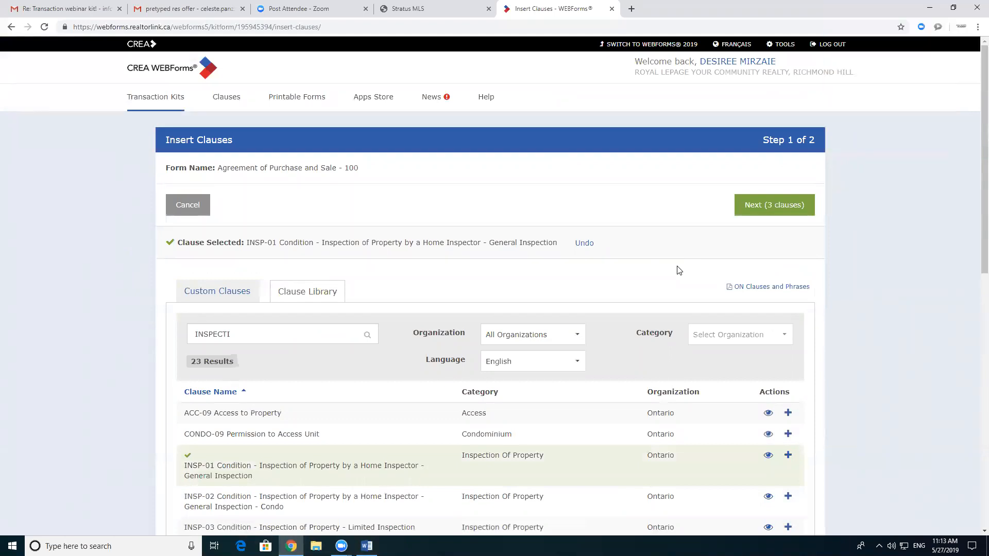
pyautogui.click(762, 209)
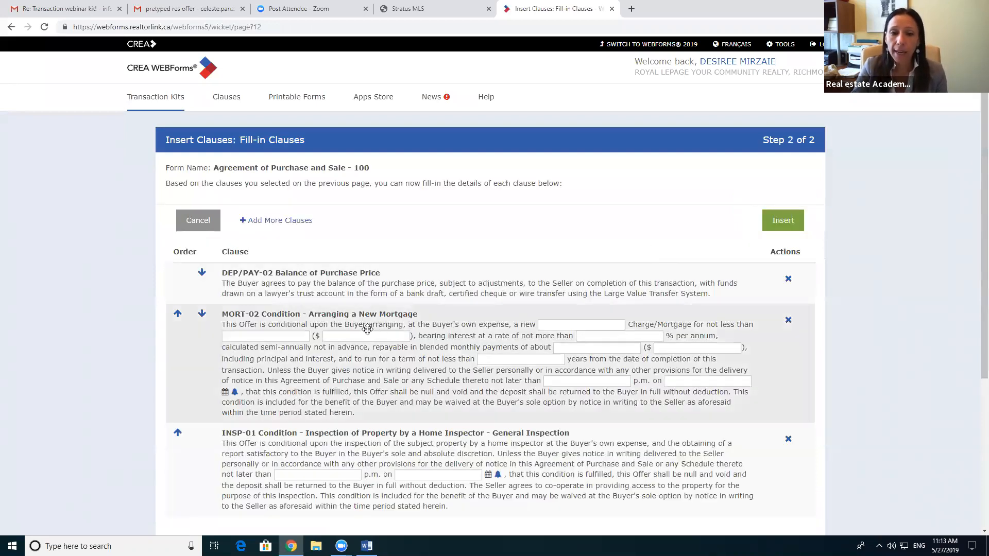
# Step: Insert the DEP/PAY-02, MORT-02 and INSP-01 clauses into Schedule A
pyautogui.scroll(-2, 425, 307)
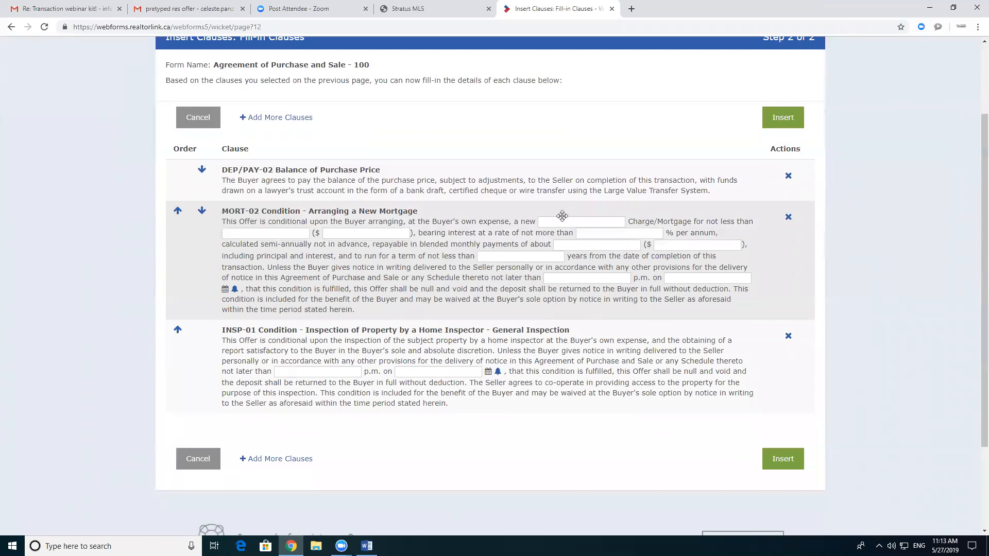
pyautogui.click(562, 223)
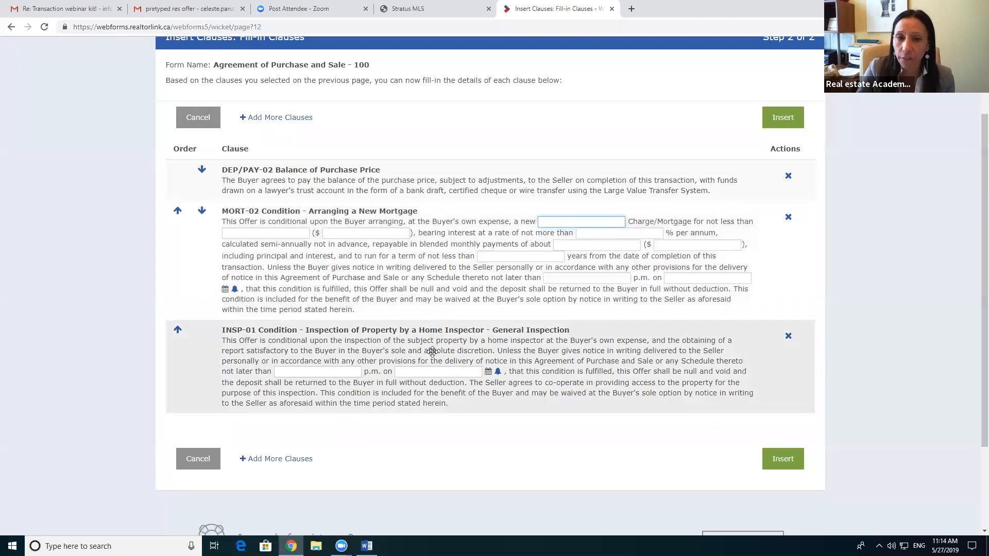
pyautogui.click(792, 461)
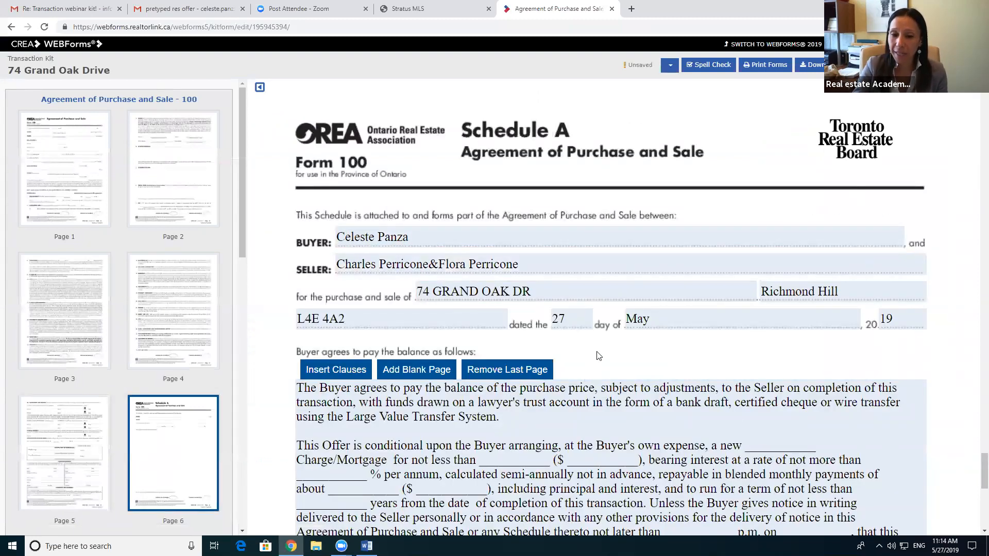
# Step: Delete the blank, the 'Charge/' wording and the blank amount line from the mortgage condition
pyautogui.scroll(-3, 598, 355)
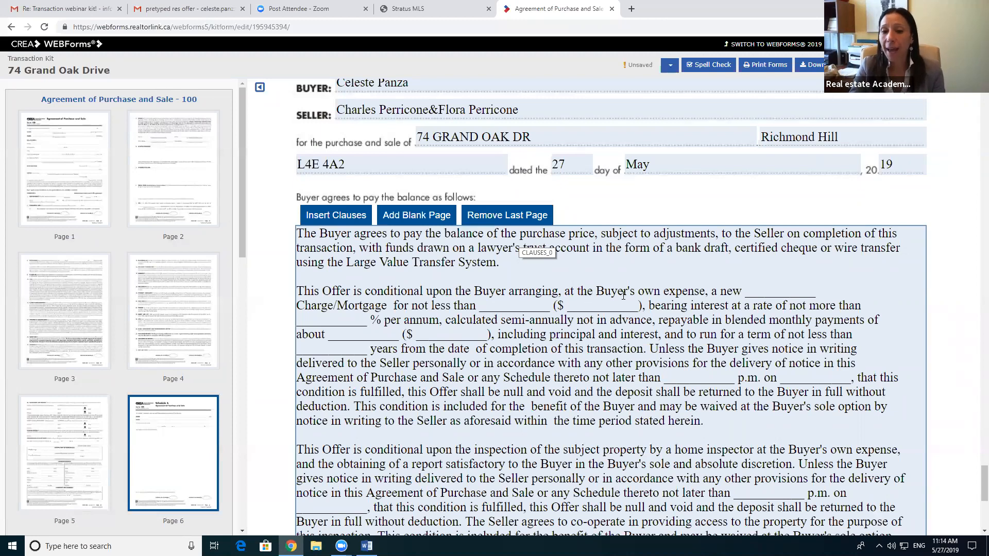
pyautogui.click(824, 296)
pyautogui.press('BackSpace')
pyautogui.press('BackSpace')
pyautogui.press('BackSpace')
pyautogui.press('BackSpace')
pyautogui.press('BackSpace')
pyautogui.press('BackSpace')
pyautogui.press('BackSpace')
pyautogui.press('BackSpace')
pyautogui.press('BackSpace')
pyautogui.press('BackSpace')
pyautogui.press('BackSpace')
pyautogui.click(338, 306)
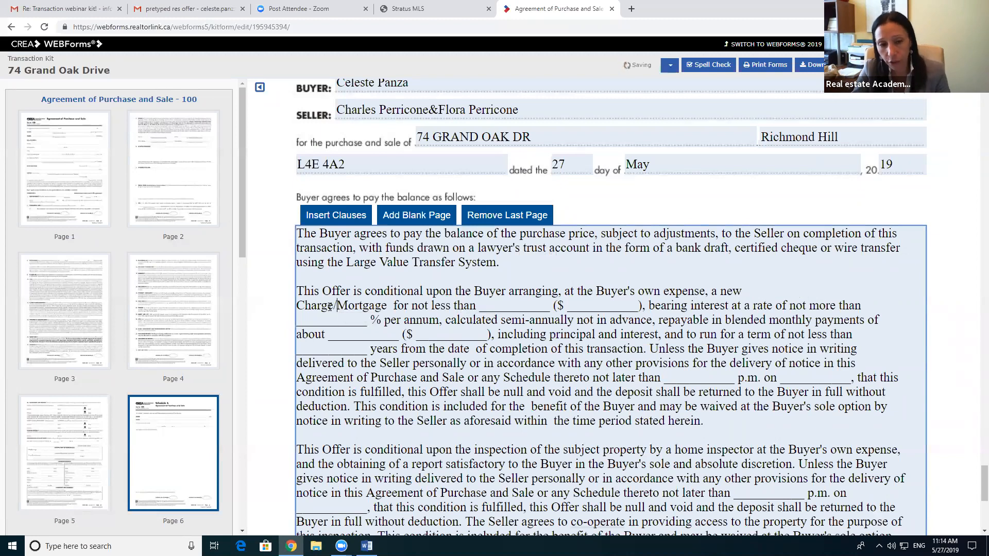
pyautogui.moveTo(337, 306); pyautogui.dragTo(296, 306)
pyautogui.press('BackSpace')
pyautogui.press('BackSpace')
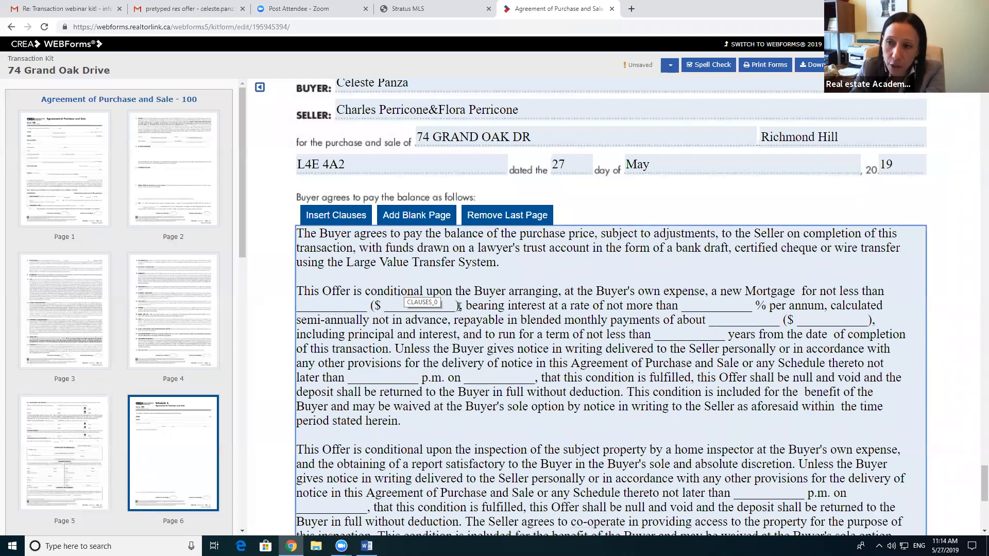
pyautogui.moveTo(458, 307); pyautogui.dragTo(297, 304)
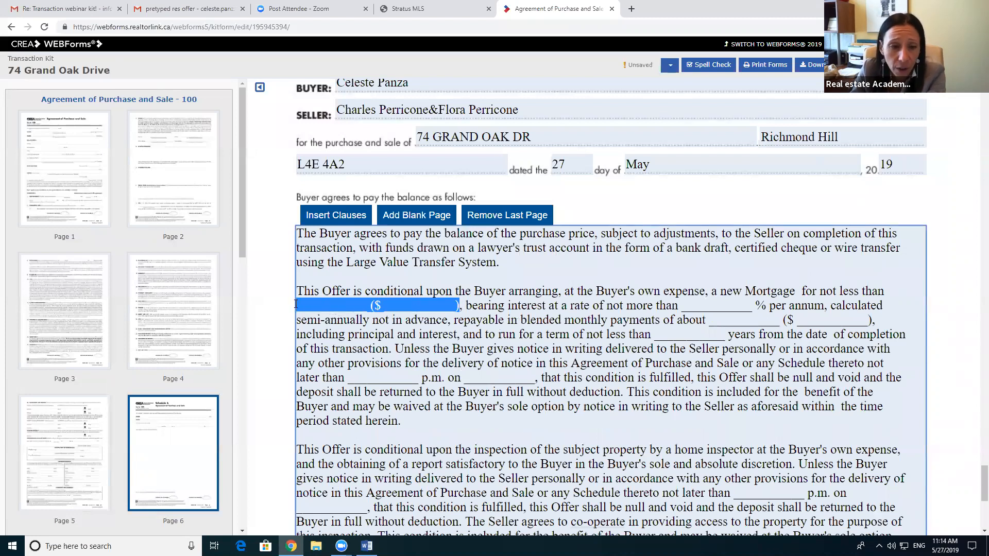
pyautogui.press('BackSpace')
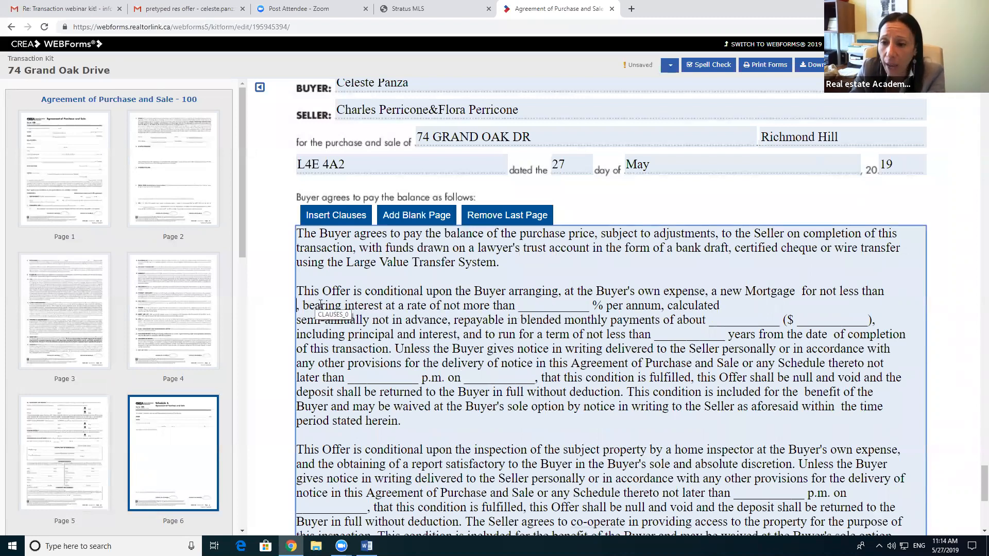
pyautogui.press('BackSpace')
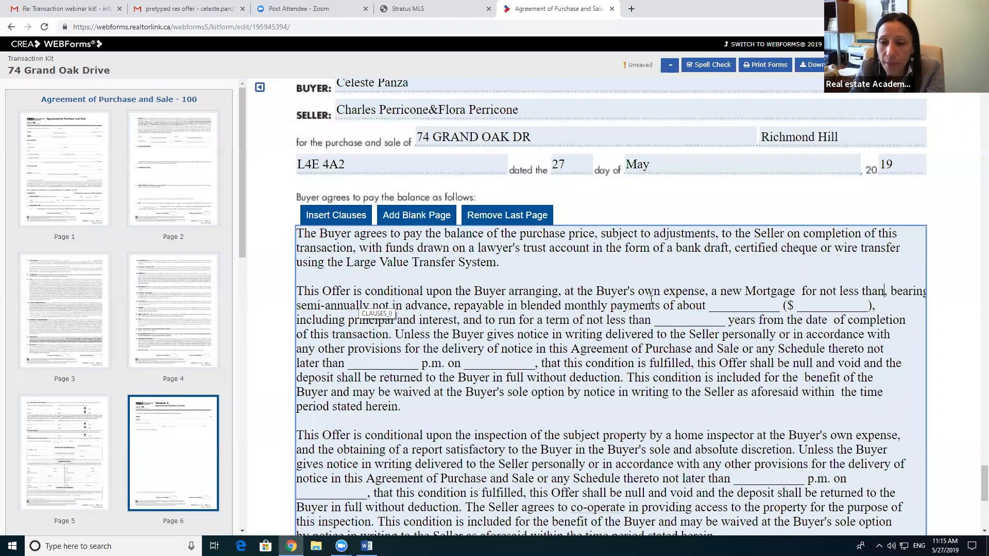
# Step: Remove the mortgage amount and interest terms, then rejoin and rebreak the clause lines
pyautogui.scroll(-2, 713, 317)
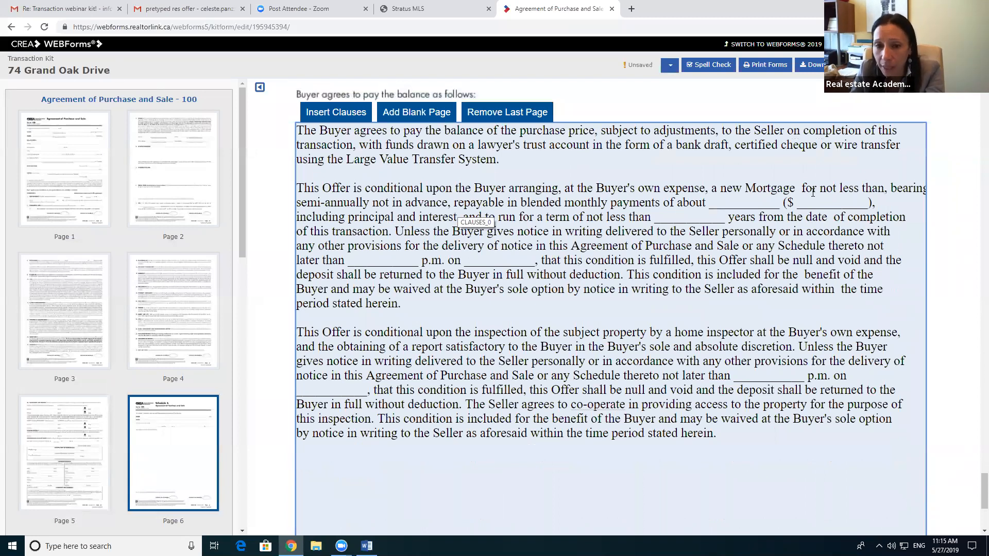
pyautogui.moveTo(804, 188); pyautogui.dragTo(913, 218)
pyautogui.press('Delete')
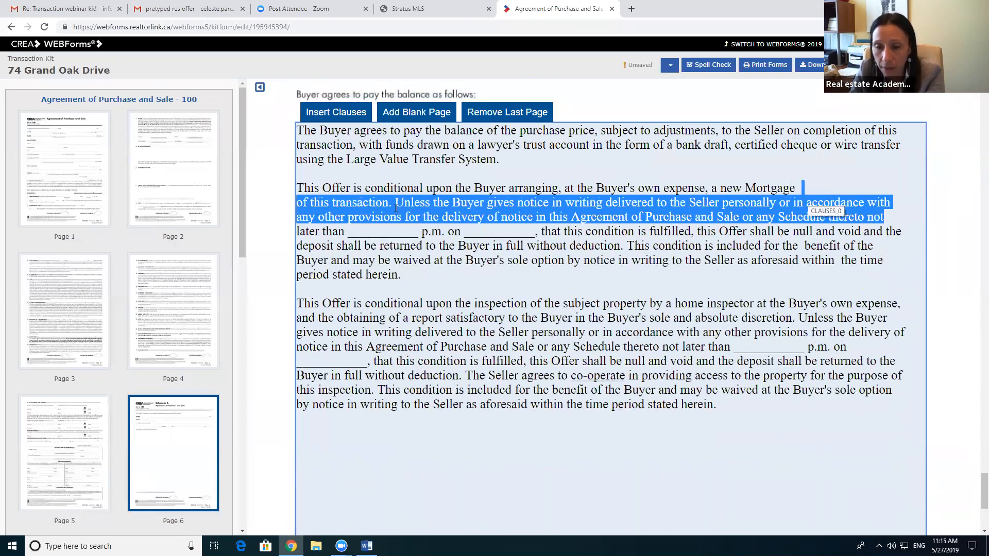
pyautogui.click(301, 204)
pyautogui.press('BackSpace')
pyautogui.press('BackSpace')
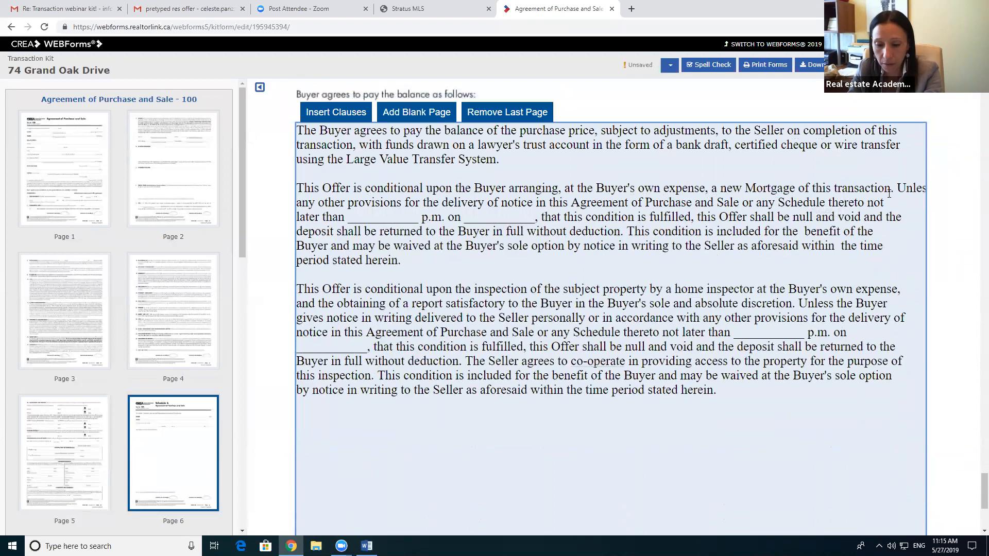
pyautogui.click(888, 193)
pyautogui.press('Return')
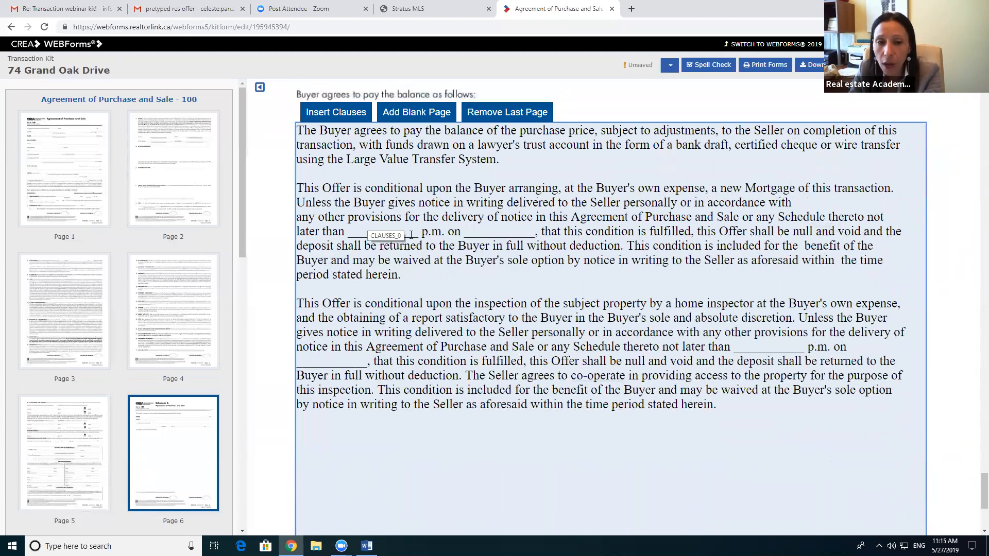
# Step: Fill the mortgage deadline blanks with 5:00 p.m. and 30th Day of May 2019
pyautogui.moveTo(418, 234); pyautogui.dragTo(346, 236)
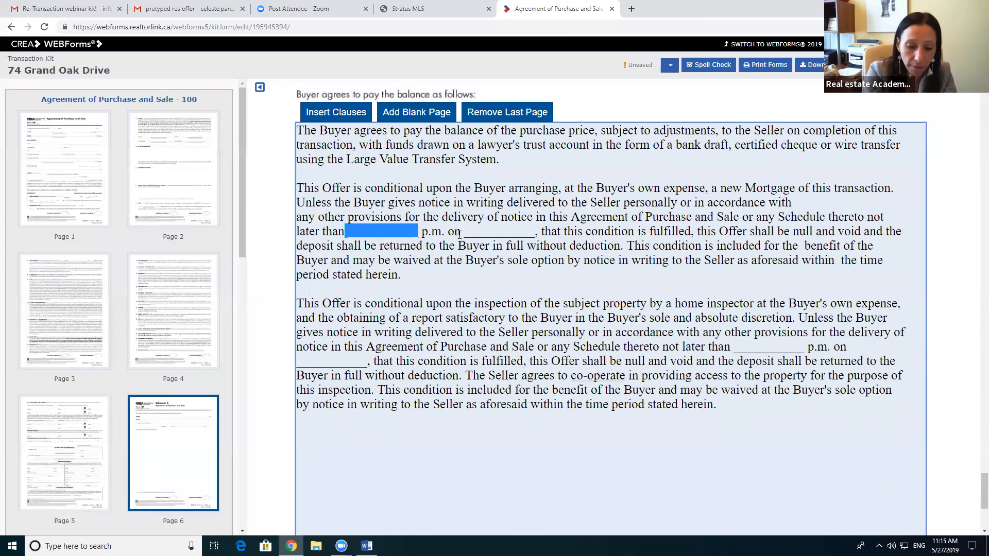
pyautogui.write('5:00')
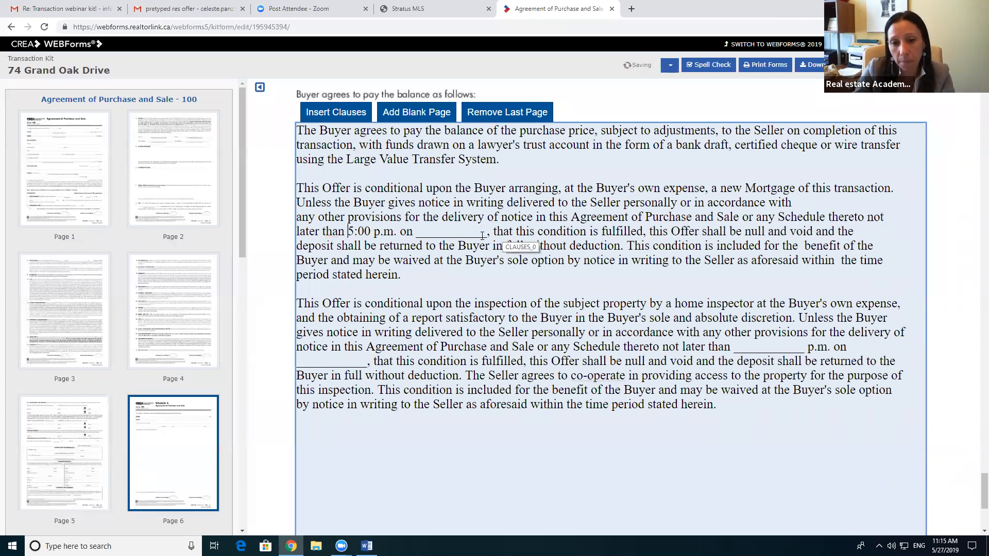
pyautogui.moveTo(487, 233); pyautogui.dragTo(412, 235)
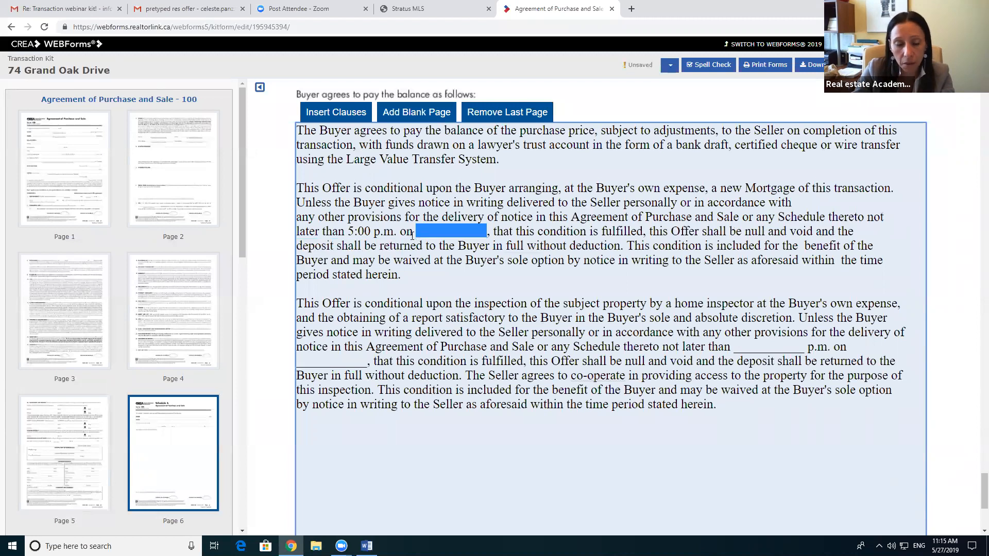
pyautogui.write('30T')
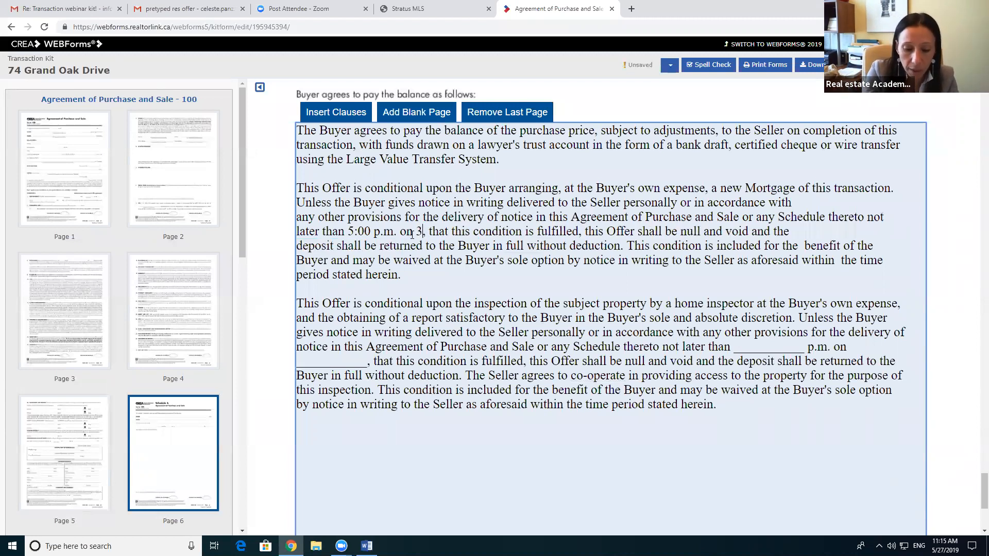
pyautogui.press('BackSpace')
pyautogui.write('th D')
pyautogui.write('ay of May 2')
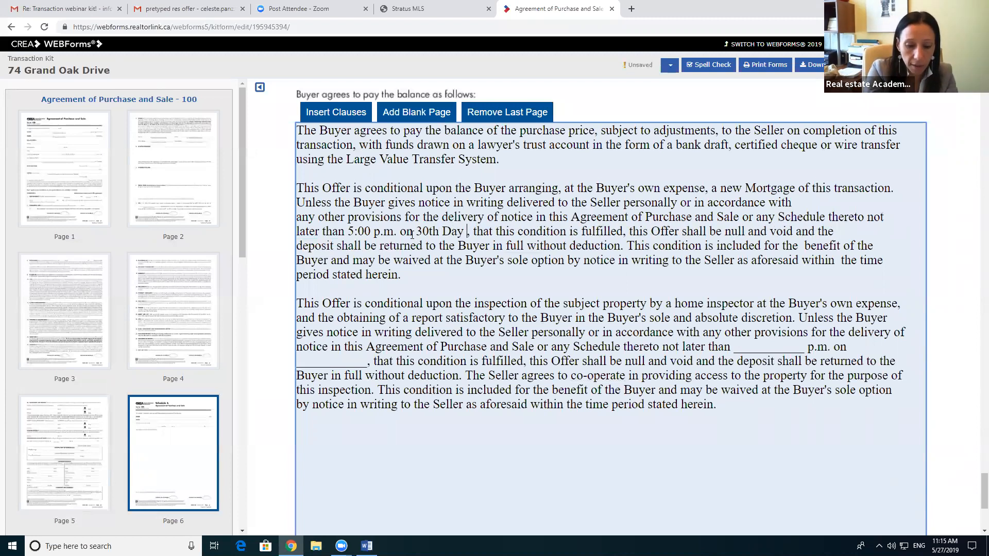
pyautogui.write('01')
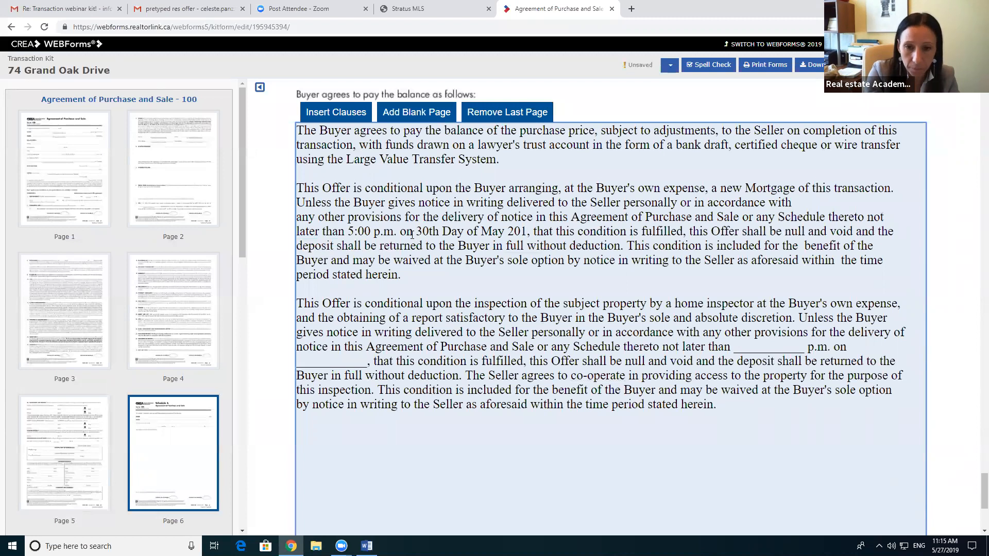
pyautogui.write('9')
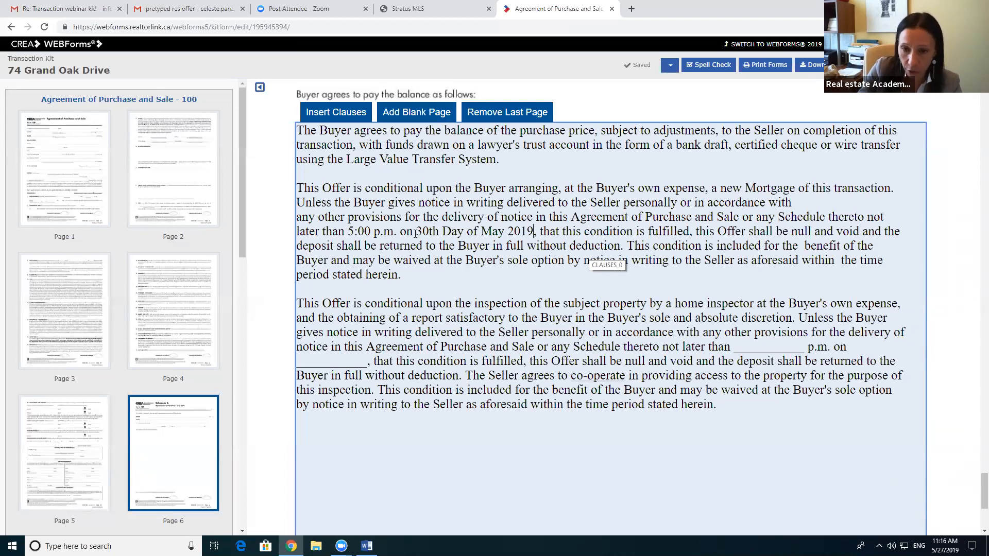
pyautogui.scroll(-1, 420, 304)
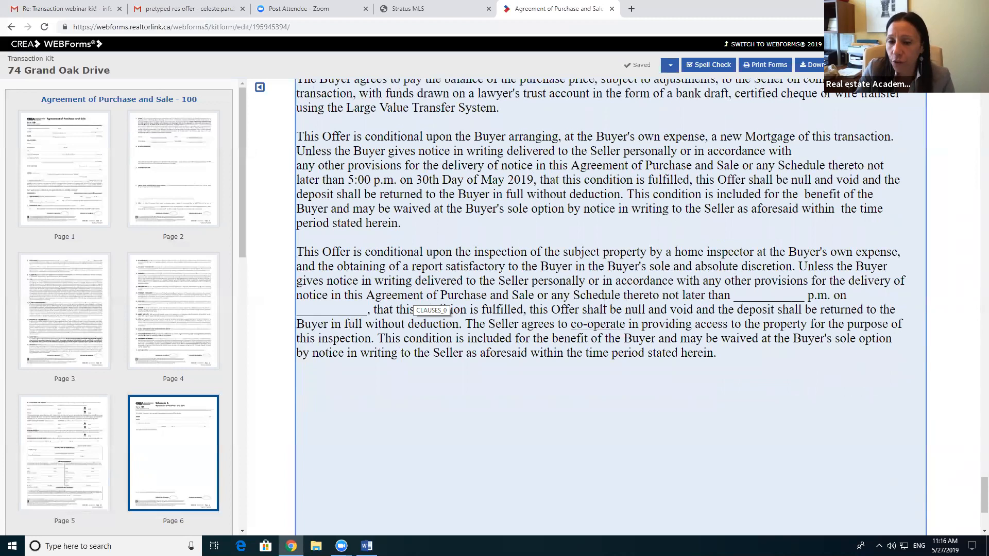
# Step: Enter the inspection deadline time and fix the 'or' wording and line breaks
pyautogui.moveTo(804, 296); pyautogui.dragTo(735, 295)
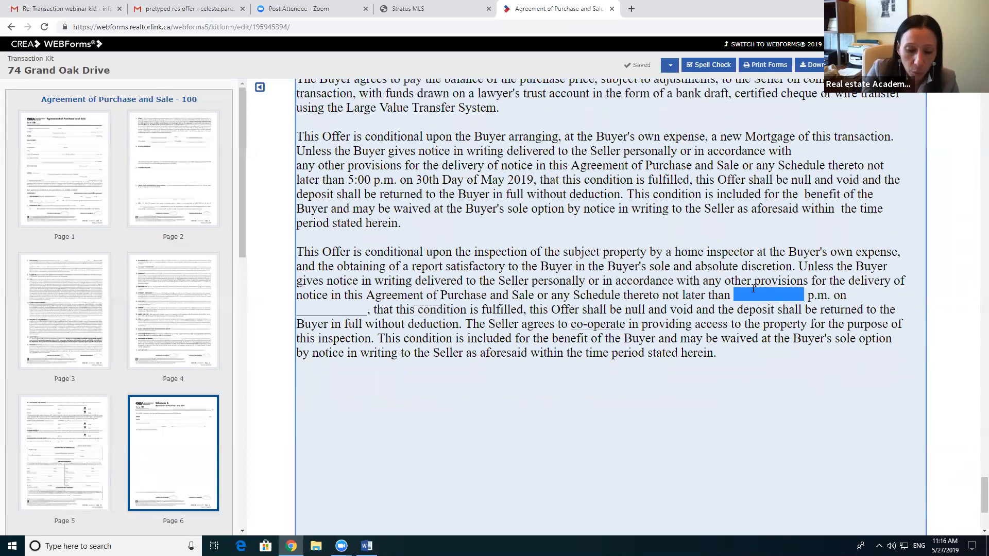
pyautogui.write('5A:')
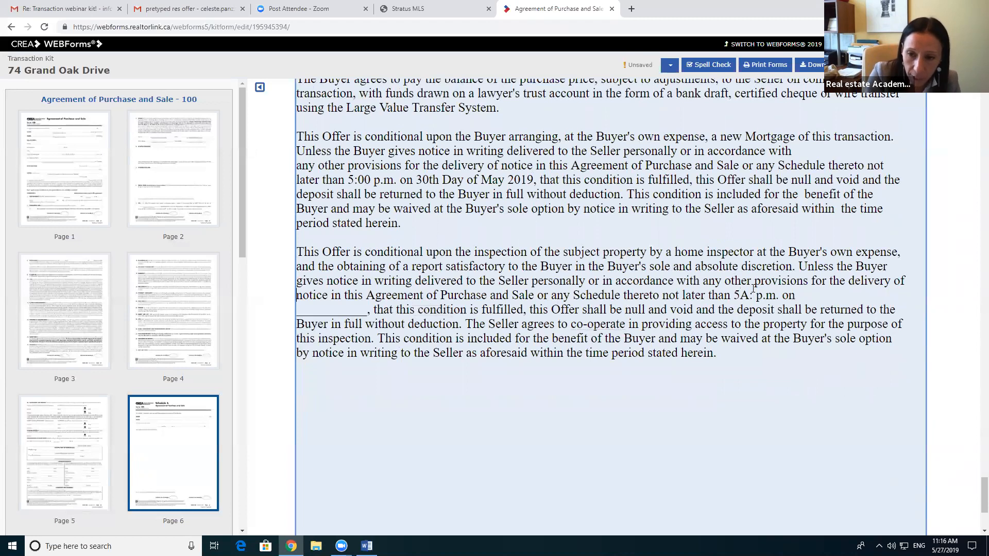
pyautogui.press('BackSpace')
pyautogui.press('BackSpace')
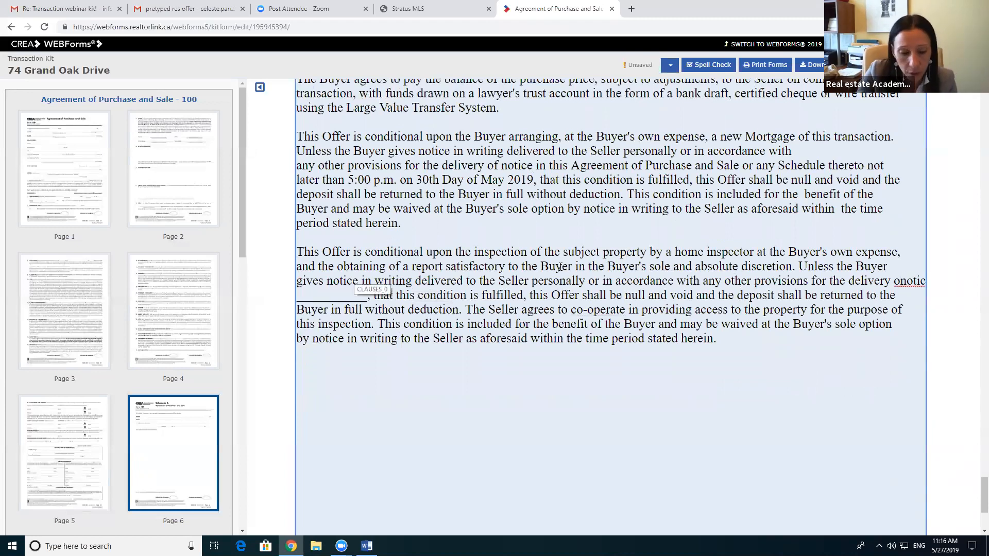
pyautogui.scroll(1, 685, 308)
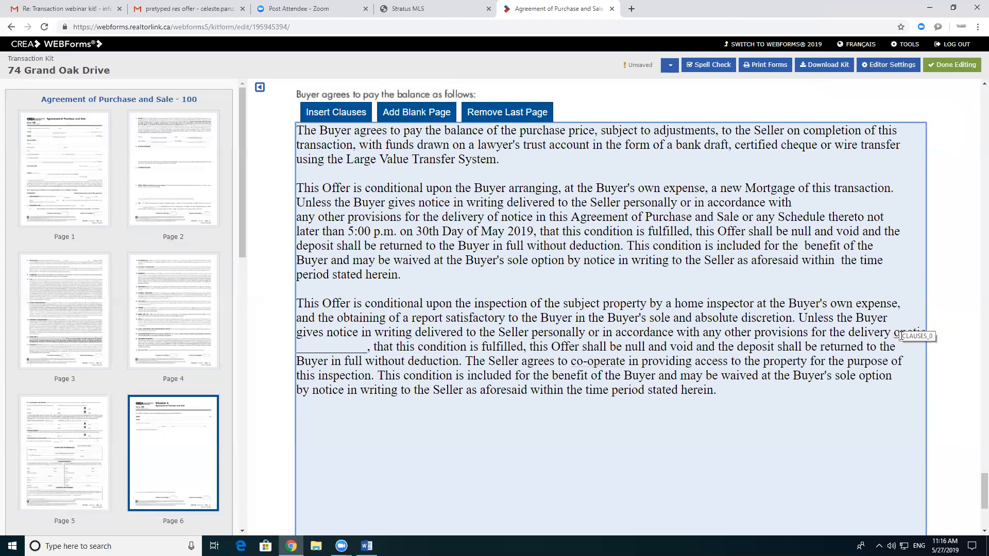
pyautogui.write('r')
pyautogui.press('Return')
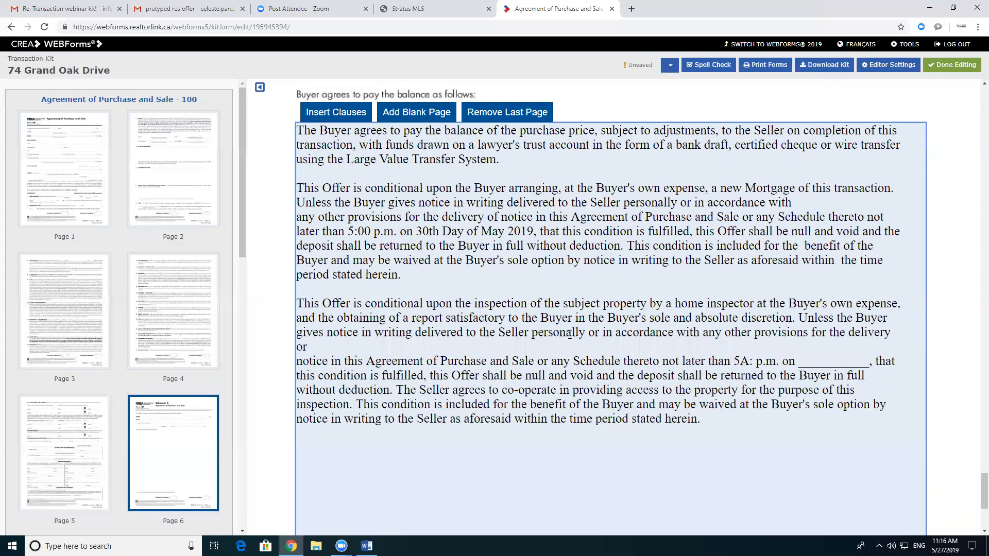
pyautogui.scroll(-1, 669, 324)
# Step: Correct the inspection deadline to 5:00 p.m. on the Fifth (5th)
pyautogui.click(752, 312)
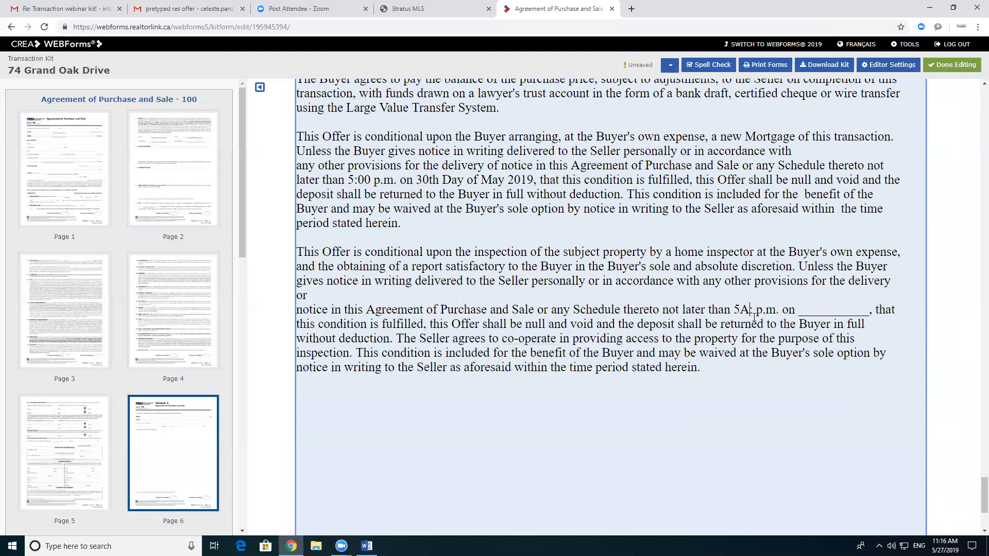
pyautogui.press('BackSpace')
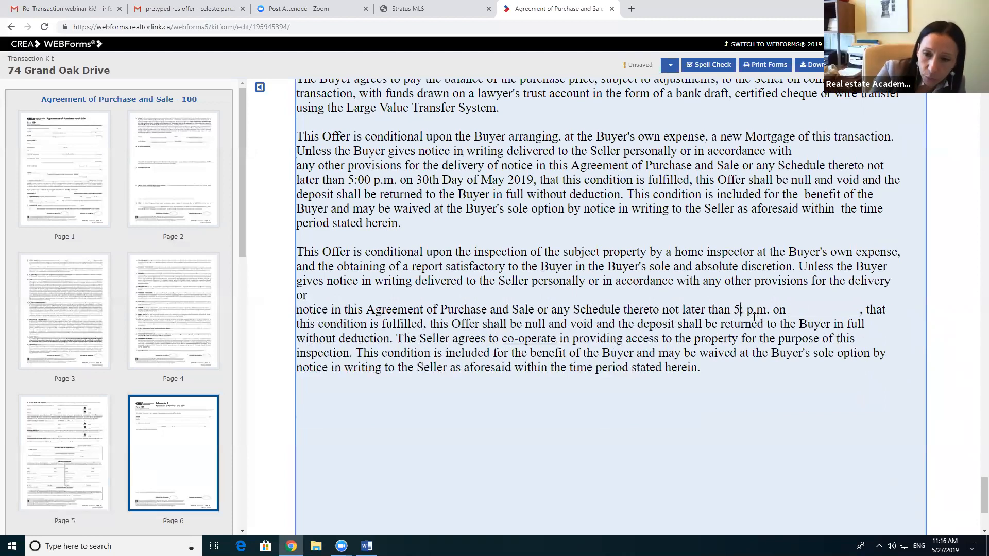
pyautogui.write('00')
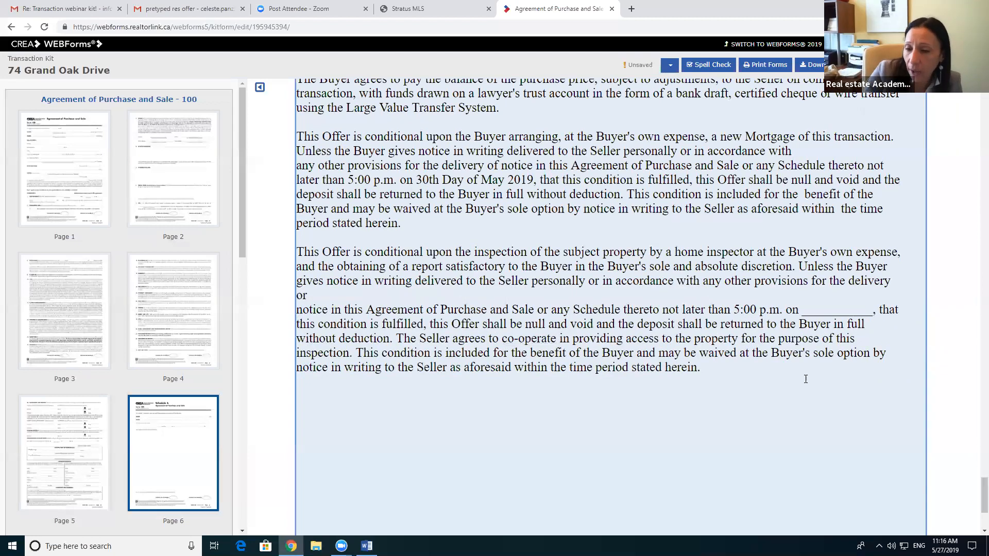
pyautogui.moveTo(873, 313); pyautogui.dragTo(802, 310)
pyautogui.write('the ')
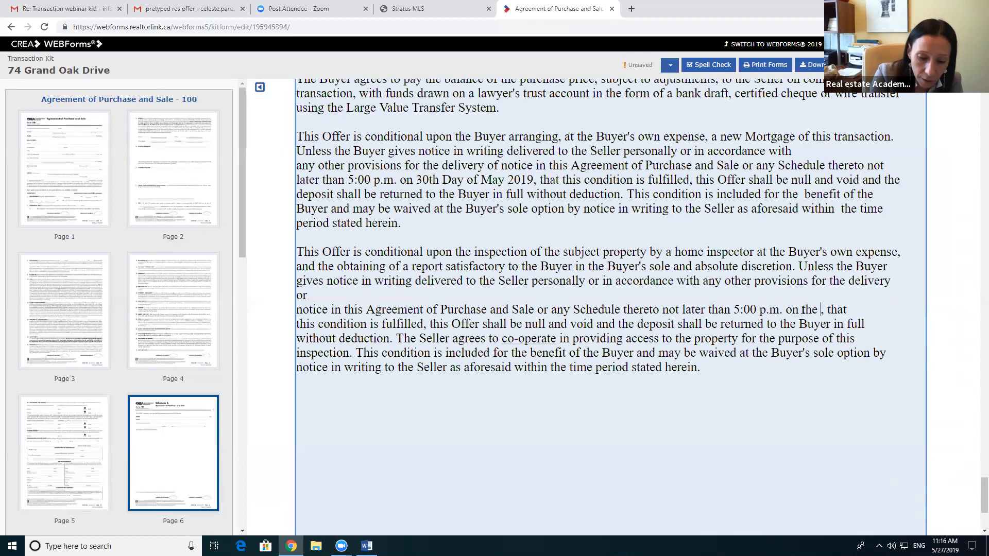
pyautogui.write('Fifth ')
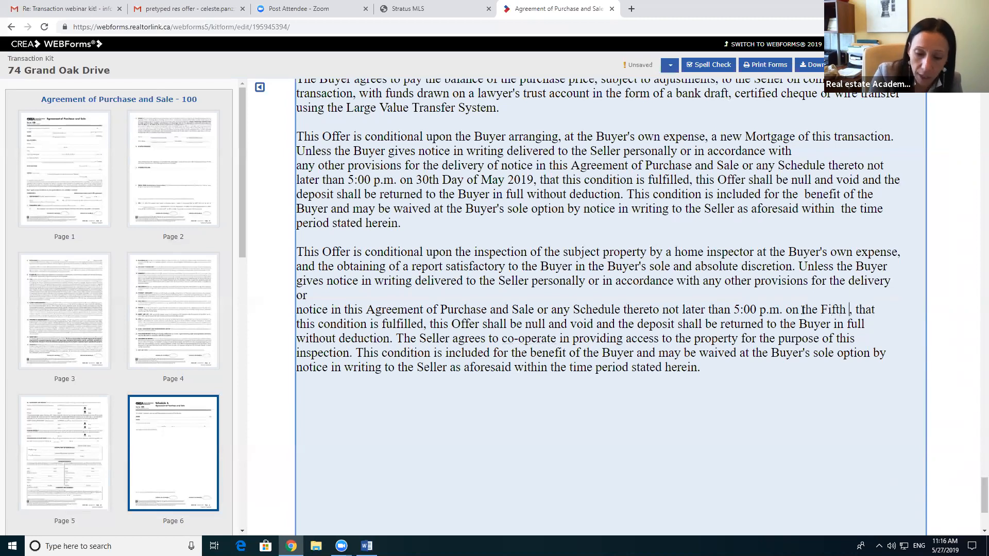
pyautogui.write('(5th)')
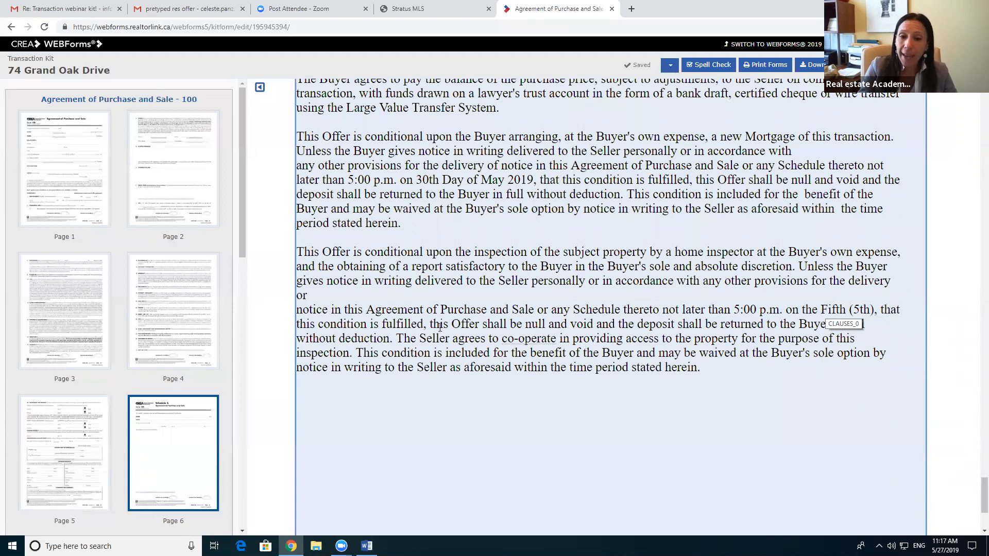
# Step: Open Form 320, Confirmation of Co-operation and Representation, from its Page 1 thumbnail
pyautogui.scroll(-3, 479, 361)
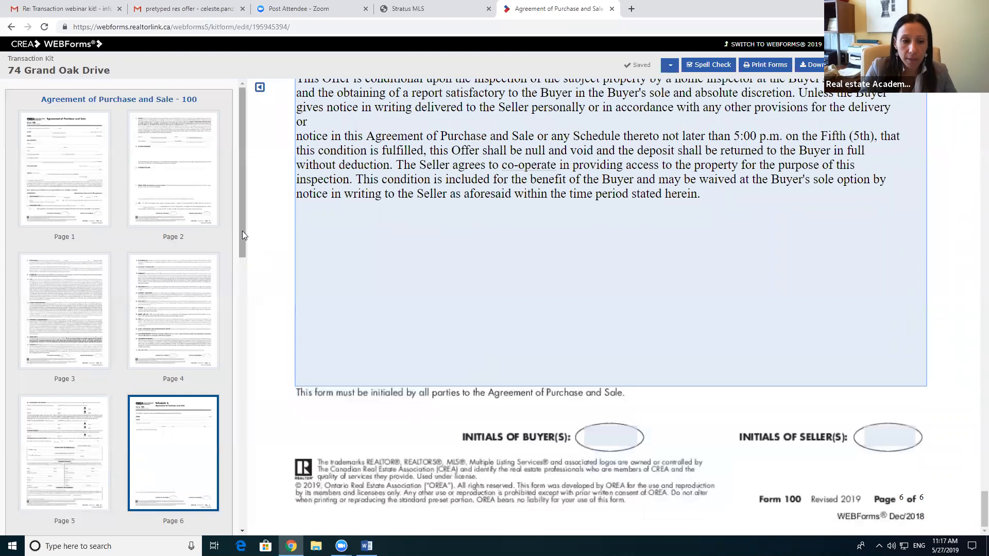
pyautogui.moveTo(241, 132); pyautogui.dragTo(233, 285)
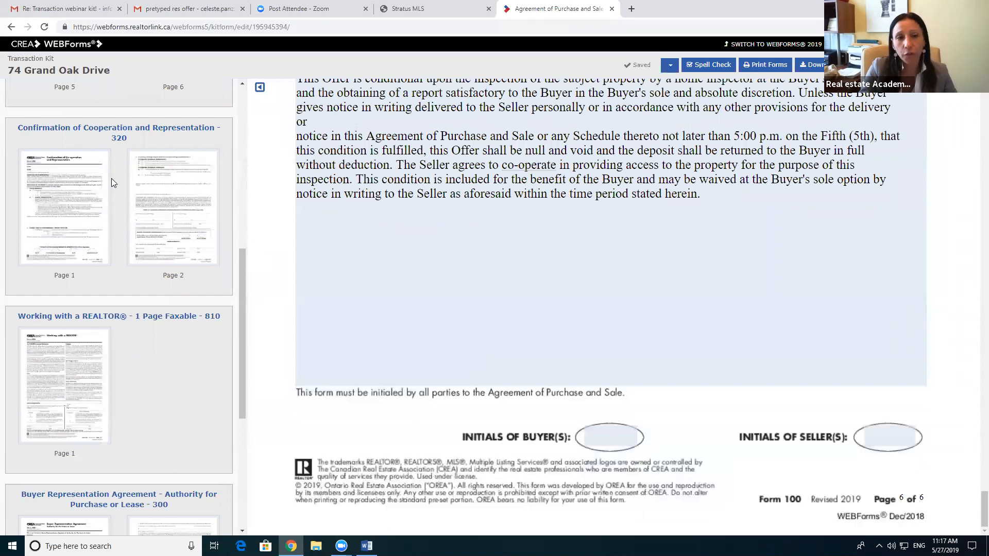
pyautogui.click(74, 191)
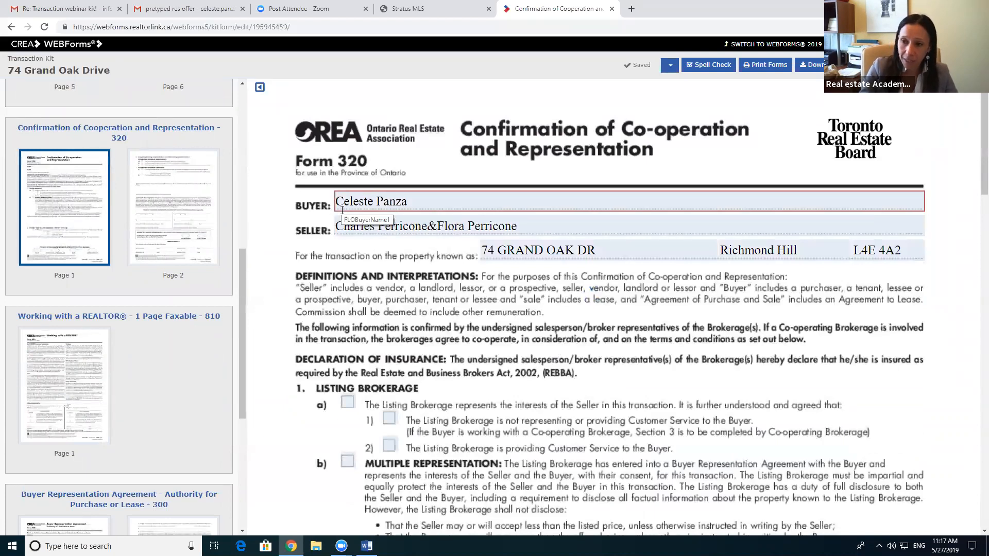
# Step: Tick Listing Brokerage 1 a), Co-operating Brokerage representation a) and commission a)
pyautogui.scroll(-1, 438, 322)
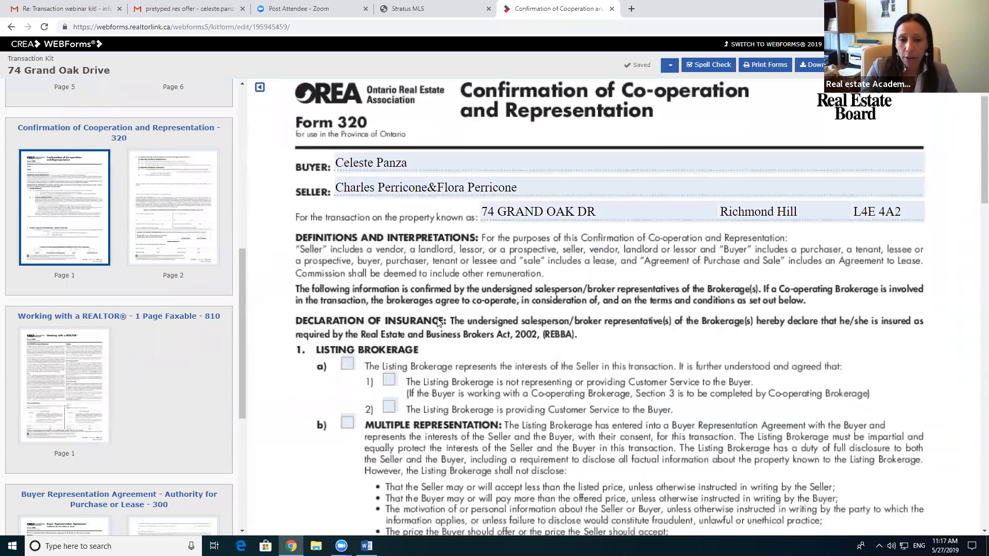
pyautogui.scroll(-2, 438, 322)
pyautogui.click(347, 282)
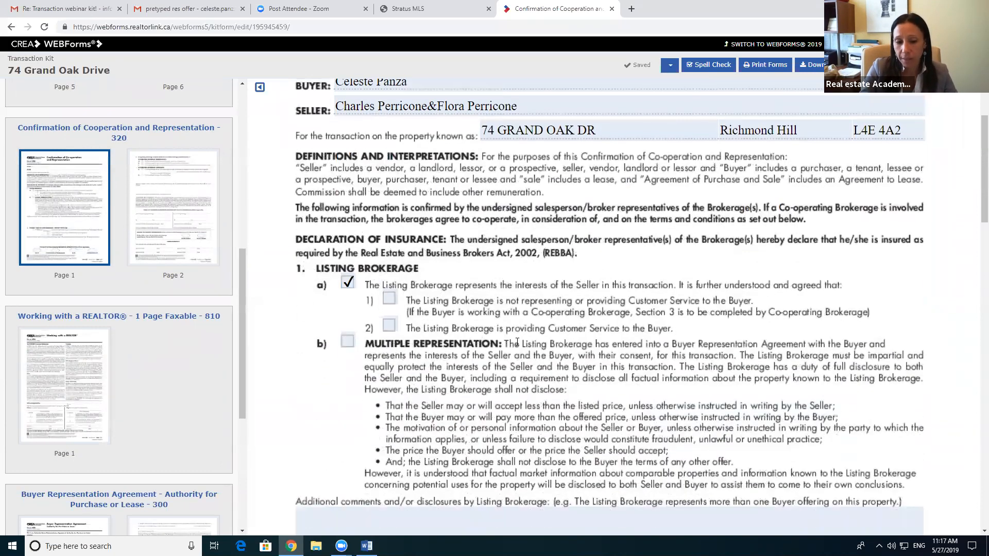
pyautogui.scroll(-12, 516, 342)
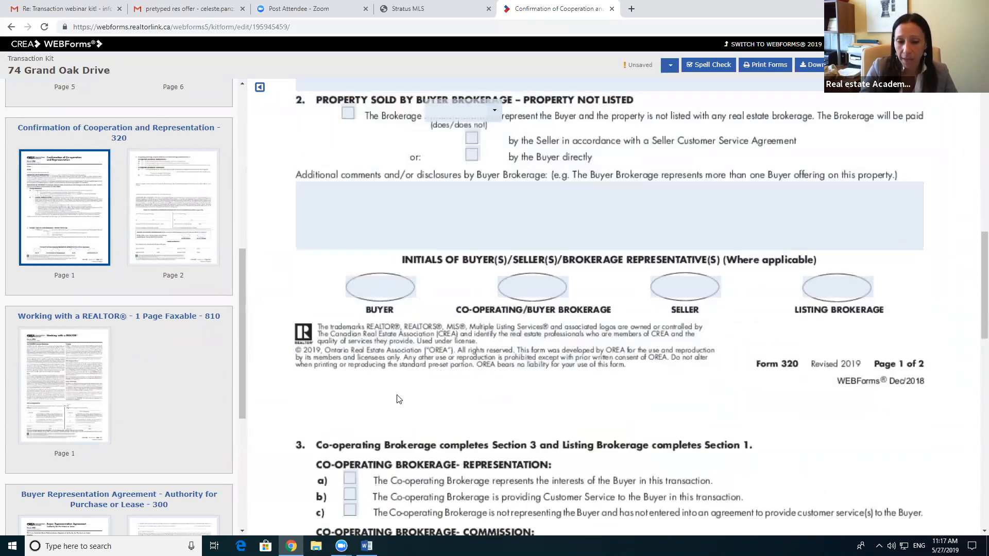
pyautogui.scroll(-4, 398, 399)
pyautogui.click(350, 324)
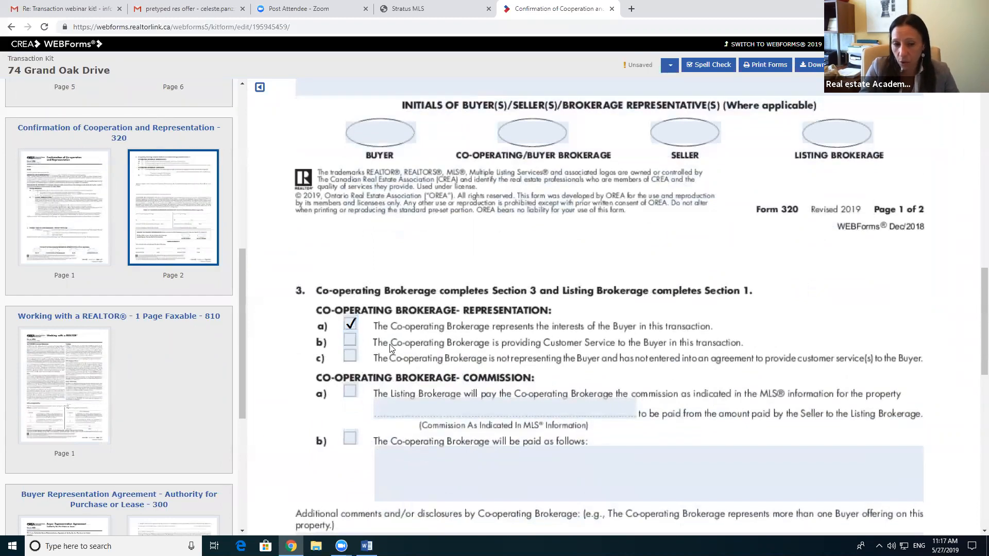
pyautogui.click(349, 391)
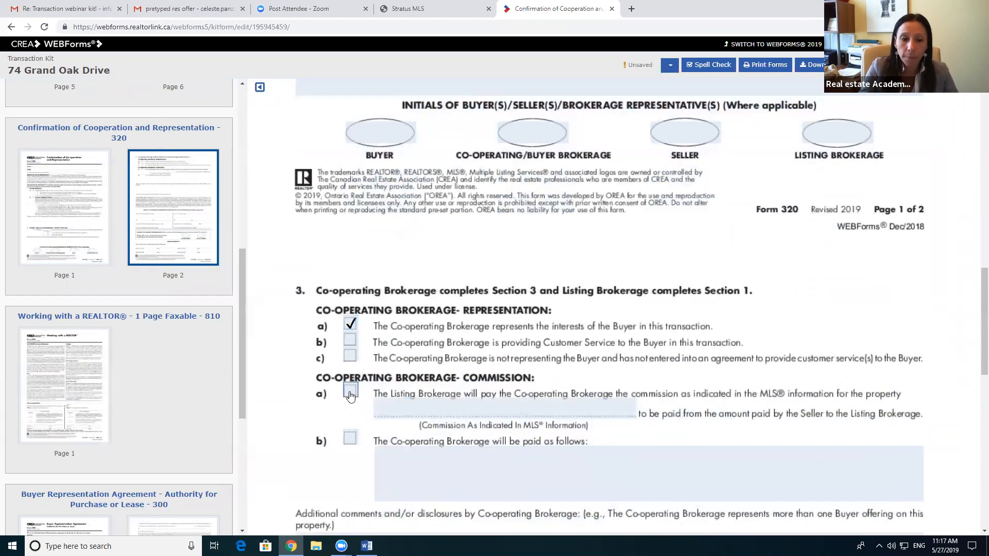
# Step: Enter '2.5% + Hst' as the co-operating brokerage commission
pyautogui.click(436, 411)
pyautogui.write('2')
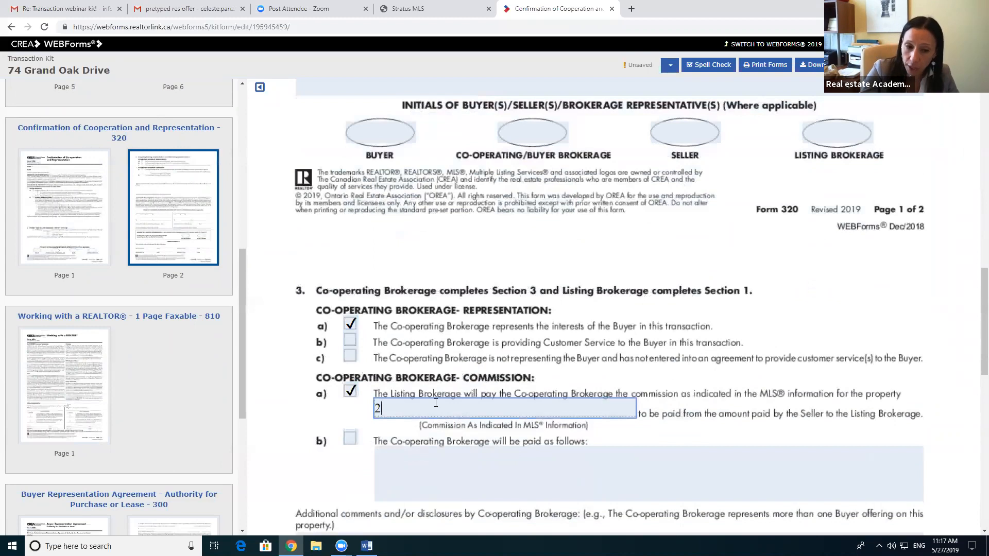
pyautogui.write('.5%')
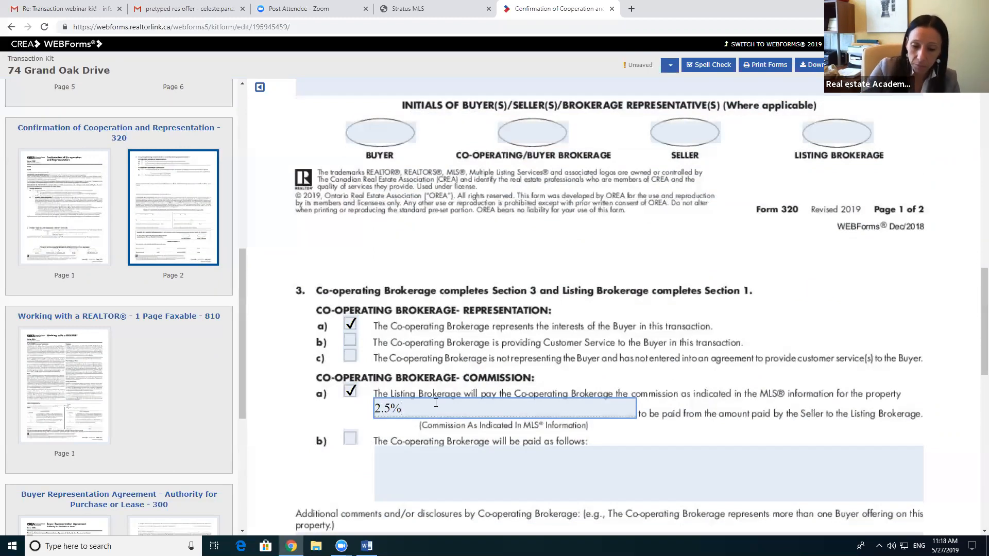
pyautogui.write(' + Hst')
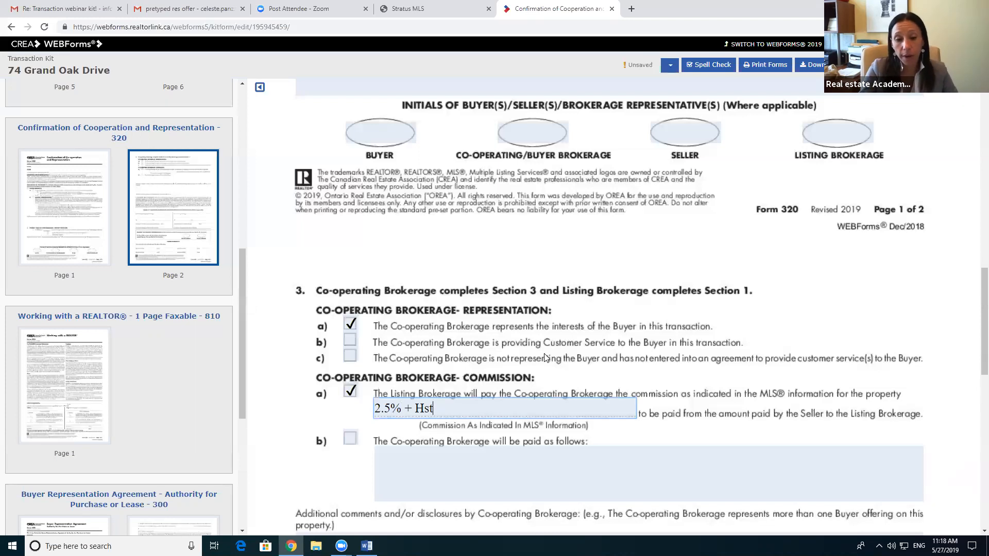
pyautogui.scroll(-10, 544, 357)
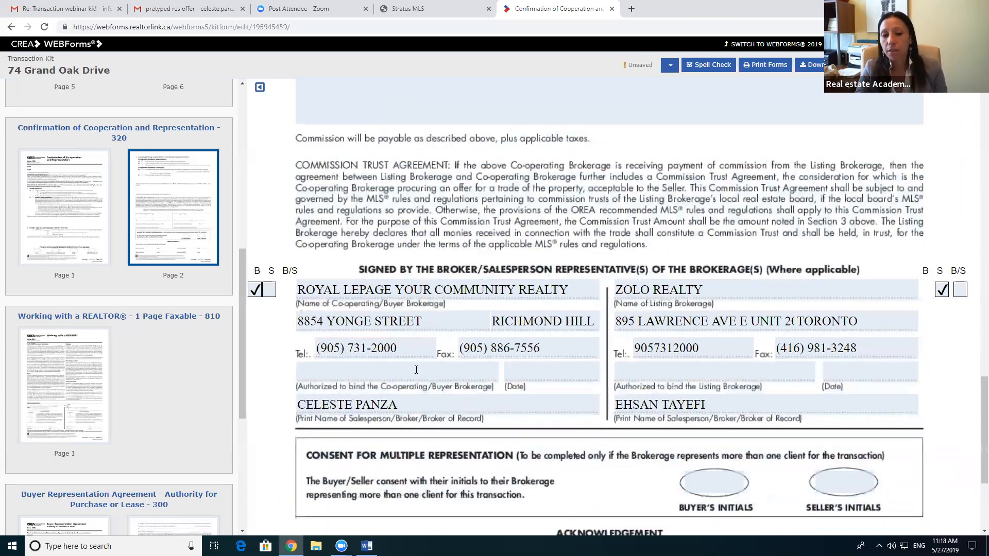
pyautogui.scroll(-3, 626, 407)
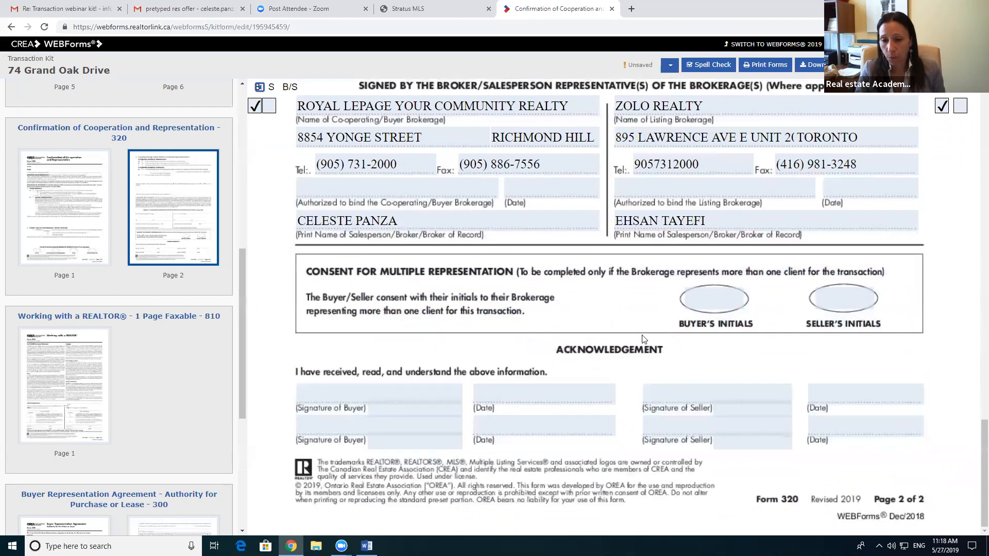
pyautogui.scroll(1, 499, 344)
pyautogui.scroll(15, 901, 132)
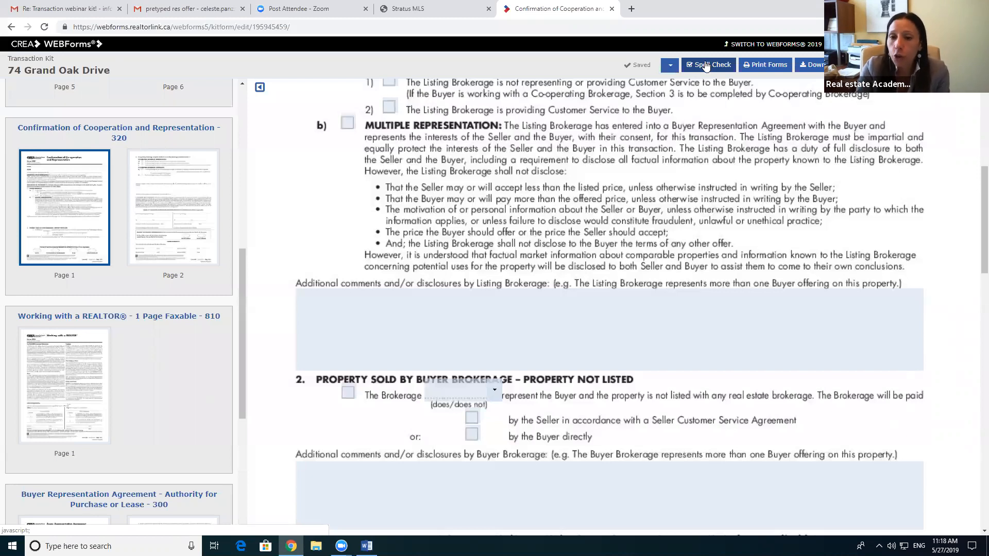
pyautogui.scroll(5, 554, 212)
pyautogui.scroll(2, 554, 212)
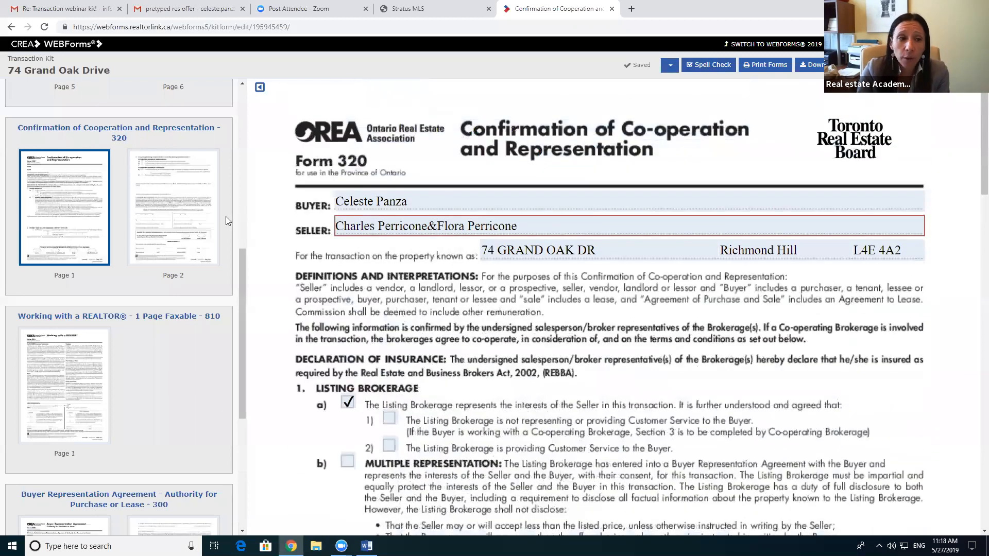
pyautogui.scroll(5, 154, 231)
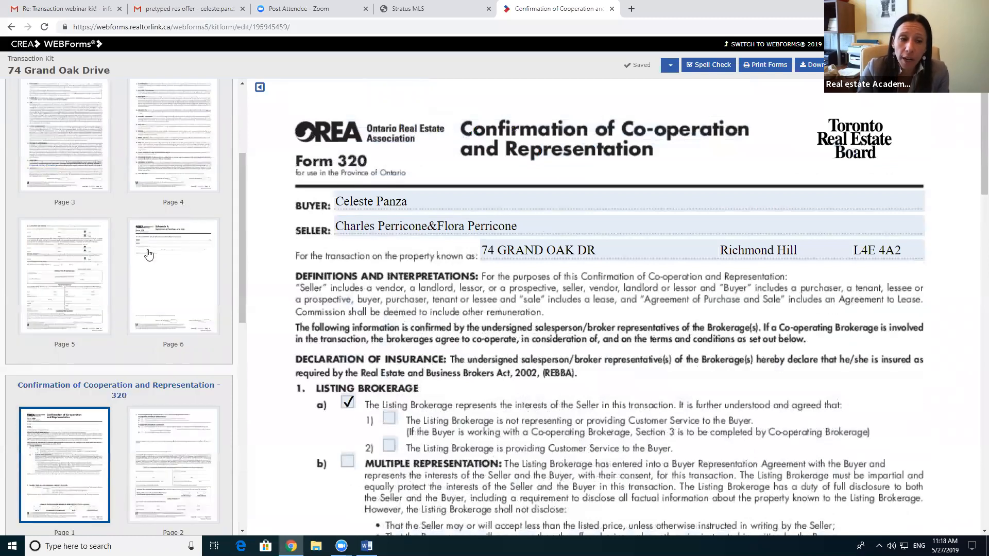
# Step: Return to the Schedule A page and review Editor Settings, closing without changes
pyautogui.click(147, 255)
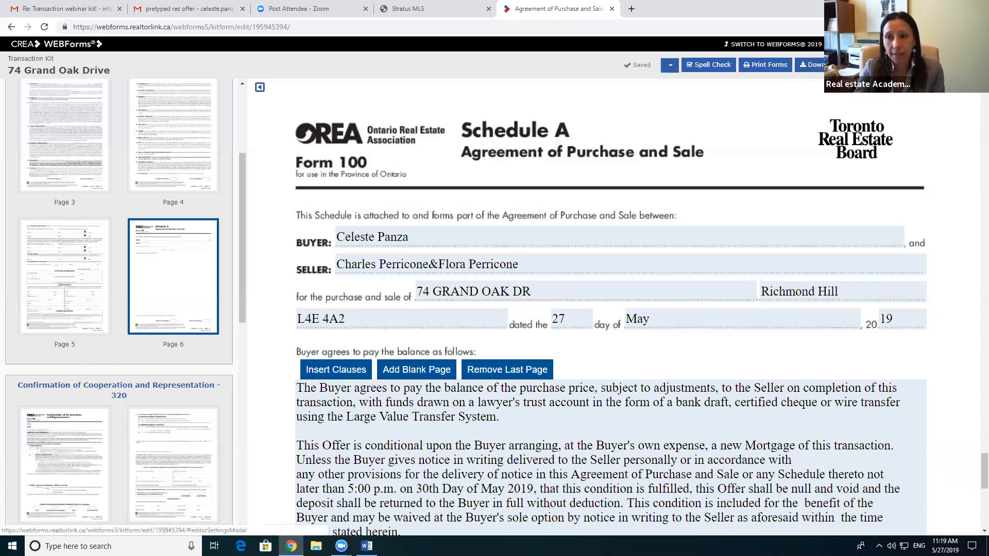
pyautogui.click(802, 84)
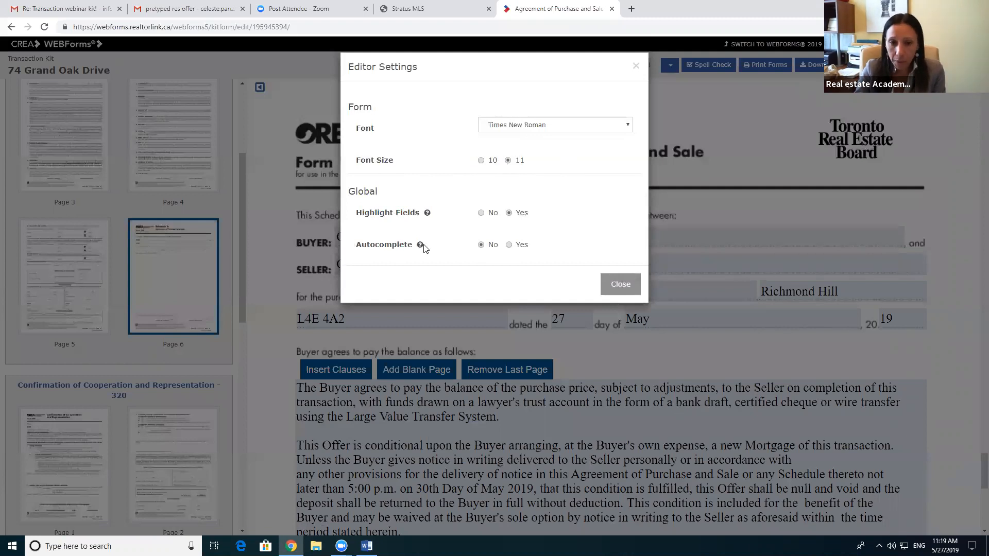
pyautogui.moveTo(421, 245)
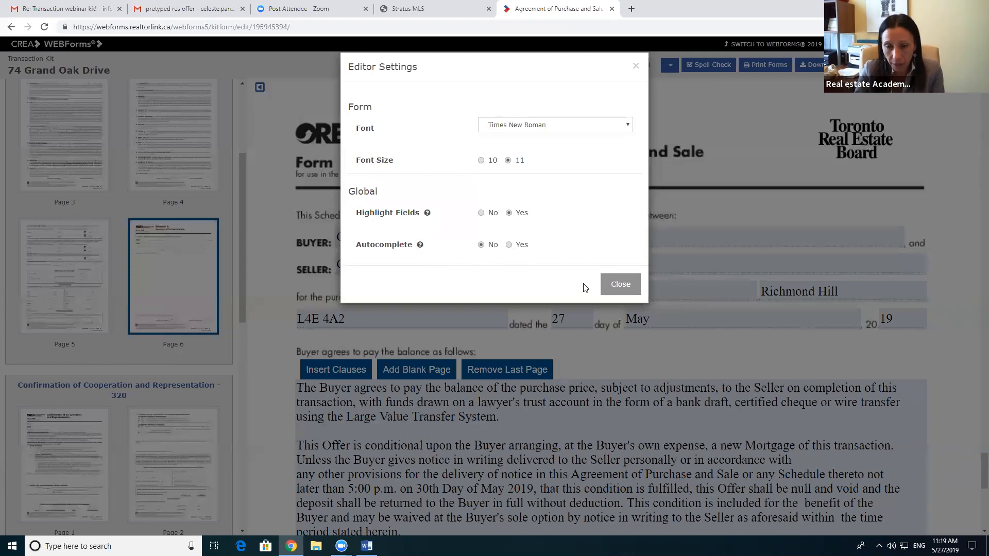
pyautogui.click(614, 287)
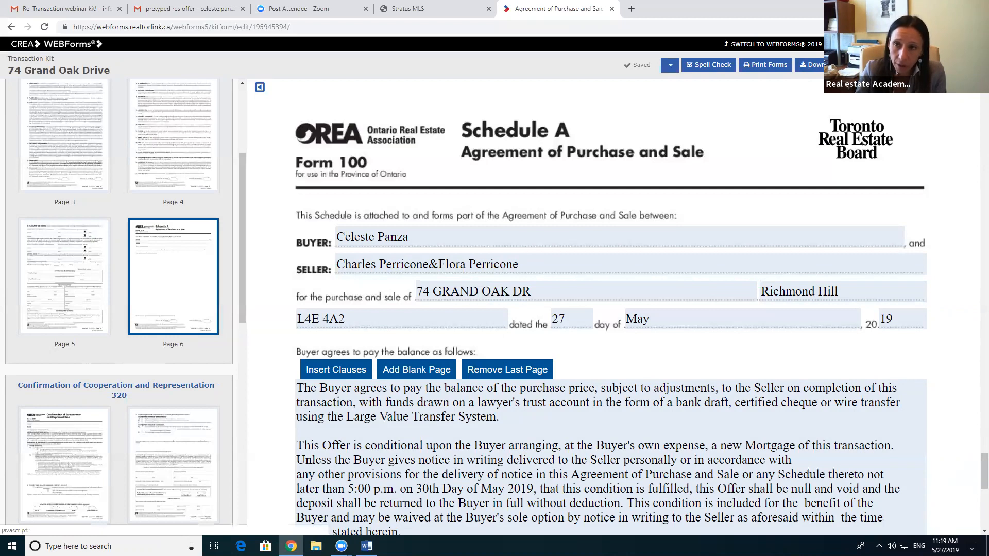
pyautogui.click(948, 65)
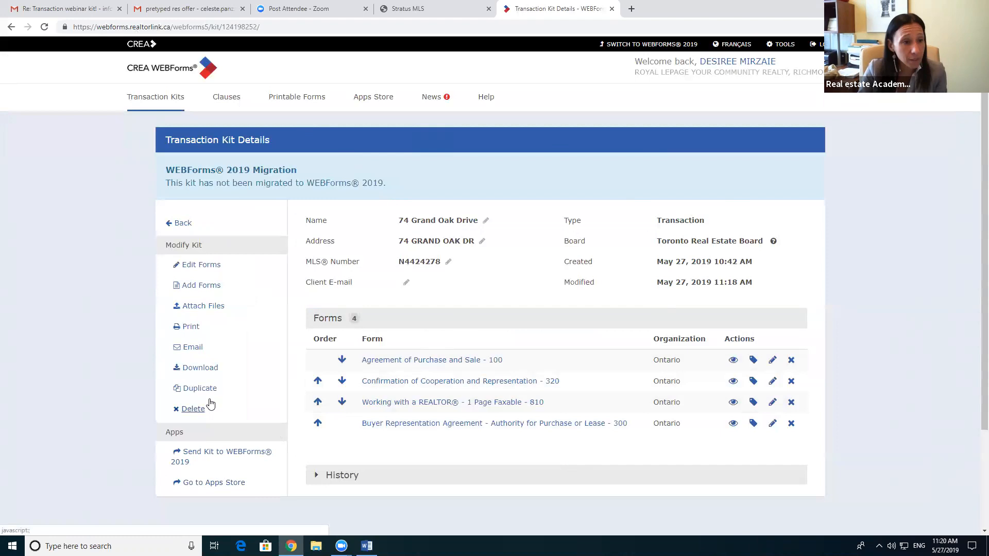
pyautogui.click(193, 369)
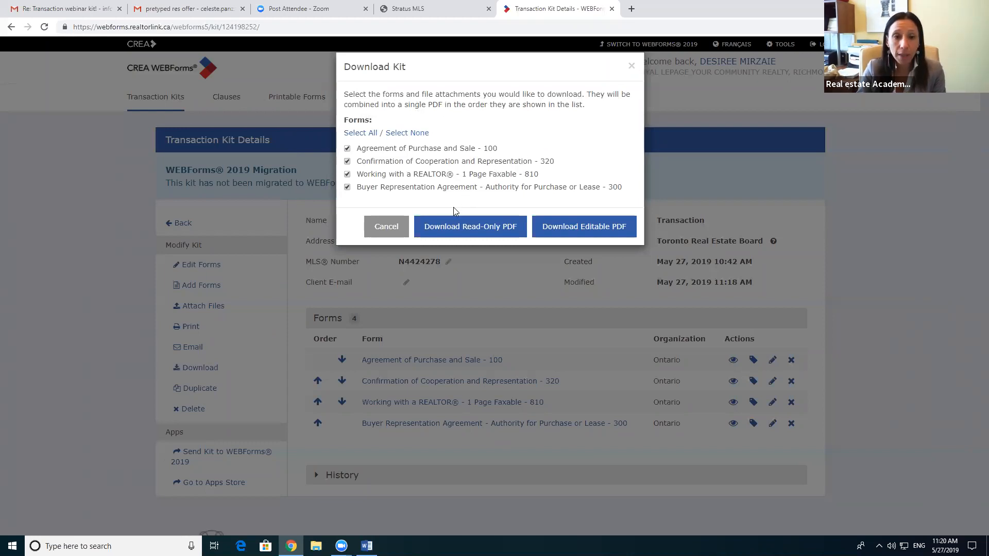
pyautogui.click(347, 187)
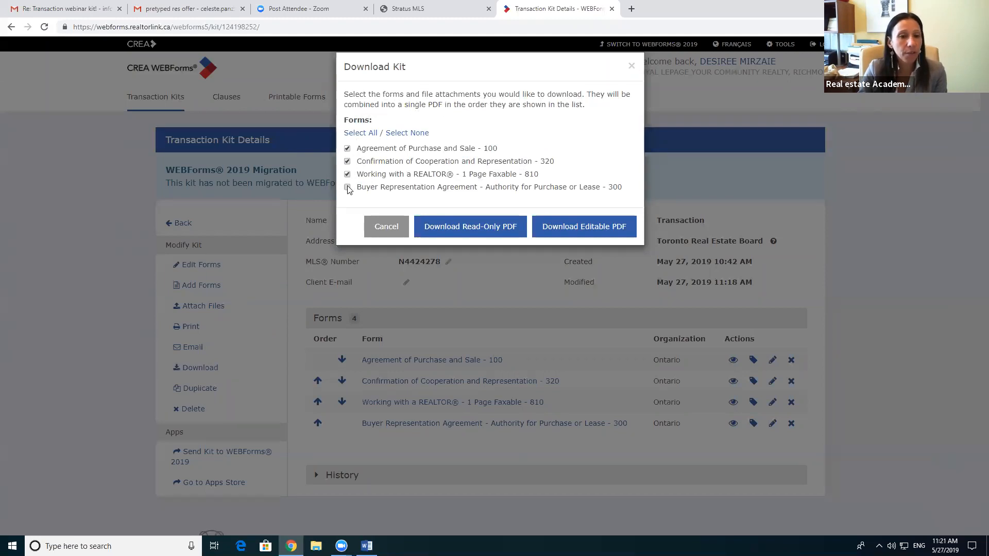
pyautogui.click(347, 187)
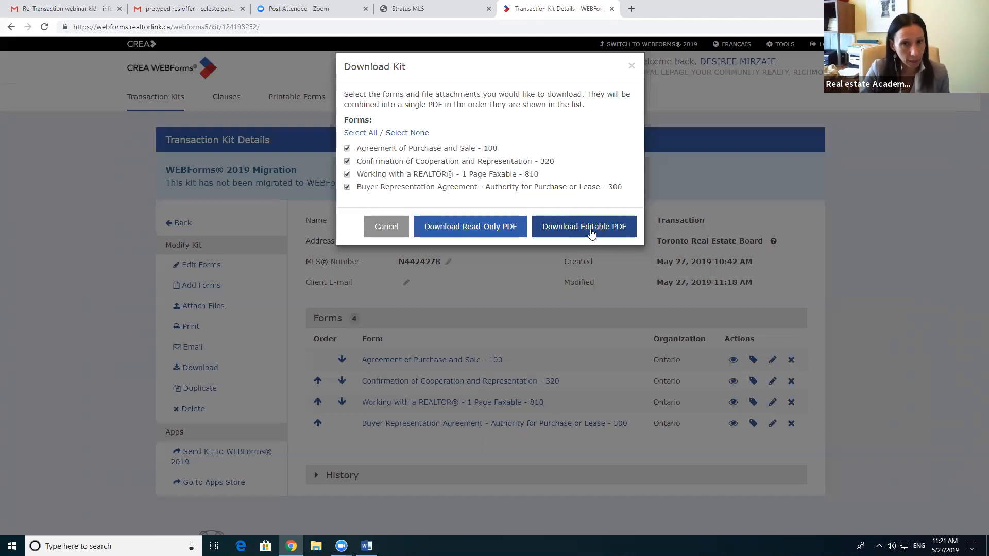
pyautogui.click(590, 228)
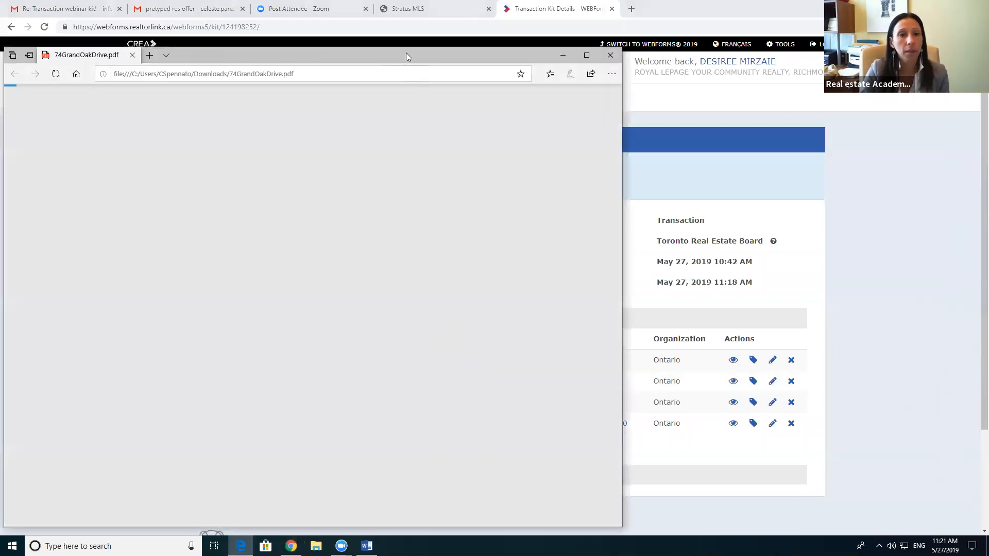
# Step: In the PDF's Buyer field, add then remove a second buyer's name, leaving one buyer
pyautogui.moveTo(406, 55); pyautogui.dragTo(659, 48)
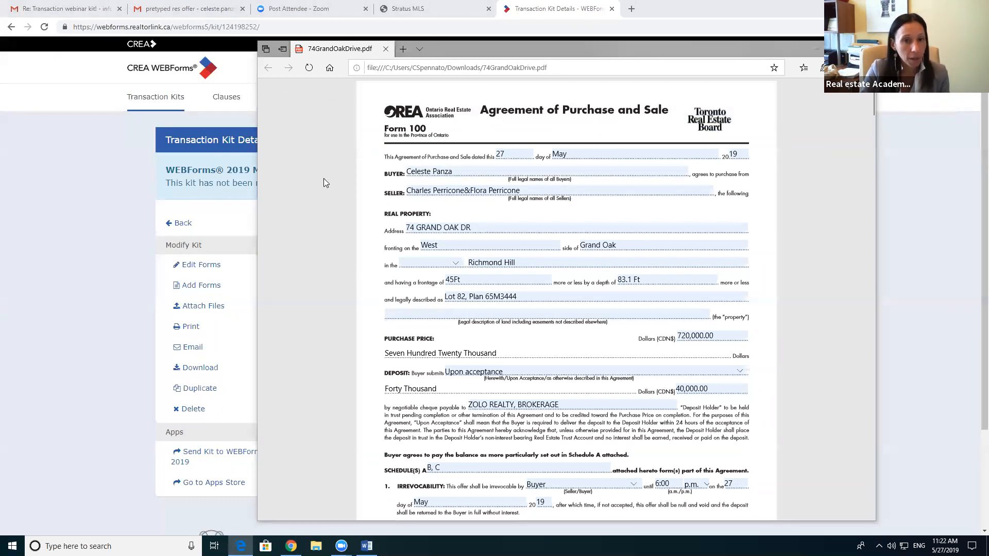
pyautogui.click(482, 174)
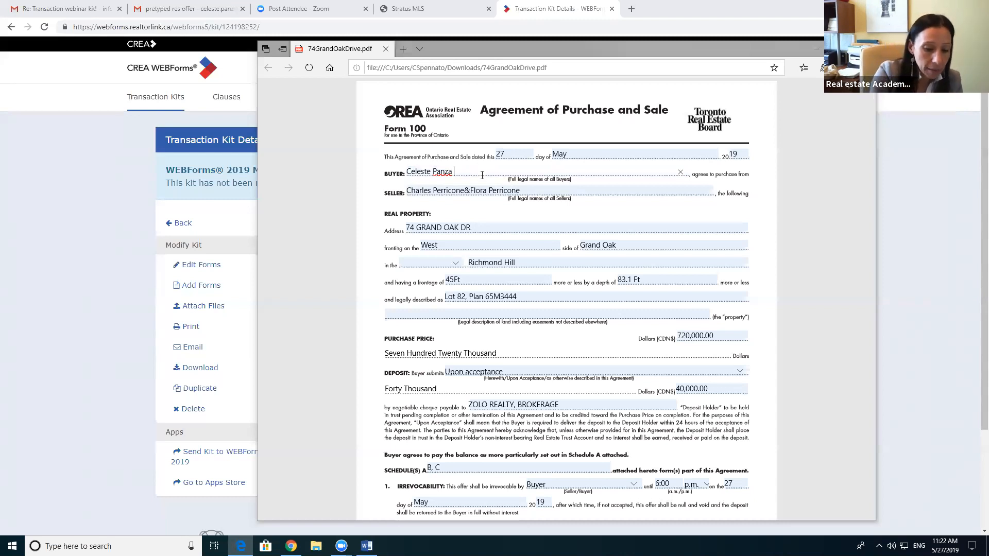
pyautogui.write('&')
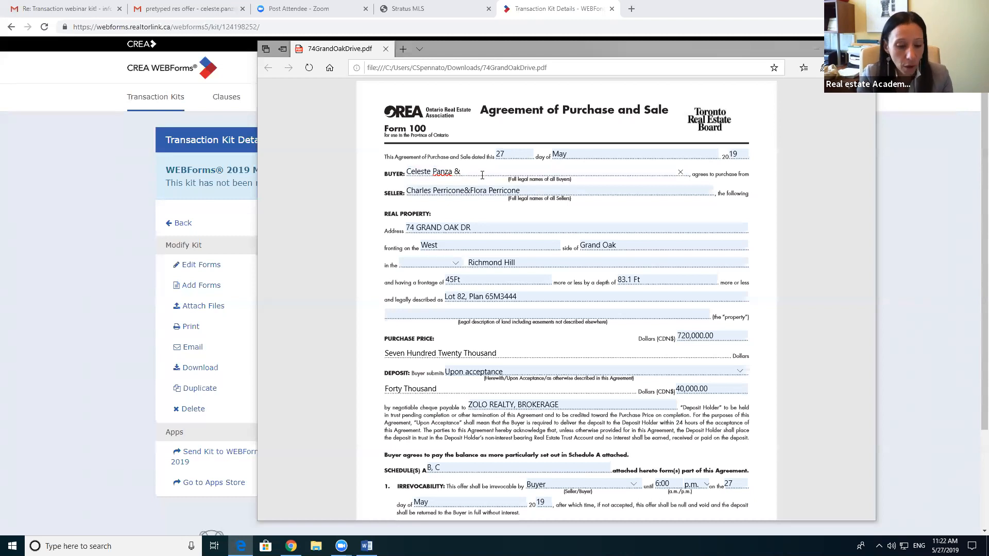
pyautogui.write(' John Smith')
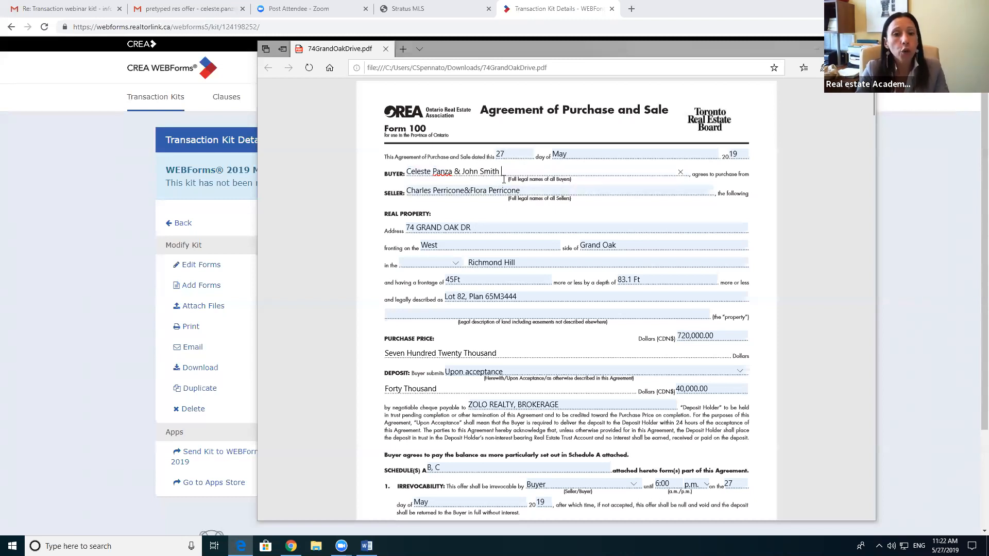
pyautogui.moveTo(503, 171); pyautogui.dragTo(459, 171)
pyautogui.press('BackSpace')
pyautogui.press('BackSpace')
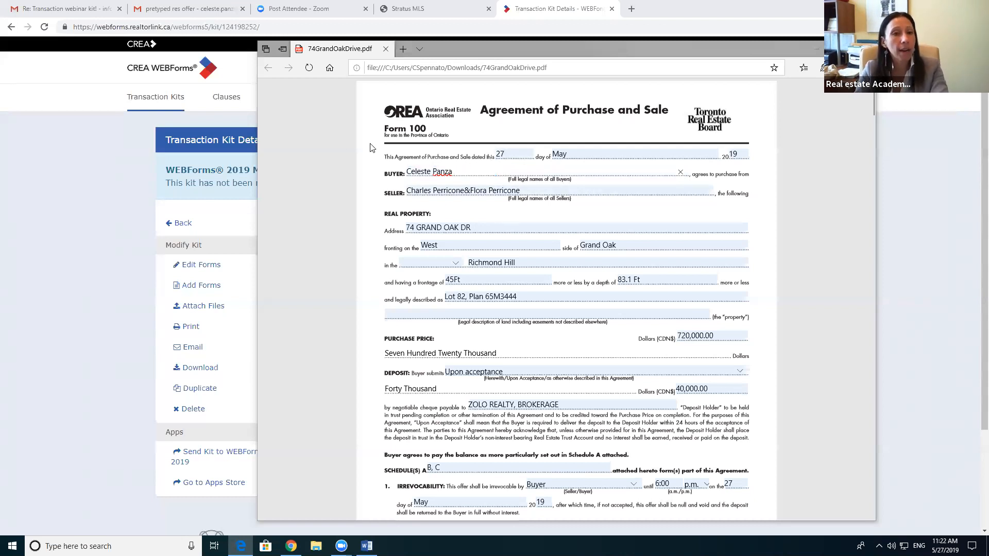
pyautogui.click(294, 144)
pyautogui.rightClick(295, 142)
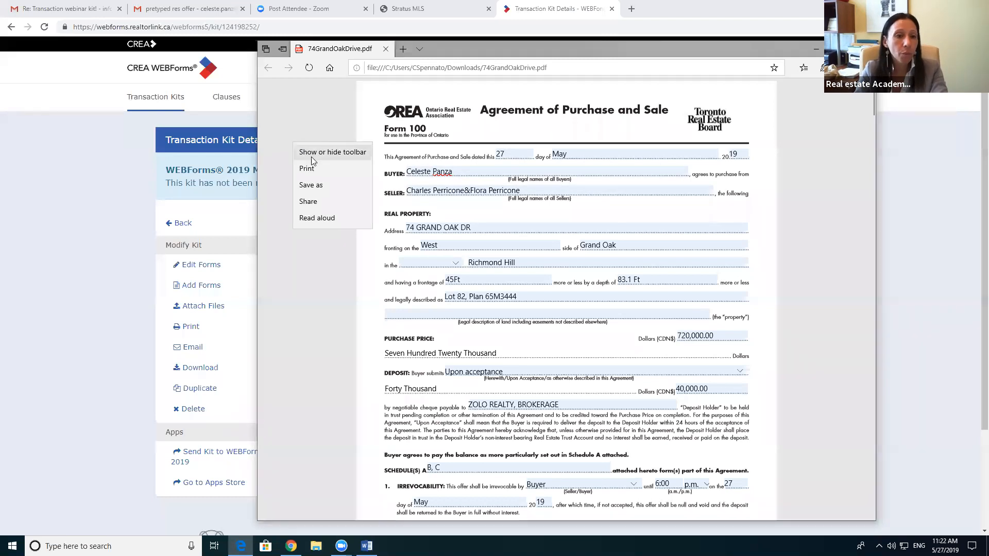
pyautogui.click(319, 185)
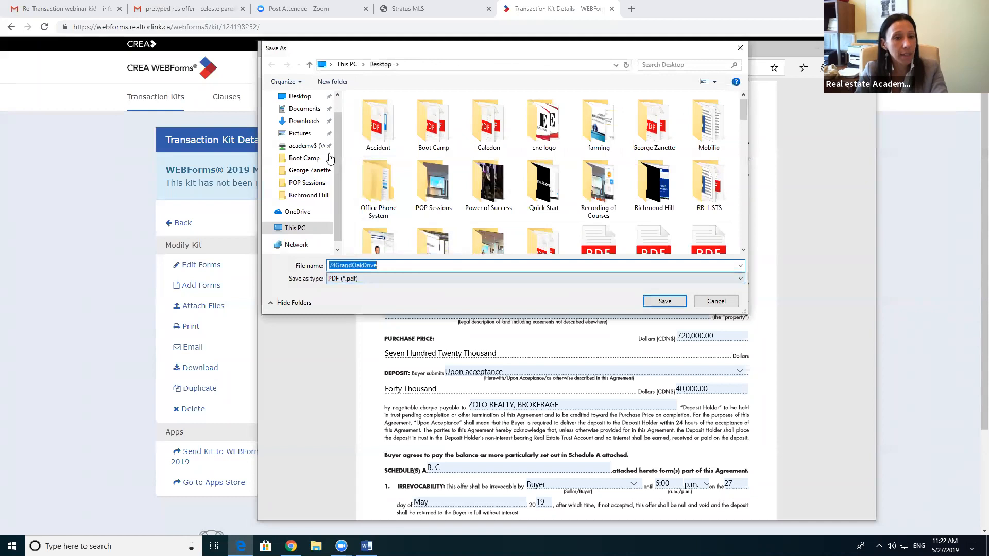
pyautogui.click(299, 96)
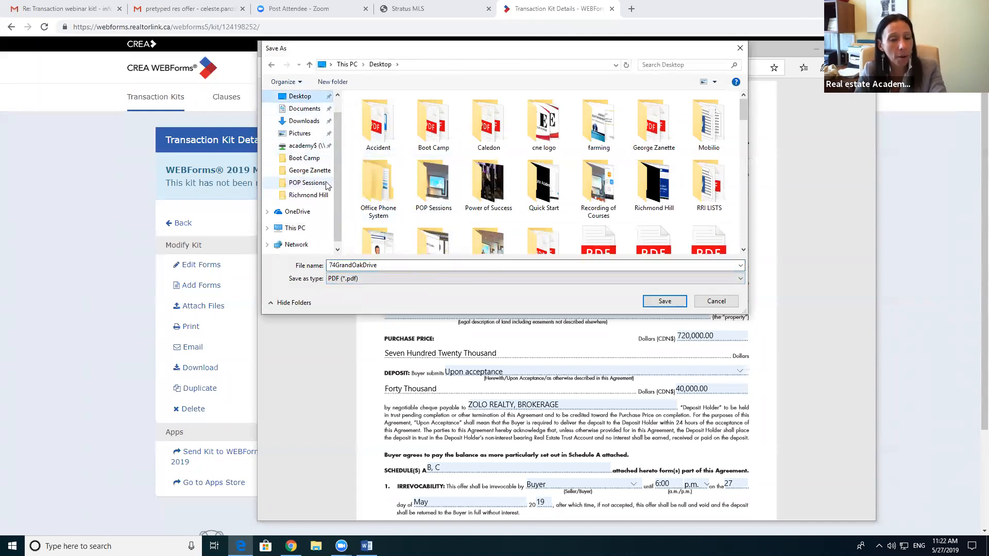
pyautogui.click(657, 305)
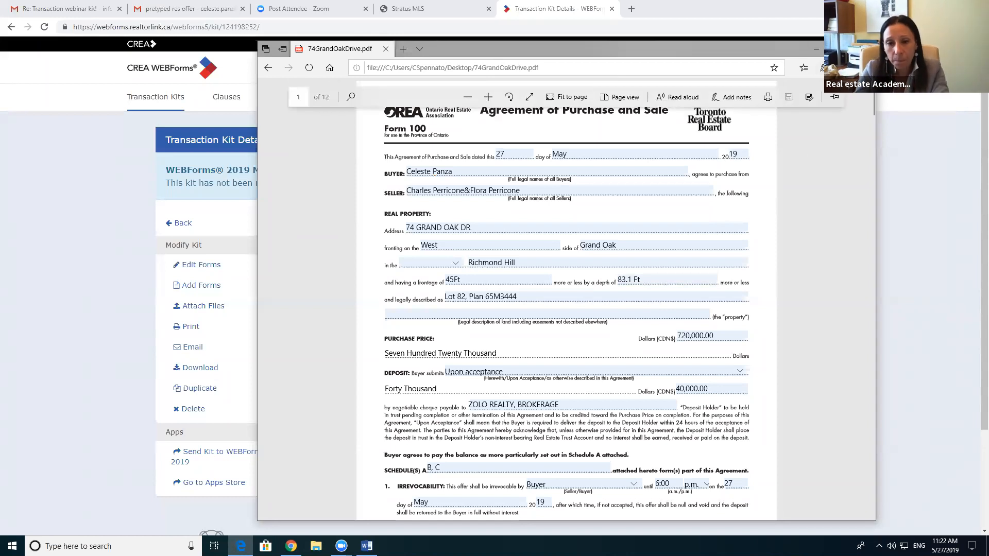
pyautogui.click(864, 49)
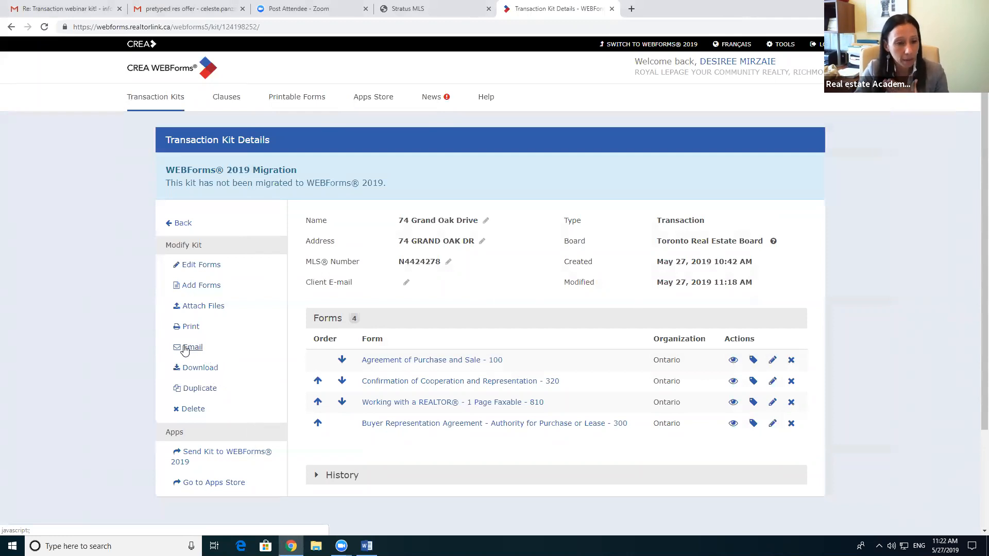
pyautogui.click(191, 348)
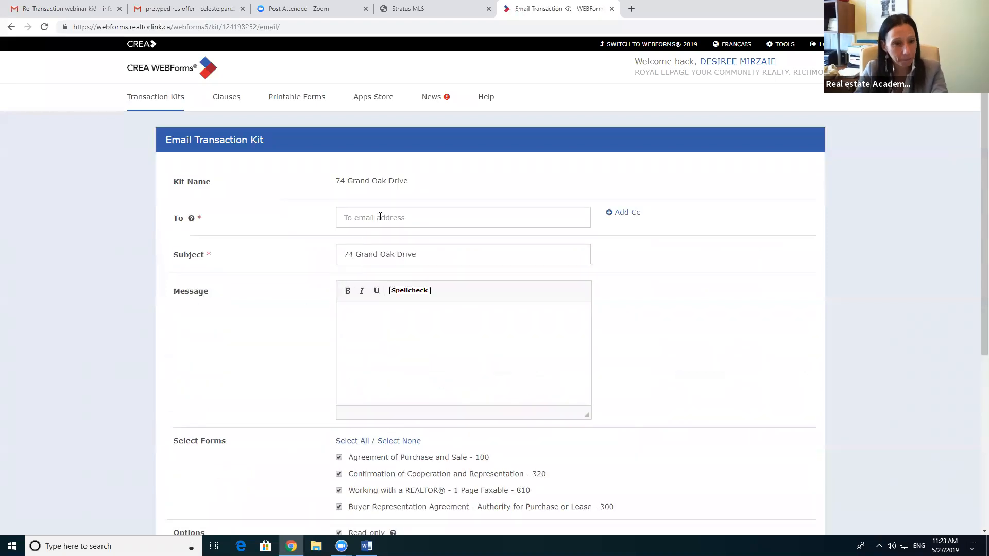
pyautogui.click(378, 218)
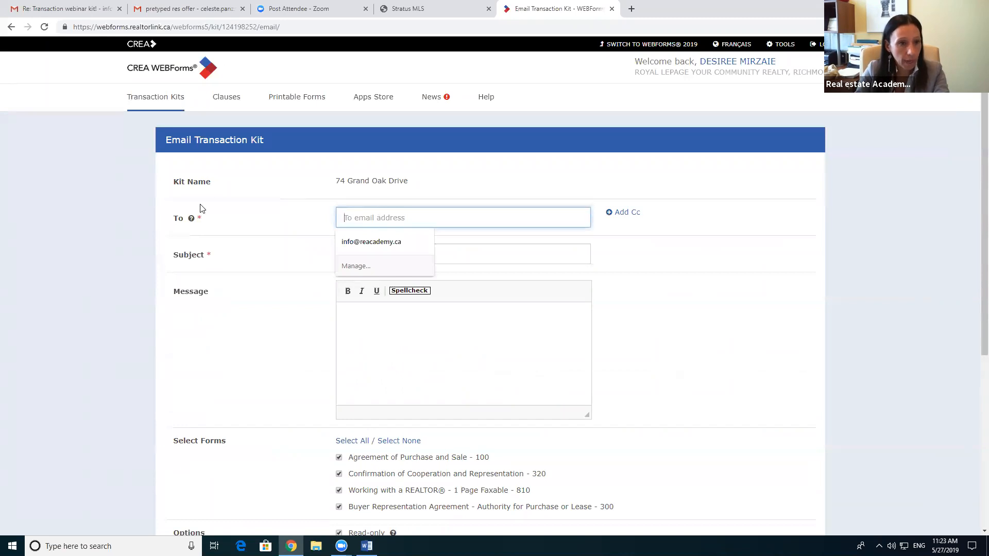
pyautogui.moveTo(191, 221)
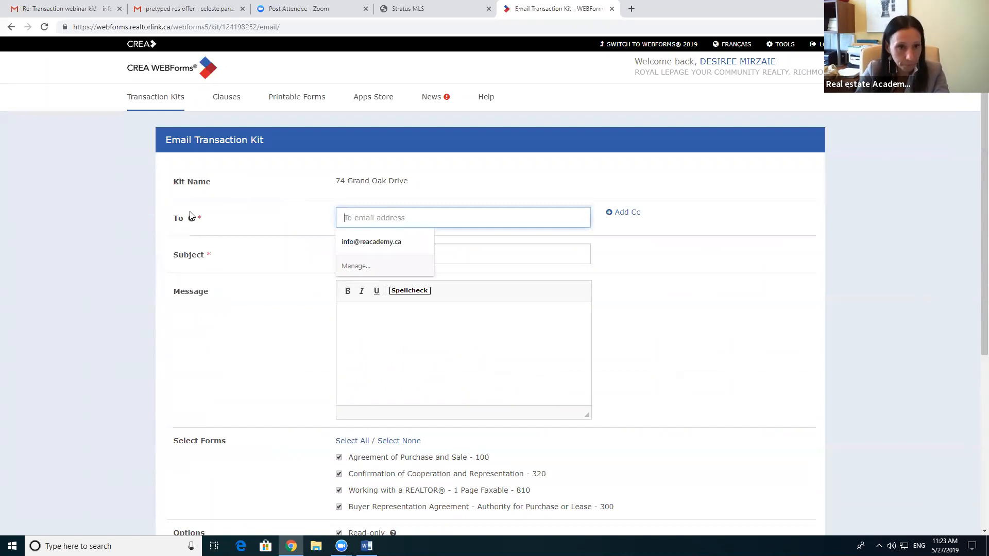
pyautogui.click(364, 242)
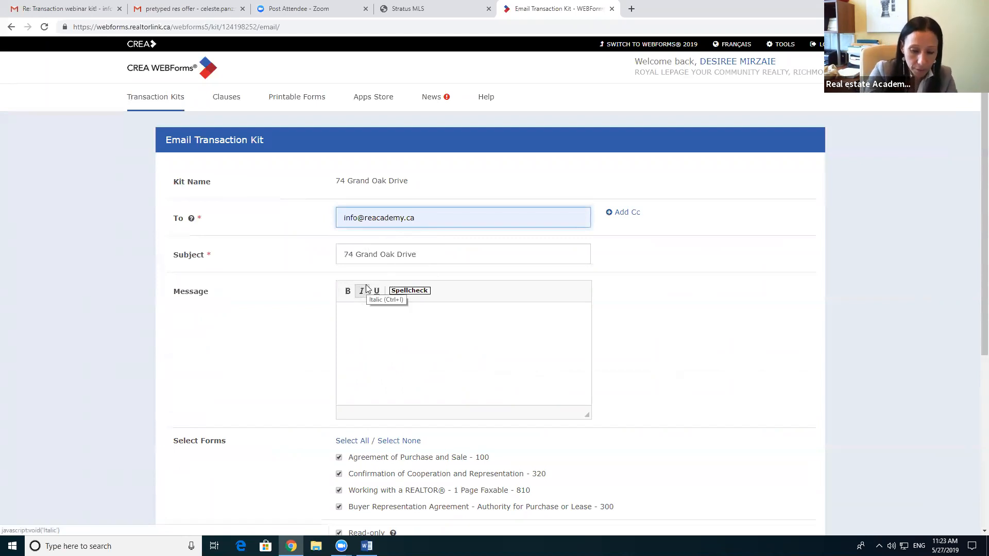
pyautogui.write('; ')
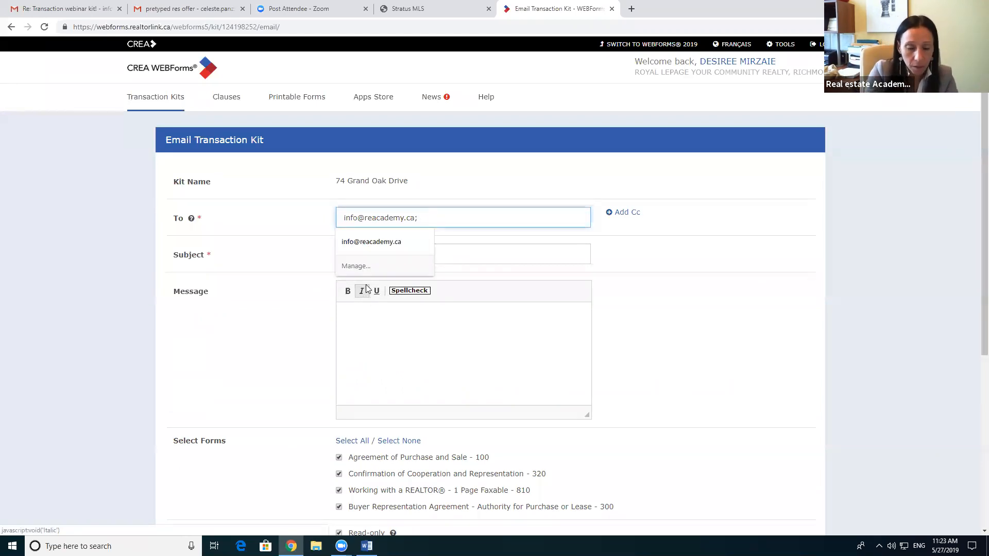
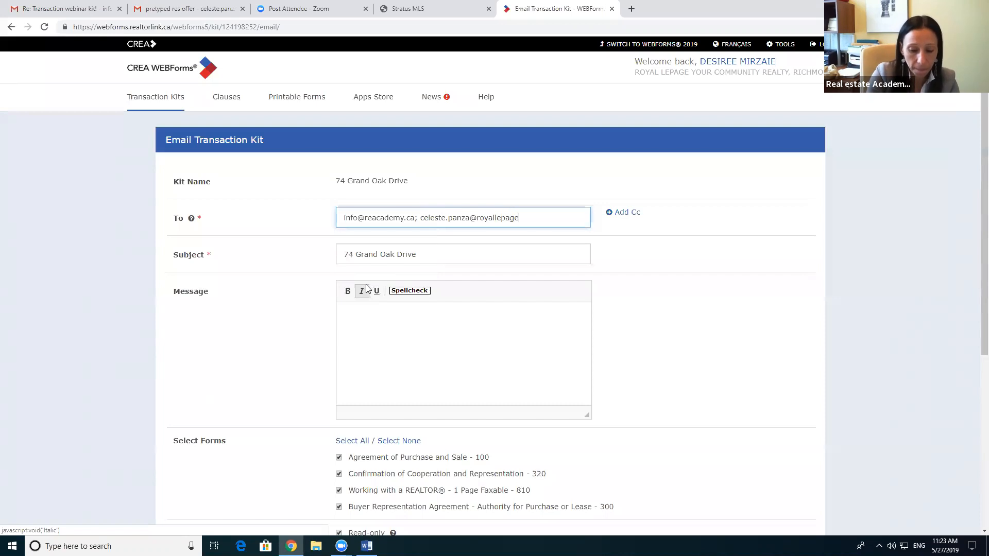
pyautogui.click(435, 251)
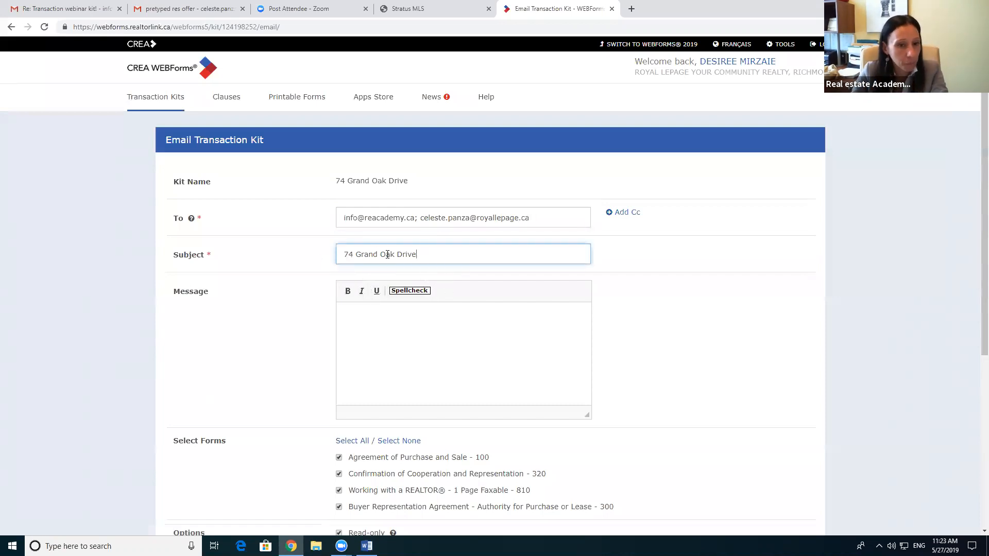
pyautogui.scroll(-1, 451, 344)
pyautogui.scroll(-2, 451, 344)
pyautogui.click(385, 229)
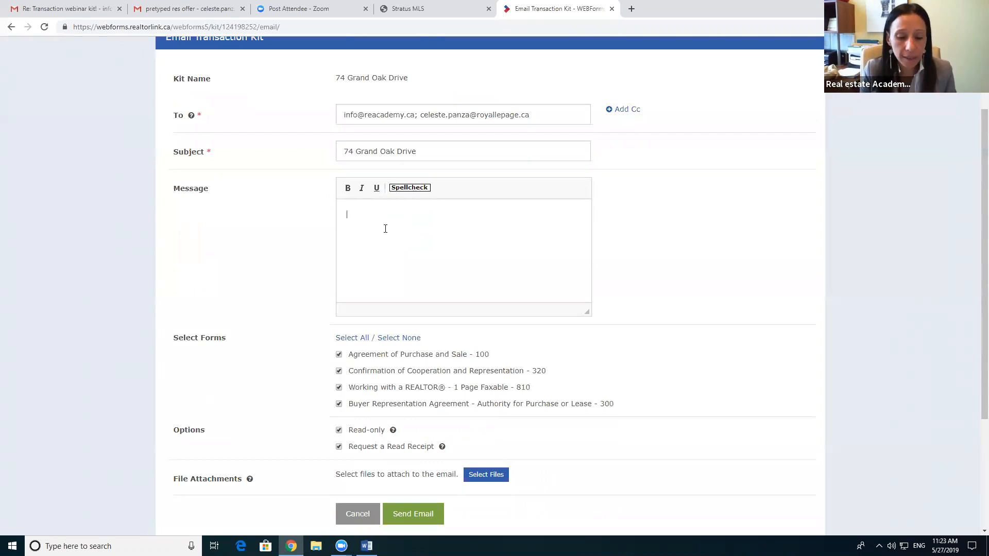
pyautogui.write('Hi Celeste and ')
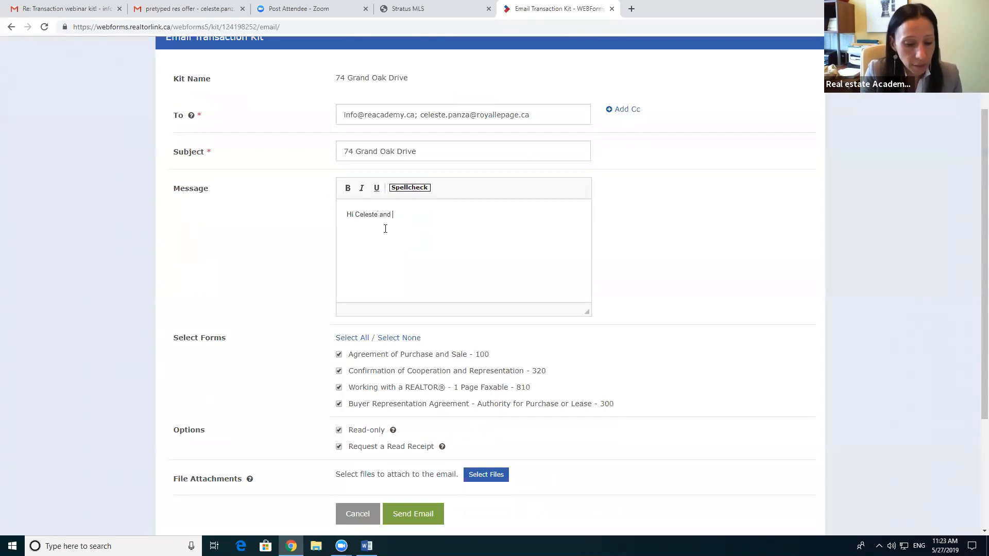
pyautogui.write('John.')
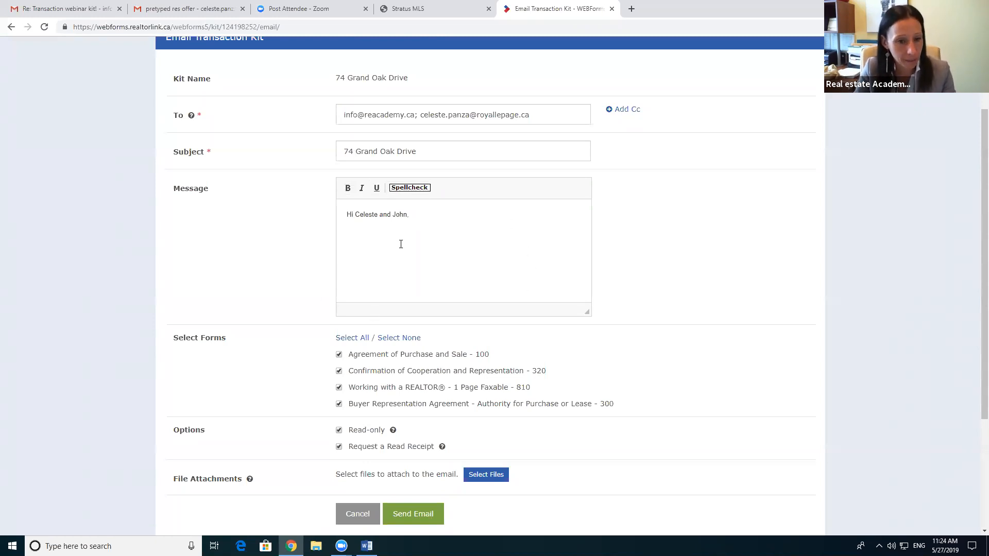
pyautogui.scroll(-3, 485, 295)
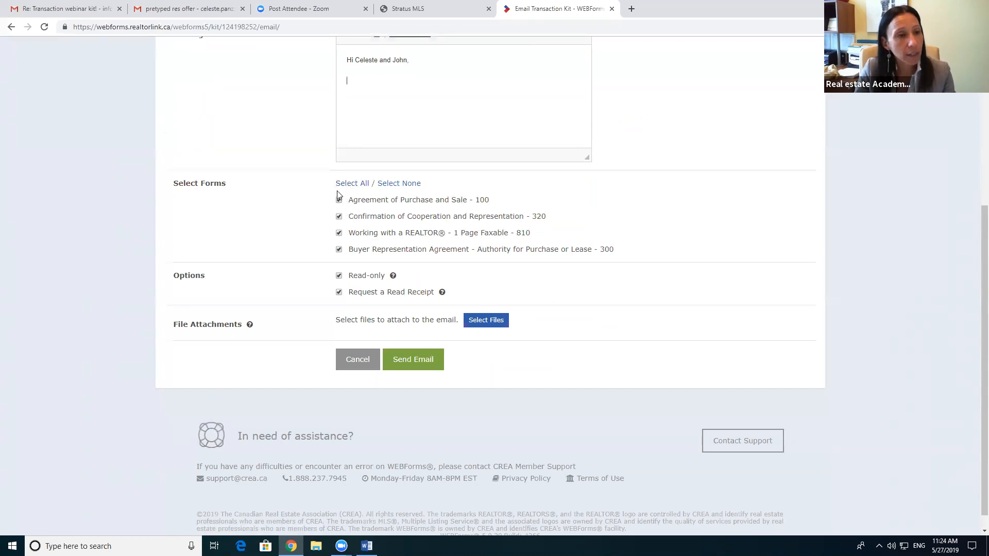
pyautogui.click(339, 233)
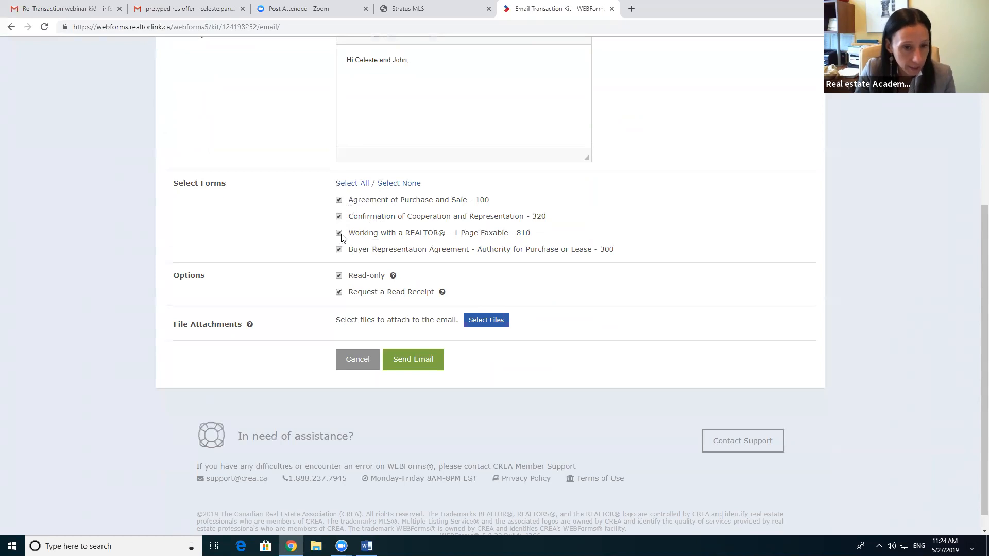
pyautogui.scroll(-1, 372, 273)
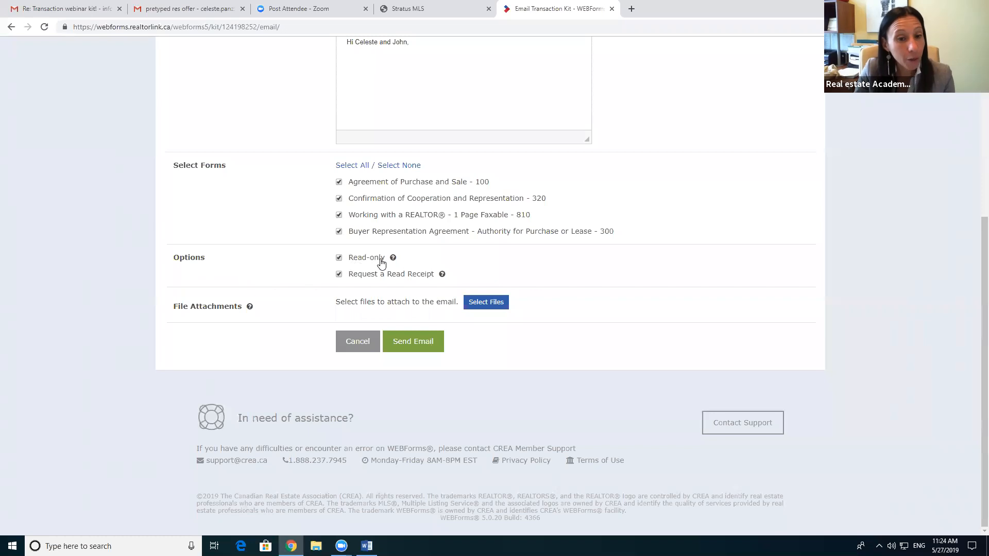
pyautogui.click(339, 262)
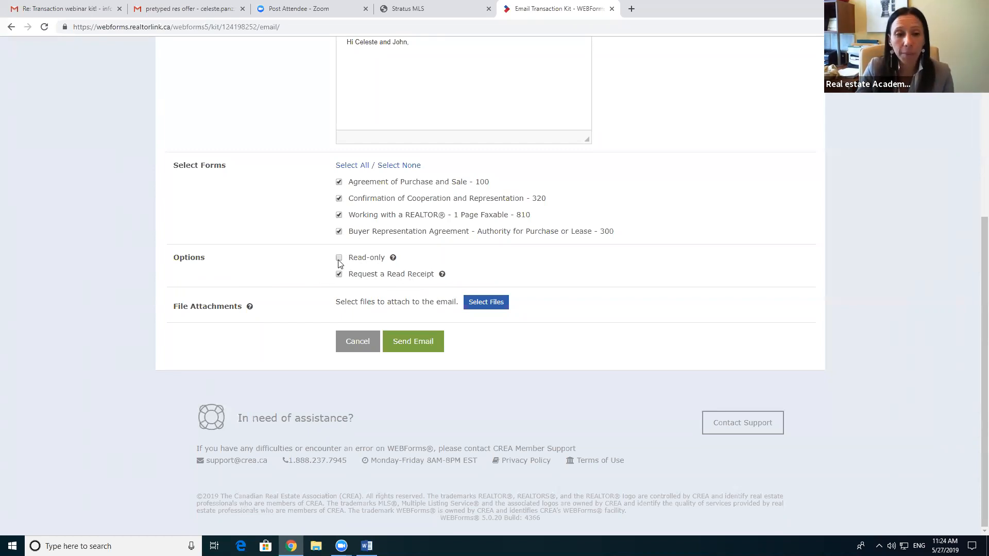
pyautogui.click(339, 258)
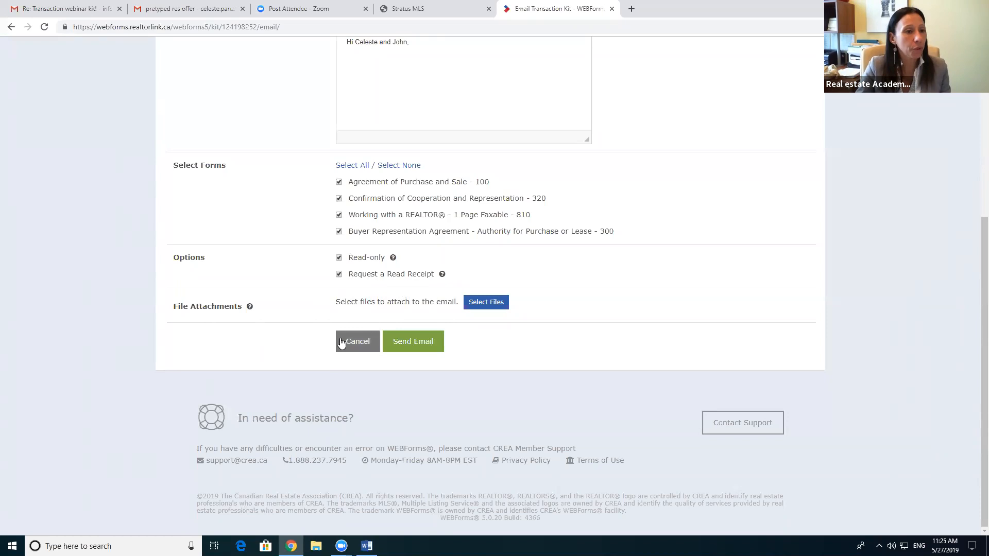
pyautogui.click(490, 308)
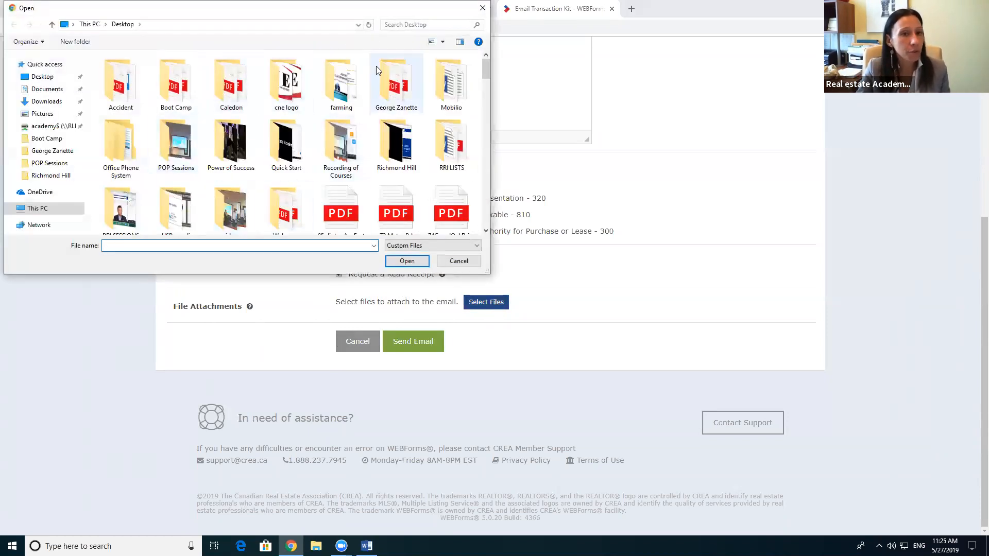
pyautogui.moveTo(359, 6); pyautogui.dragTo(586, 49)
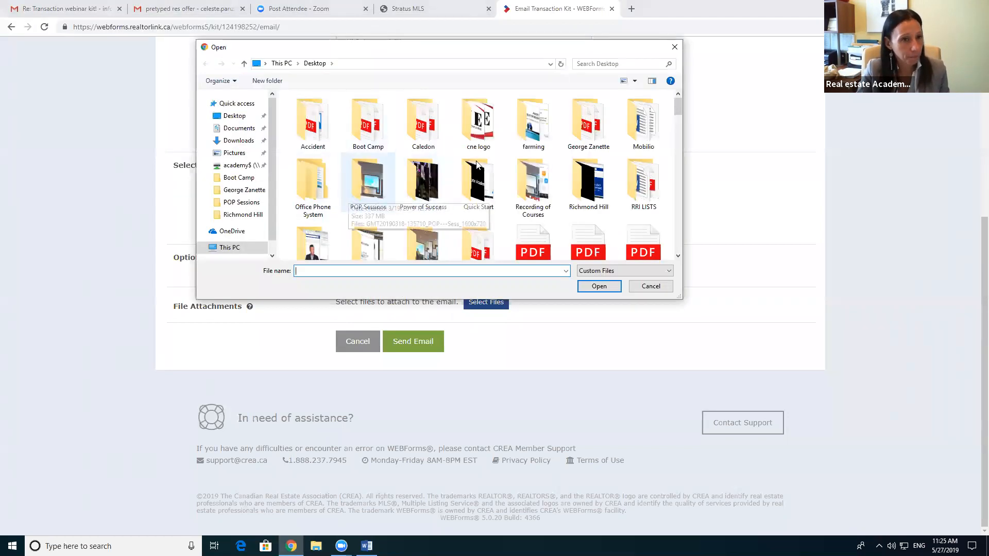
pyautogui.click(674, 48)
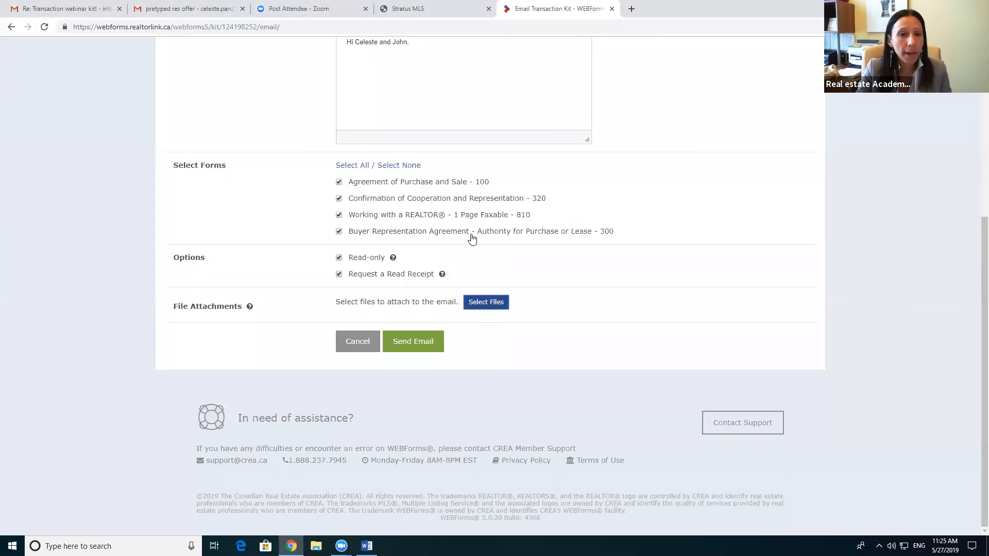
pyautogui.scroll(4, 475, 293)
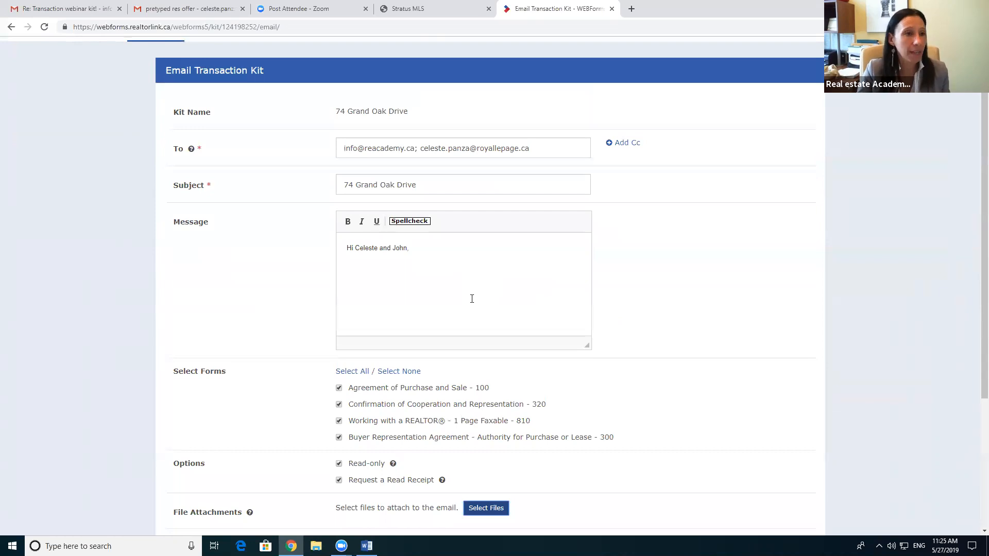
pyautogui.scroll(-4, 471, 339)
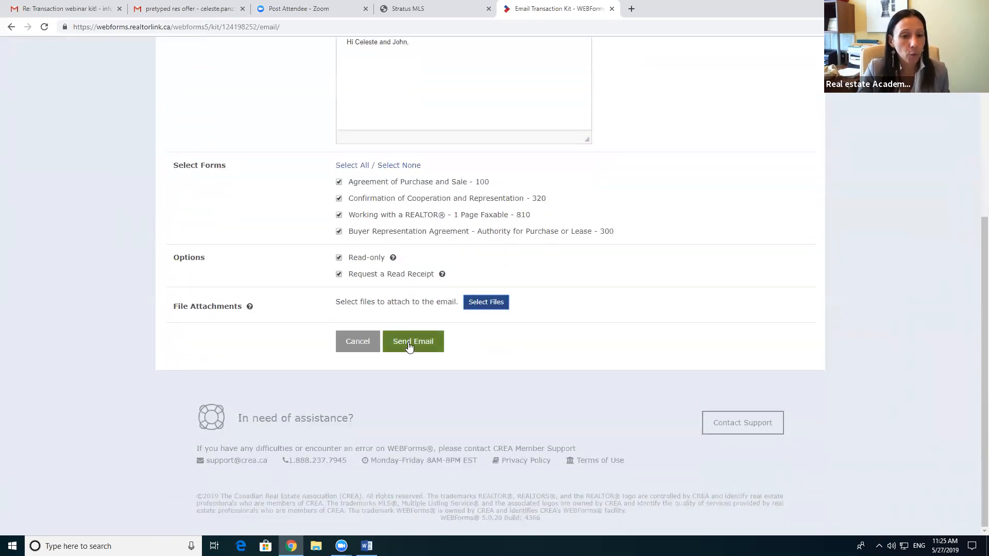
pyautogui.click(408, 344)
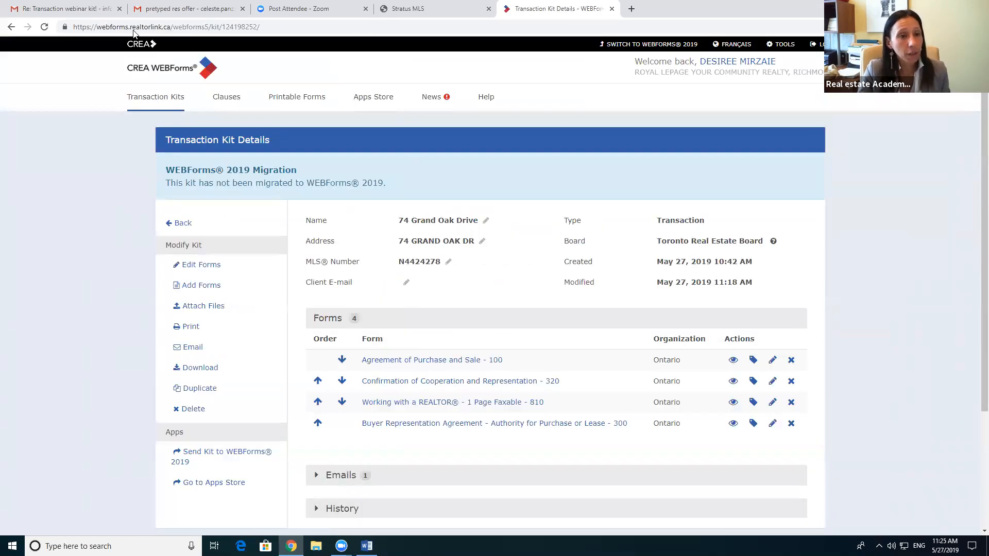
pyautogui.click(67, 9)
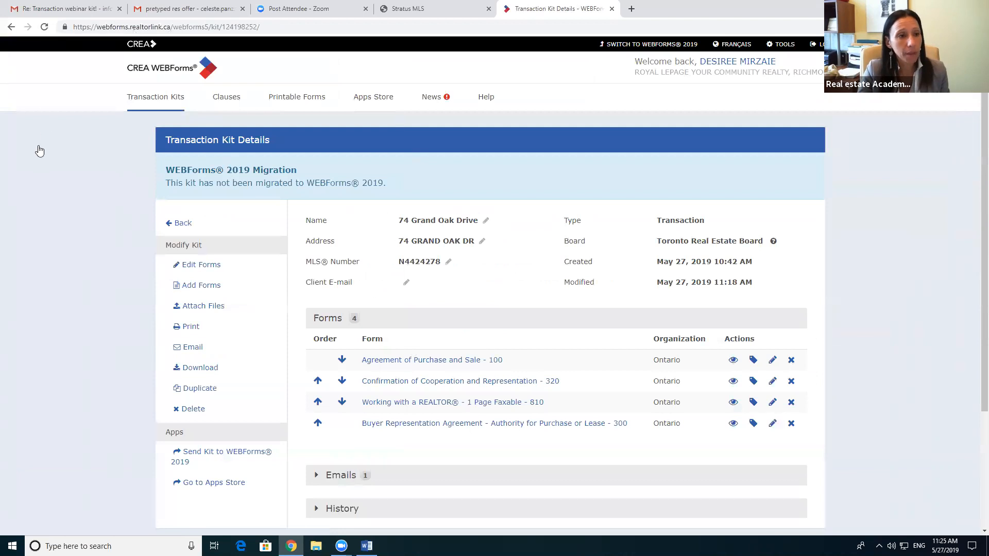
pyautogui.click(32, 182)
pyautogui.click(142, 116)
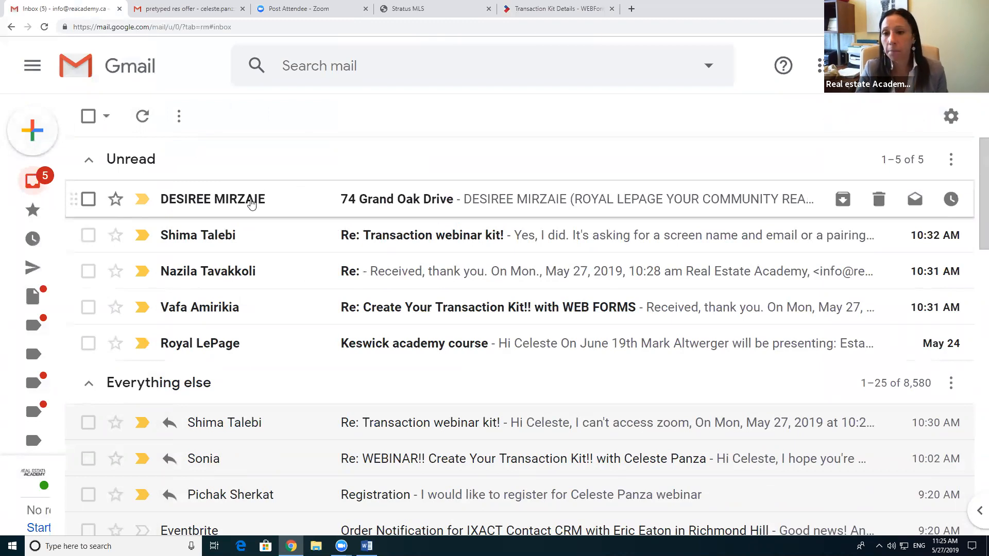
pyautogui.moveTo(255, 200)
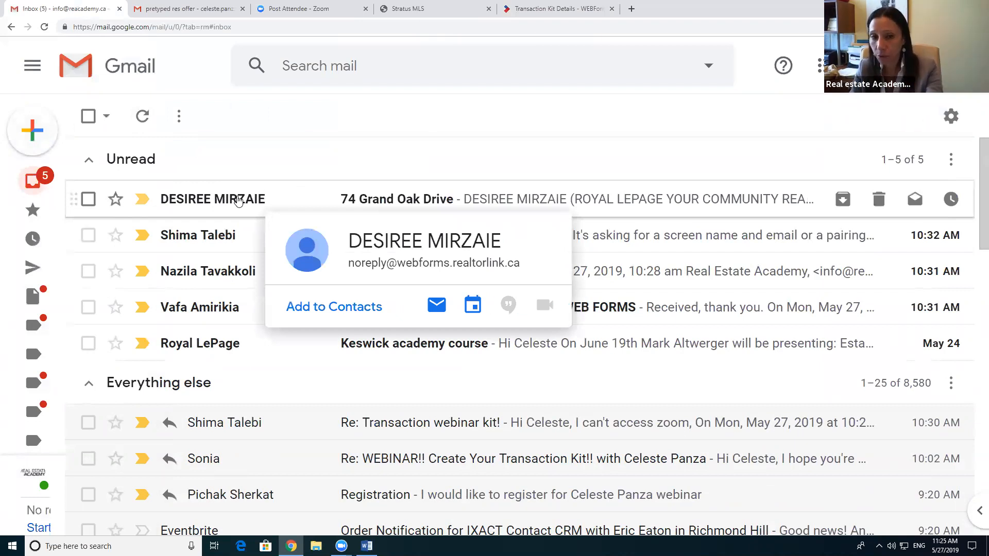
pyautogui.click(238, 200)
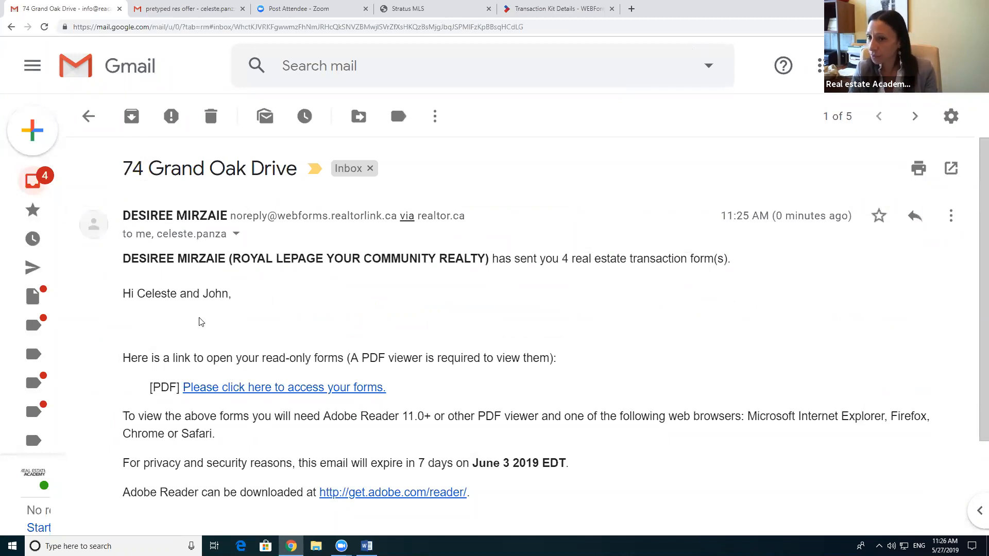
pyautogui.scroll(-2, 230, 339)
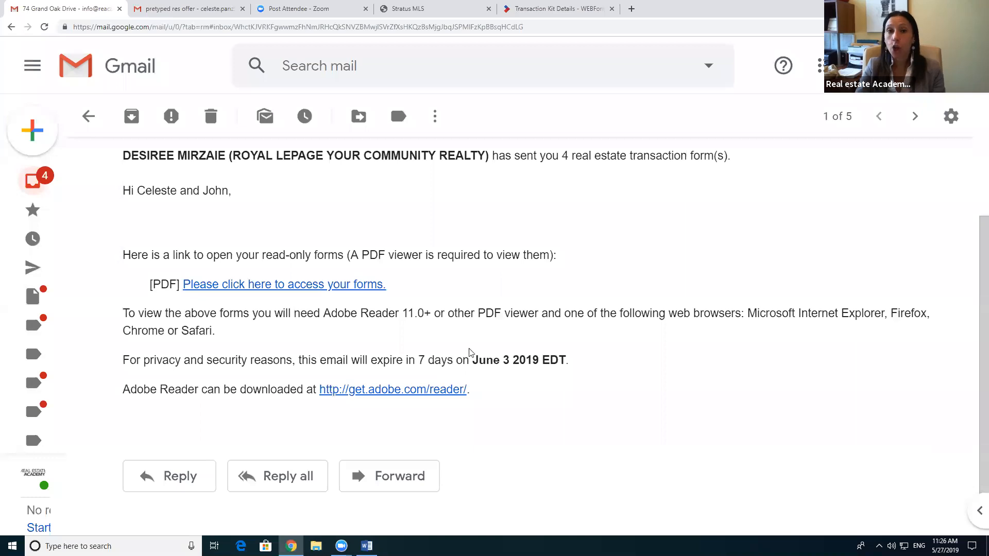
# Step: Glance at the kit details and MLS listing tabs, then return to the email
pyautogui.click(549, 9)
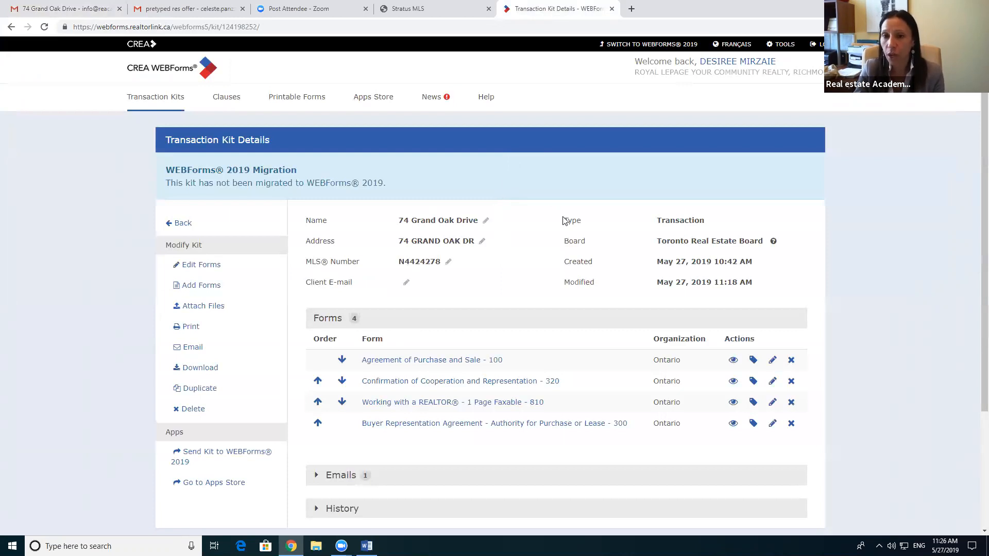
pyautogui.click(428, 8)
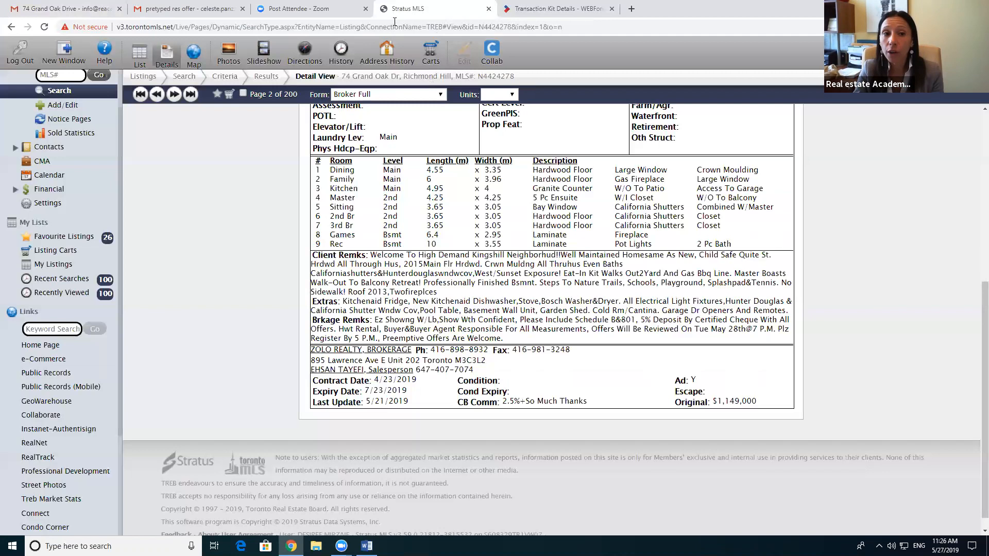
pyautogui.click(22, 6)
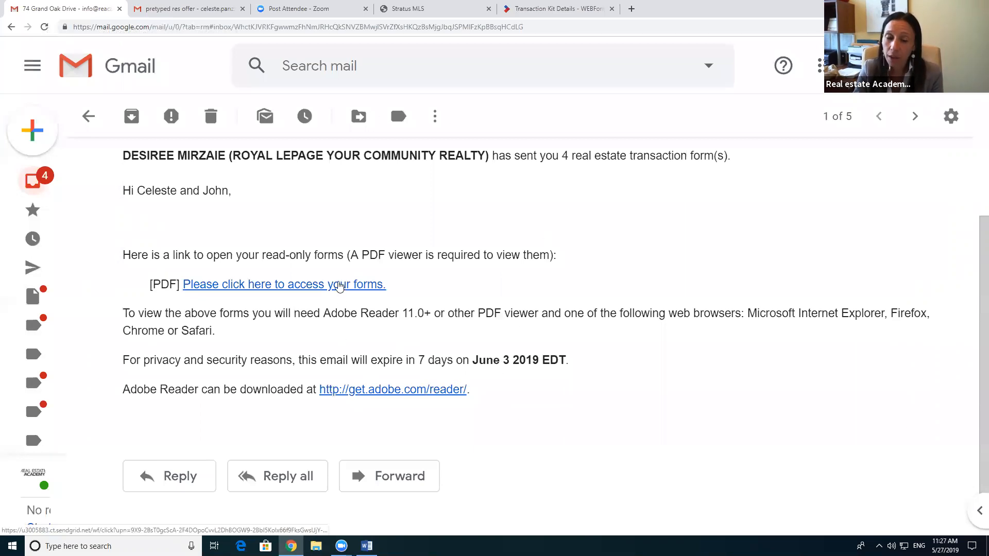
# Step: Follow the email's 'Please click here to access your forms' link to the read-only forms
pyautogui.click(339, 285)
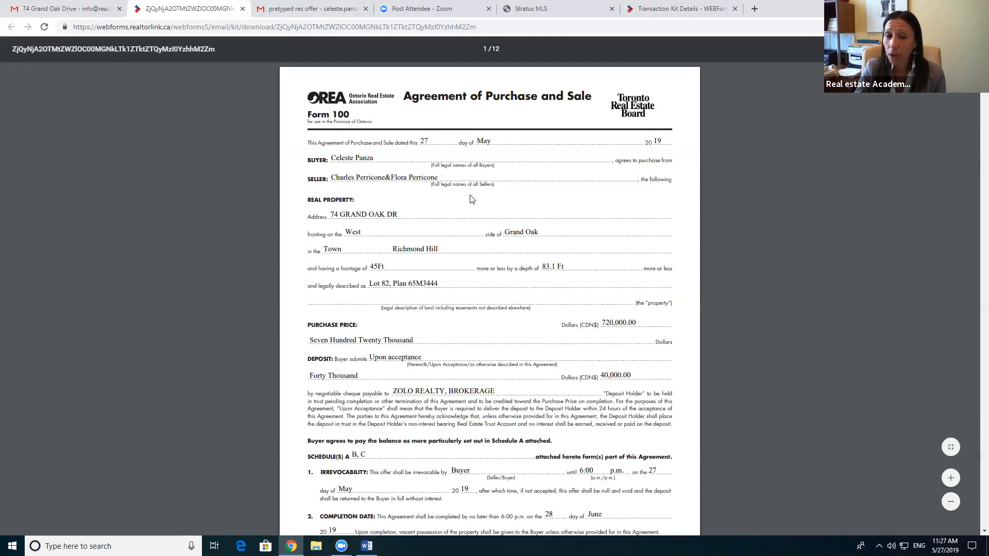
# Step: Scroll through the Agreement of Purchase and Sale PDF, then close its tab
pyautogui.scroll(-1, 472, 191)
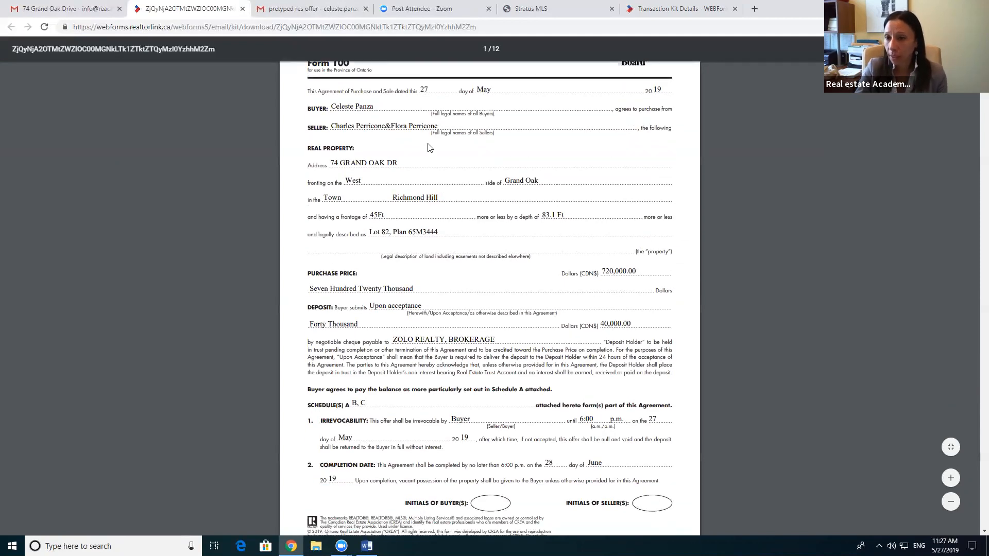
pyautogui.scroll(1, 447, 207)
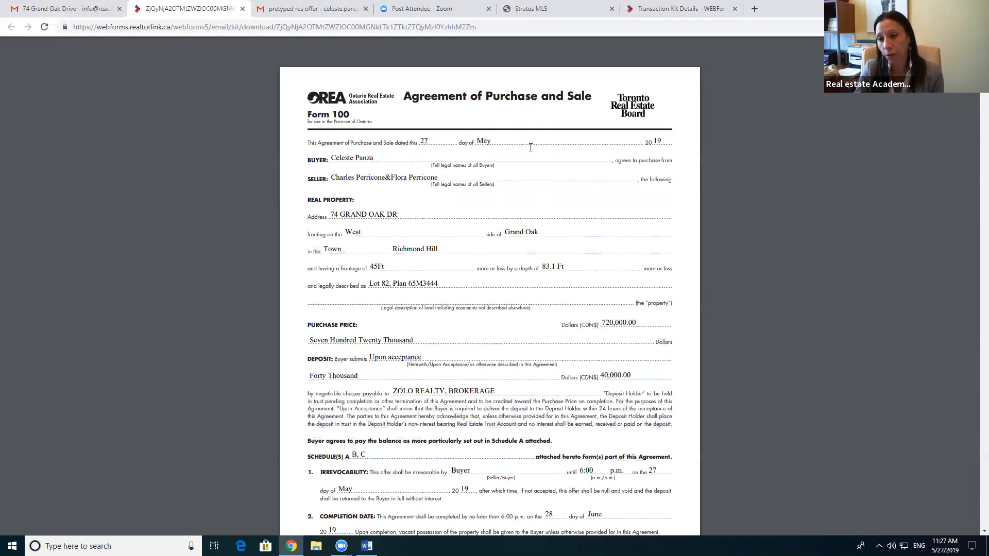
pyautogui.click(243, 8)
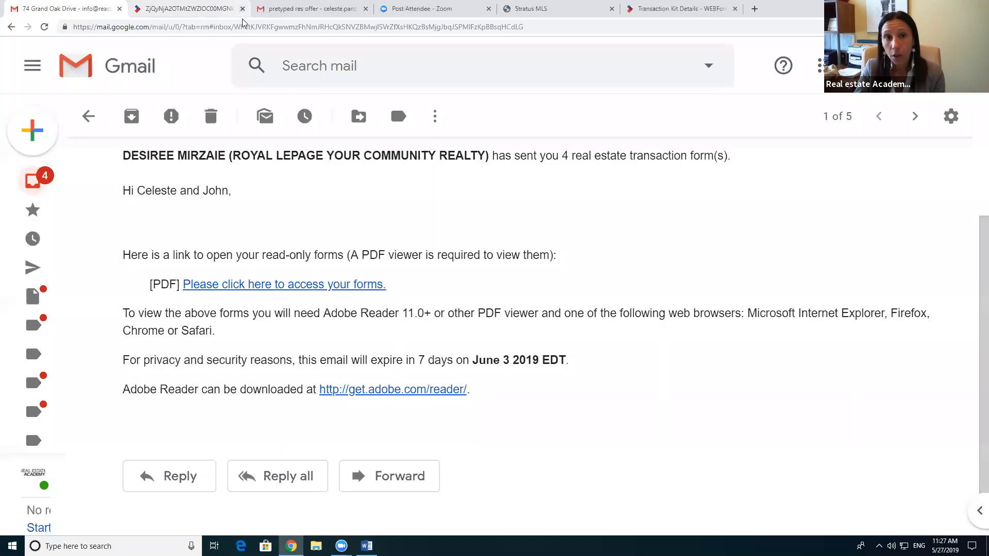
# Step: Close the old Transaction Kit Details tab and open the TorontoMLS home page from Stratus MLS
pyautogui.click(433, 9)
pyautogui.scroll(6, 483, 216)
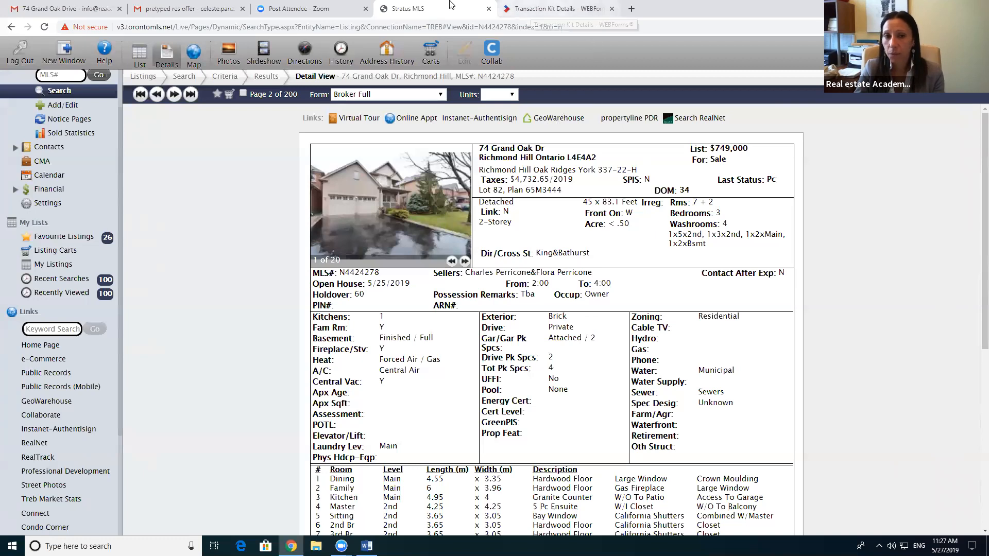
pyautogui.click(611, 9)
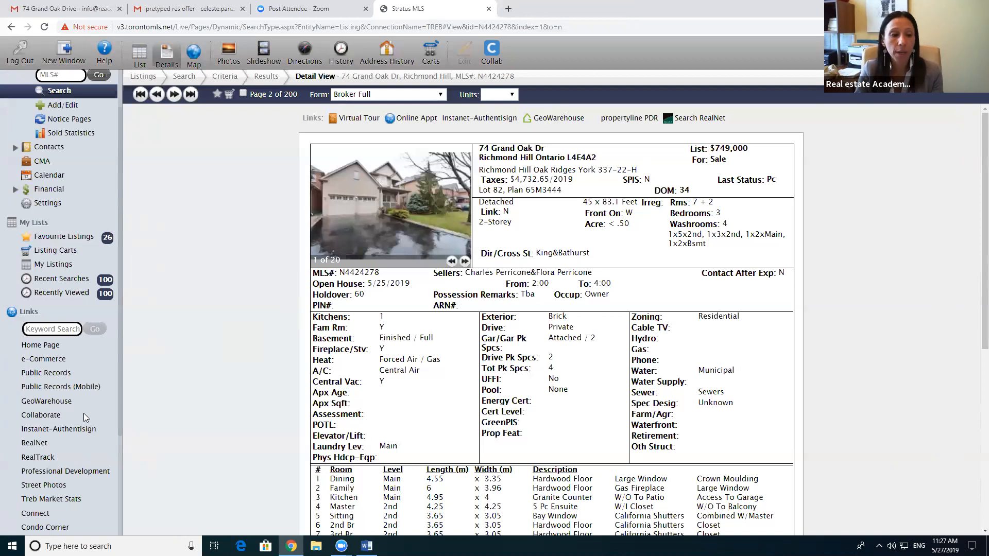
pyautogui.scroll(-1, 82, 412)
pyautogui.click(47, 294)
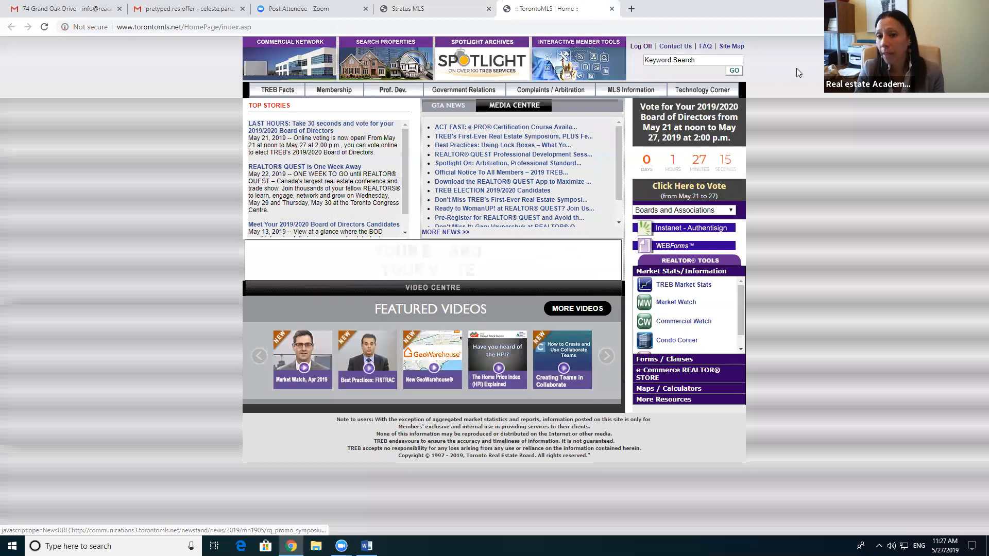
pyautogui.click(666, 246)
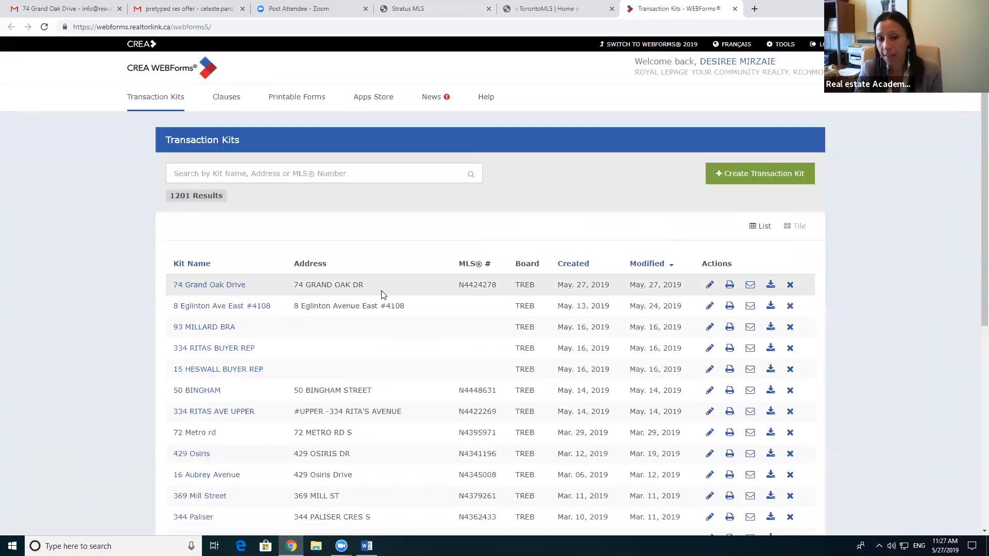
pyautogui.scroll(-7, 386, 297)
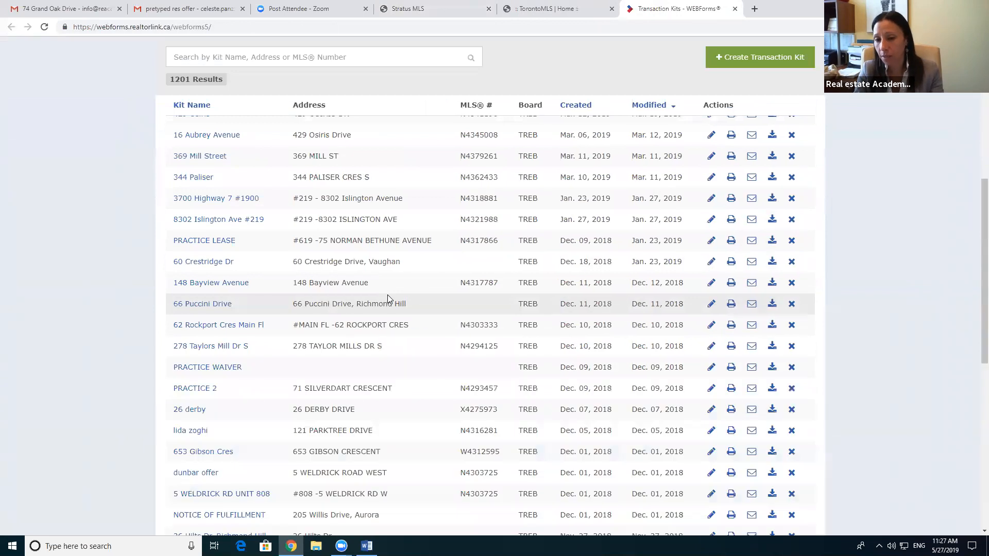
pyautogui.scroll(-7, 386, 294)
pyautogui.scroll(15, 391, 302)
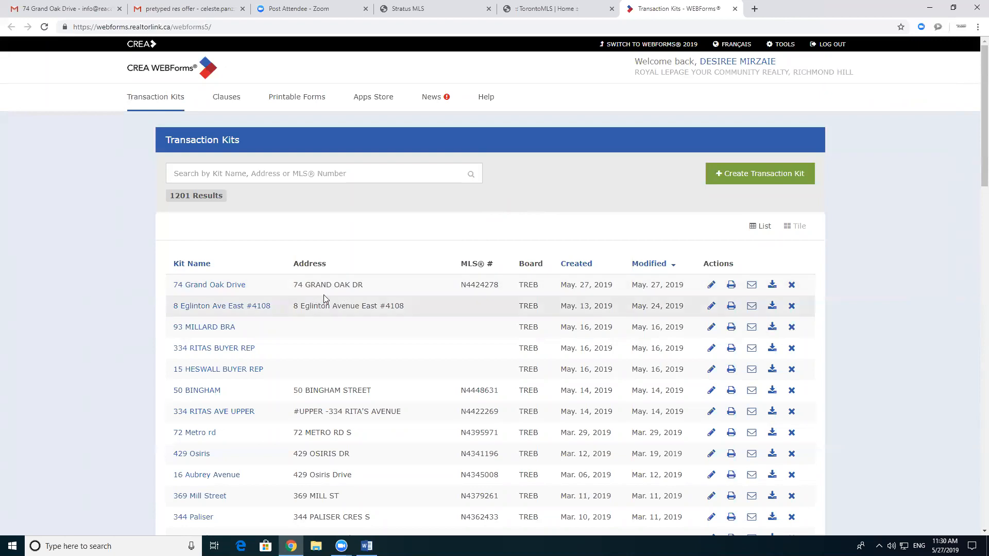
pyautogui.click(209, 285)
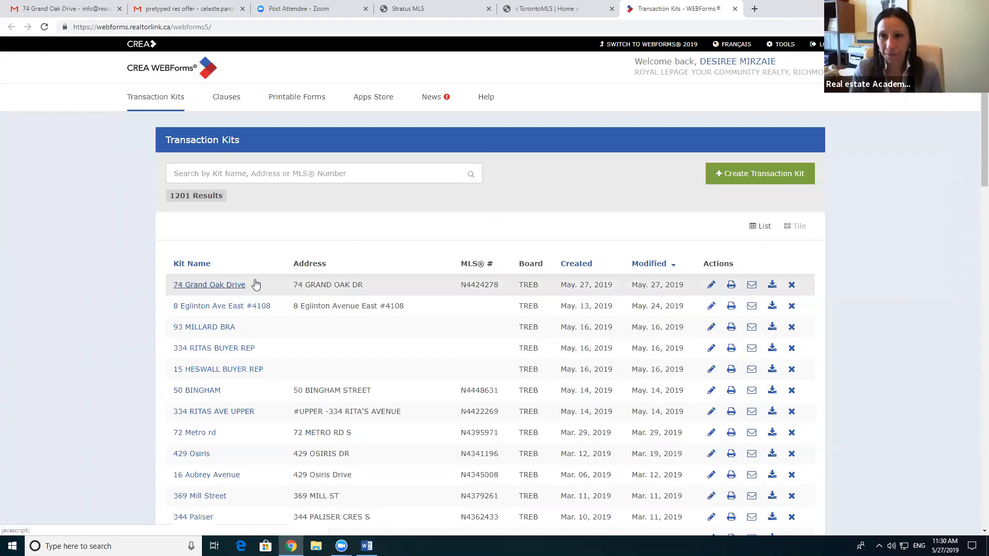
pyautogui.click(375, 359)
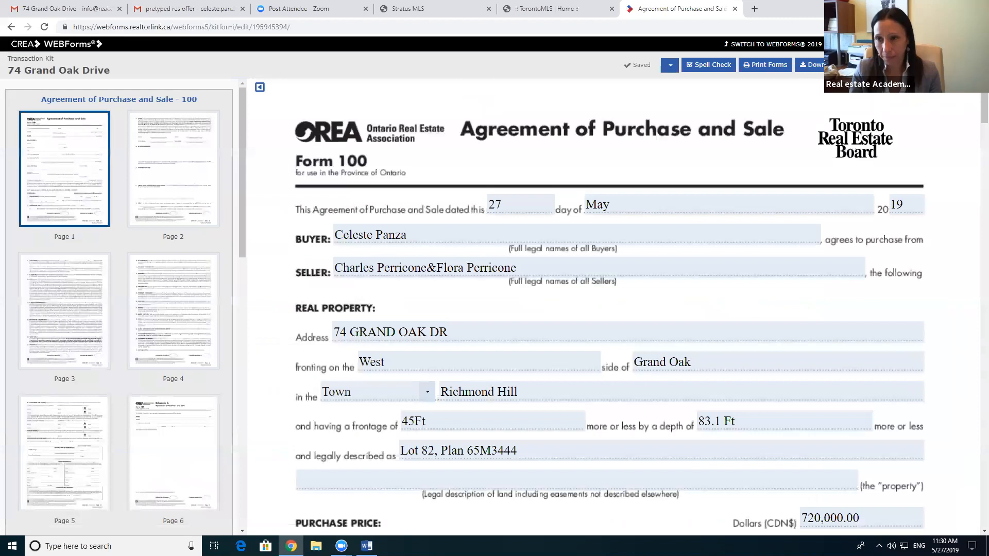
pyautogui.click(889, 64)
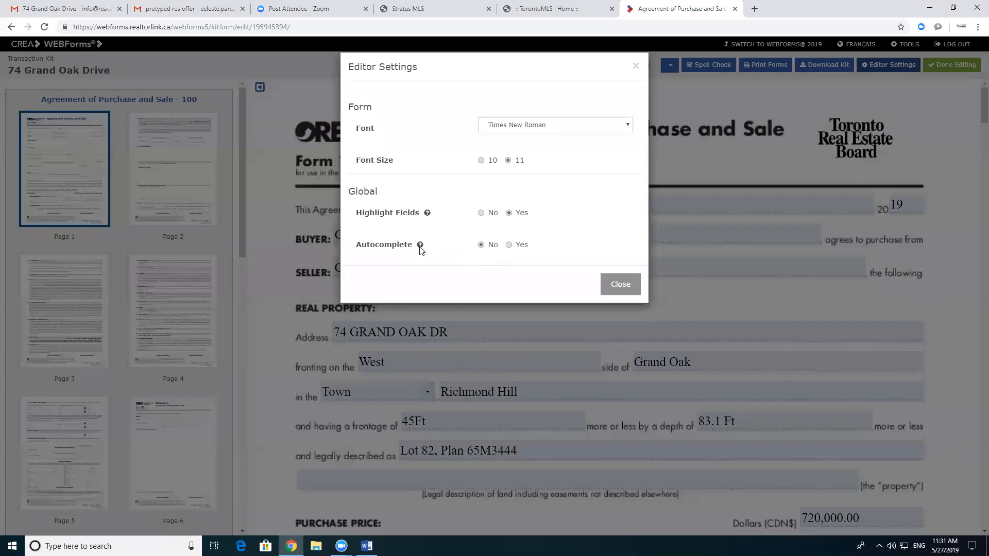
pyautogui.moveTo(421, 247)
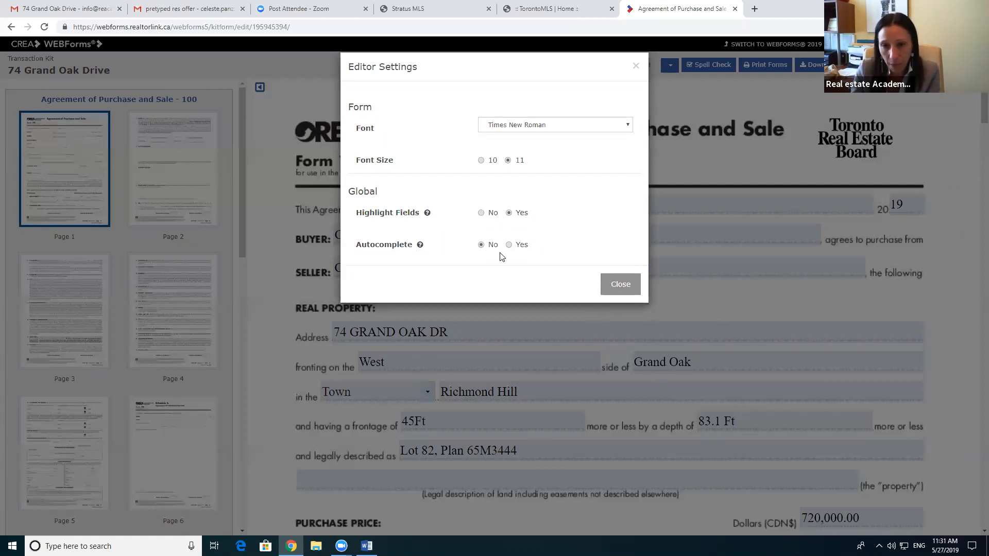
pyautogui.click(619, 287)
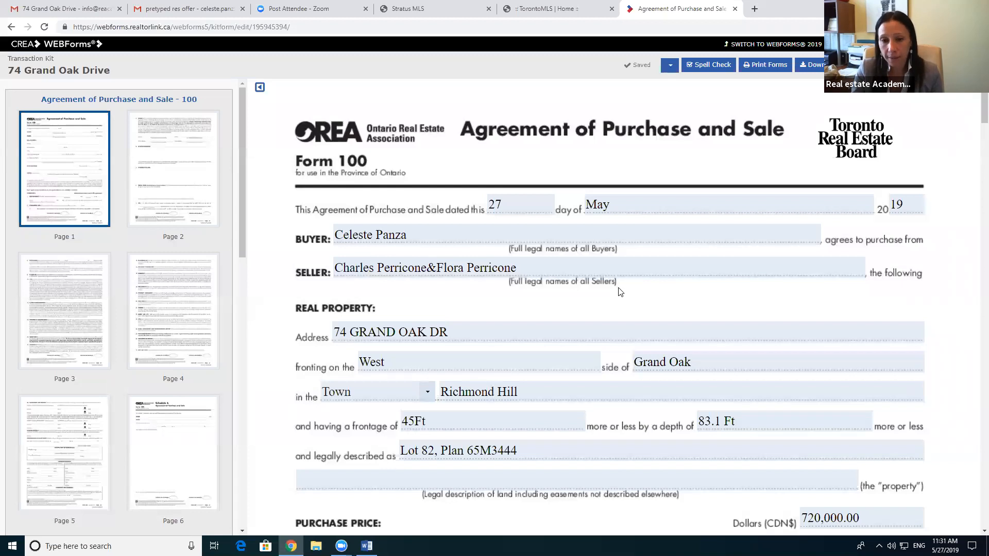
# Step: Close the TorontoMLS Home tab, check the $749,000 listing, then return to the purchase agreement
pyautogui.click(612, 9)
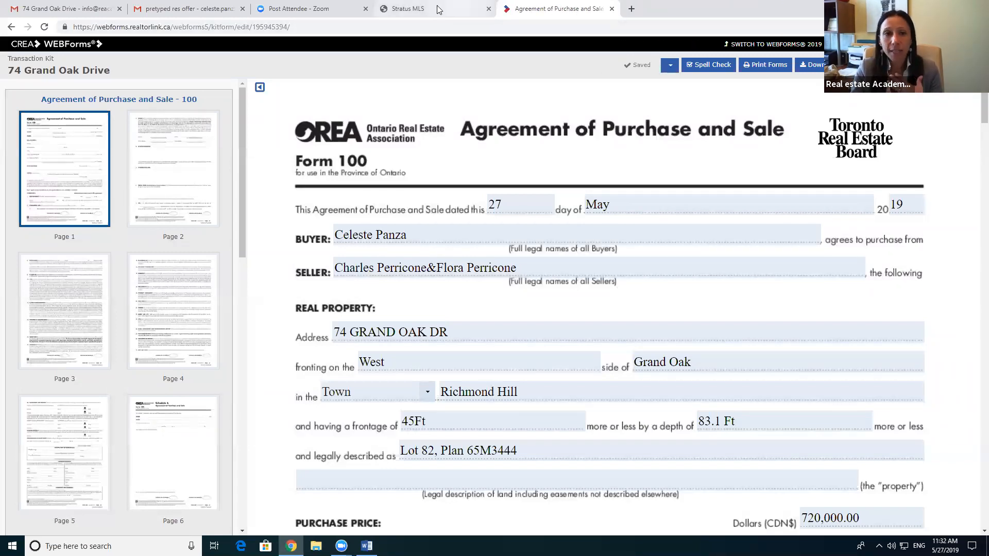
pyautogui.click(412, 8)
pyautogui.scroll(-5, 505, 342)
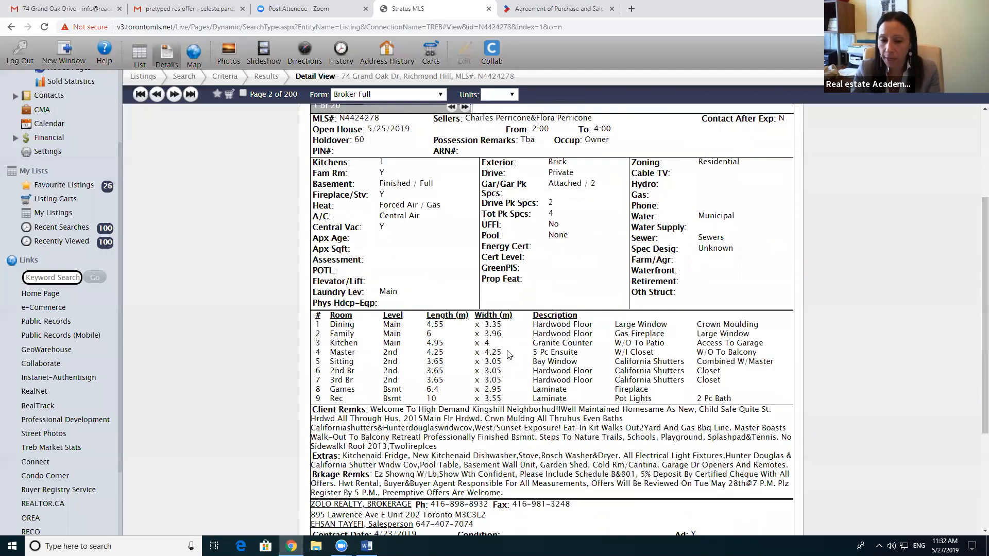
pyautogui.scroll(10, 508, 348)
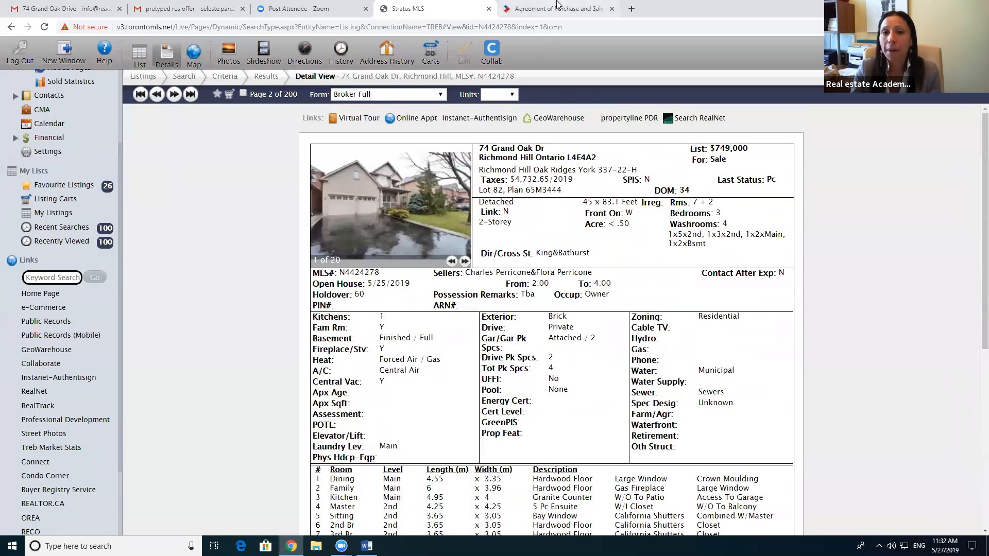
pyautogui.click(559, 7)
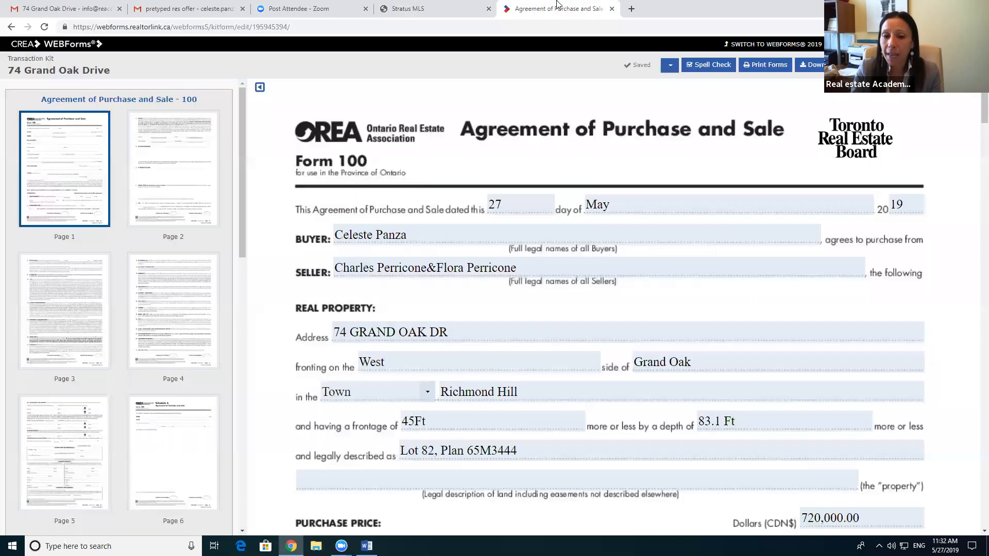
# Step: Insert a space before and after the '&' between the two seller names
pyautogui.click(520, 258)
pyautogui.click(483, 227)
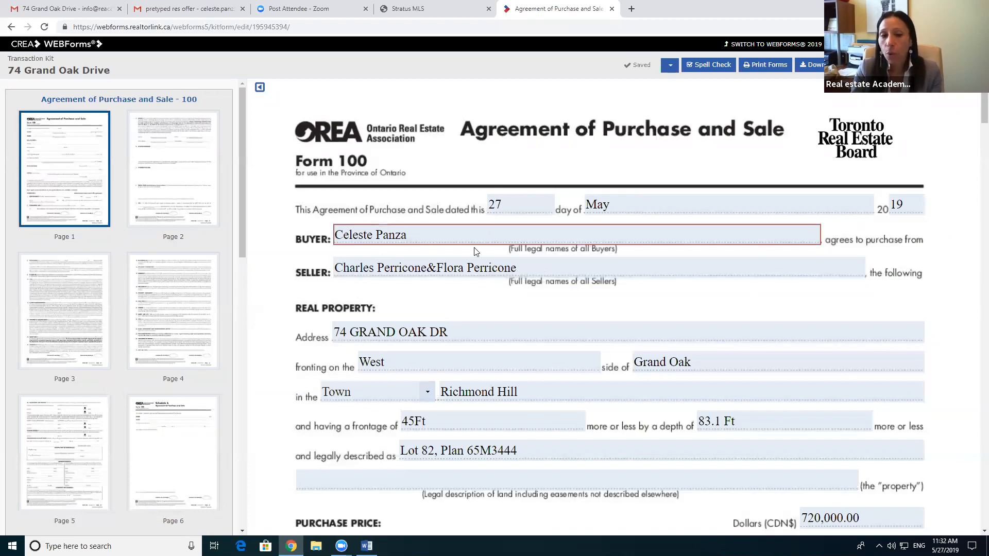
pyautogui.click(437, 268)
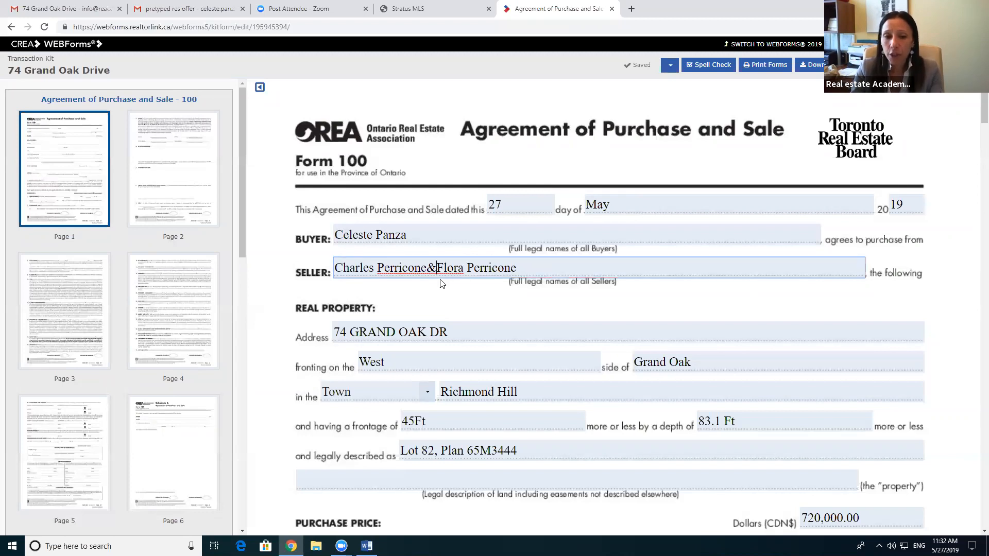
pyautogui.click(425, 268)
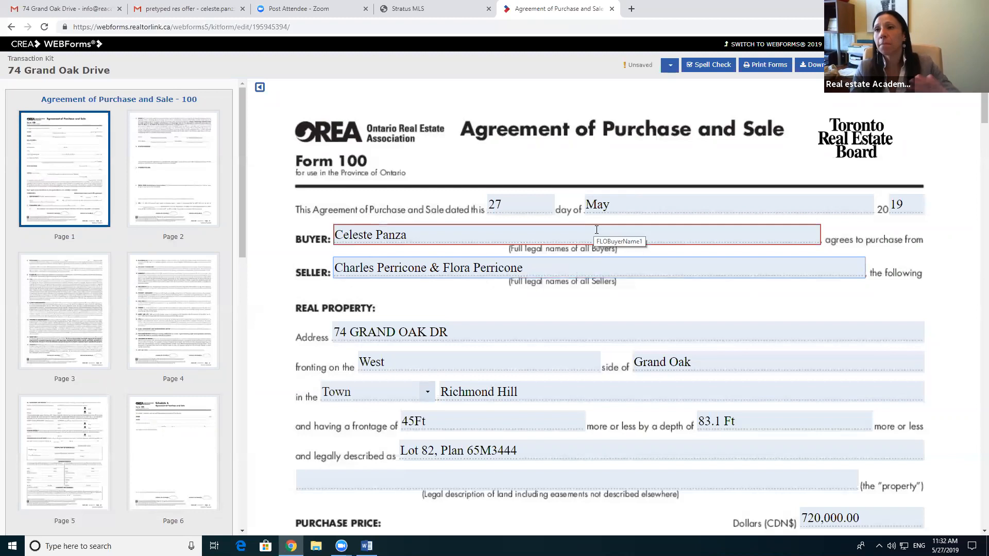
# Step: Review page 1: $720,000.00 price, $40,000.00 deposit to ZOLO REALTY, BROKERAGE, Schedules B, C
pyautogui.scroll(-9, 597, 306)
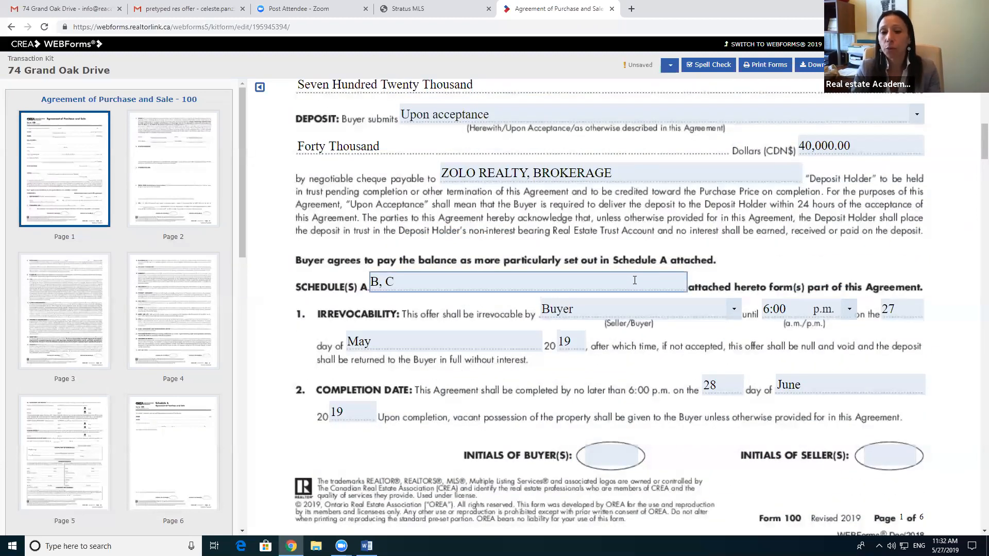
pyautogui.scroll(5, 629, 265)
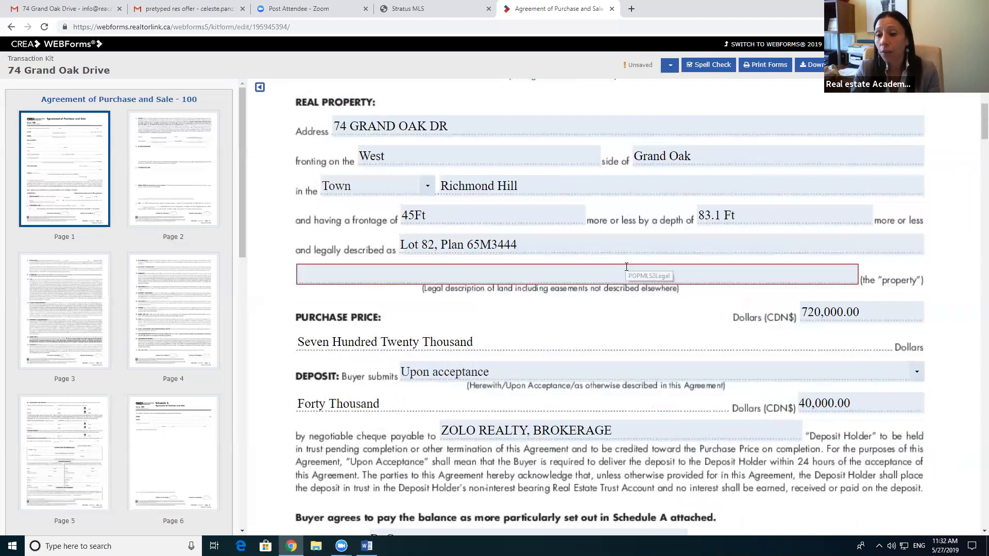
pyautogui.scroll(3, 627, 266)
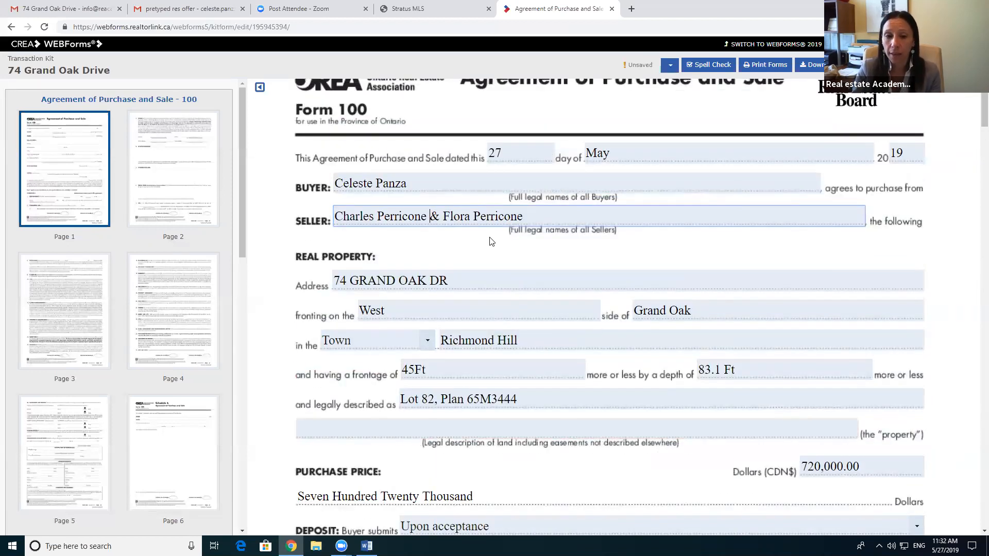
pyautogui.scroll(-4, 491, 239)
pyautogui.scroll(-5, 491, 239)
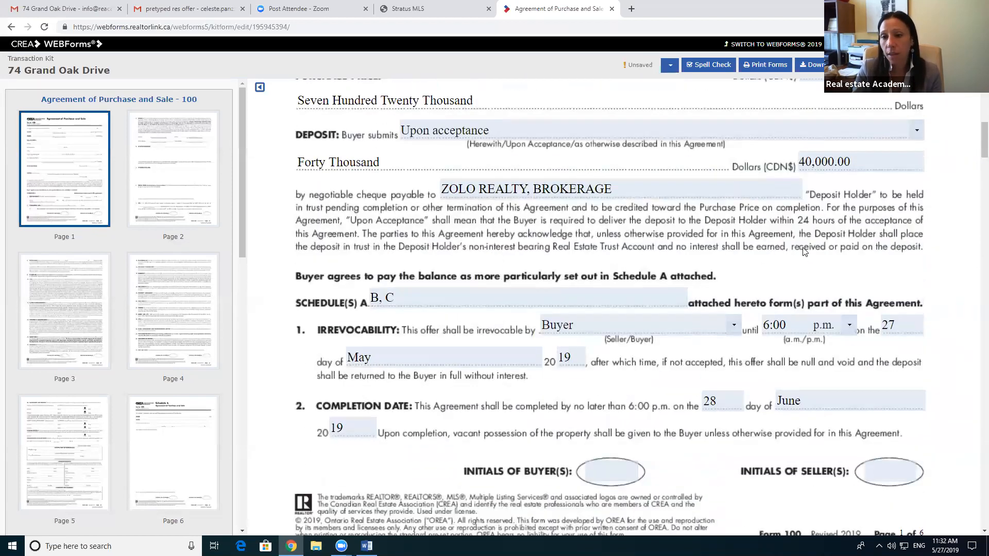
pyautogui.scroll(4, 807, 247)
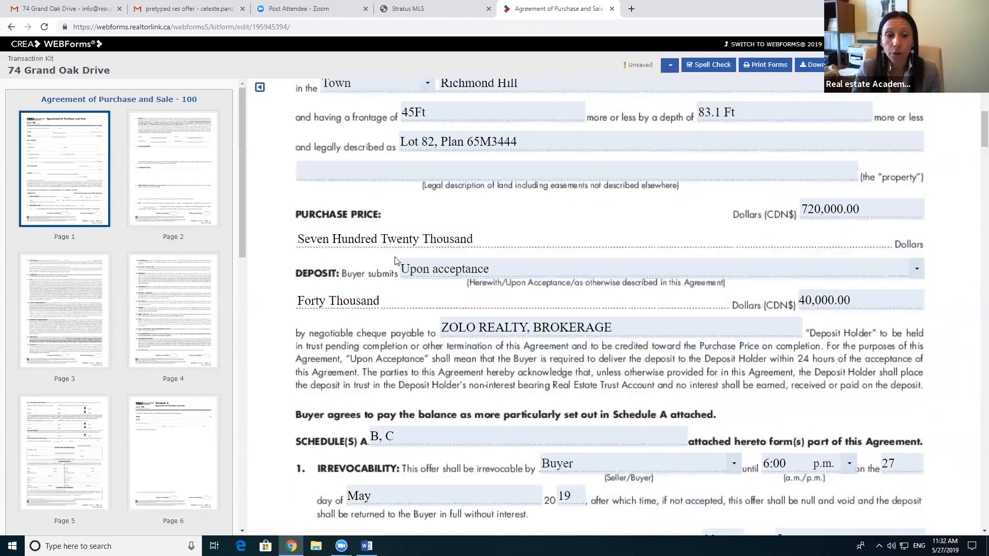
pyautogui.scroll(-2, 434, 263)
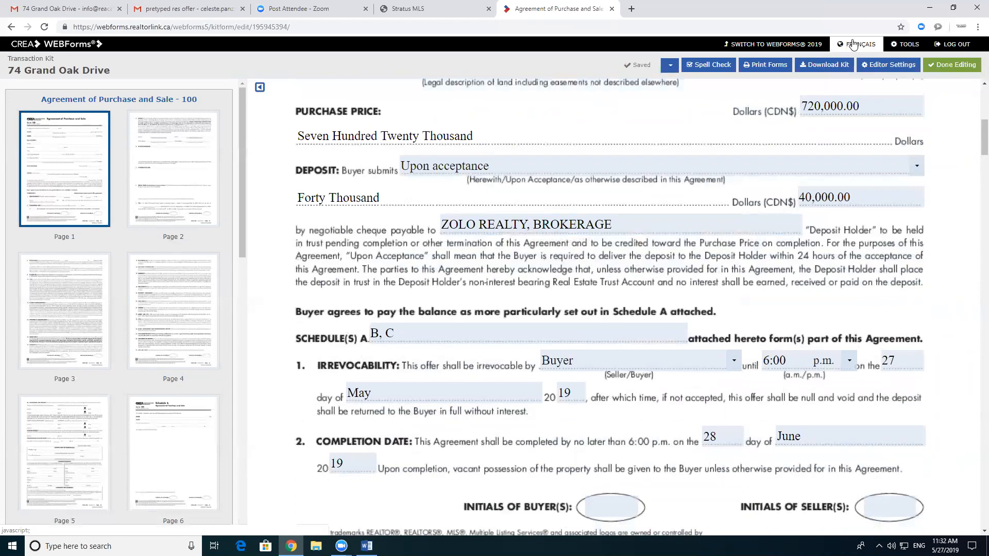
# Step: Delete 'Single Family' from the section 8 present-use field so only Residential remains
pyautogui.scroll(-15, 739, 268)
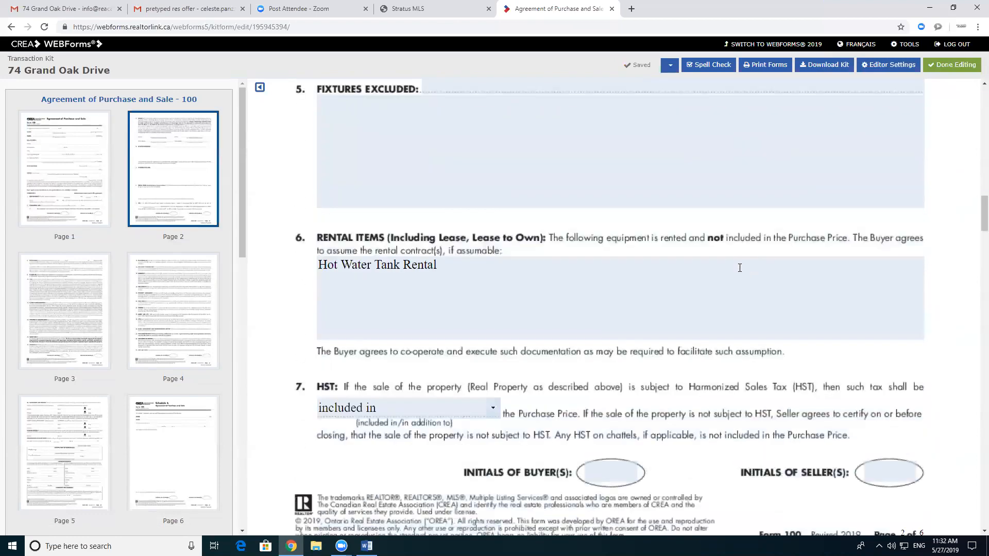
pyautogui.scroll(-5, 740, 268)
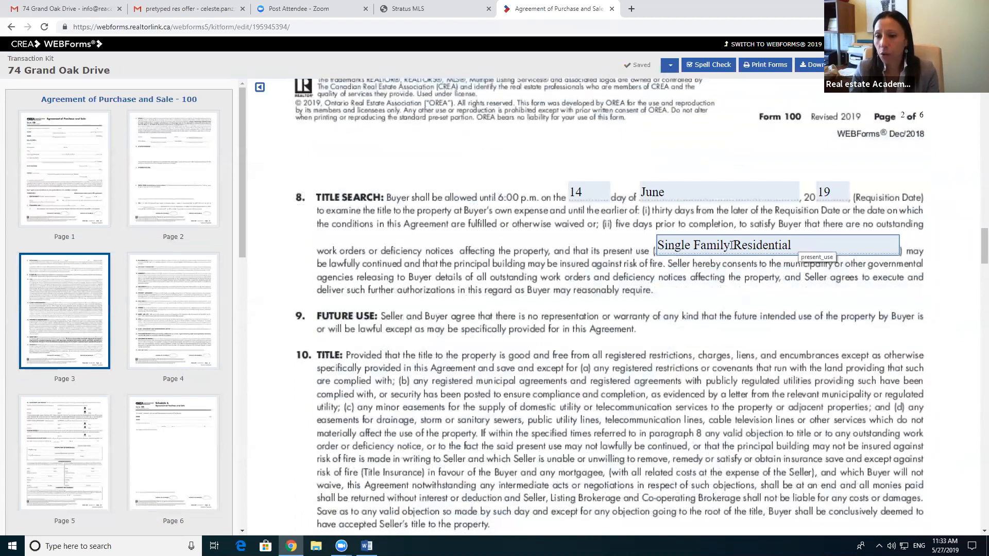
pyautogui.moveTo(731, 245); pyautogui.dragTo(621, 248)
pyautogui.press('BackSpace')
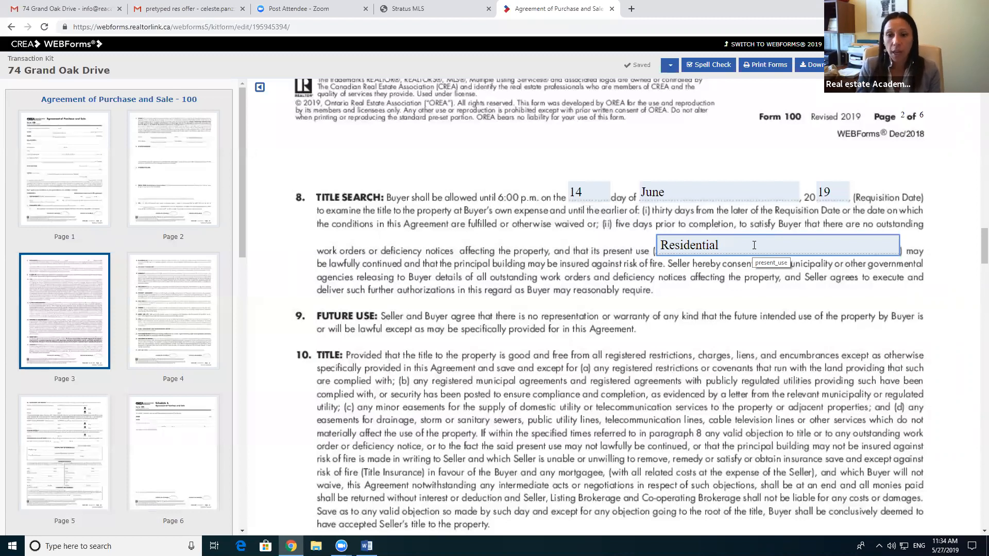
pyautogui.write('/')
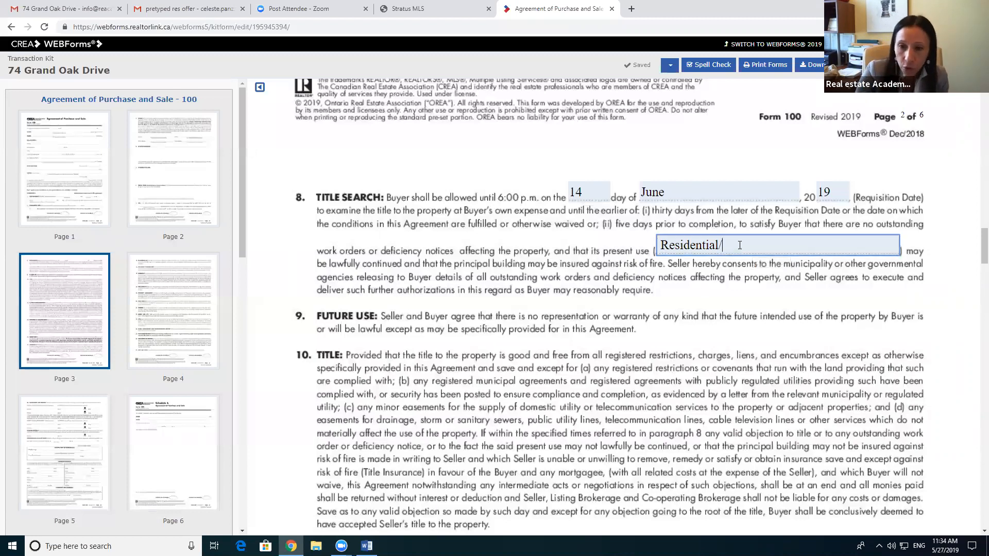
pyautogui.press('BackSpace')
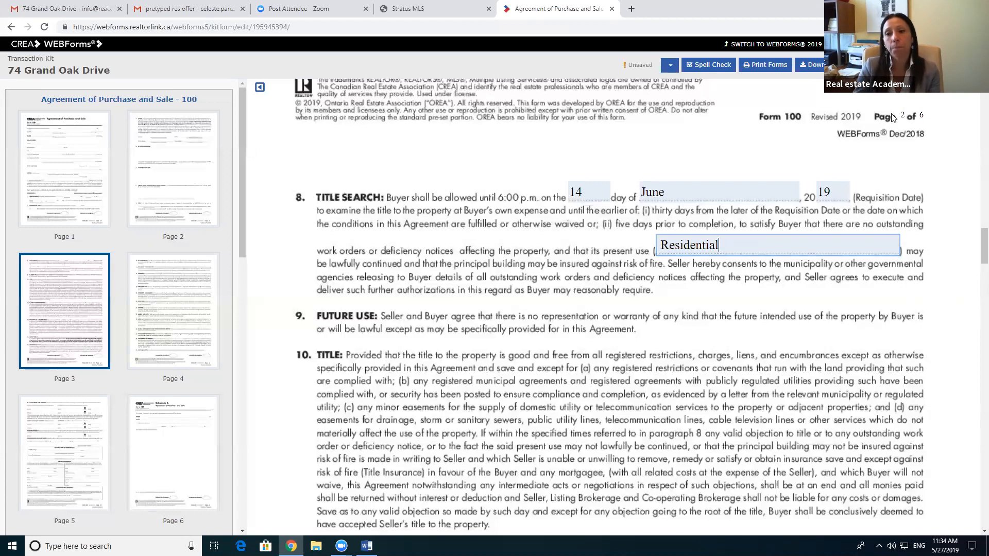
pyautogui.click(896, 44)
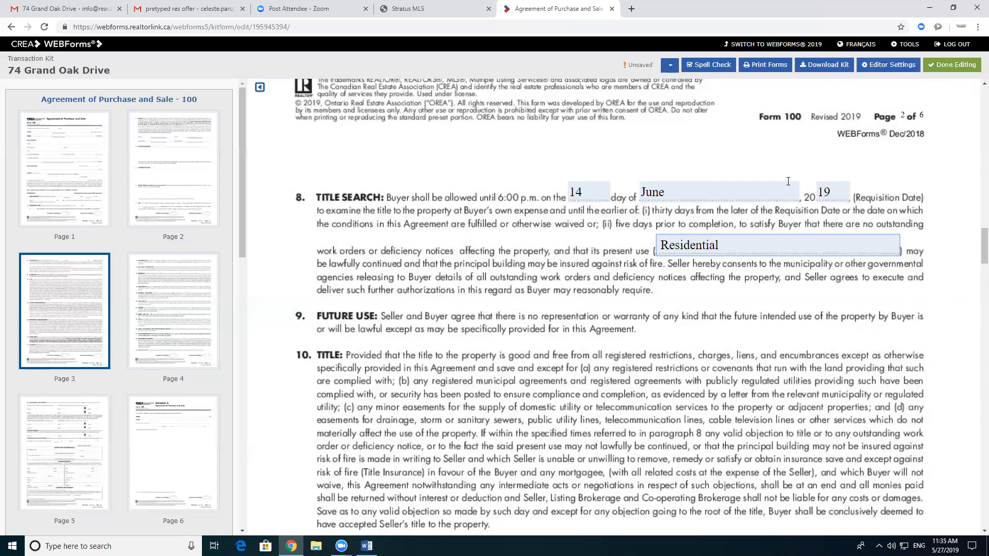
# Step: Check the Stratus MLS listing again, then switch to the Zoom post-attendee page
pyautogui.scroll(15, 505, 263)
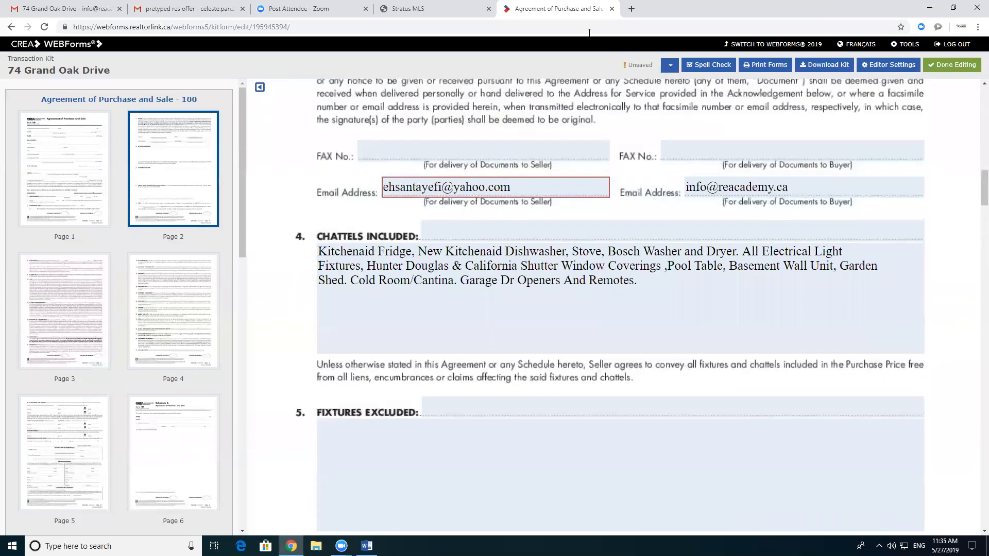
pyautogui.click(446, 6)
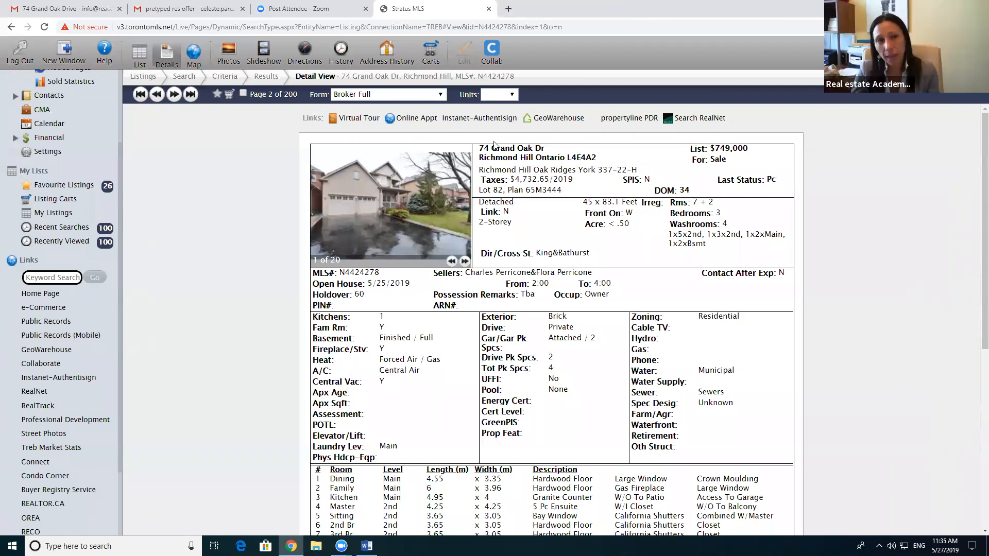
pyautogui.click(314, 9)
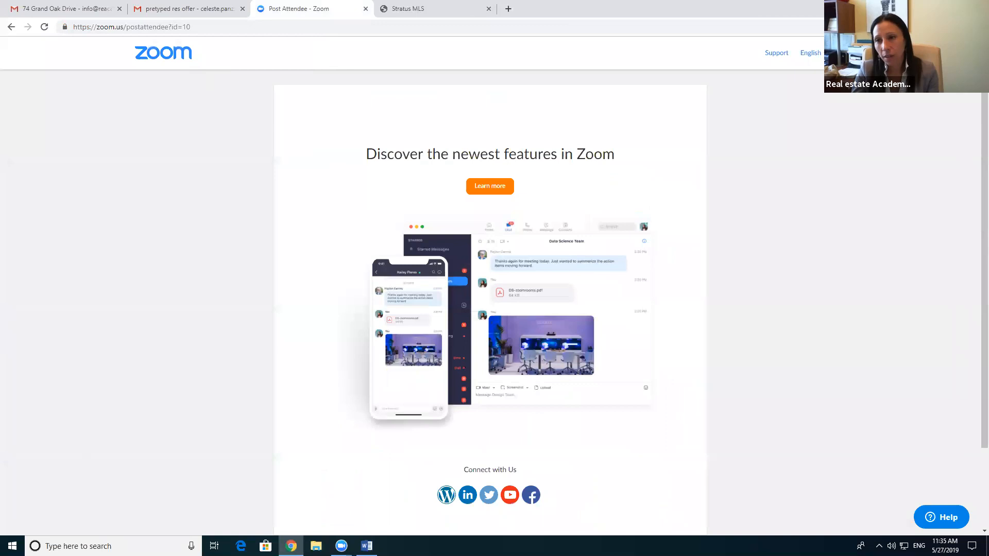